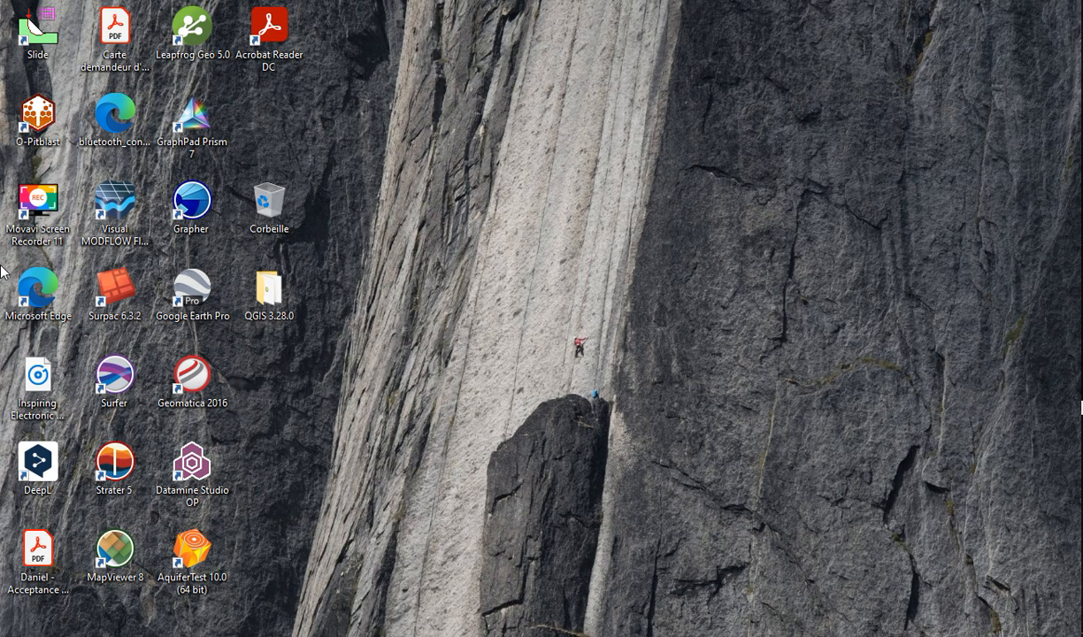
right_click(420, 245)
click(466, 308)
right_click(398, 229)
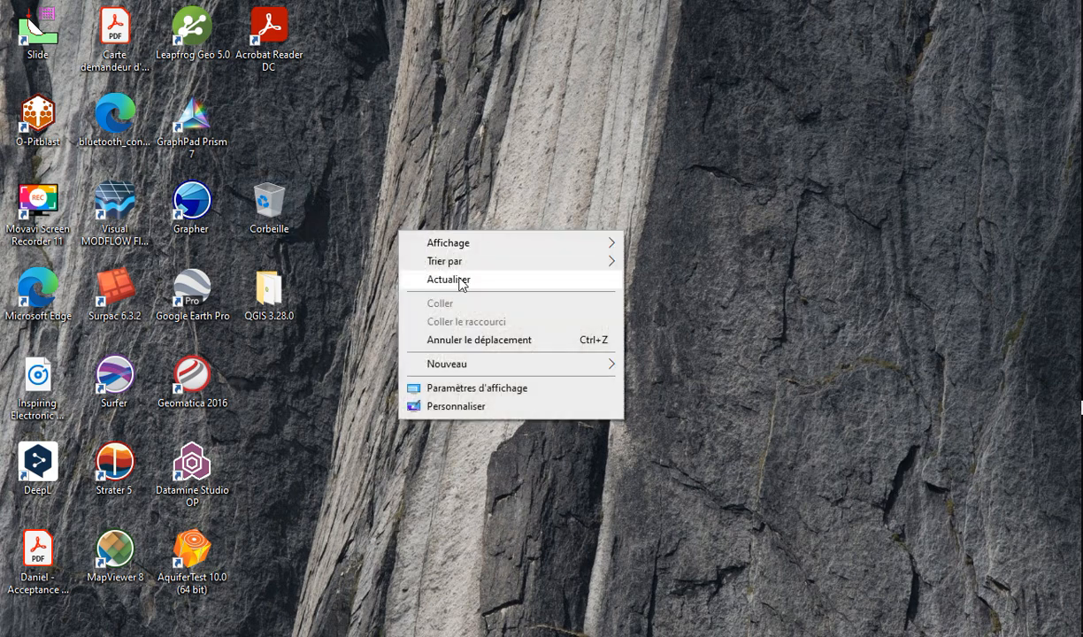
click(456, 282)
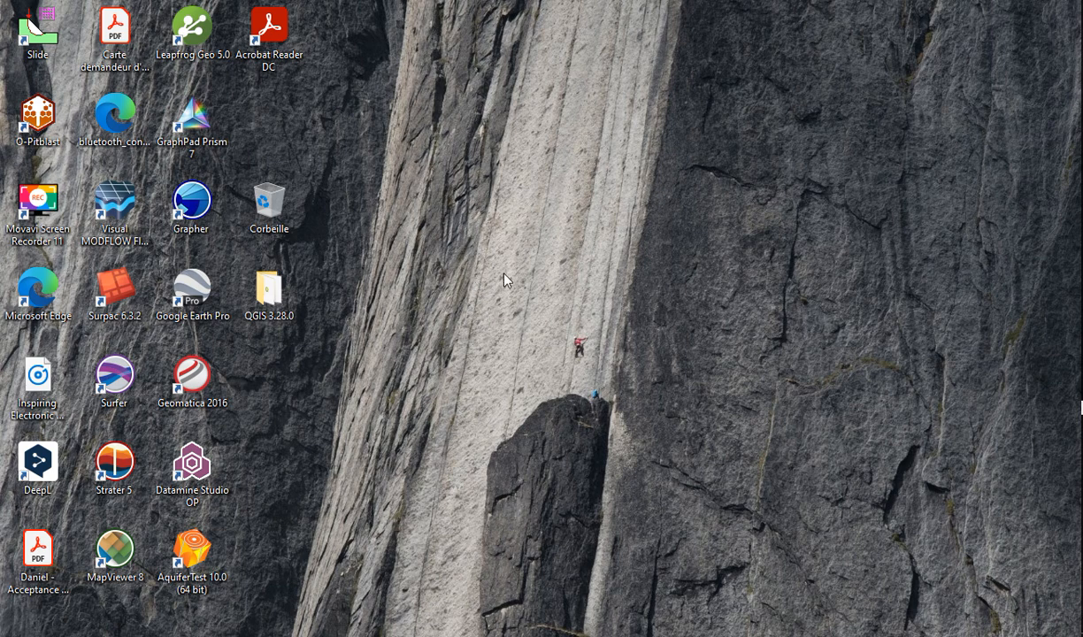
right_click(617, 281)
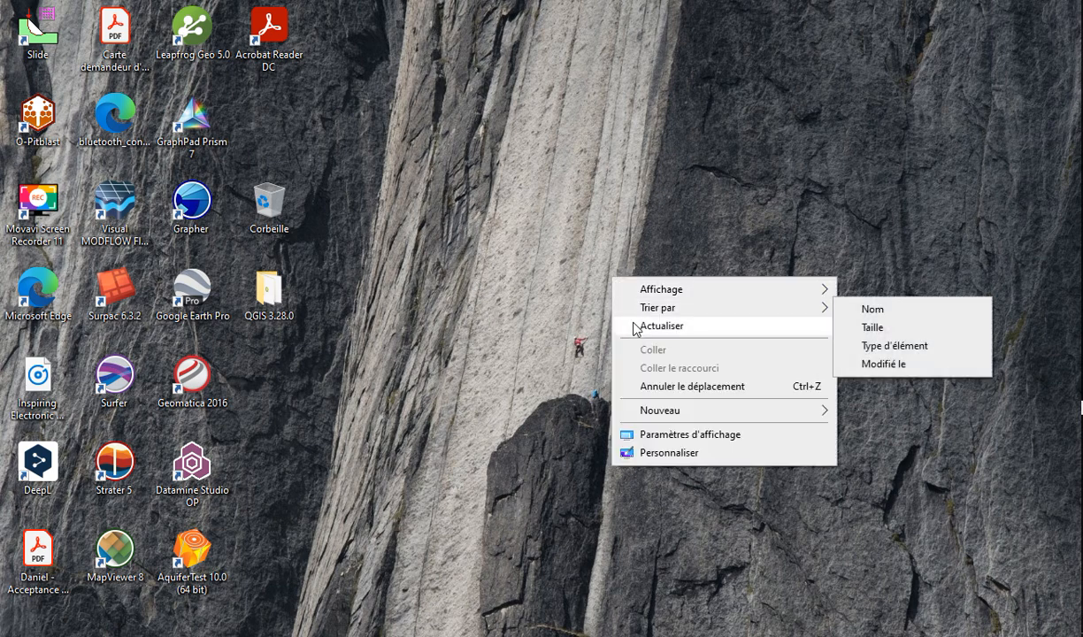
click(634, 325)
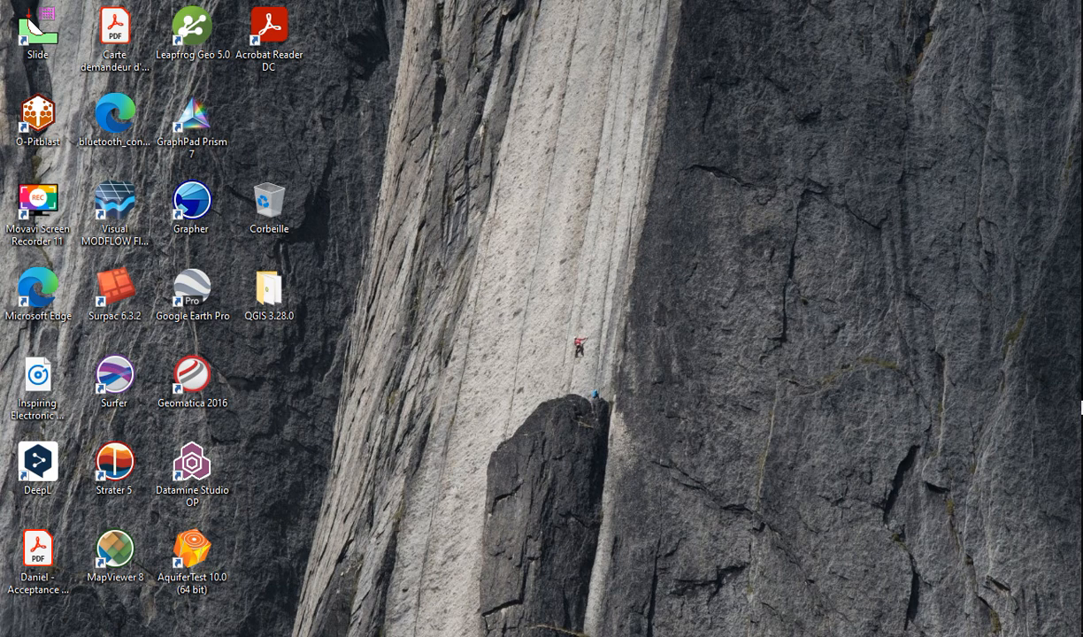
Switch to Leapfrog Geo, close its window with the Modélisation hydrogéologique project, and relaunch the program
key(alt+Tab)
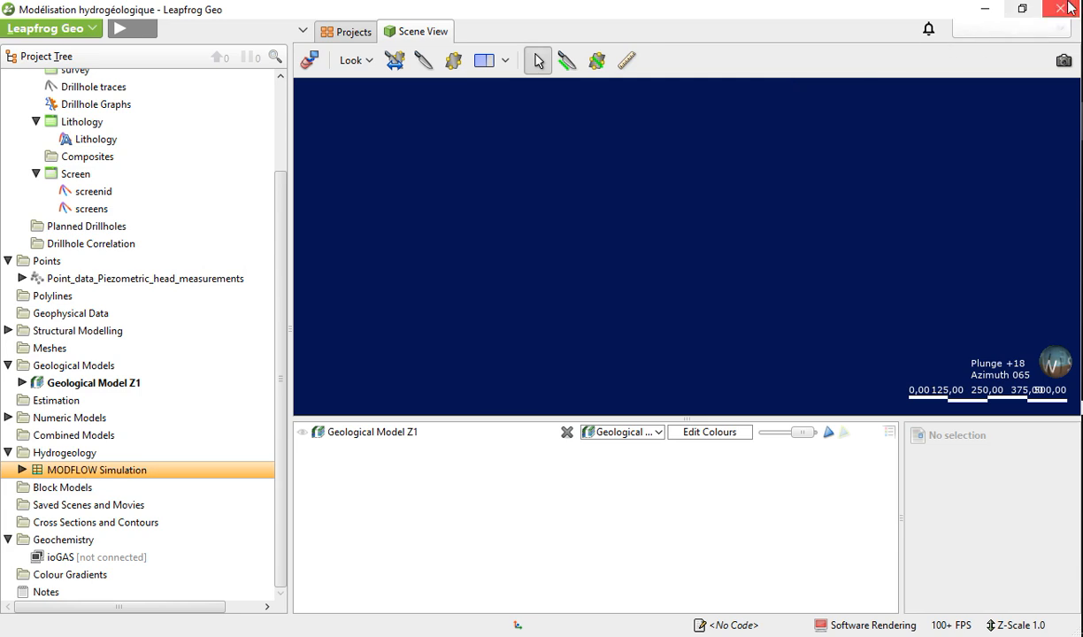
click(1069, 8)
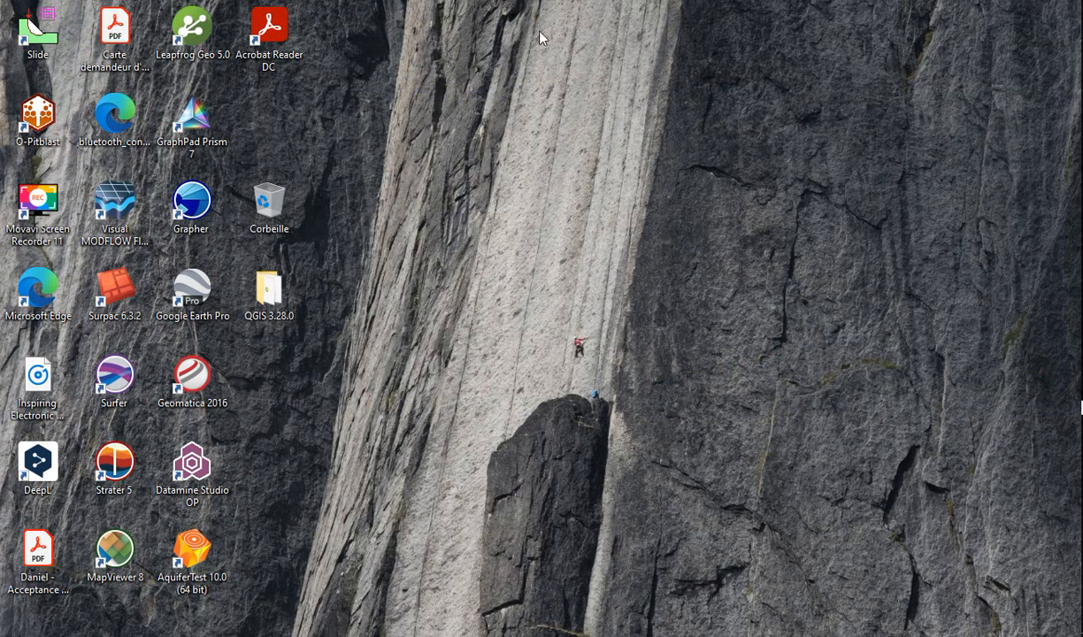
double_click(192, 26)
right_click(494, 331)
click(528, 379)
right_click(541, 338)
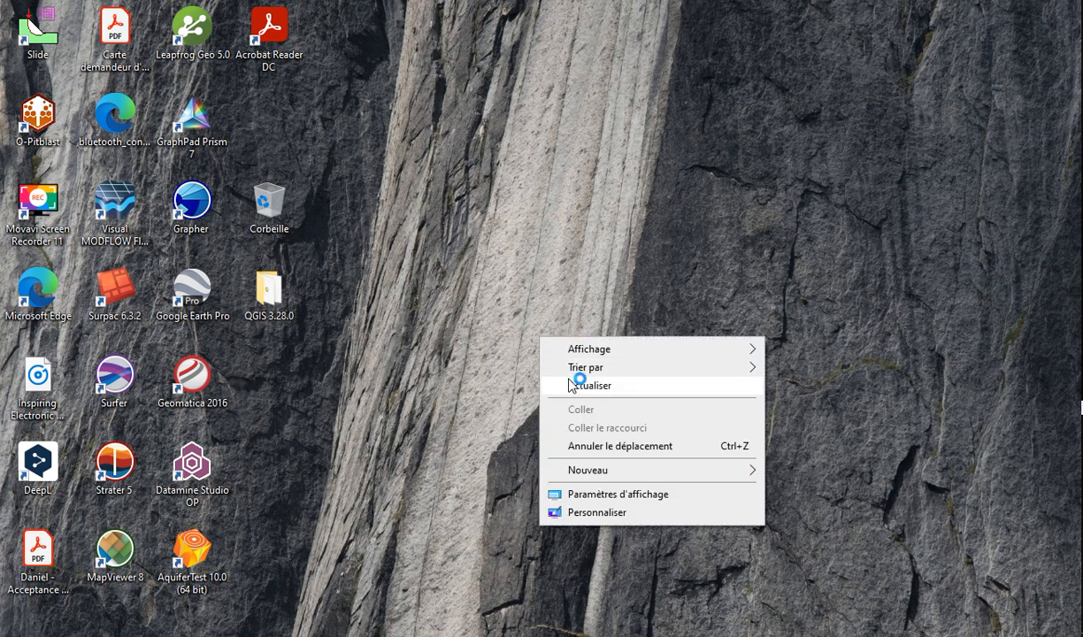
click(573, 385)
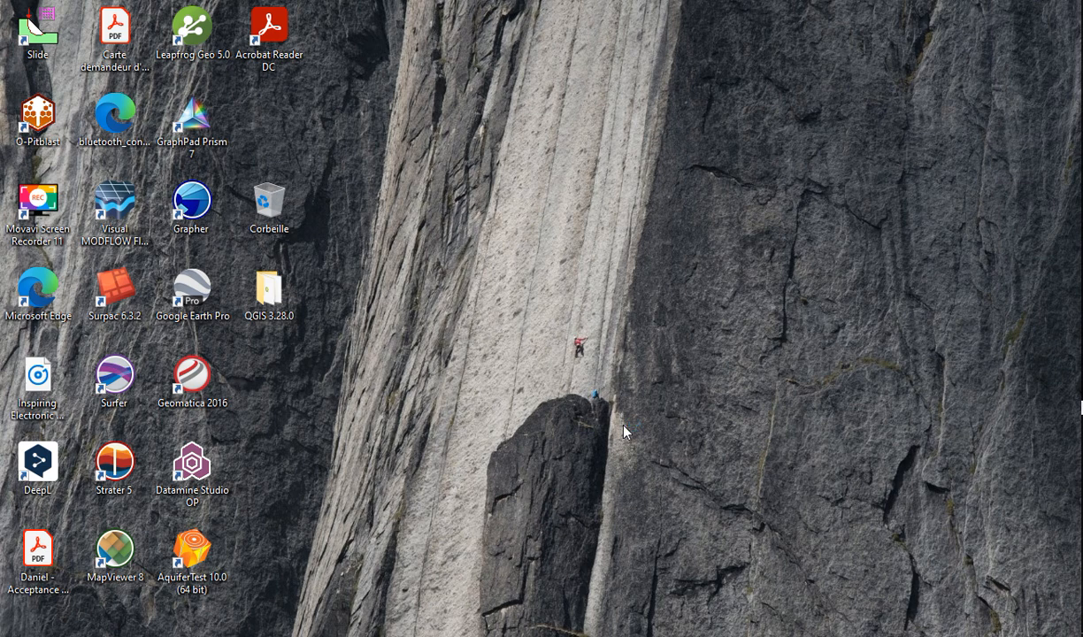
right_click(563, 290)
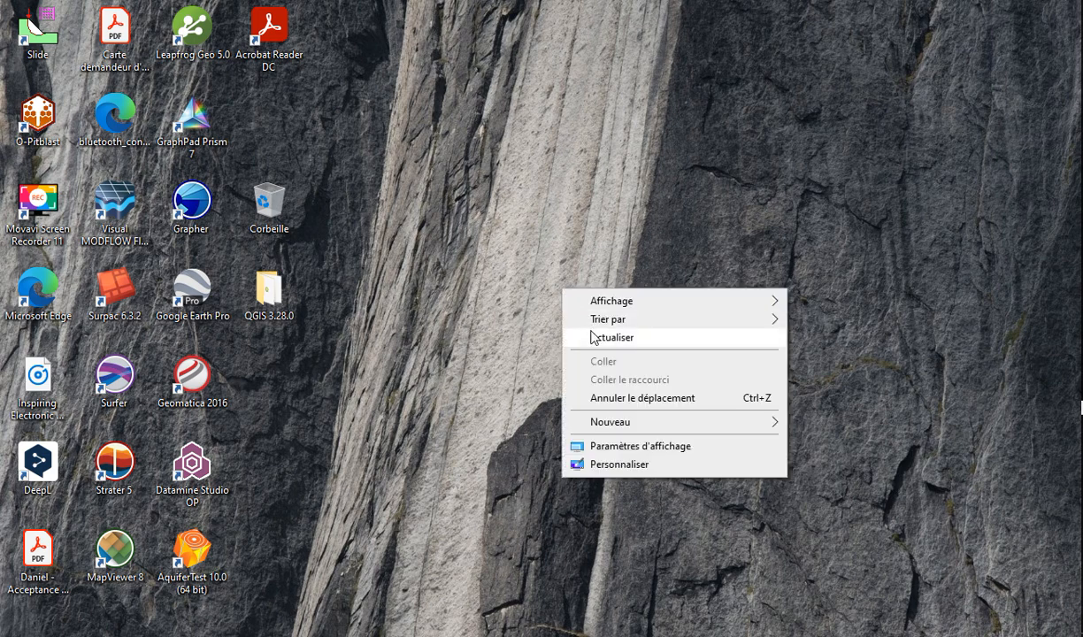
click(594, 337)
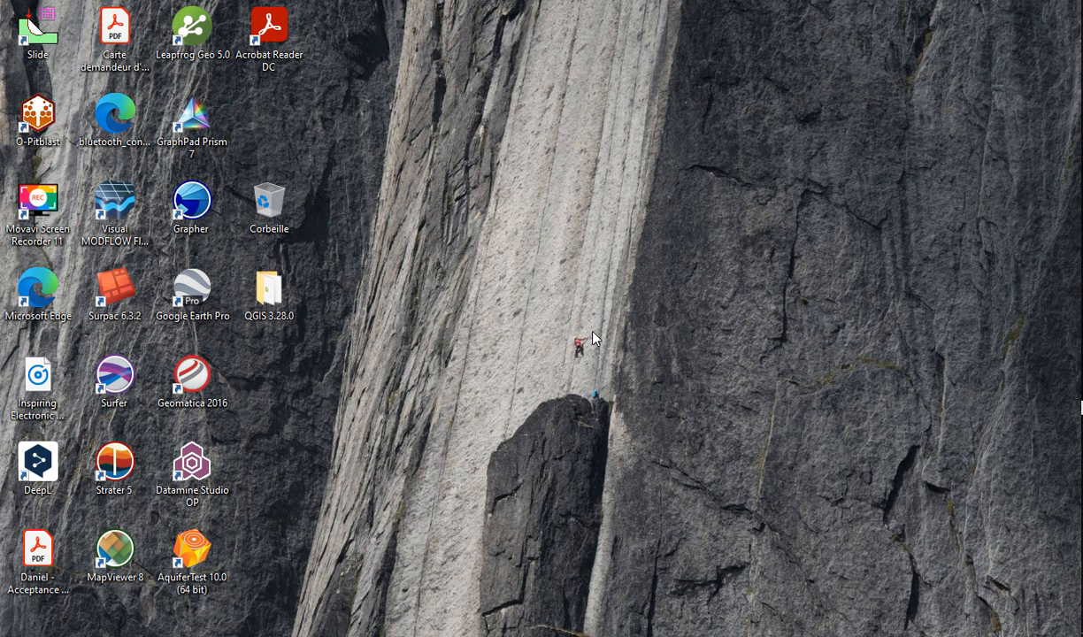
right_click(594, 337)
click(682, 385)
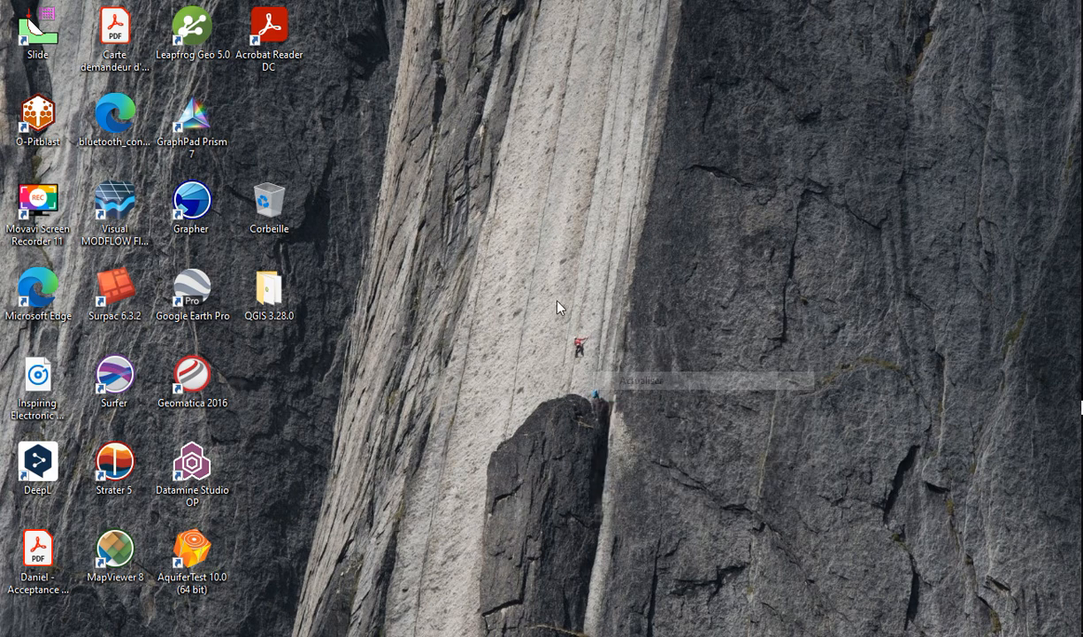
right_click(464, 160)
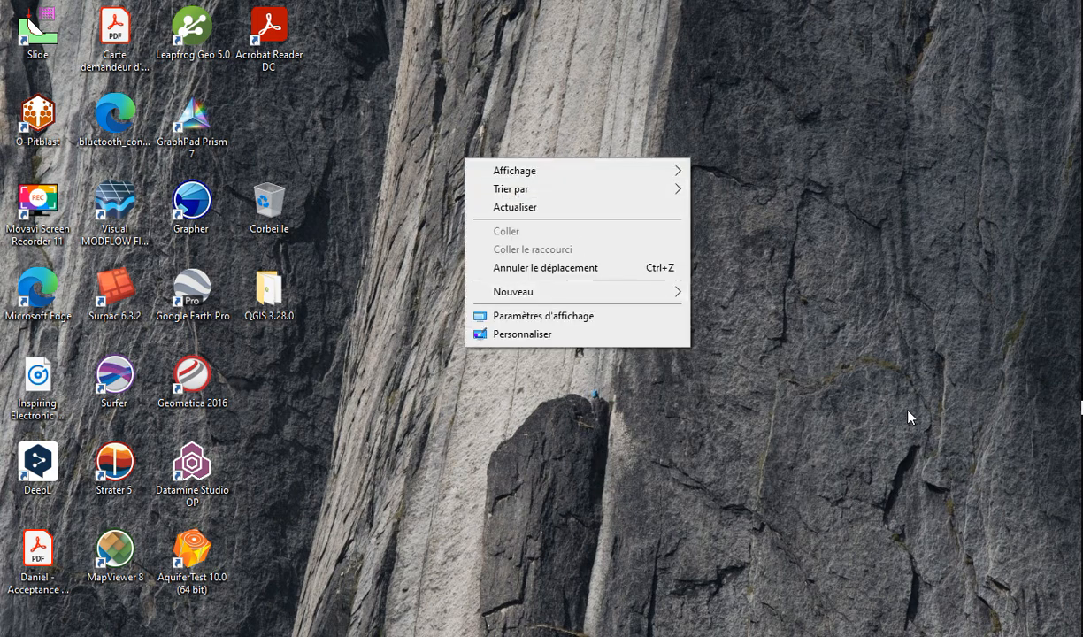
click(1082, 408)
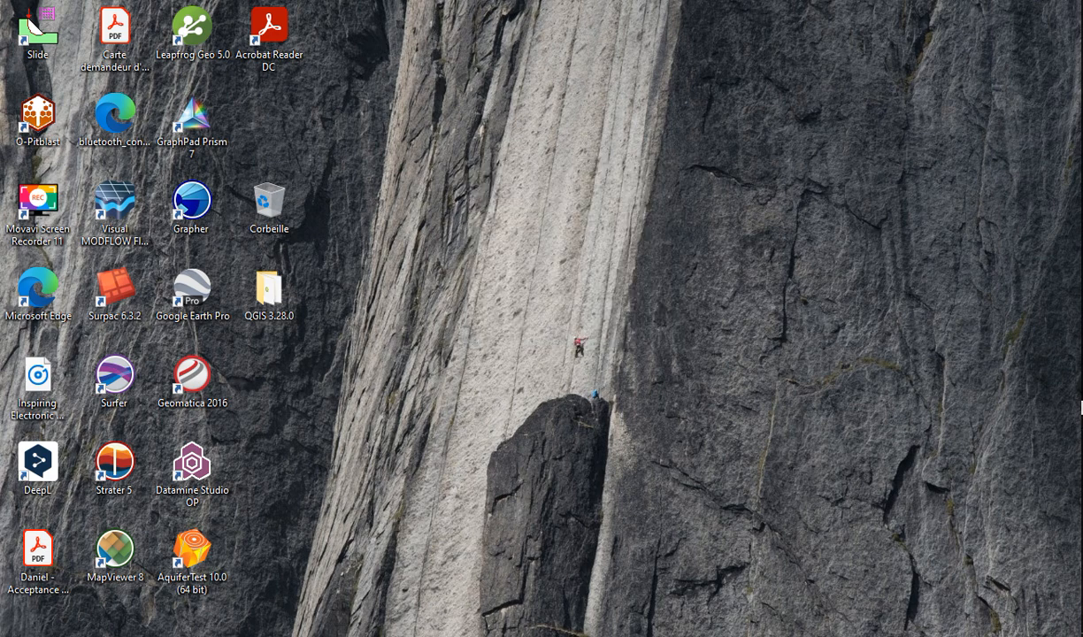
right_click(614, 179)
mouse_move(659, 208)
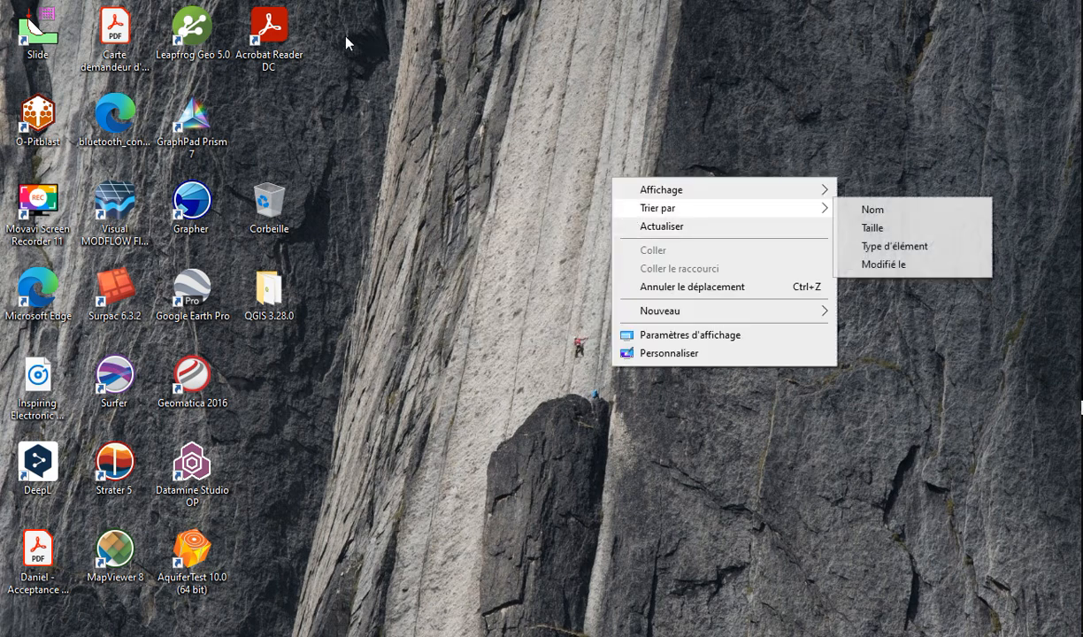
click(624, 227)
Start Leapfrog Geo from the desktop and open the recent project Model hydrogeologie
double_click(195, 41)
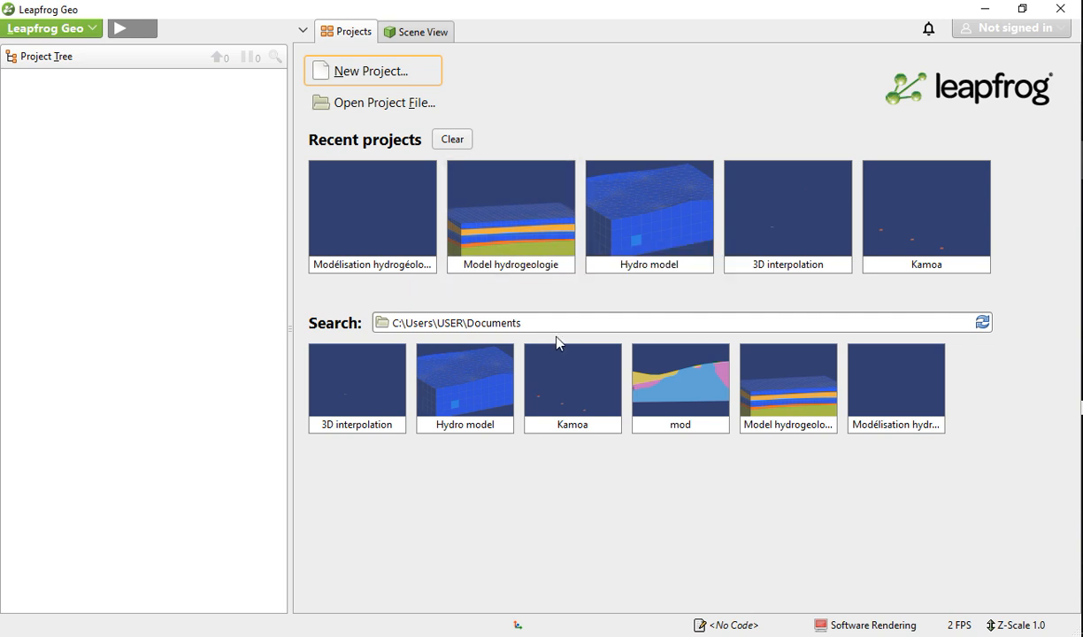
click(526, 229)
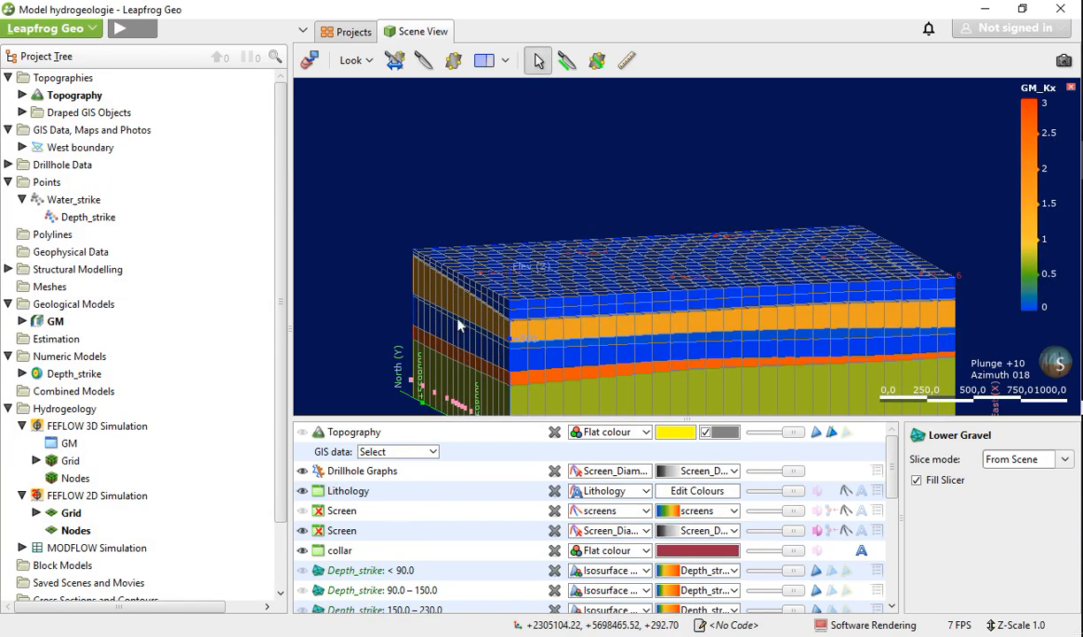
Delete the FEFLOW 2D Simulation together with the FEFLOW 3D Simulation from the Hydrogeology folder
right_click(102, 496)
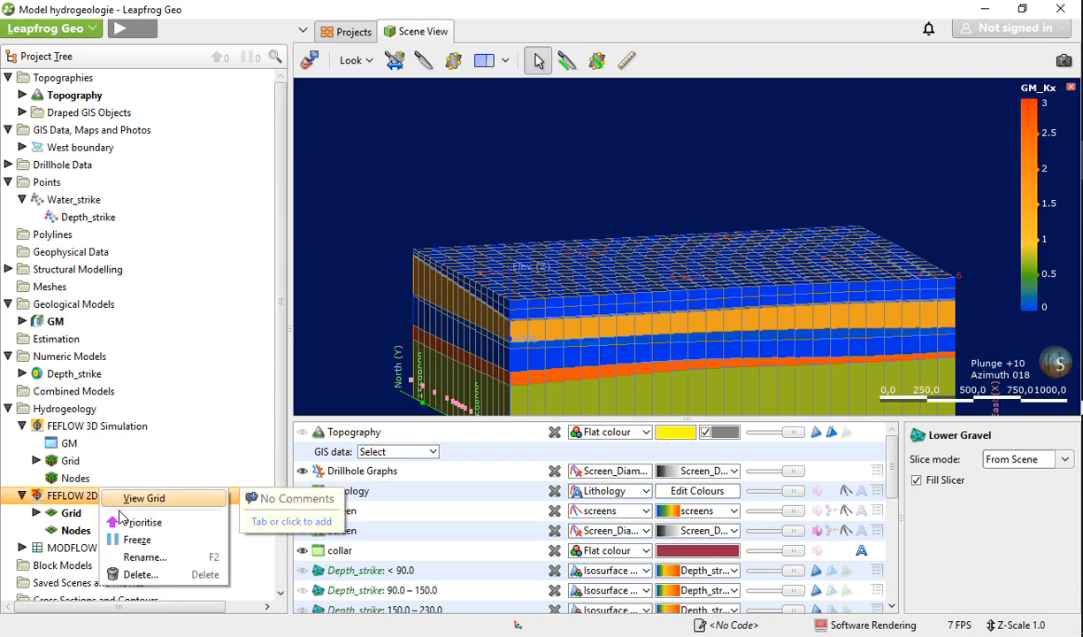
click(140, 572)
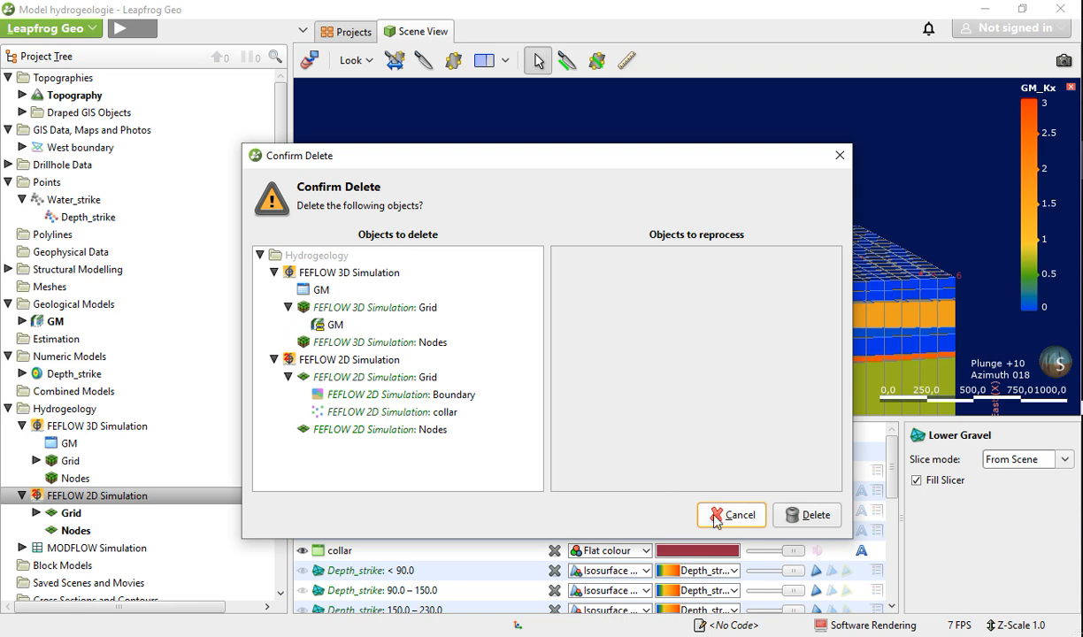
click(810, 514)
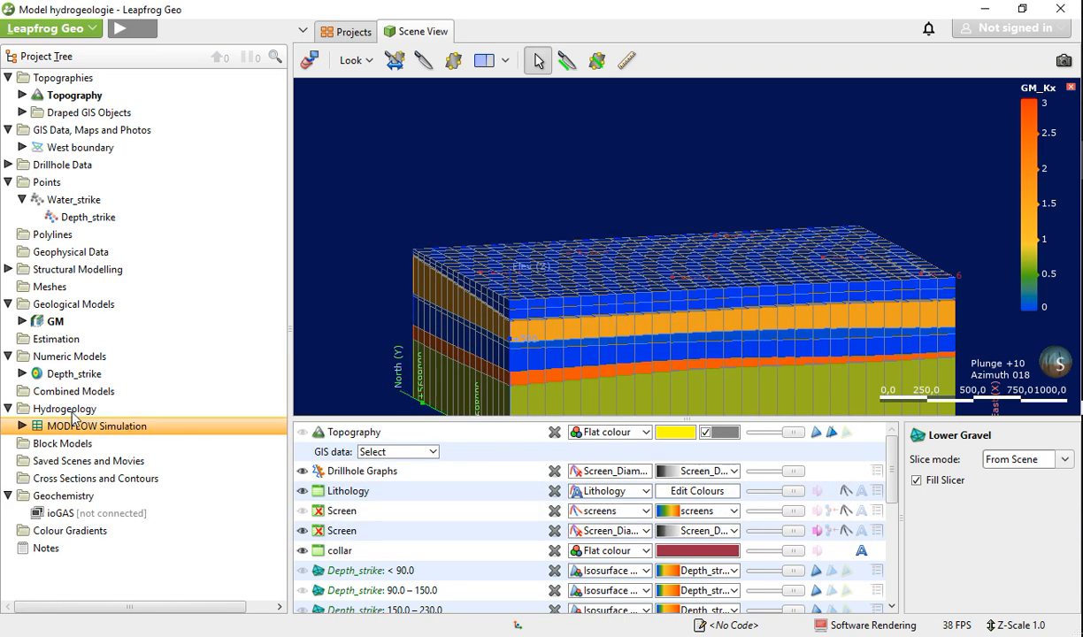
Expand the MODFLOW Simulation and examine its grid from several angles, including the attributes of one block in the side face
click(22, 427)
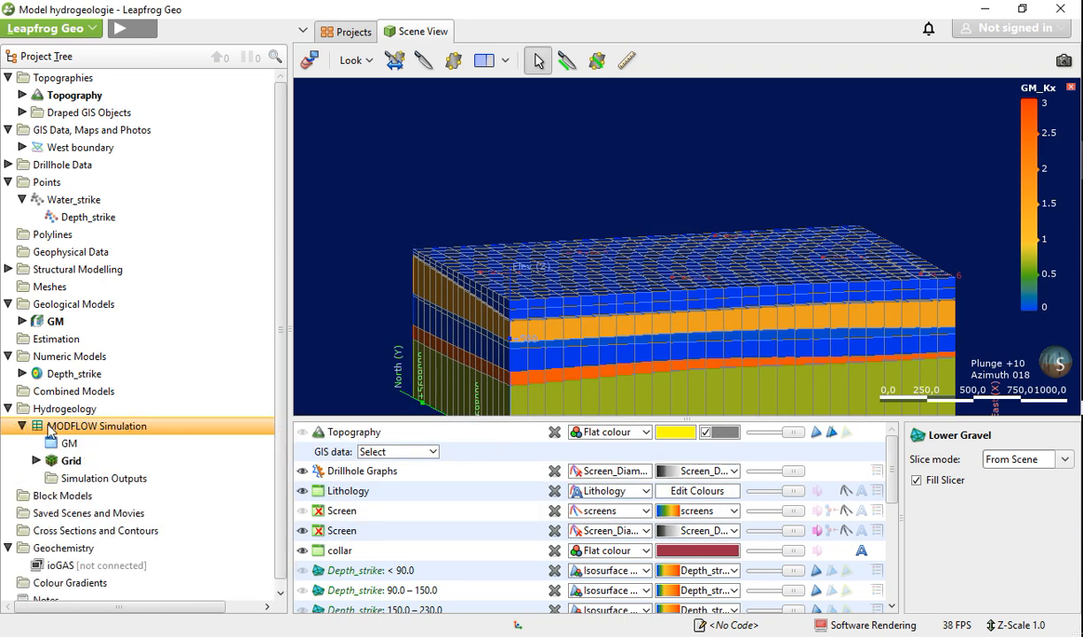
scroll(625, 336, down, 3)
mouse_move(580, 321)
mouse_down()
mouse_move(555, 316)
mouse_move(690, 334)
mouse_move(537, 360)
mouse_move(574, 328)
mouse_up()
scroll(704, 310, down, 4)
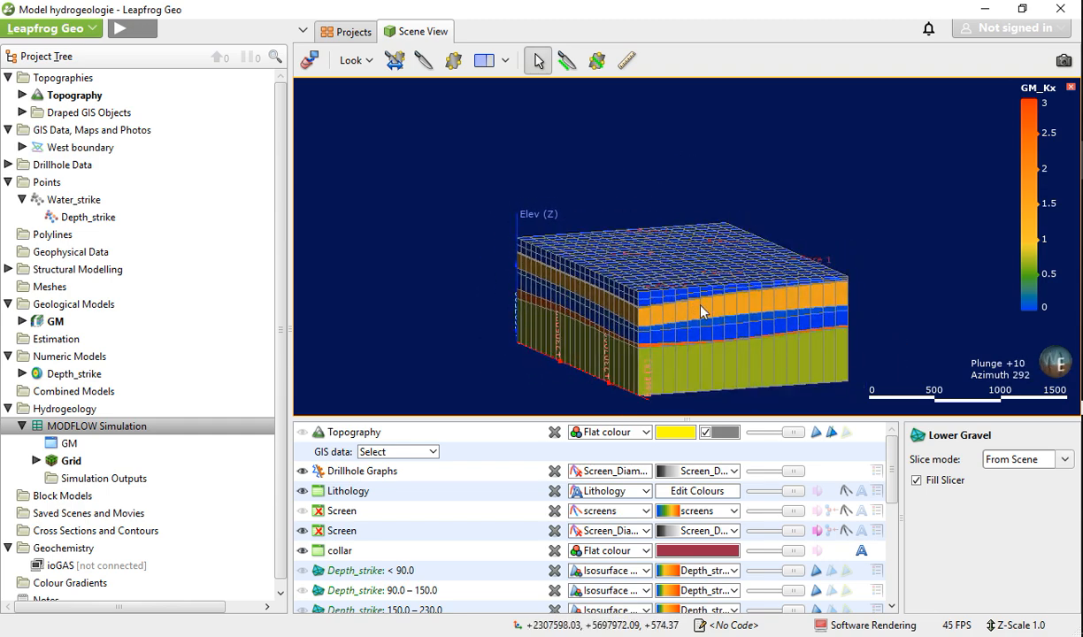
drag(704, 316, 662, 287)
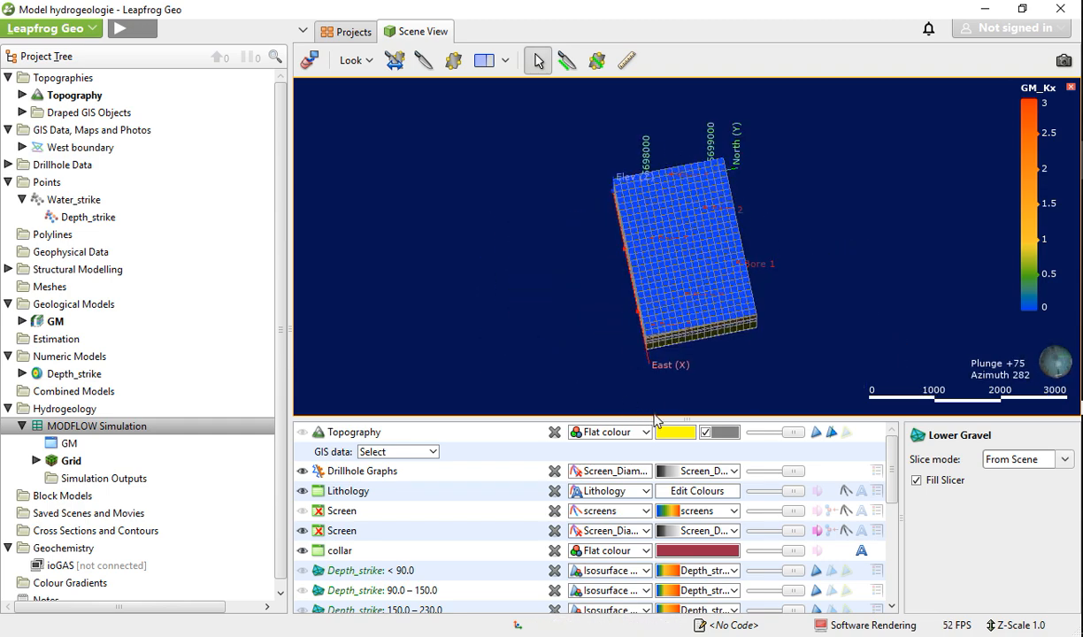
scroll(662, 286, up, 4)
drag(711, 323, 636, 241)
click(645, 326)
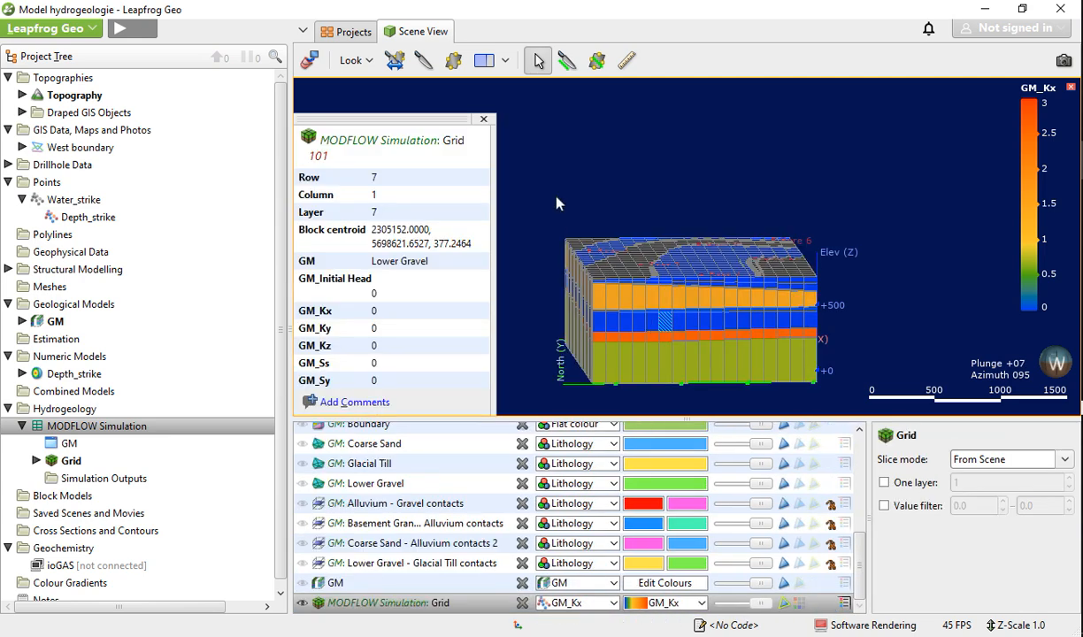
click(591, 150)
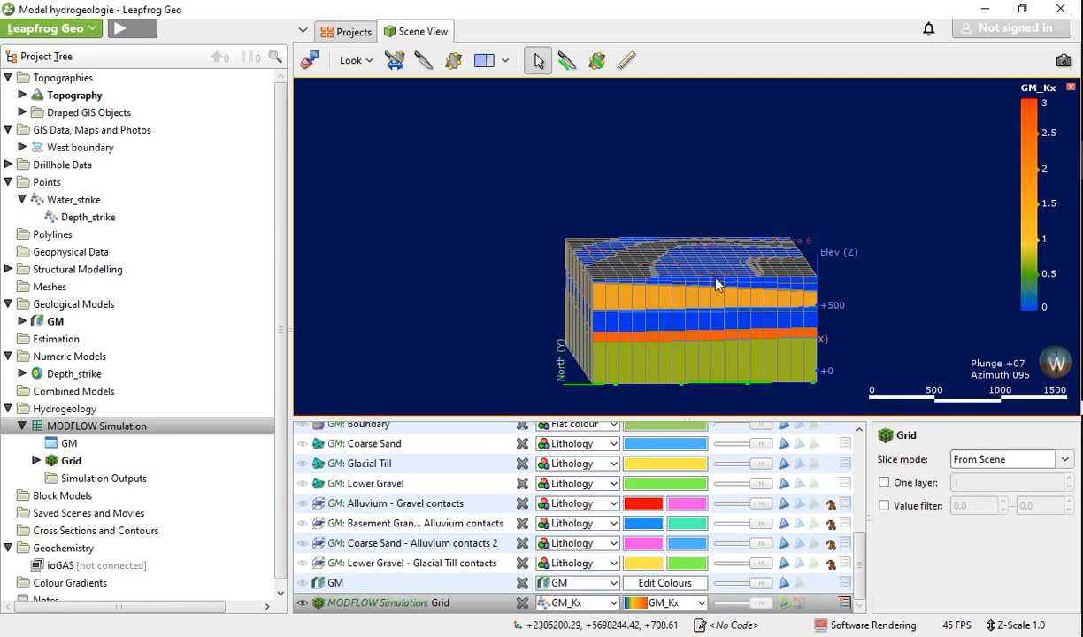
drag(684, 265, 653, 327)
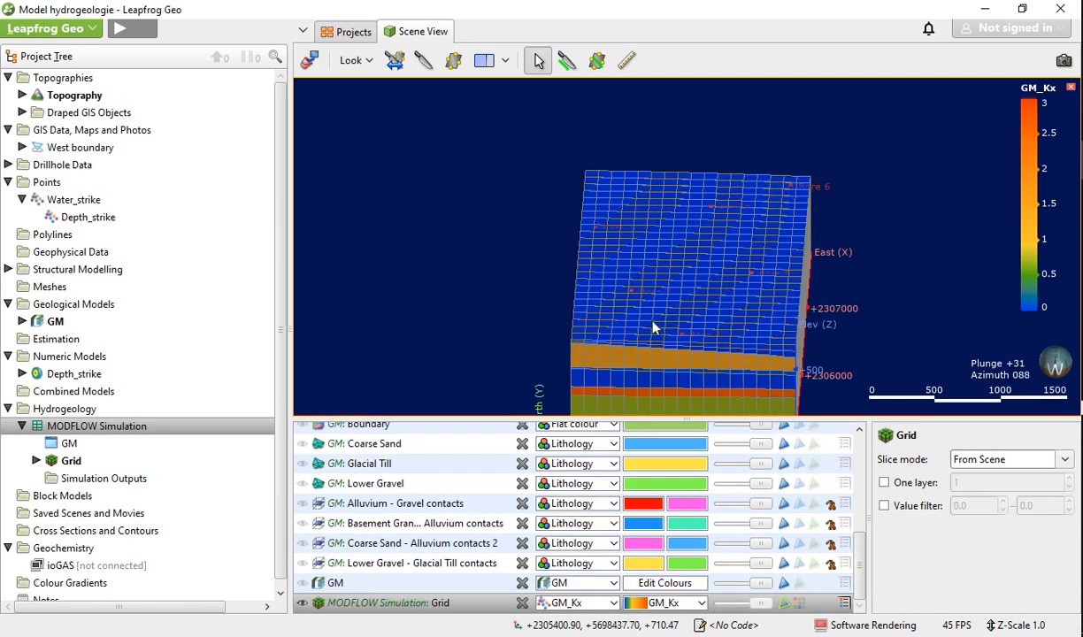
Remove the GM contact surfaces, lithology volumes and boundary from the scene, keeping the GM model itself
click(301, 564)
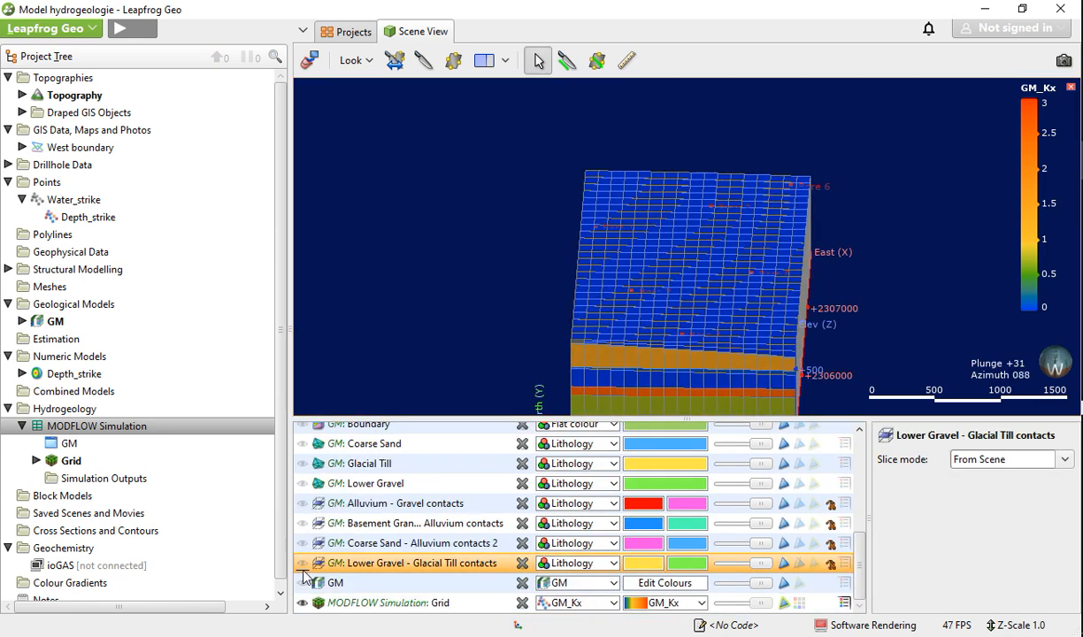
click(522, 564)
click(522, 563)
click(523, 564)
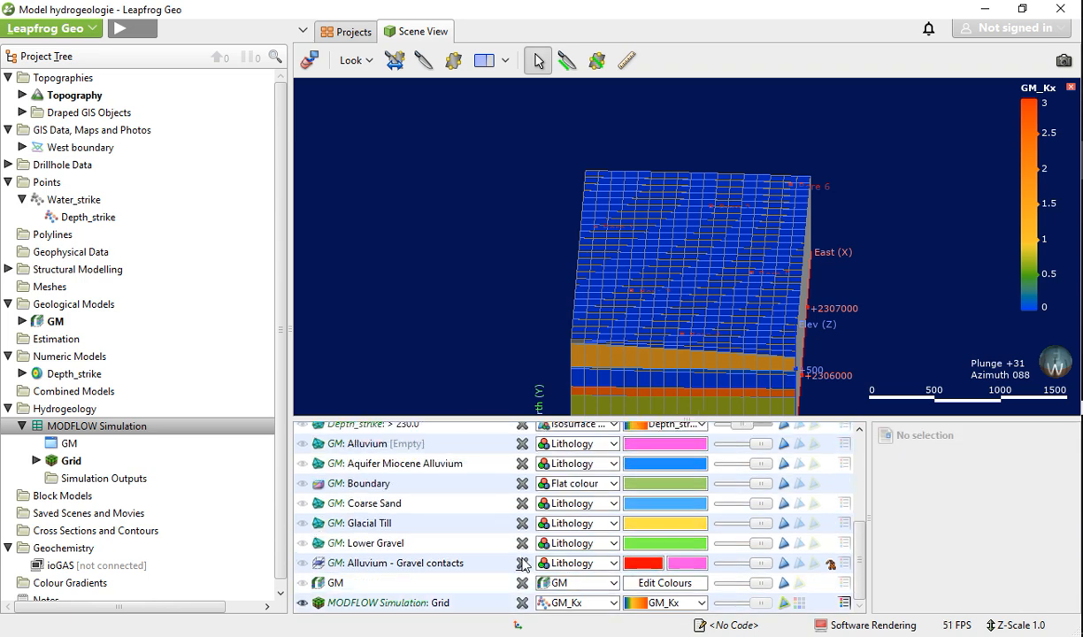
click(522, 564)
click(523, 564)
click(523, 563)
click(522, 564)
click(522, 564)
click(522, 564)
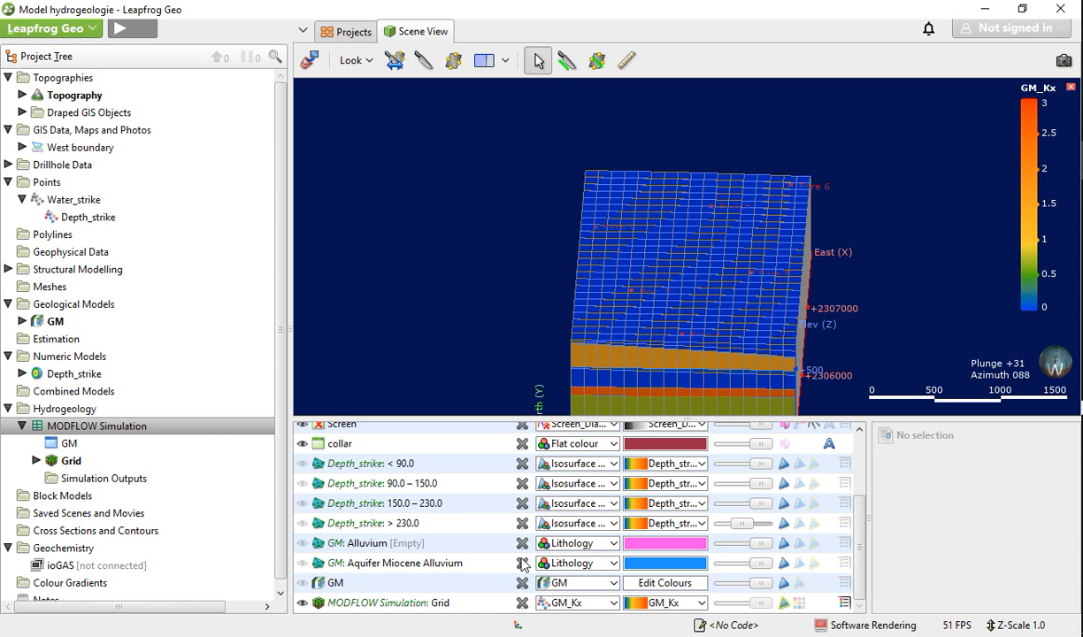
click(522, 564)
click(522, 564)
Remove the four Depth_strike isosurfaces and the collar table from the scene
click(523, 564)
click(522, 564)
click(522, 564)
click(527, 557)
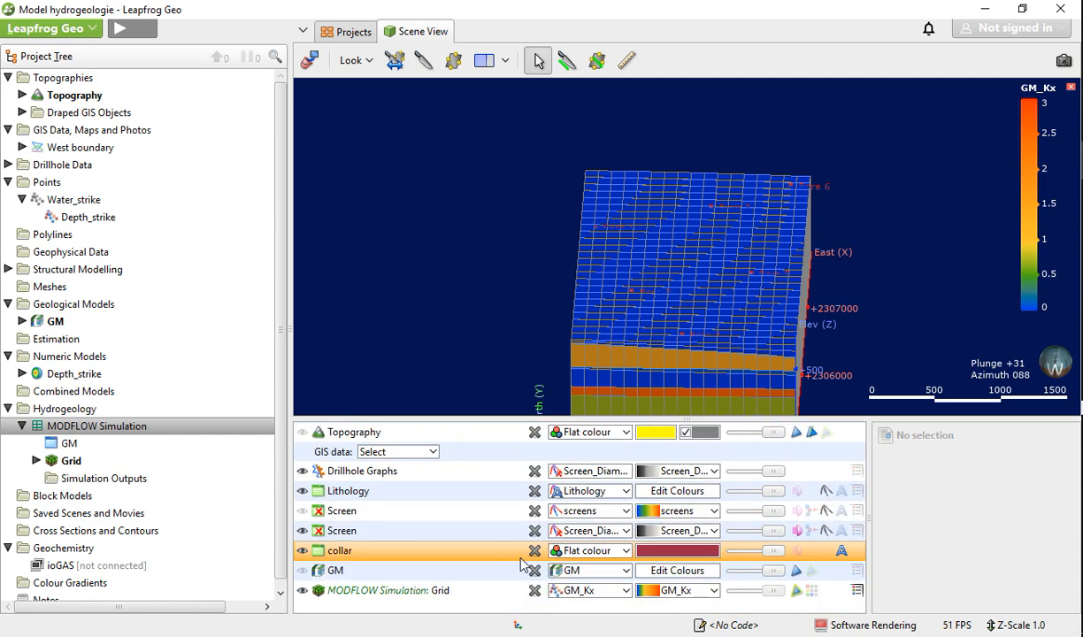
click(533, 552)
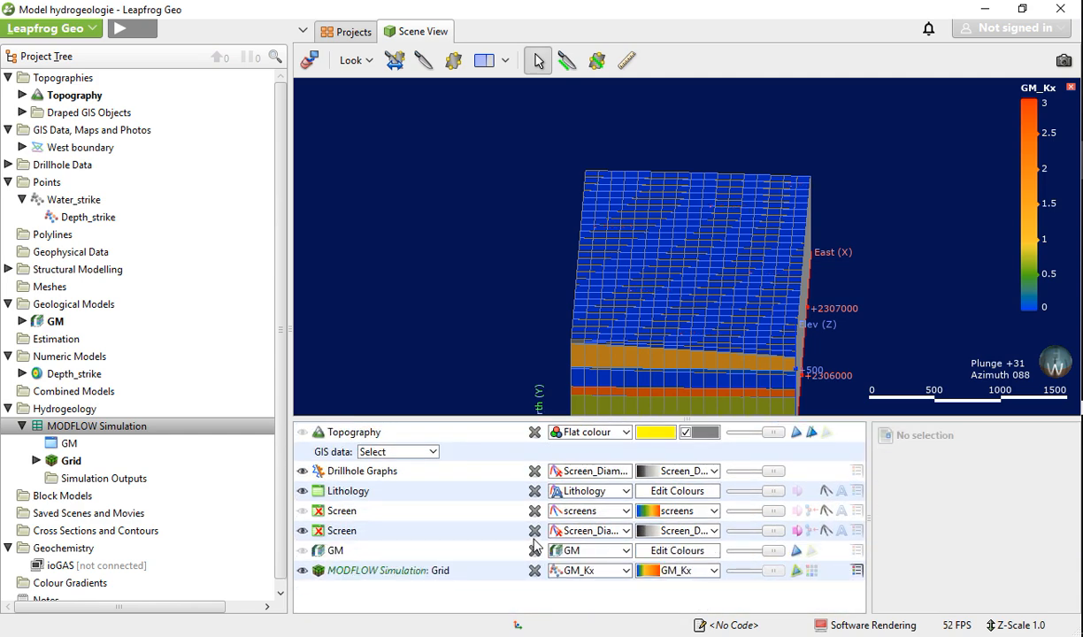
Remove both Screen entries, Lithology, the Drillhole Graphs and the MODFLOW Simulation grid from the scene
click(534, 531)
click(535, 512)
click(534, 492)
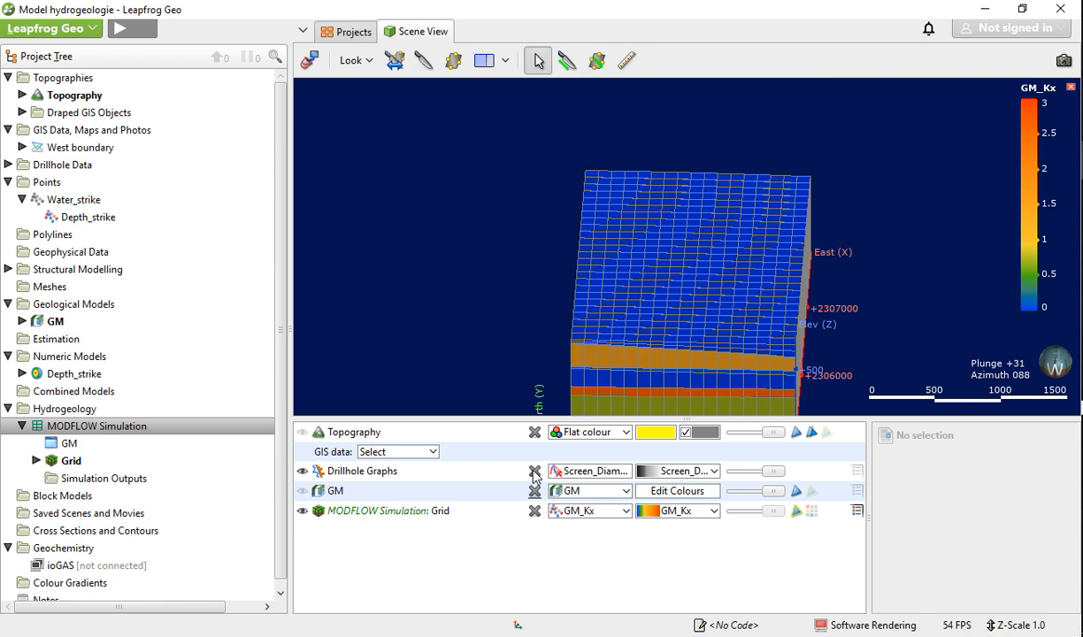
click(534, 471)
click(534, 491)
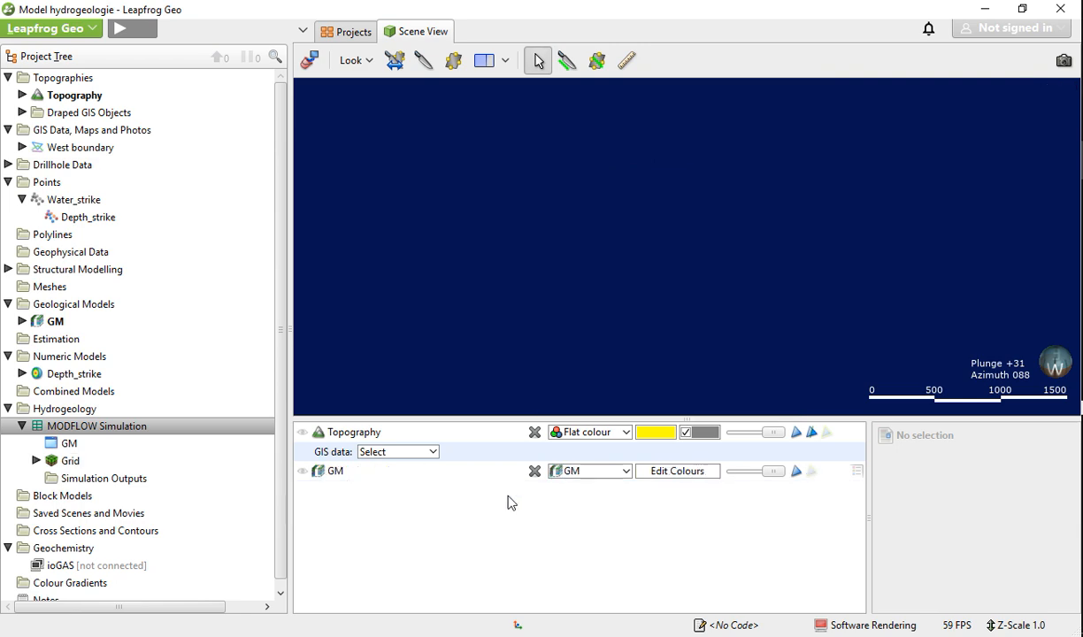
Show the GM geological model in the scene and examine its layers from several angles
click(308, 474)
drag(750, 297, 718, 321)
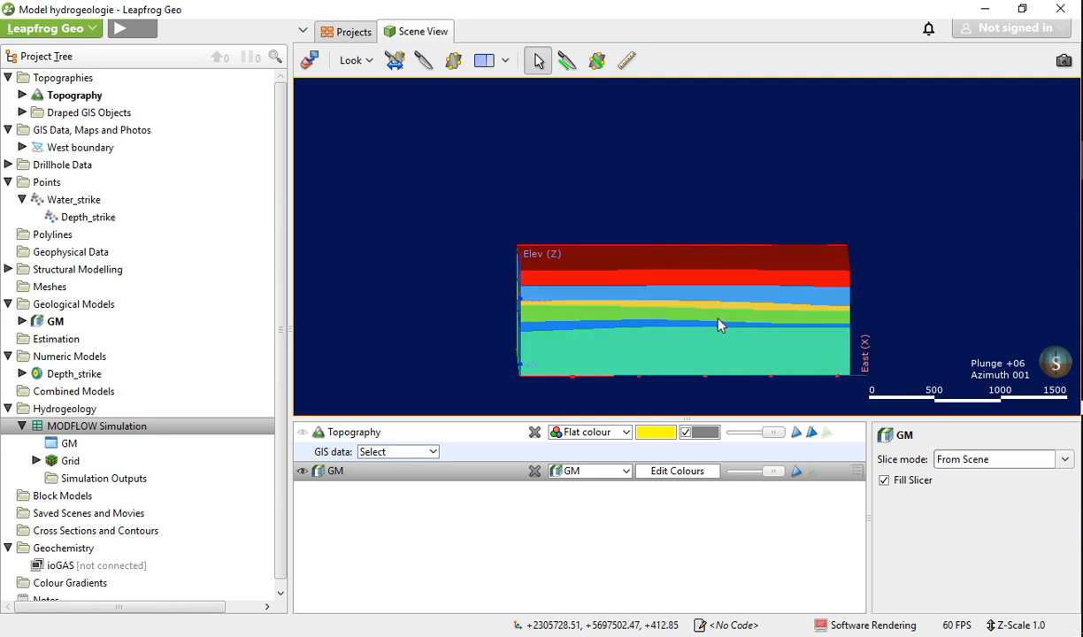
scroll(796, 321, down, 5)
drag(818, 341, 711, 363)
scroll(709, 300, up, 3)
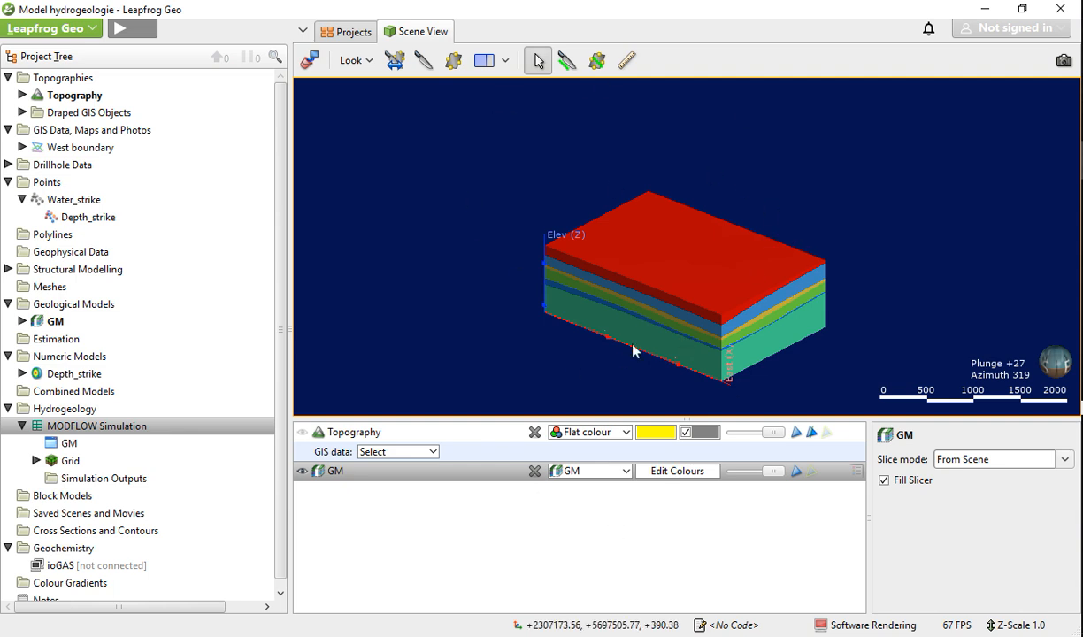
drag(743, 394, 697, 386)
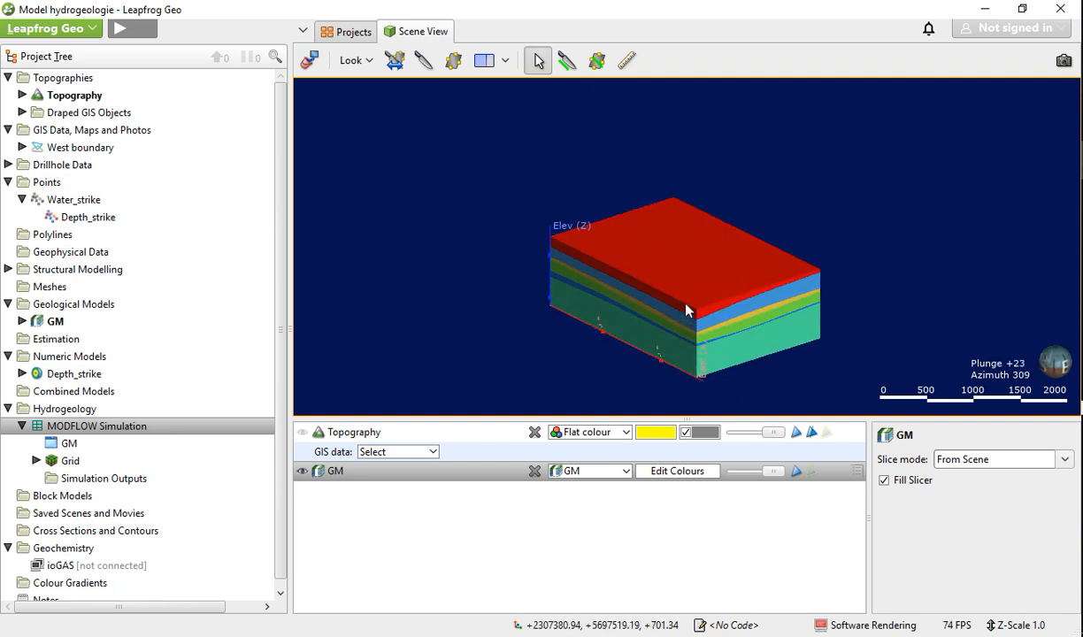
Start a new 2D FEFLOW model in the Hydrogeology folder
drag(762, 358, 670, 355)
scroll(734, 342, down, 2)
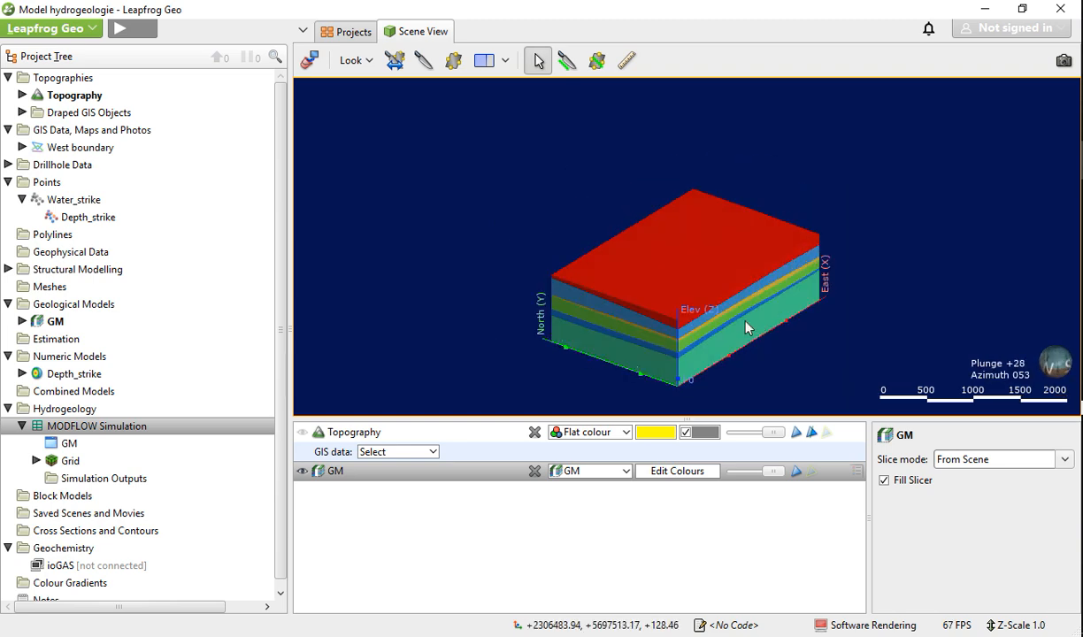
drag(747, 324, 574, 334)
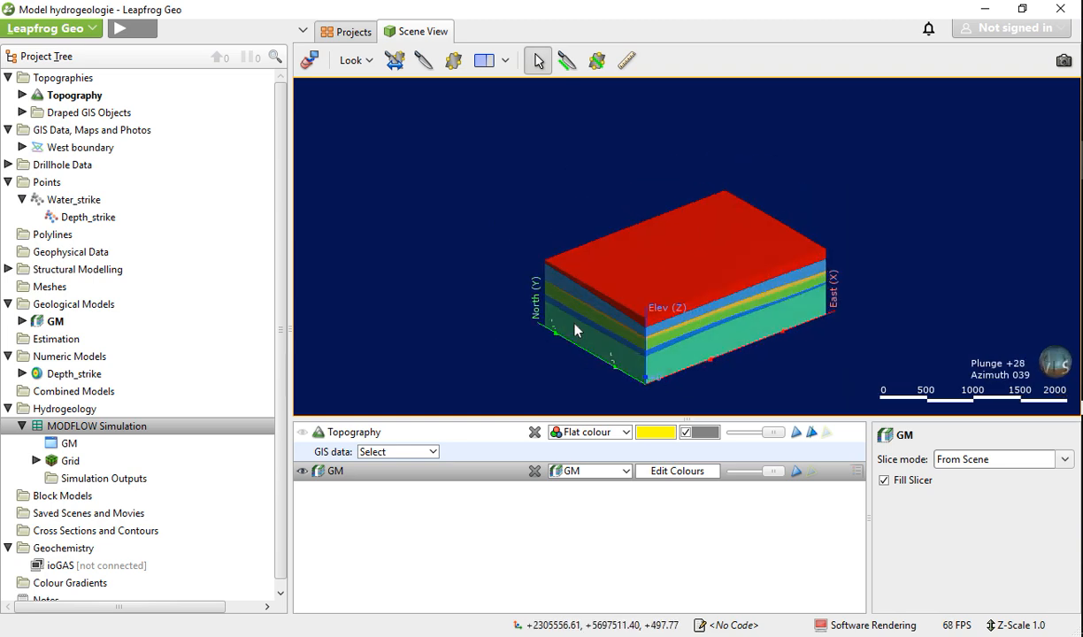
click(58, 409)
right_click(58, 409)
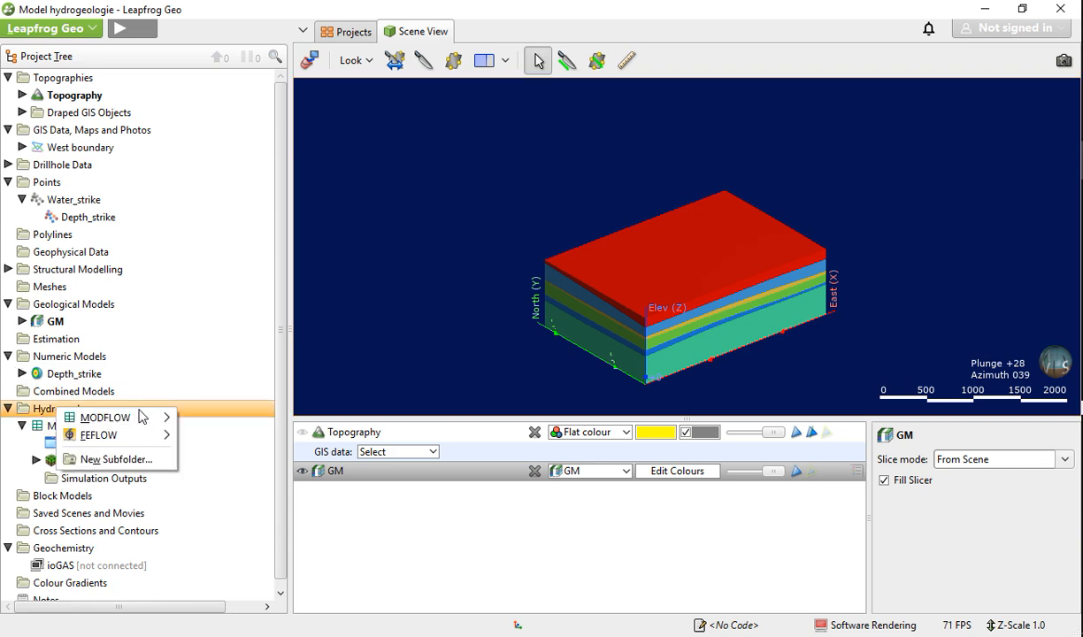
mouse_move(103, 439)
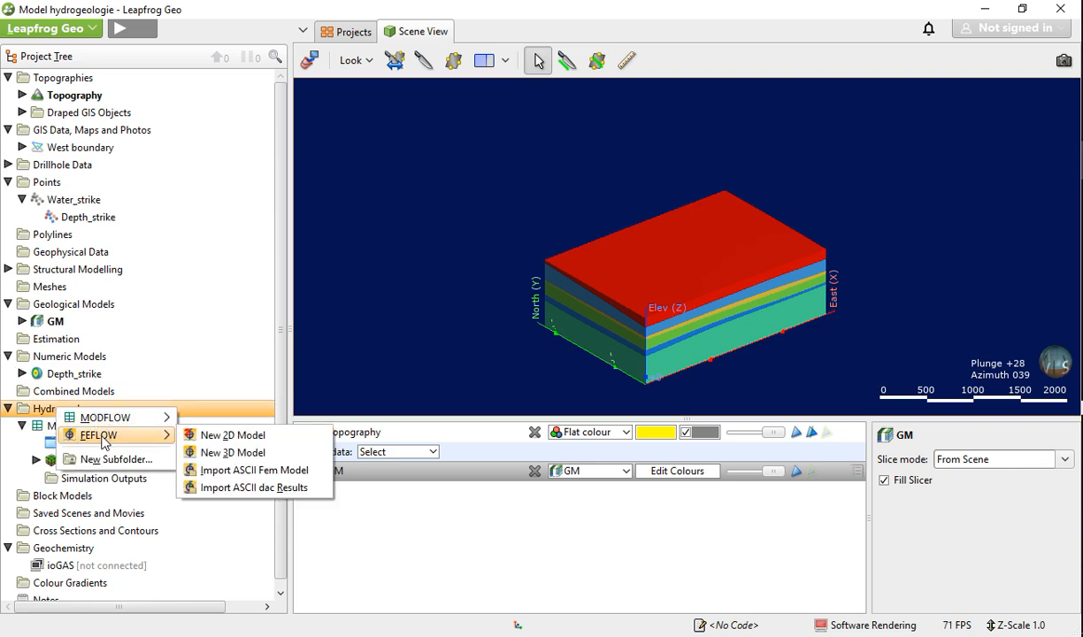
click(232, 436)
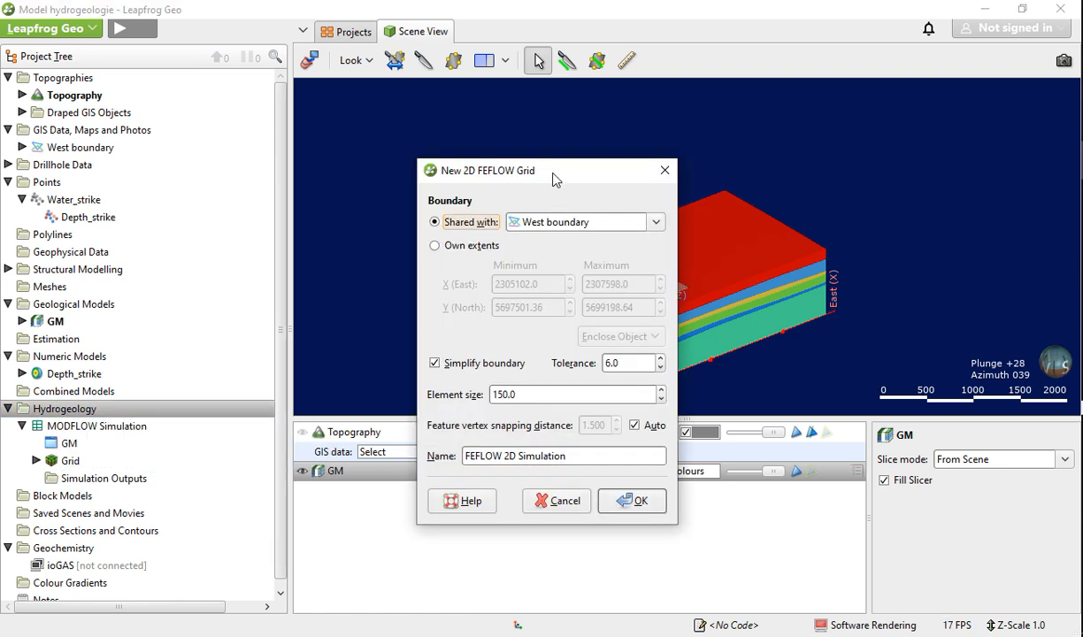
Share the 2D grid's boundary with the GM geological model instead of West boundary and check its outline from above
drag(556, 180, 328, 136)
click(405, 185)
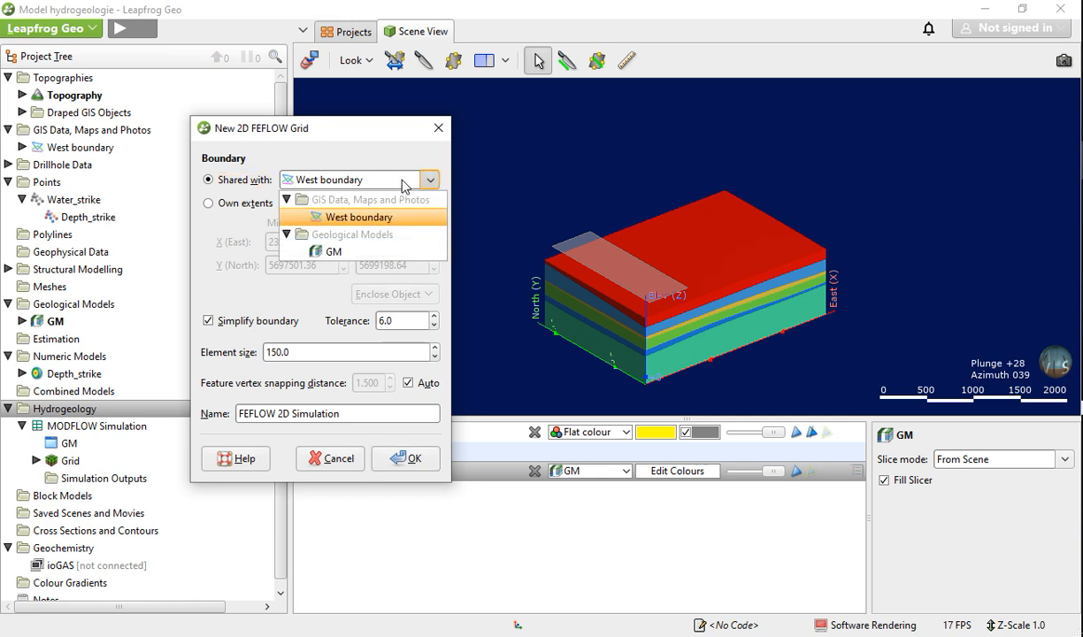
click(358, 252)
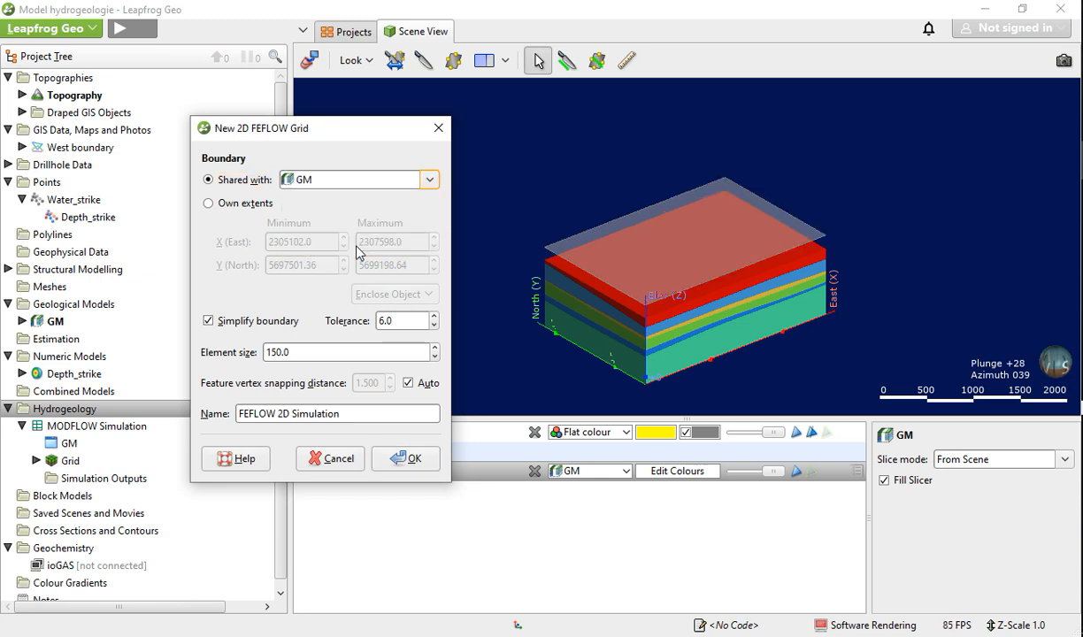
drag(582, 328, 743, 301)
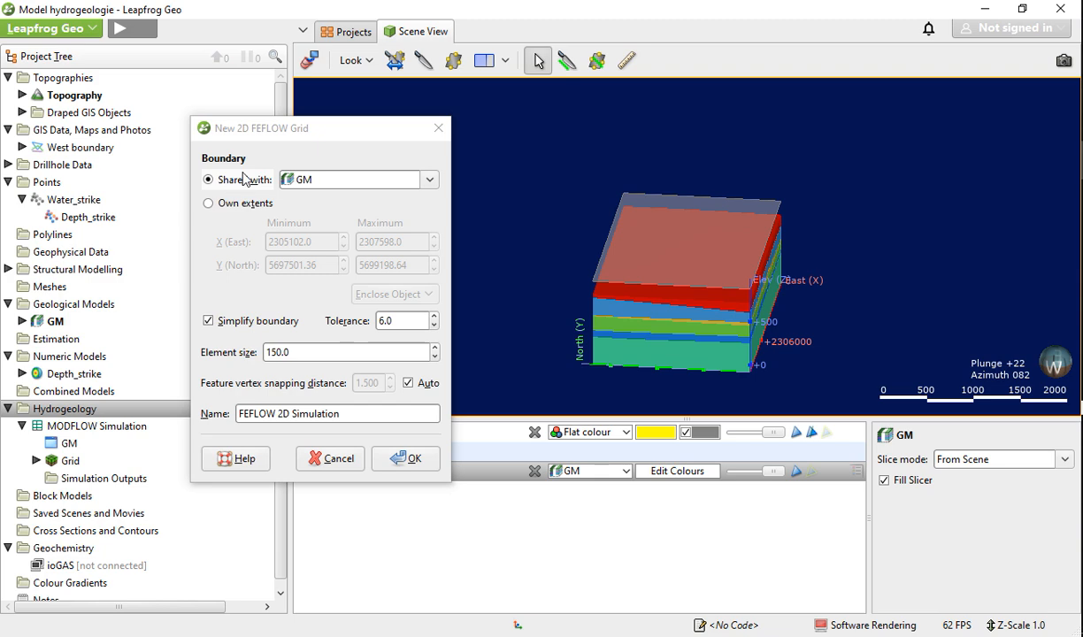
mouse_move(722, 331)
mouse_down()
mouse_move(728, 312)
mouse_move(754, 320)
mouse_move(746, 343)
mouse_move(718, 331)
mouse_up()
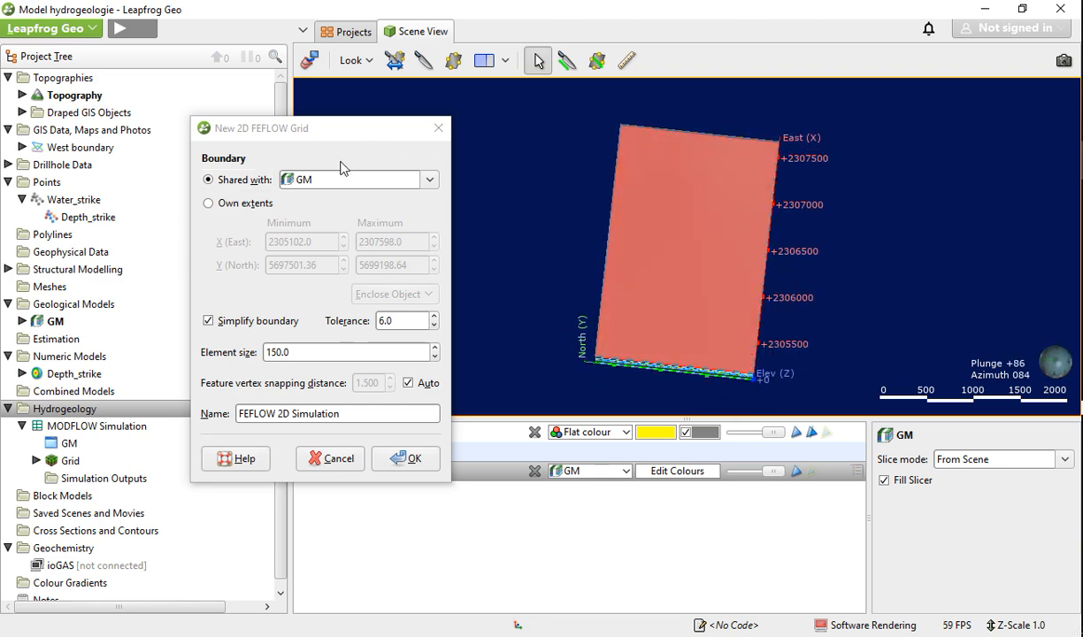
click(429, 179)
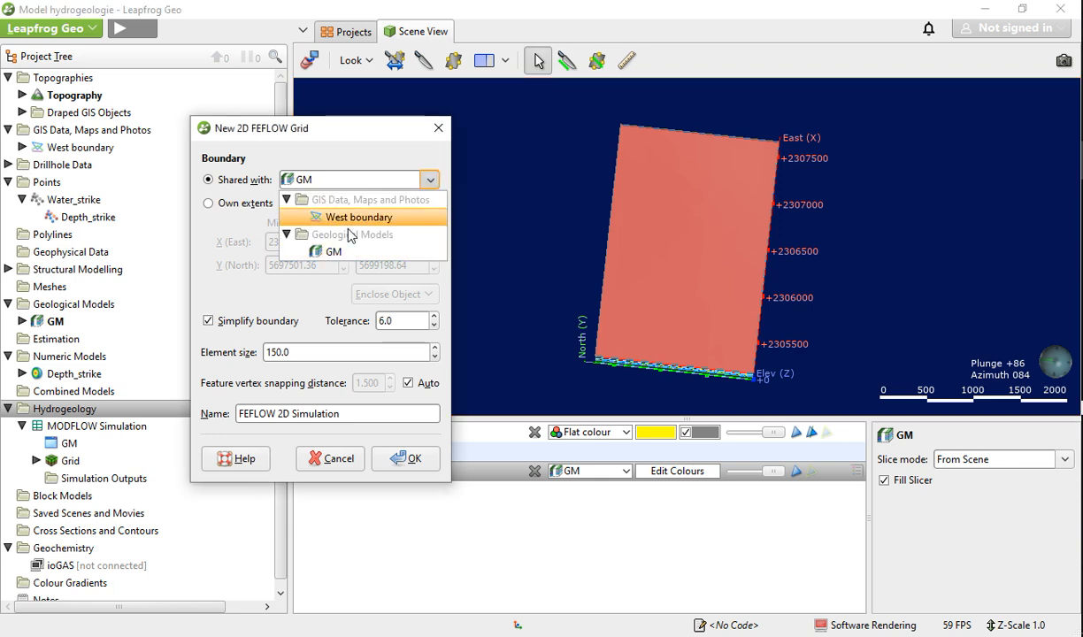
click(333, 252)
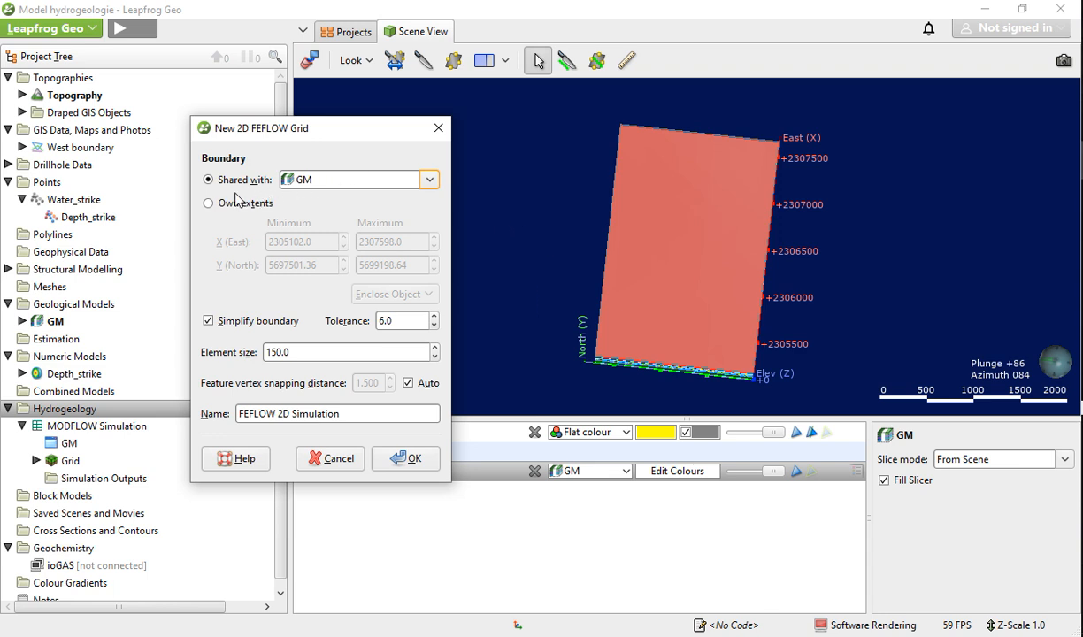
Switch the 2D grid's boundary to its own extents and look through the objects it can enclose
click(210, 204)
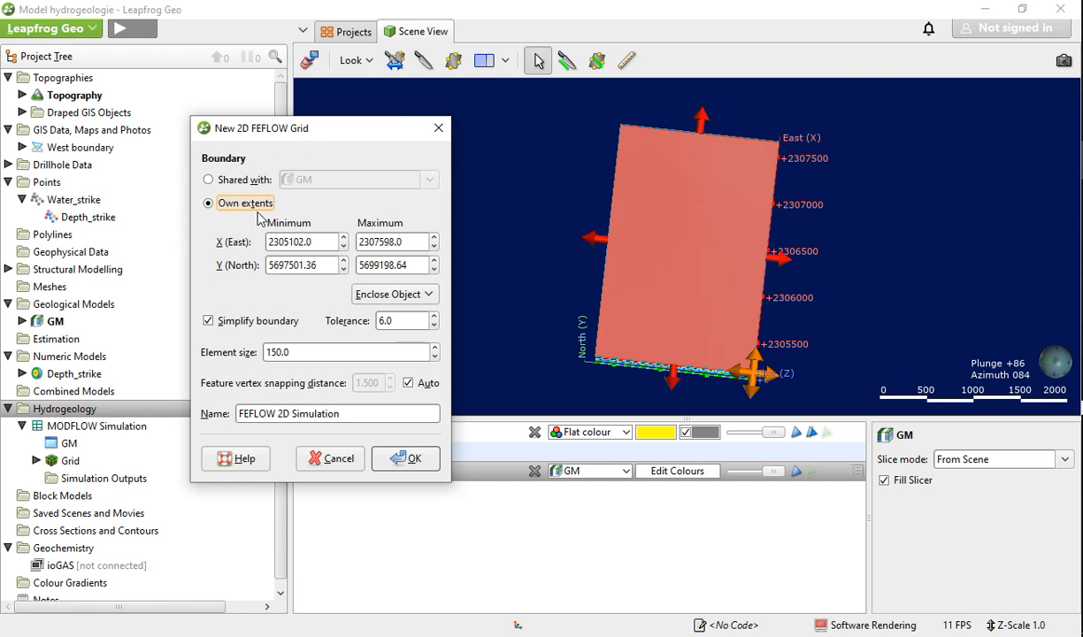
click(357, 296)
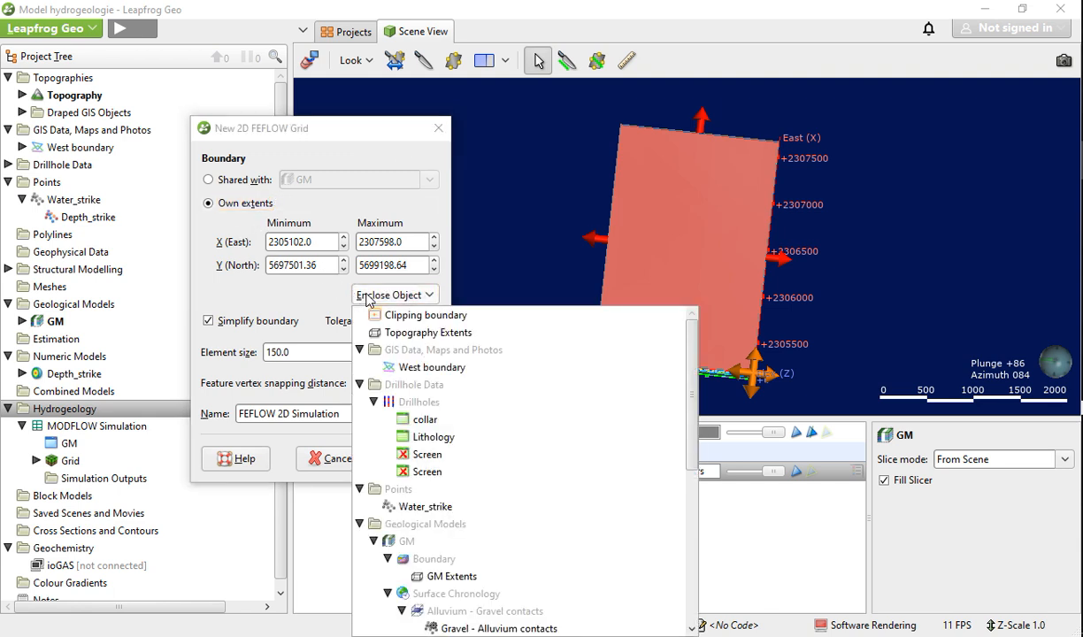
click(370, 296)
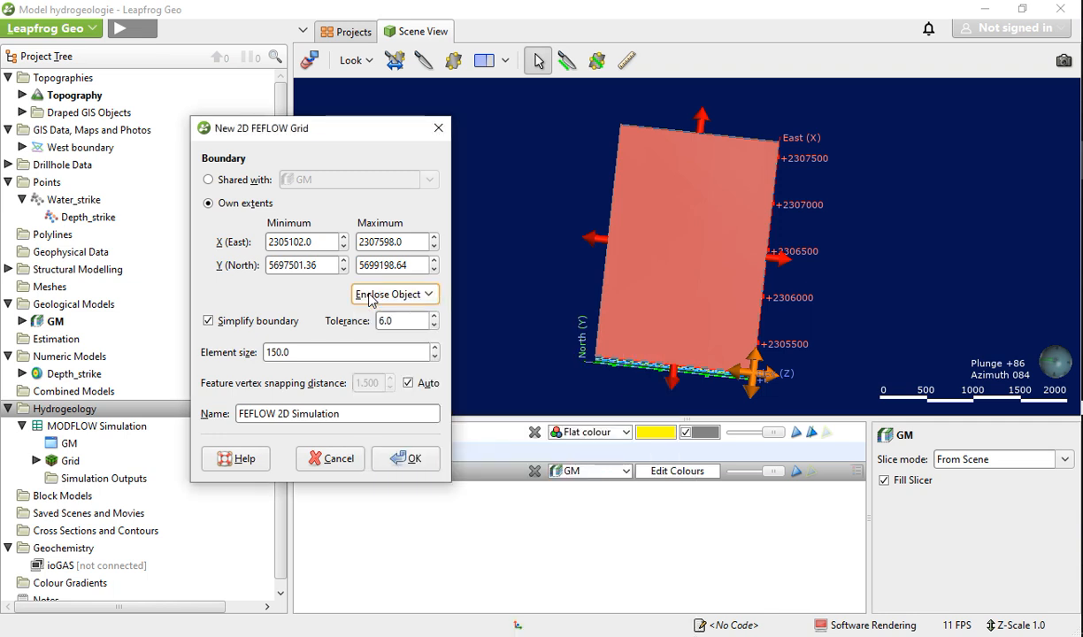
click(370, 296)
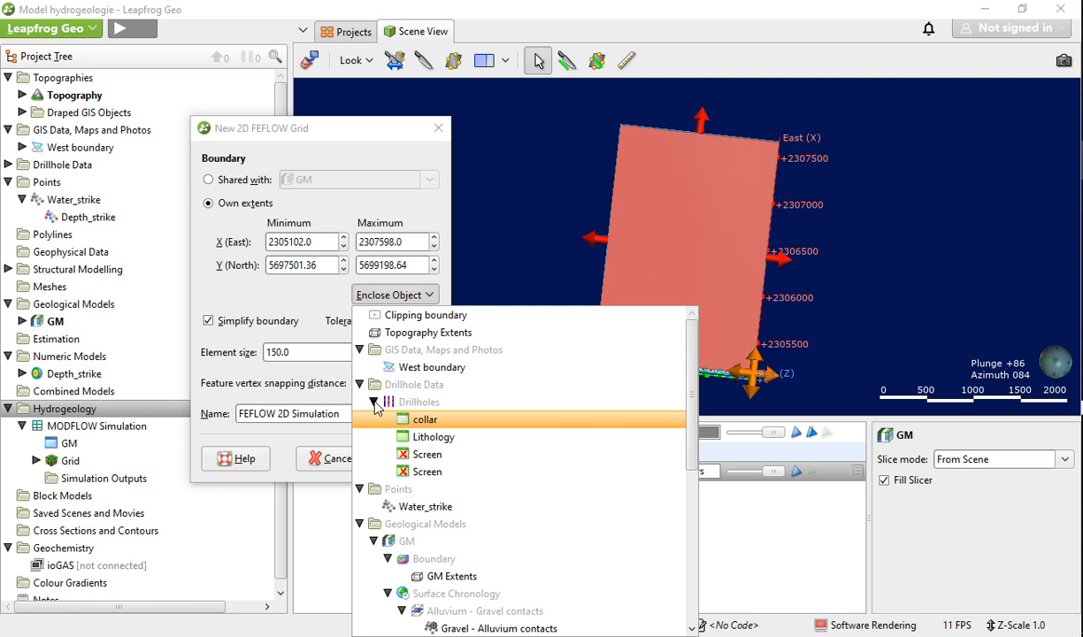
click(279, 298)
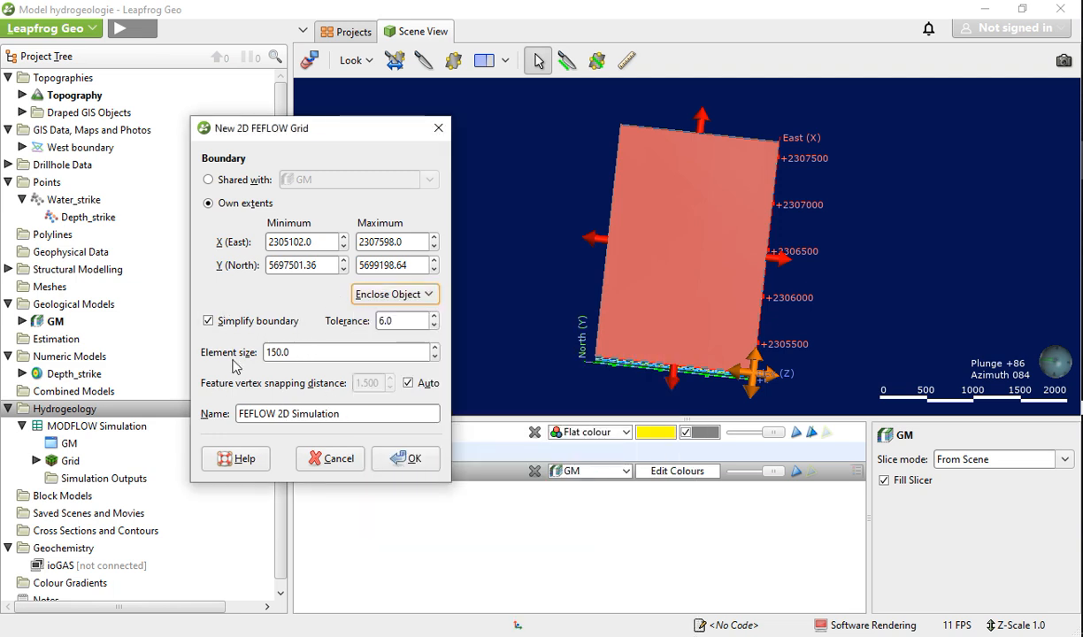
Set the element size to 200 and the boundary simplification tolerance to 10, and create the FEFLOW 2D Simulation grid
click(325, 354)
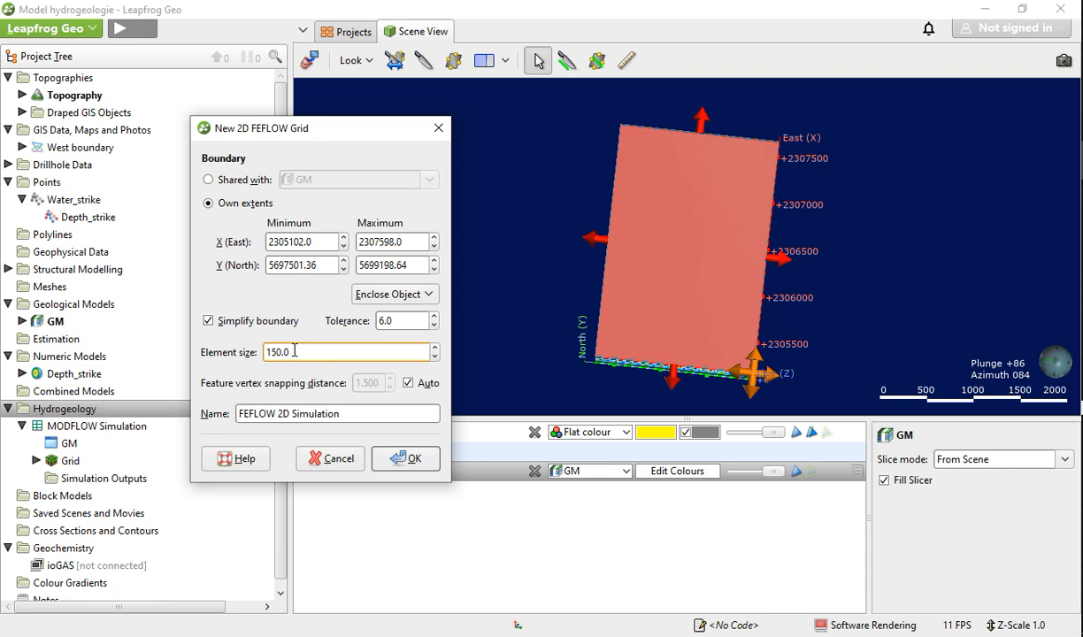
drag(295, 352, 270, 351)
text(200)
drag(406, 321, 380, 320)
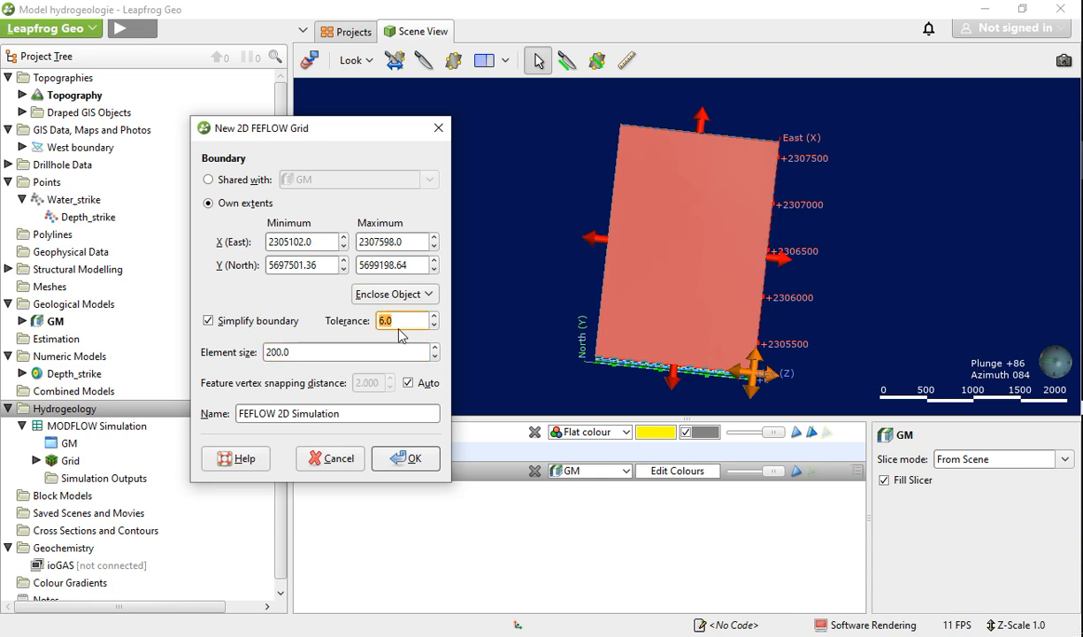
text(10)
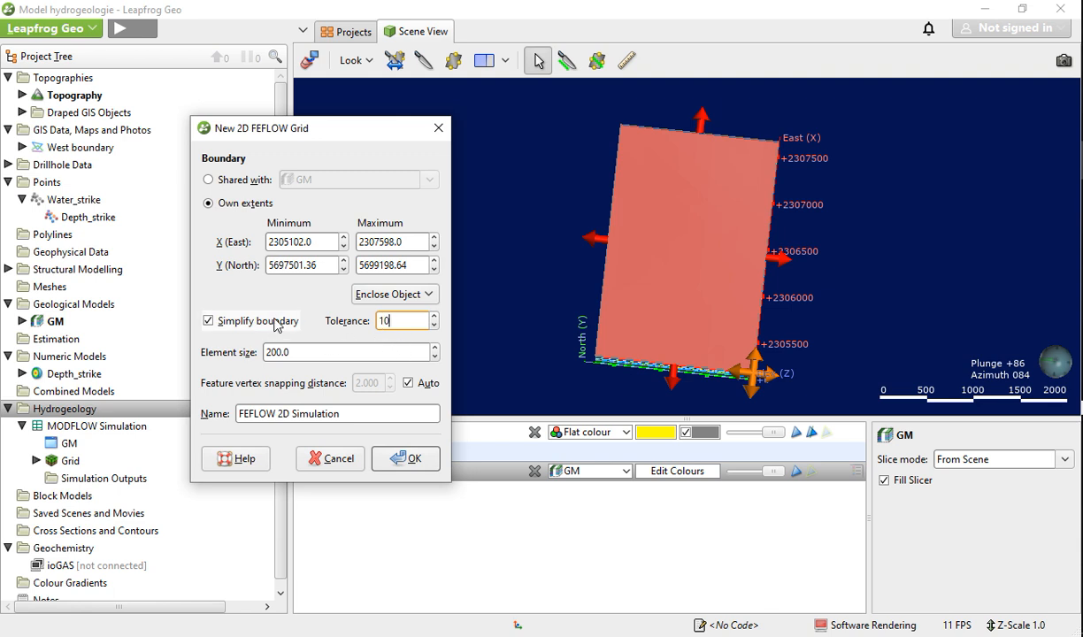
click(276, 323)
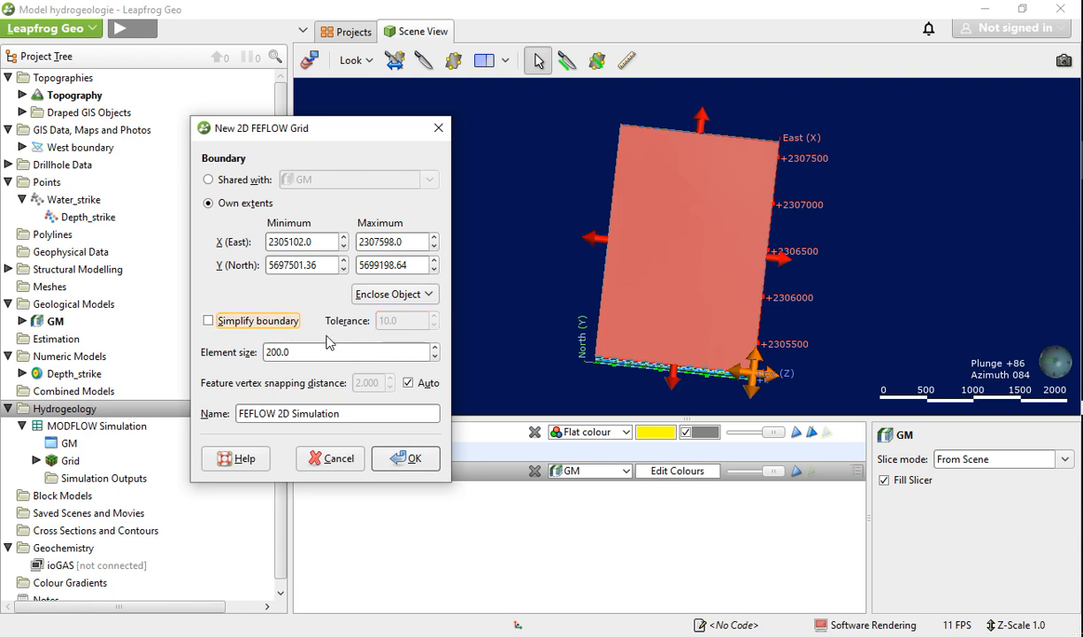
click(259, 323)
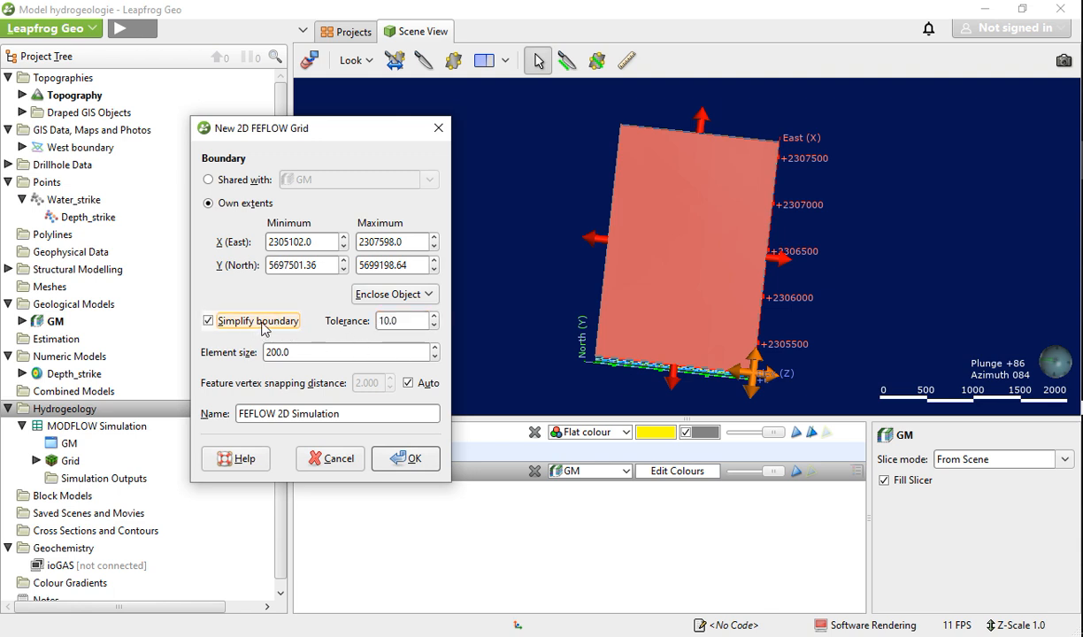
click(395, 458)
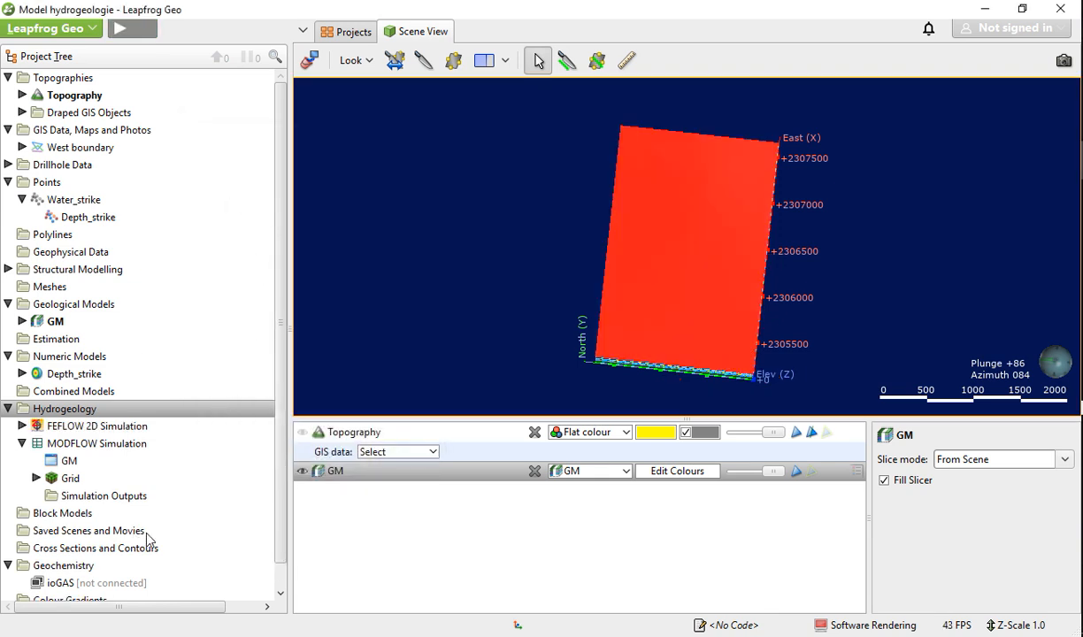
Expand the FEFLOW 2D Simulation and add its Grid to the scene
click(23, 426)
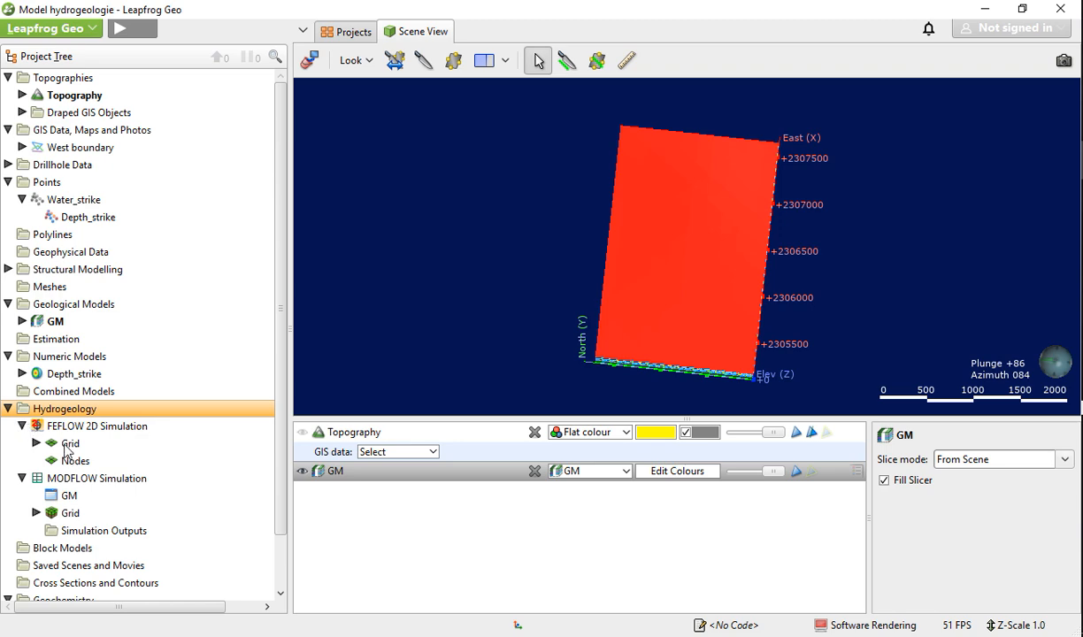
click(36, 443)
click(36, 443)
drag(700, 364, 531, 266)
drag(69, 444, 577, 350)
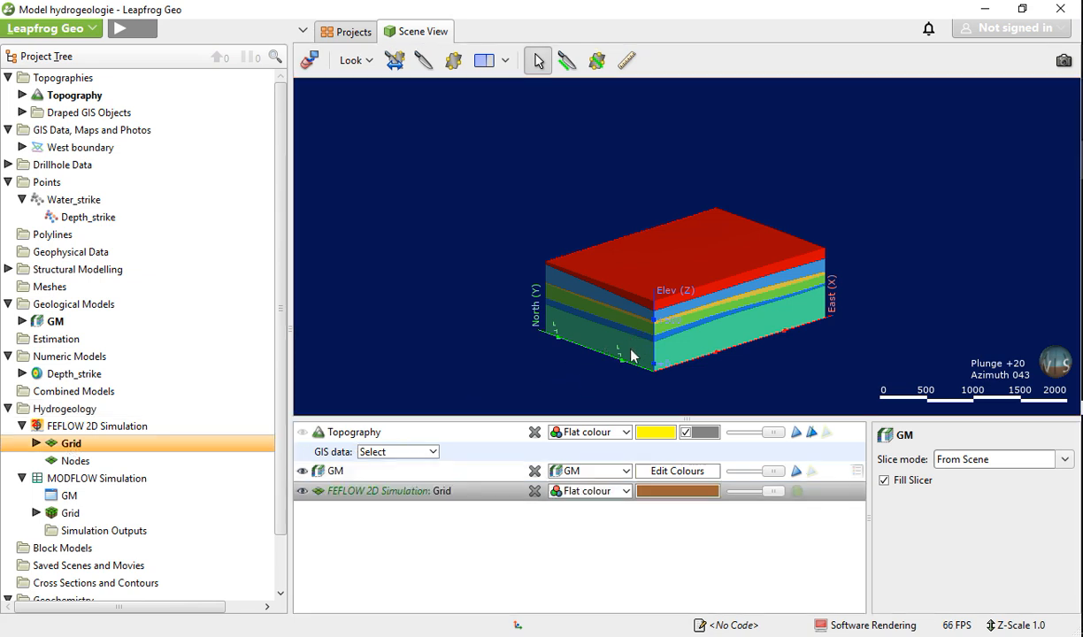
Hide the GM model, remove Topography from the scene and view the triangular FEFLOW grid up close
click(302, 471)
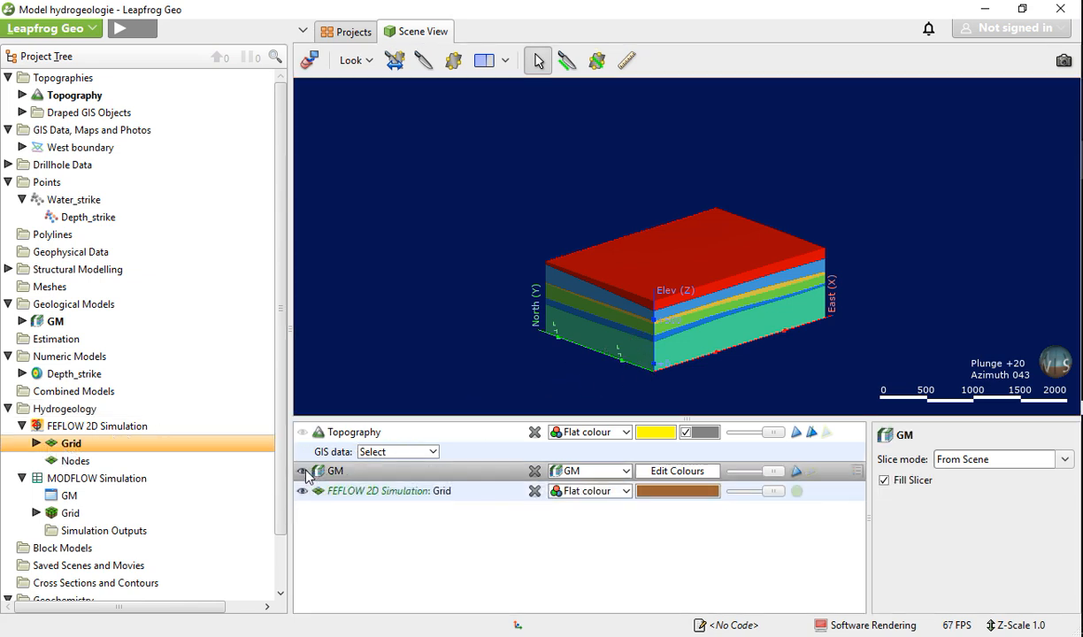
click(535, 432)
drag(660, 359, 544, 247)
scroll(689, 373, up, 3)
scroll(544, 247, down, 3)
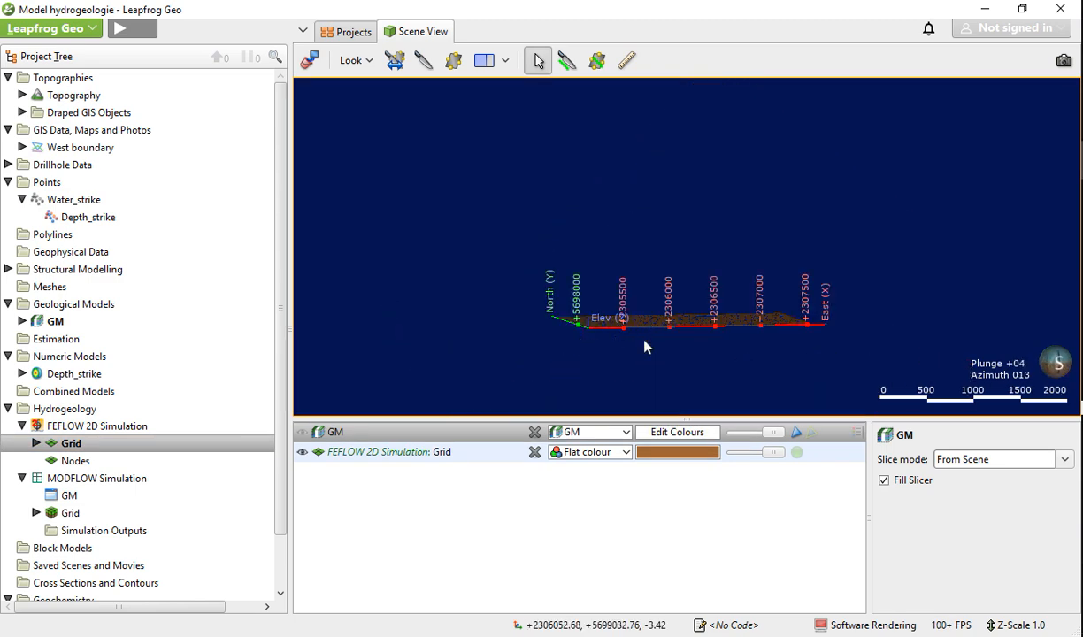
drag(645, 347, 691, 301)
scroll(677, 306, up, 4)
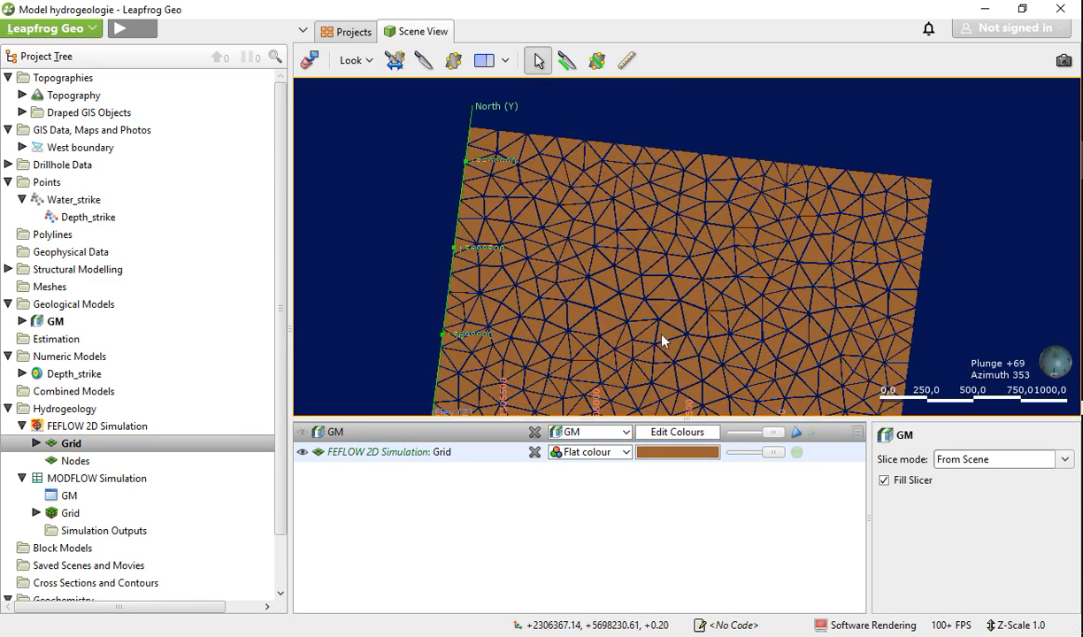
Add the FEFLOW 2D Simulation nodes to the scene and inspect the details of one block at the grid's edge
drag(78, 460, 551, 330)
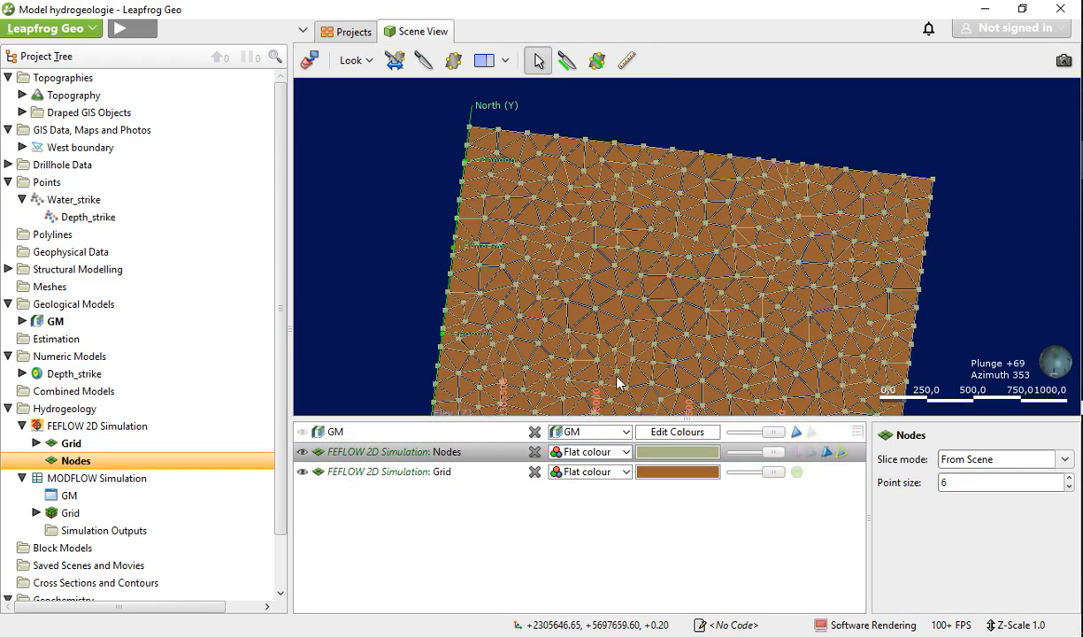
drag(618, 382, 860, 283)
click(634, 354)
scroll(860, 281, up, 3)
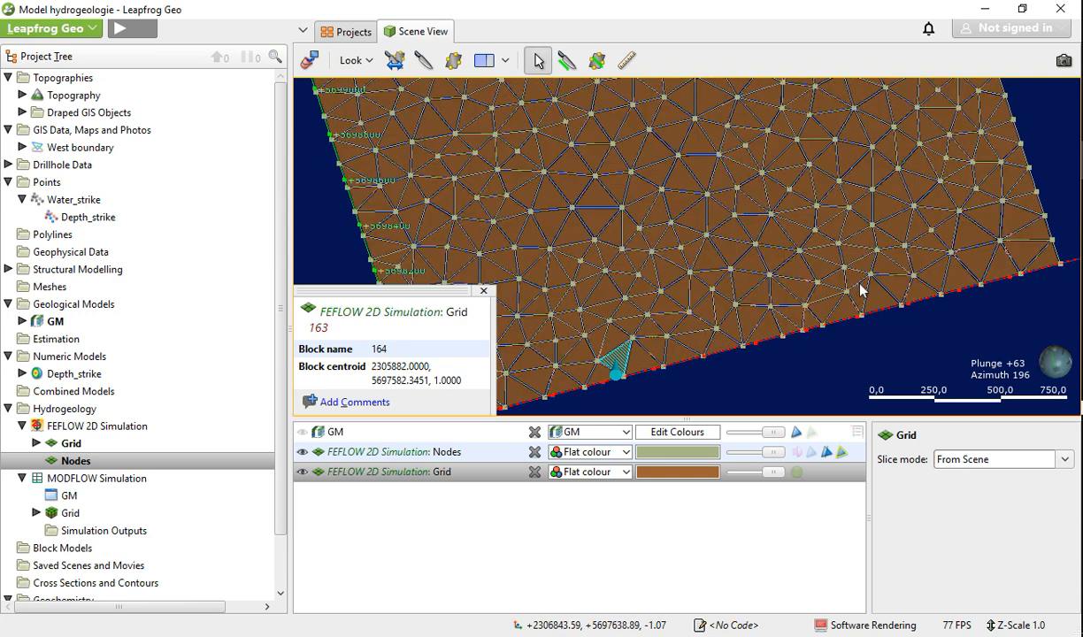
click(483, 290)
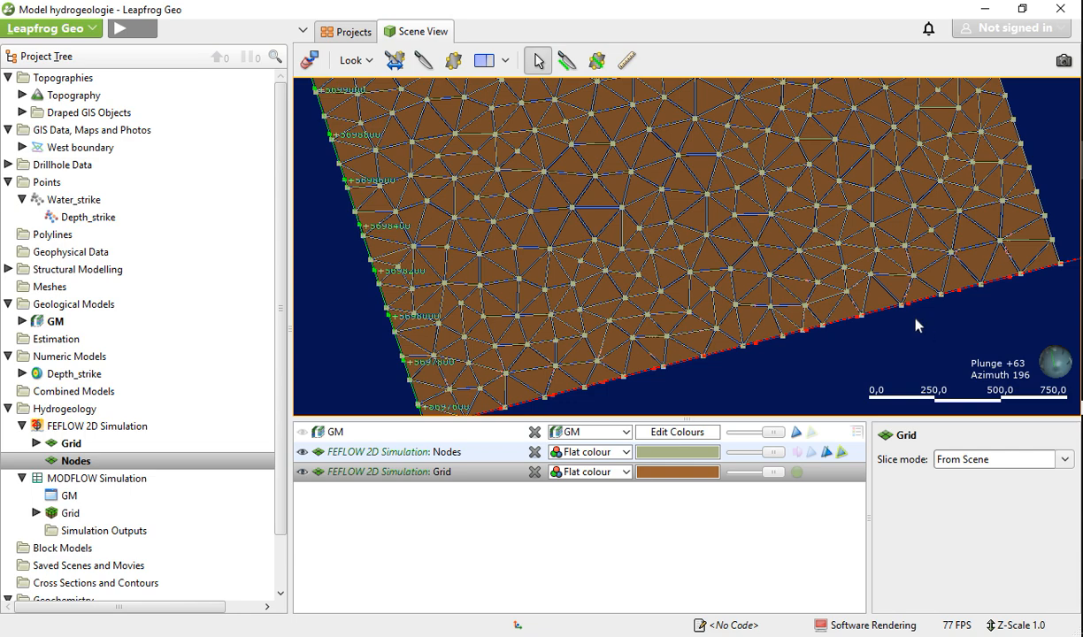
drag(1008, 269, 977, 298)
scroll(872, 210, up, 2)
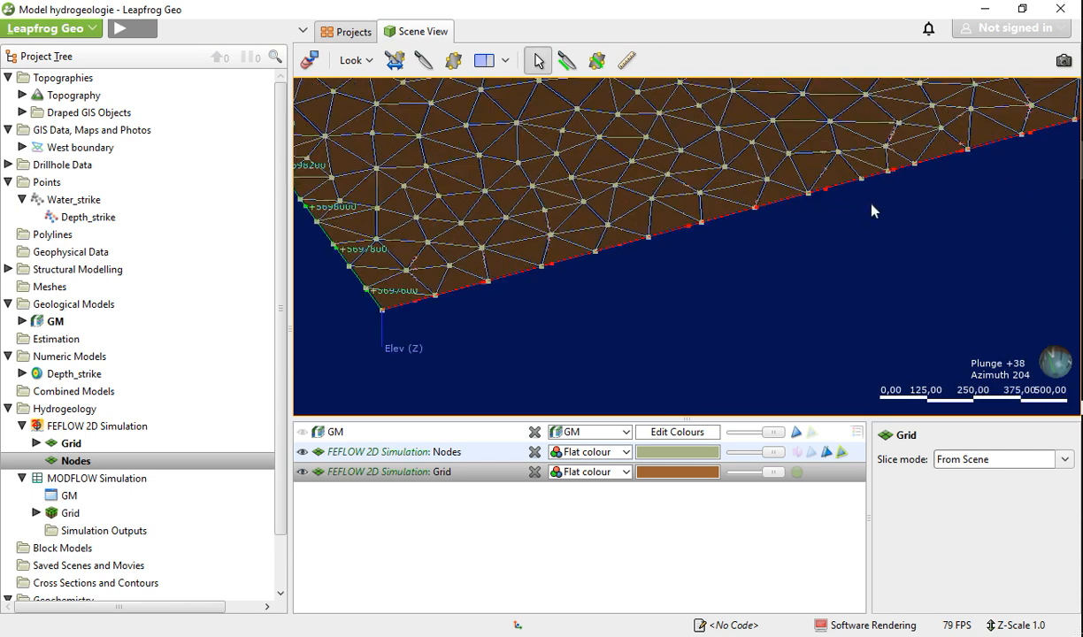
scroll(872, 210, up, 1)
drag(898, 215, 885, 212)
scroll(887, 222, up, 6)
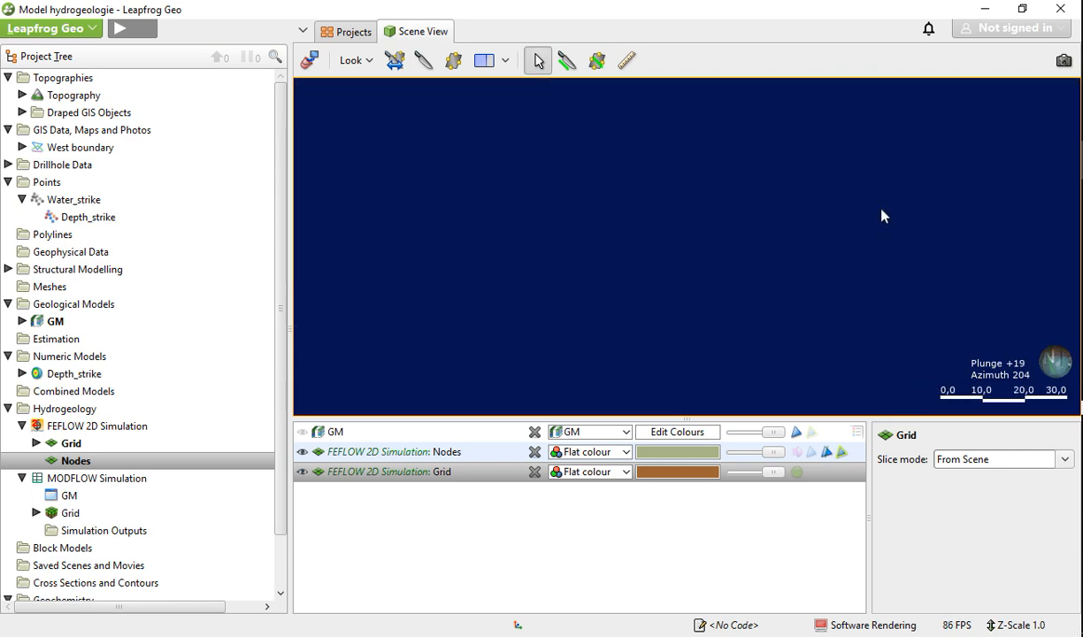
scroll(876, 211, up, 5)
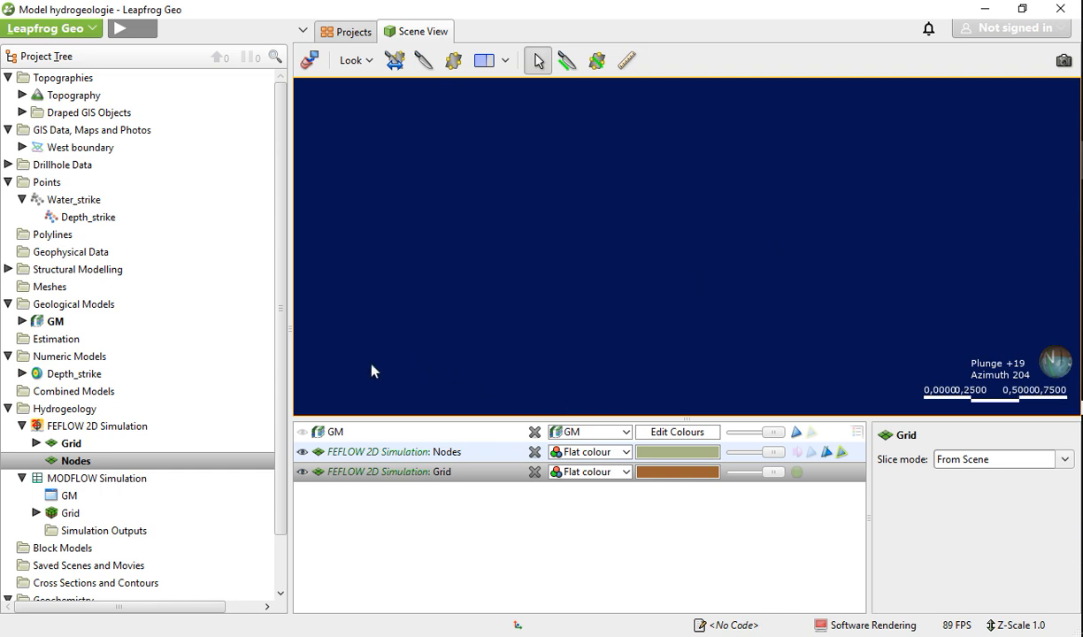
scroll(547, 264, up, 3)
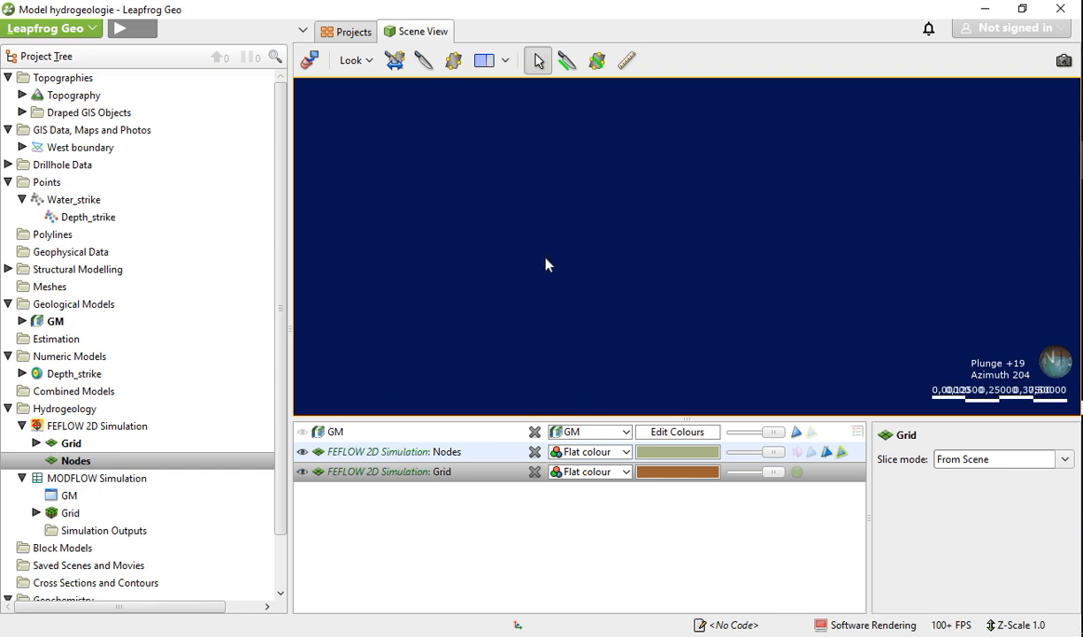
scroll(546, 264, up, 3)
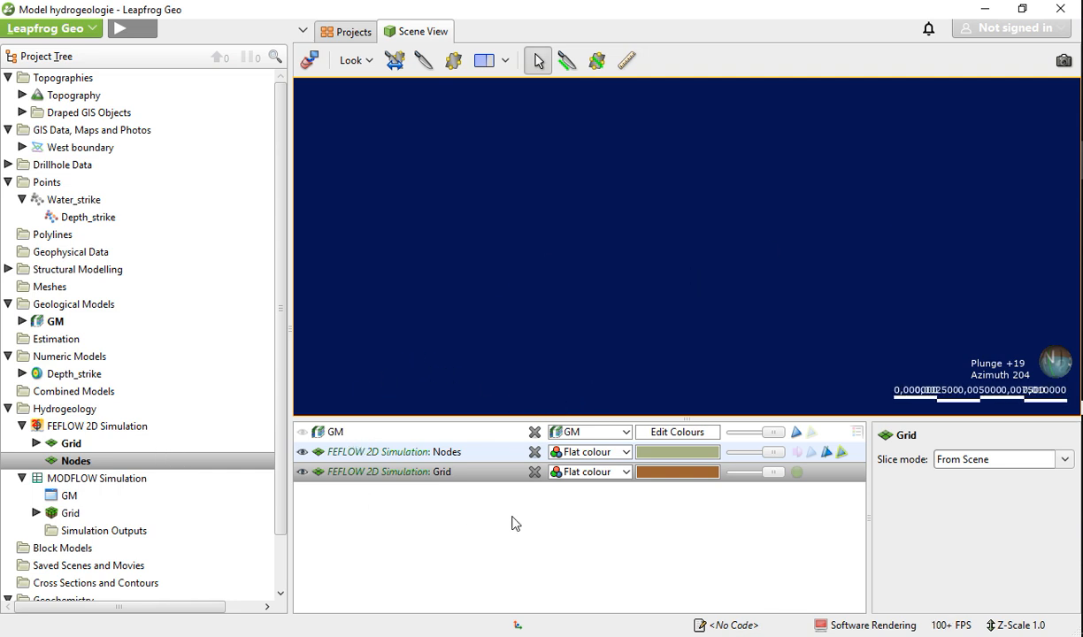
Remove the FEFLOW grid and nodes from the scene, then add the FEFLOW 2D Simulation Grid back and view its mesh from above
click(534, 474)
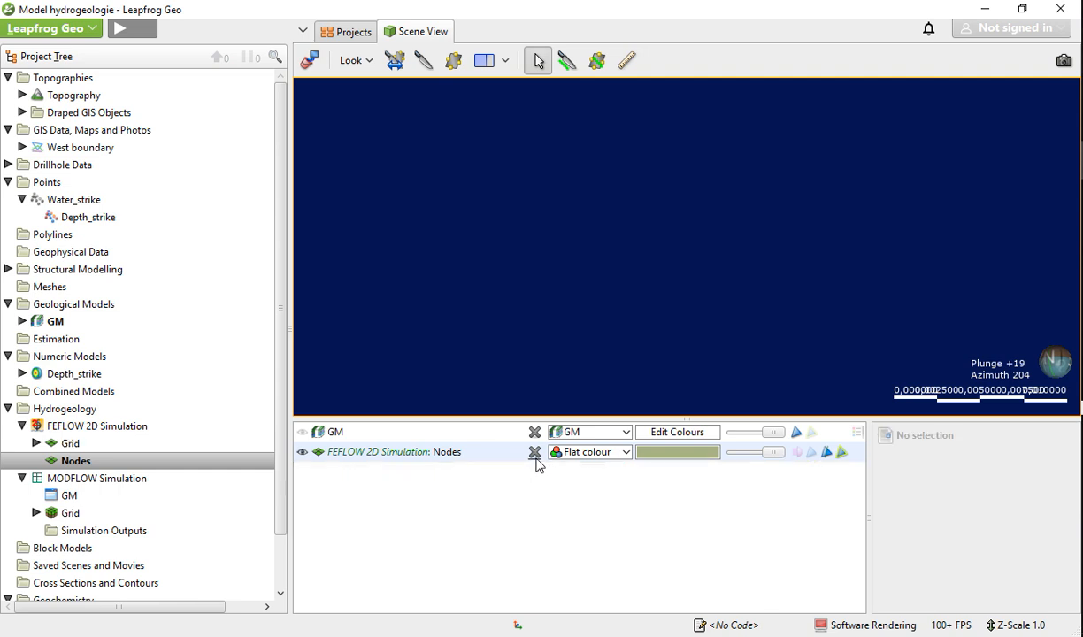
click(534, 453)
click(159, 444)
drag(159, 444, 573, 295)
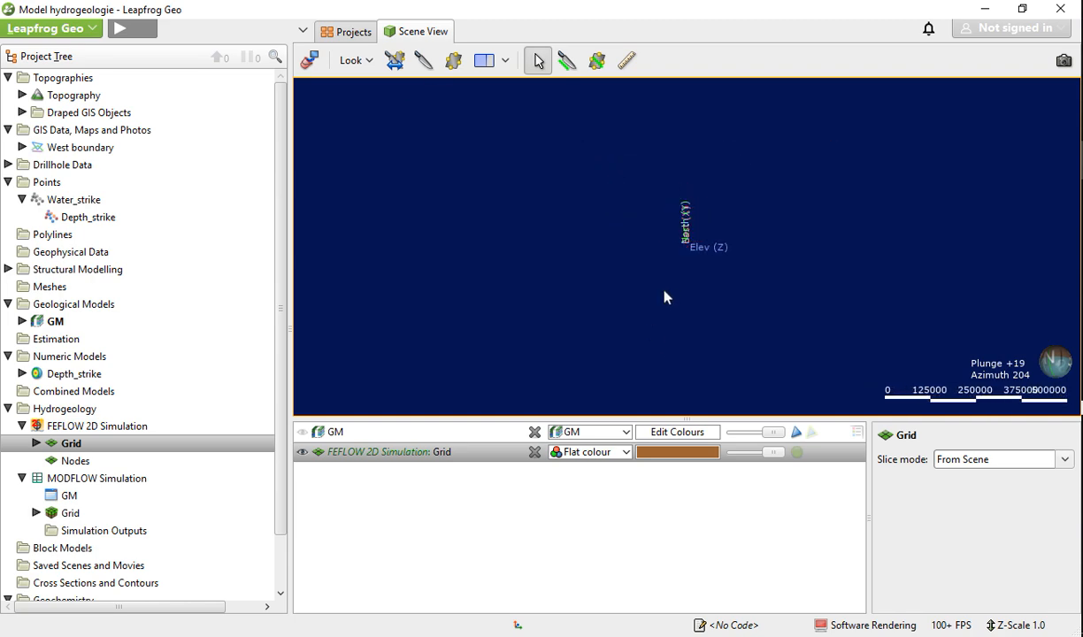
scroll(684, 212, up, 10)
drag(669, 273, 574, 144)
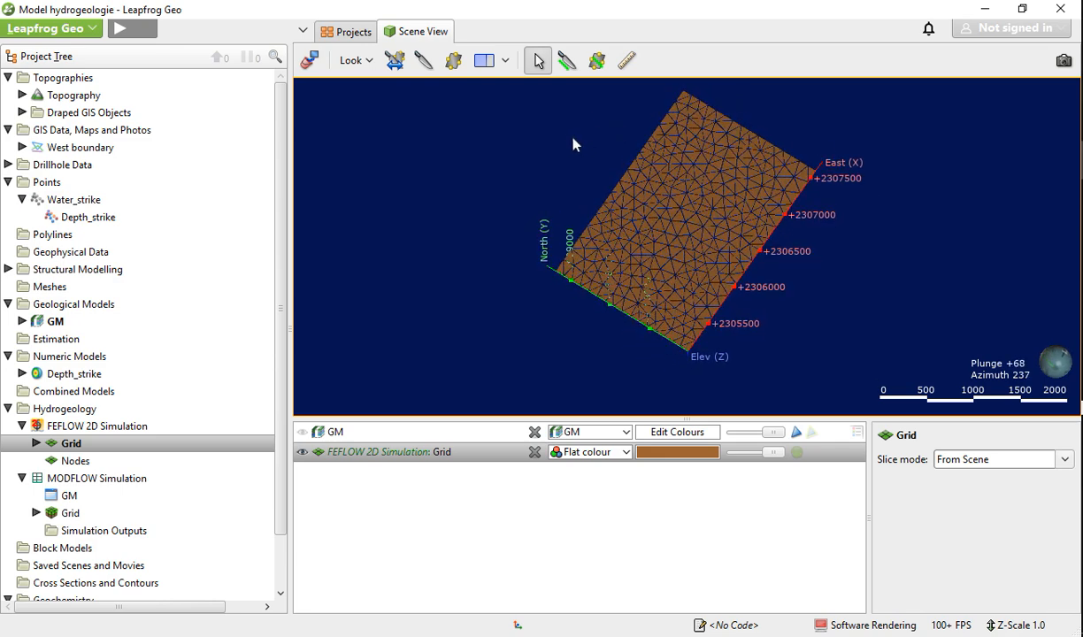
scroll(643, 160, up, 2)
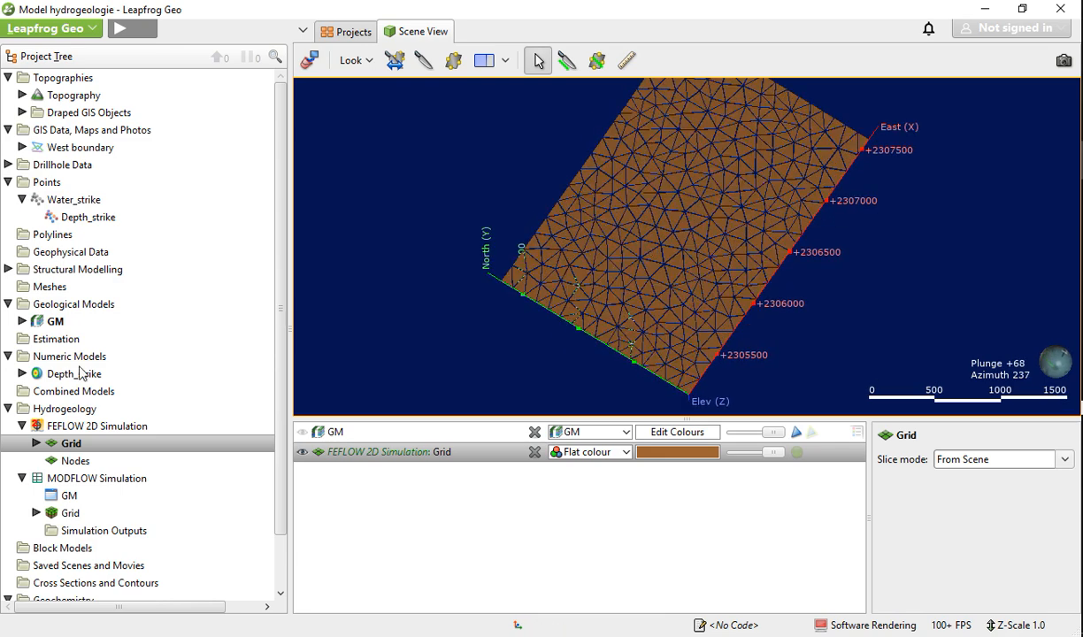
Create a new FEFLOW feature on the FEFLOW 2D Simulation Grid from the drillhole collar table, named collar
right_click(79, 443)
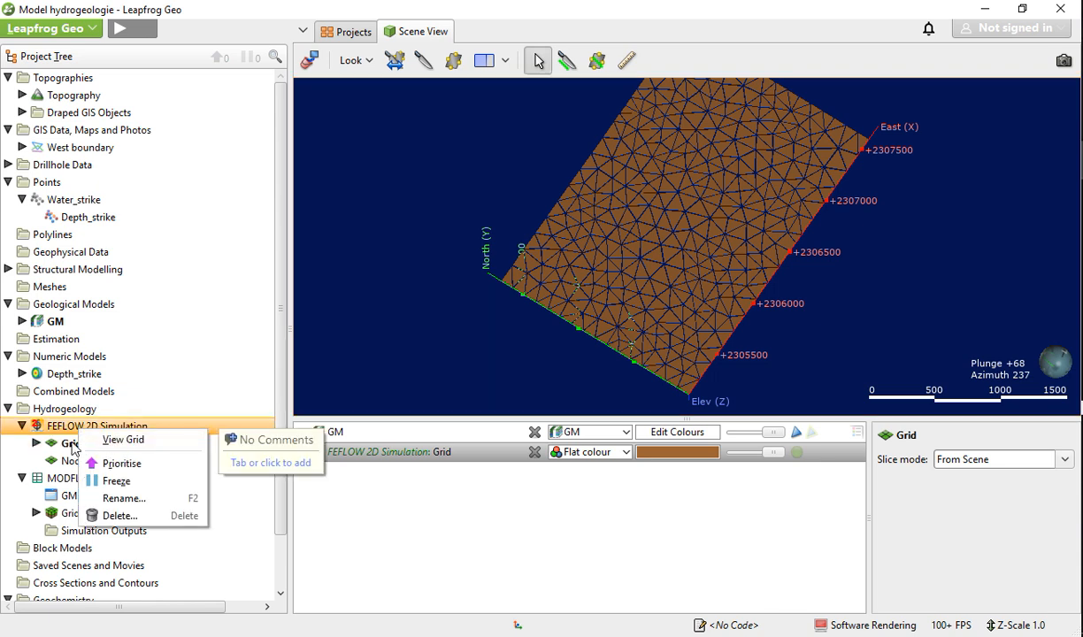
key(Escape)
click(74, 446)
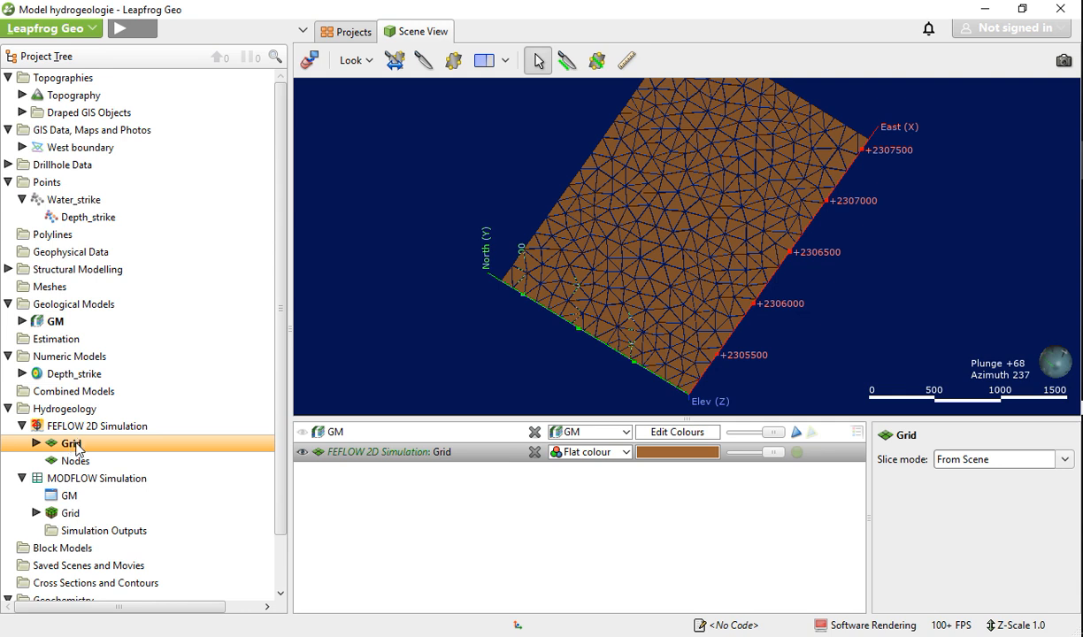
right_click(76, 449)
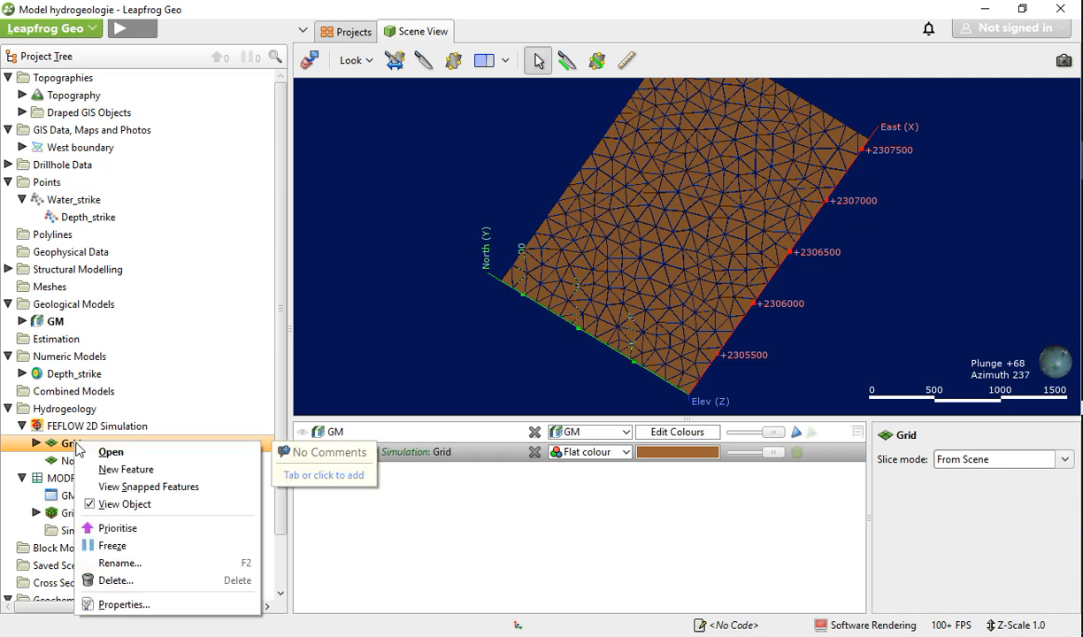
click(151, 469)
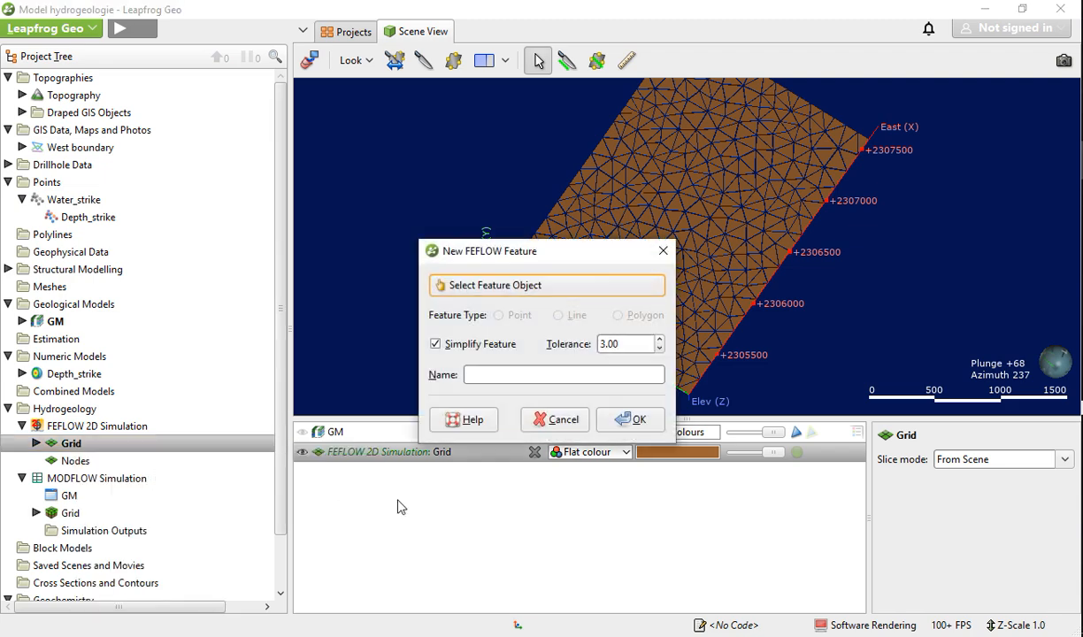
drag(567, 251, 515, 102)
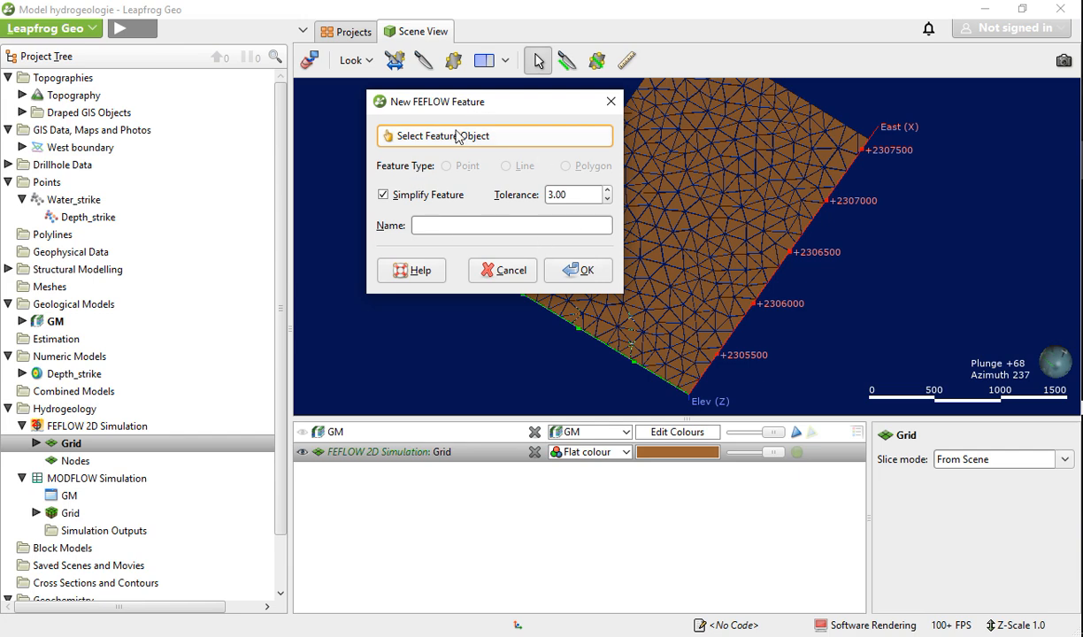
click(446, 134)
click(380, 196)
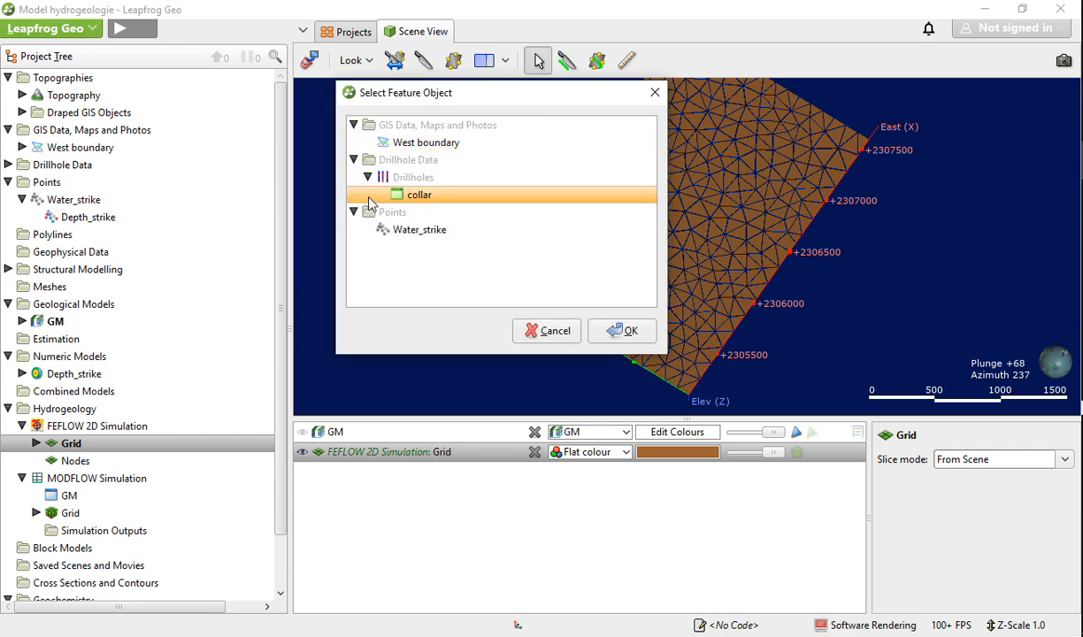
click(623, 330)
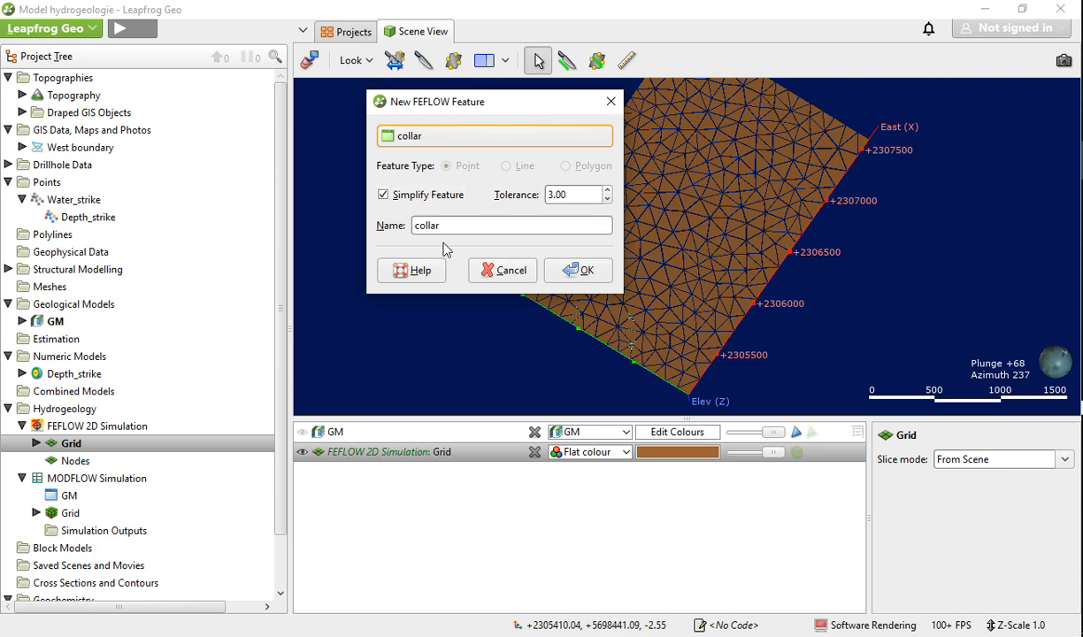
click(567, 272)
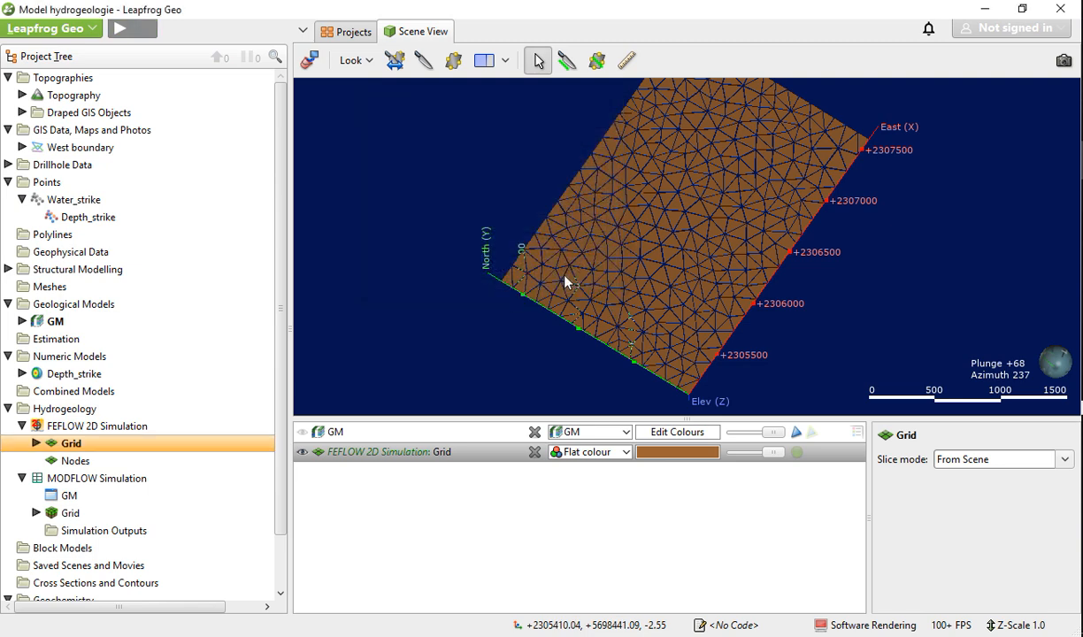
Expand the FEFLOW Grid and its collar feature, and add the collar points to the scene over the mesh
click(37, 444)
click(68, 476)
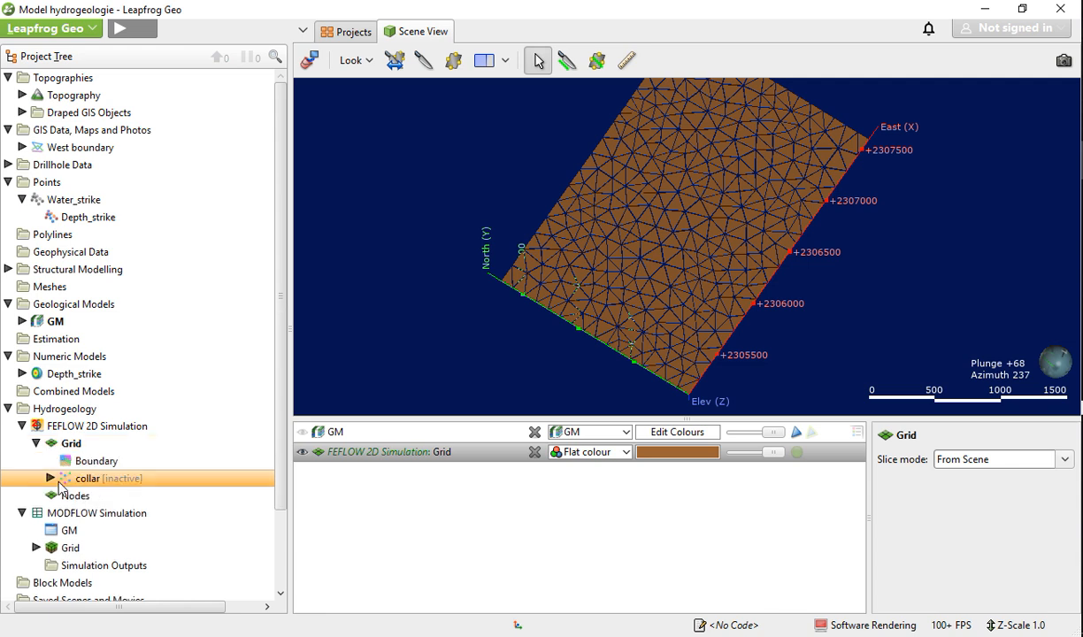
click(50, 478)
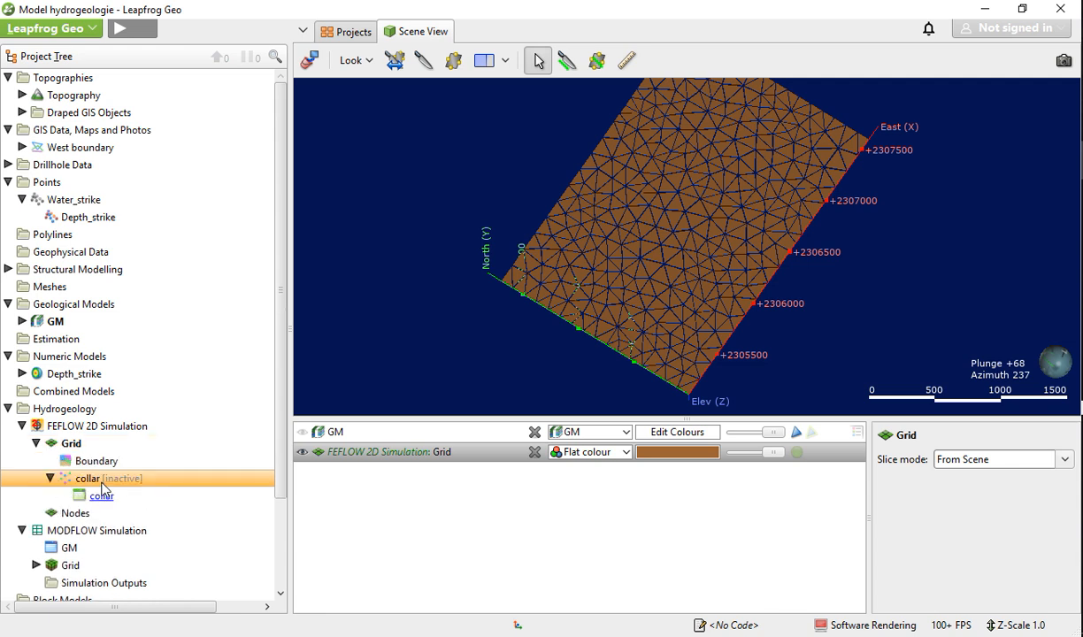
drag(106, 487, 576, 275)
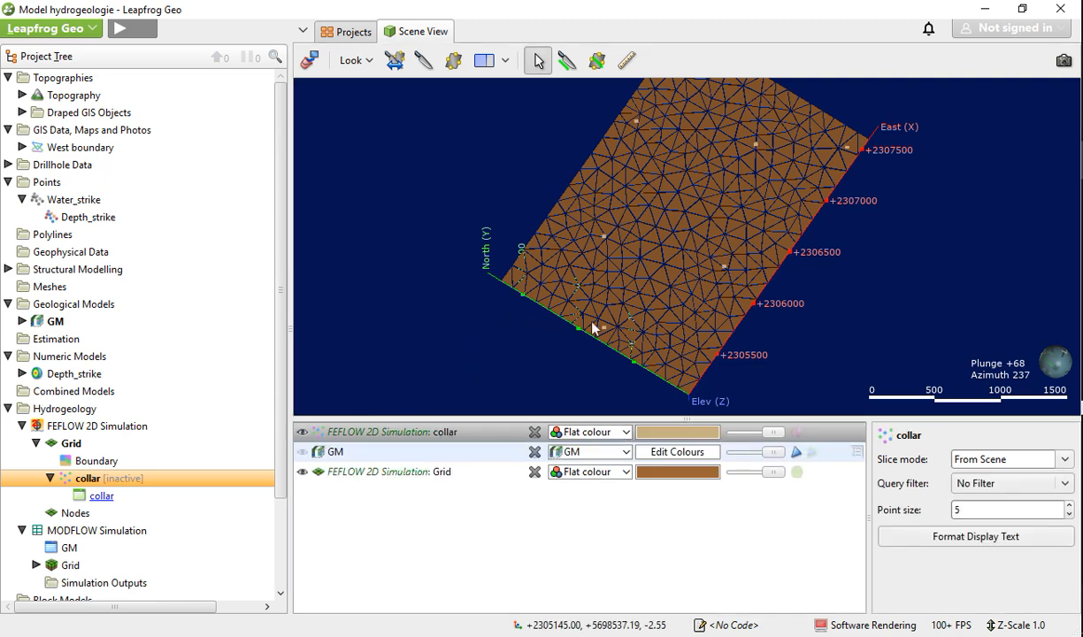
scroll(635, 240, up, 3)
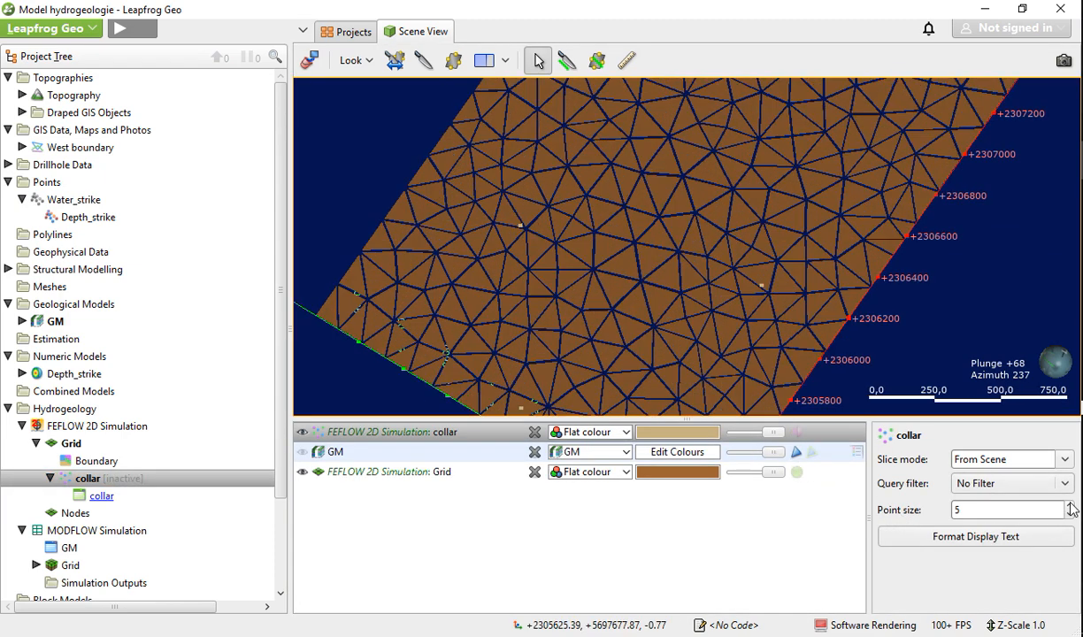
click(1062, 460)
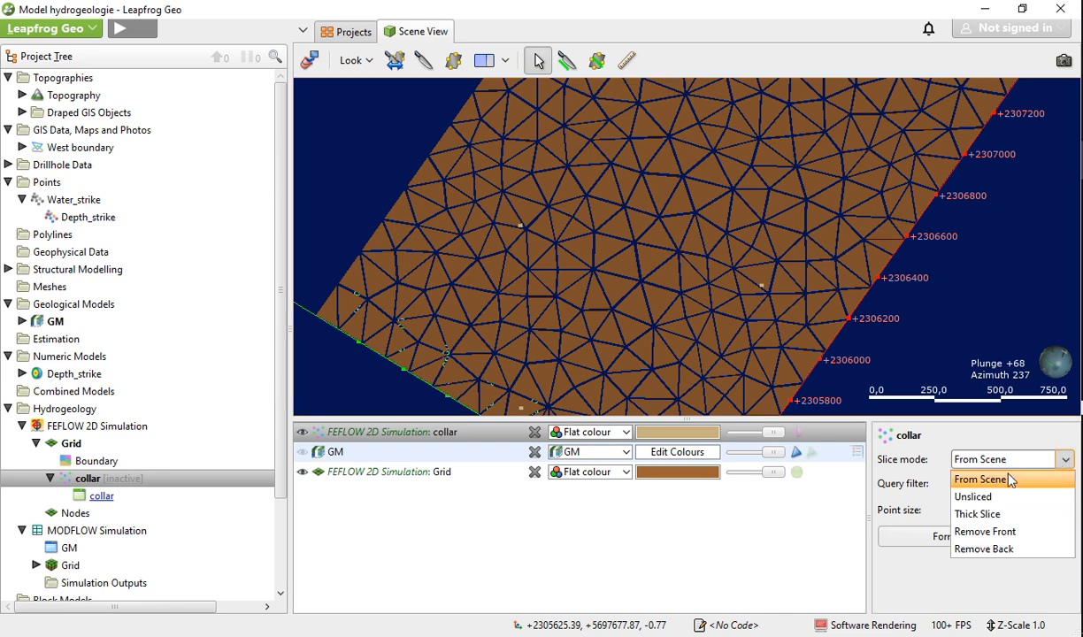
click(888, 453)
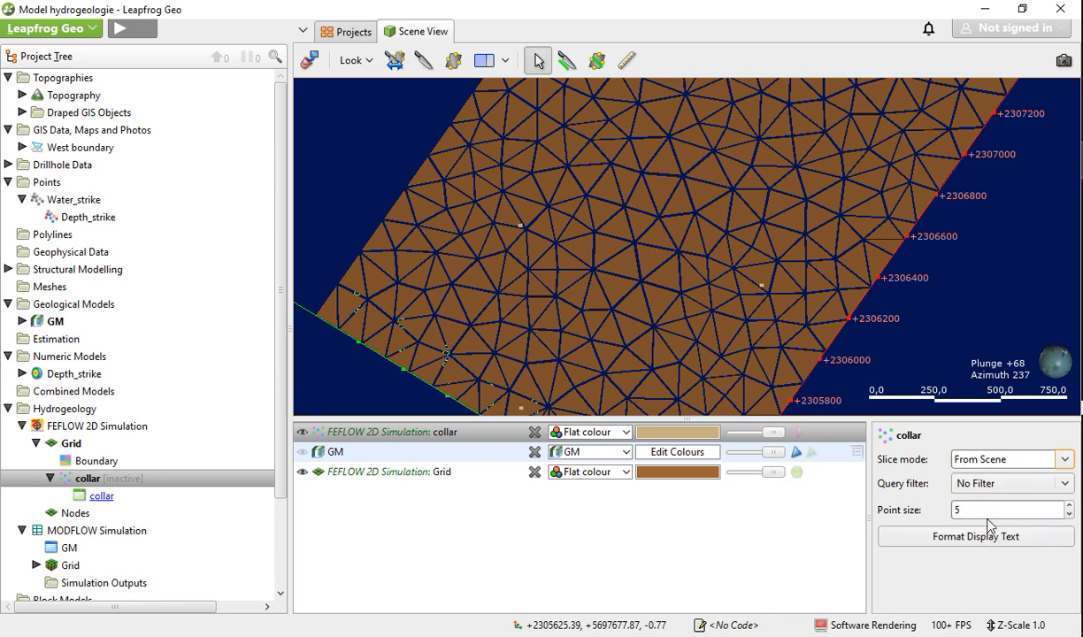
click(989, 531)
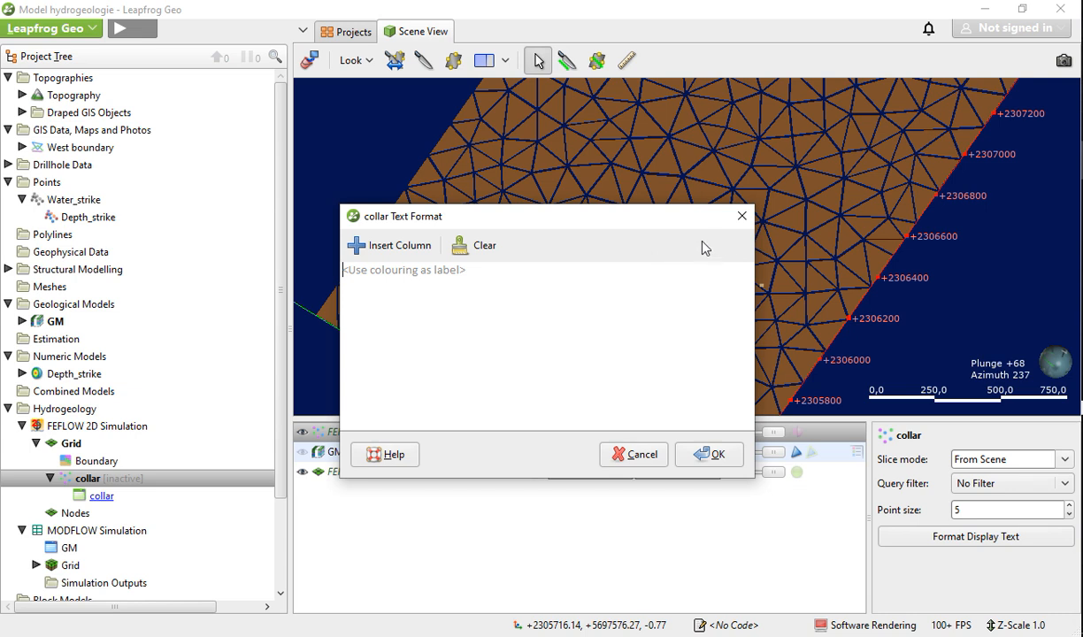
click(388, 249)
click(741, 232)
click(741, 219)
scroll(487, 247, up, 4)
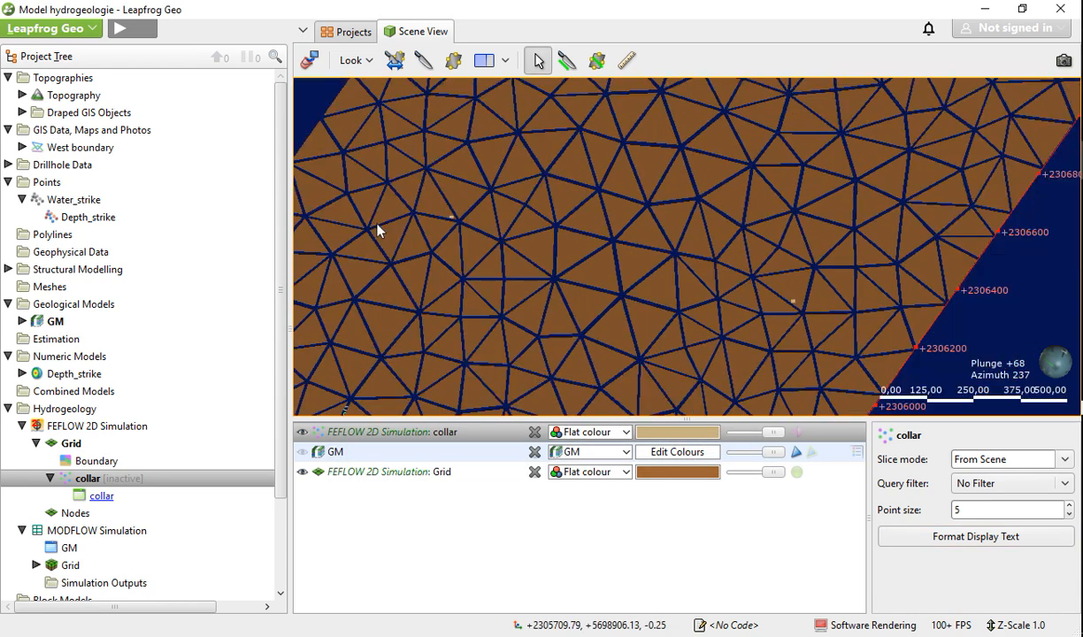
scroll(378, 230, down, 5)
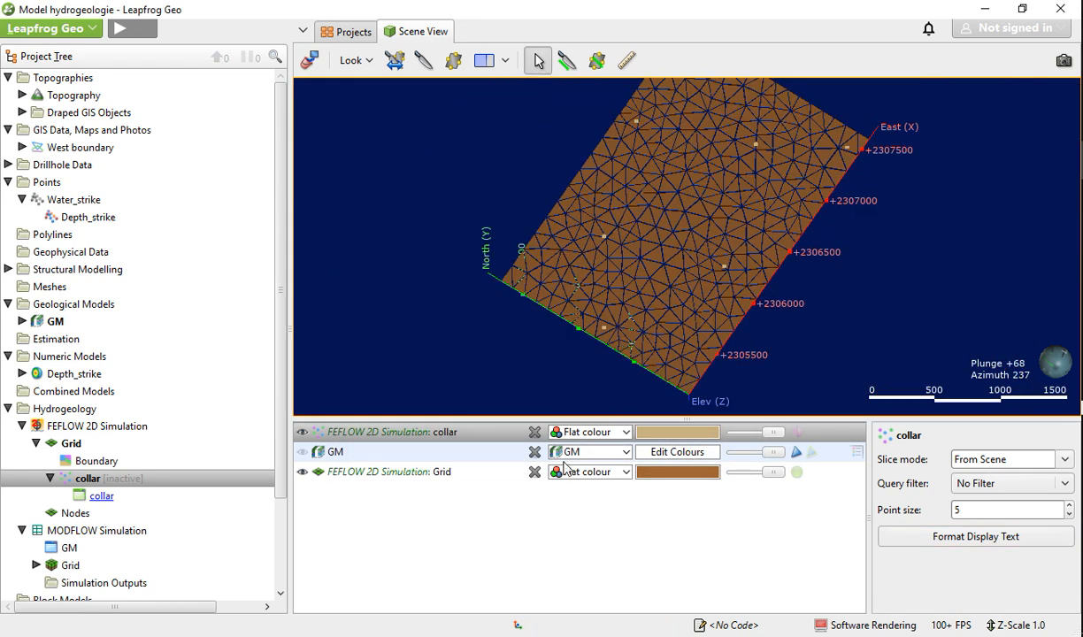
right_click(108, 483)
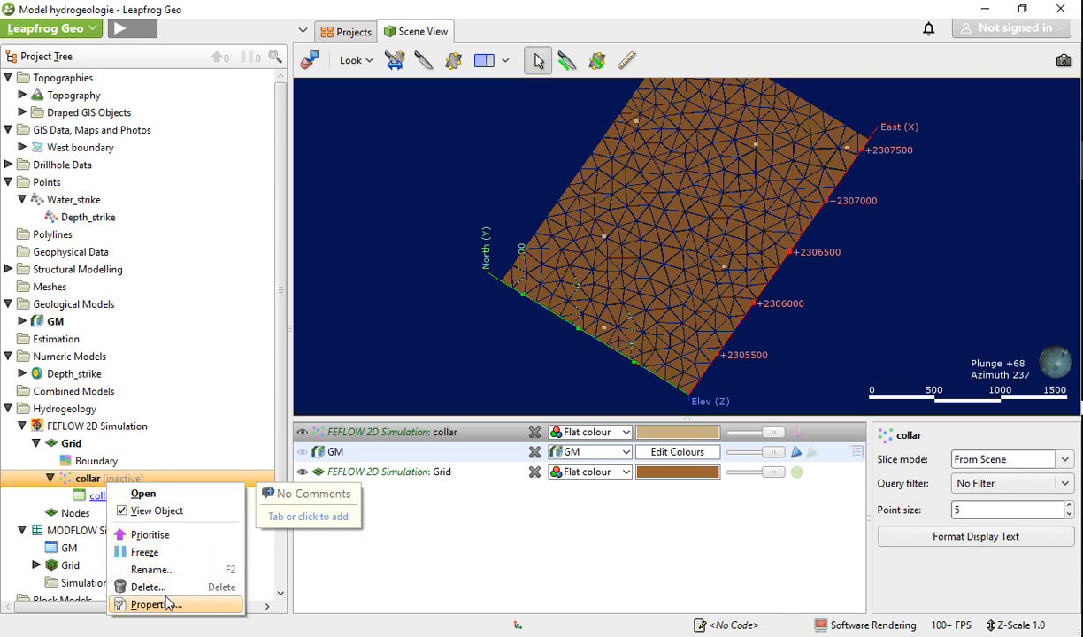
click(106, 430)
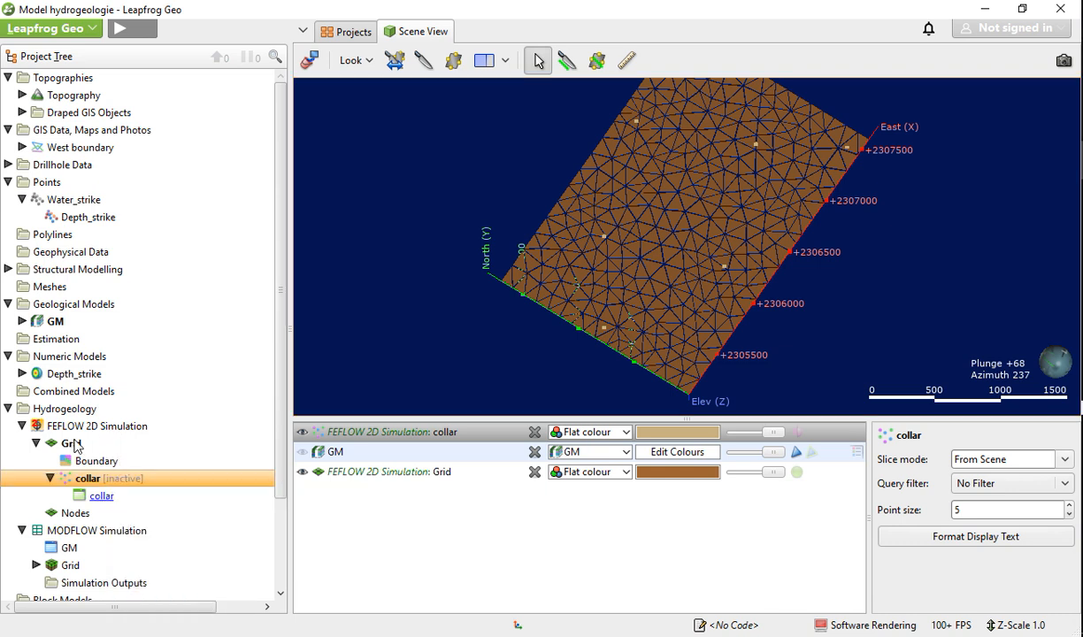
Edit the 2D FEFLOW Grid to include the collar feature with 10 refinement steps, and regenerate the grid
click(74, 442)
right_click(74, 443)
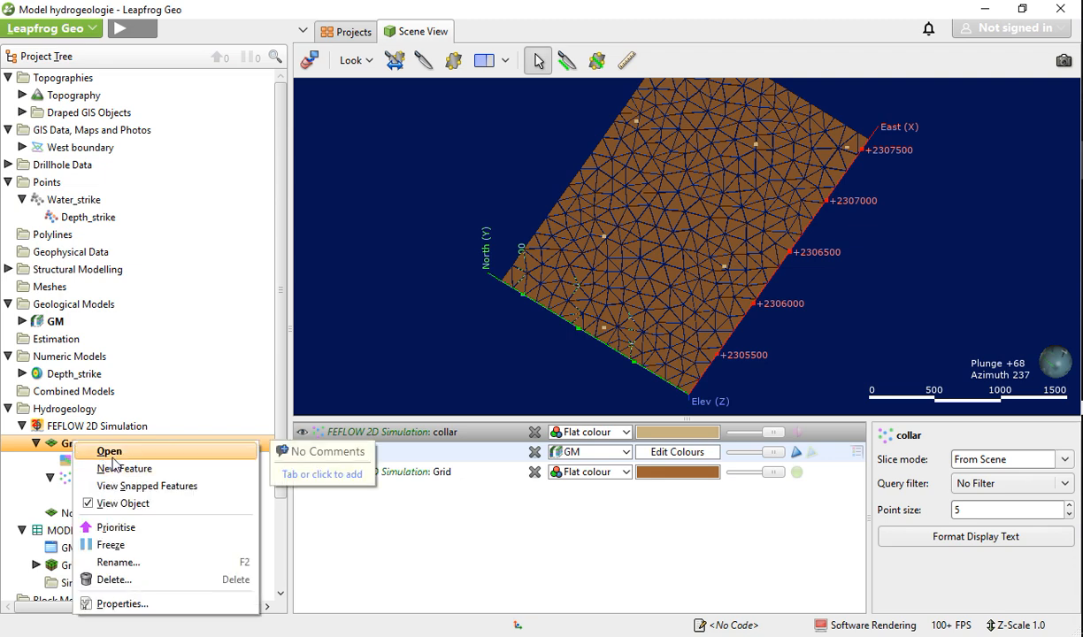
click(115, 455)
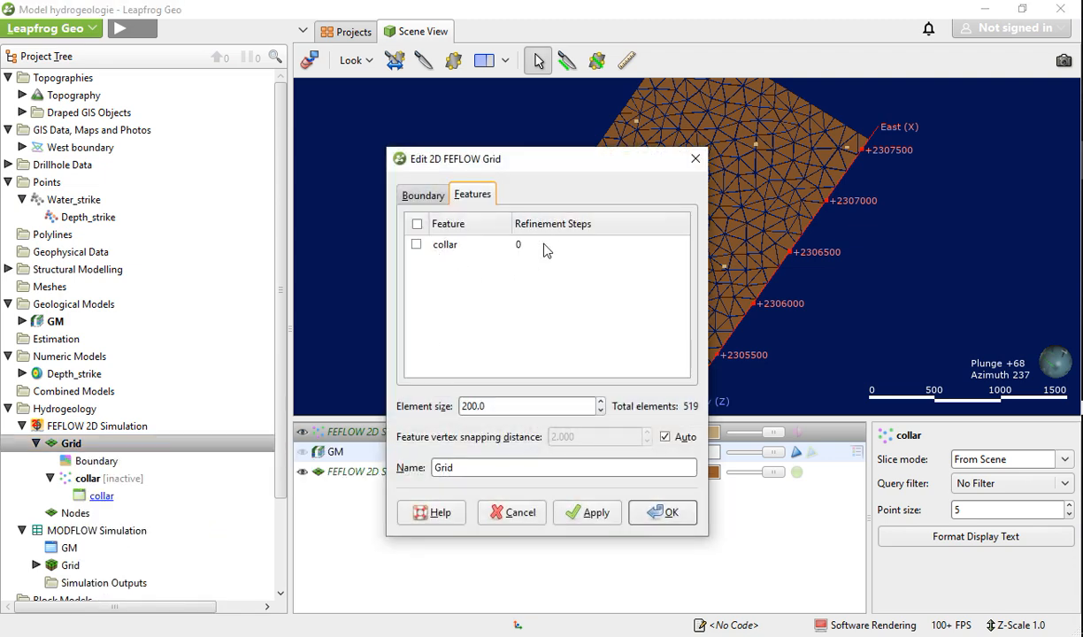
click(523, 243)
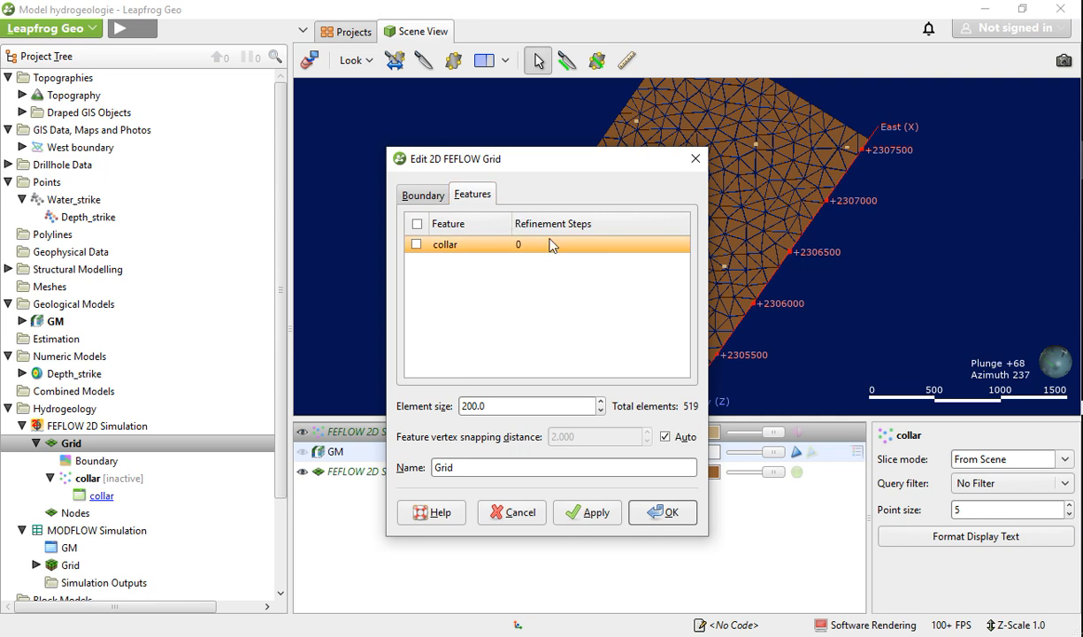
drag(546, 177, 222, 97)
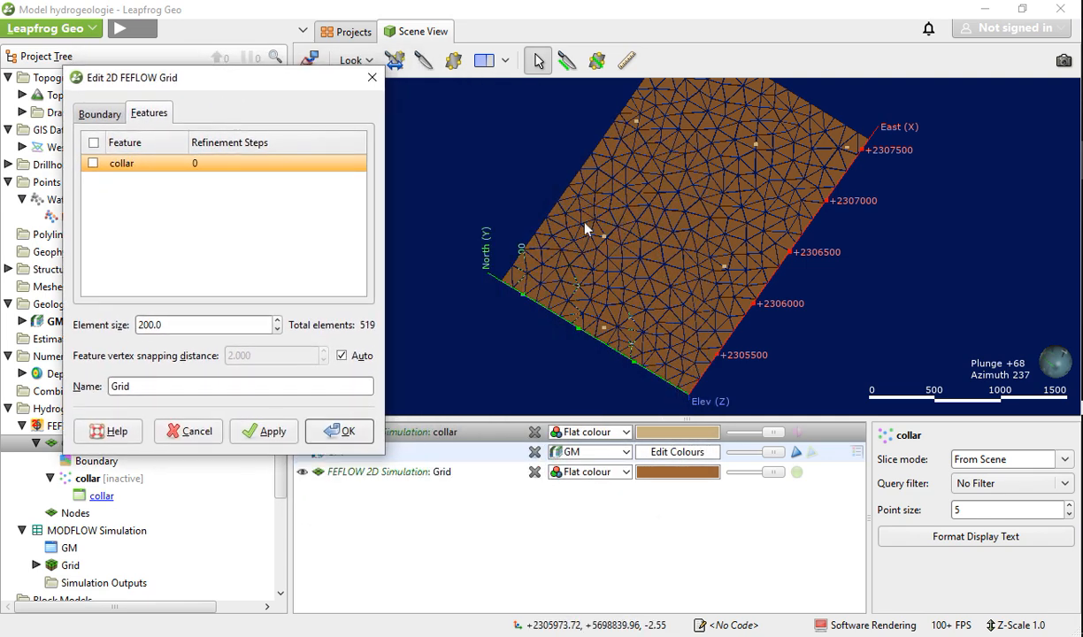
click(93, 143)
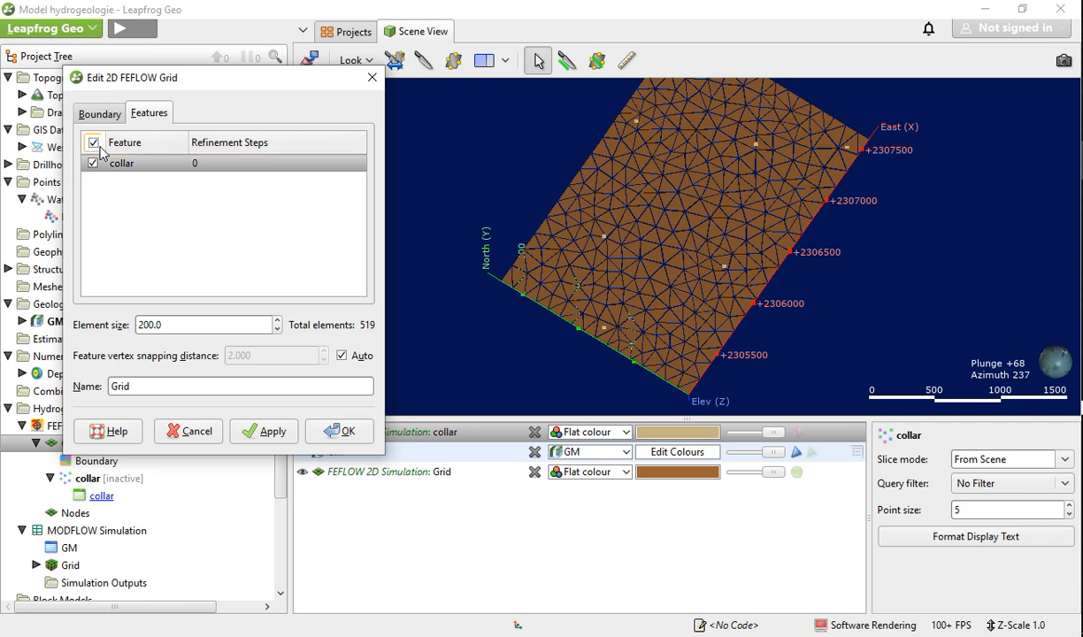
click(226, 165)
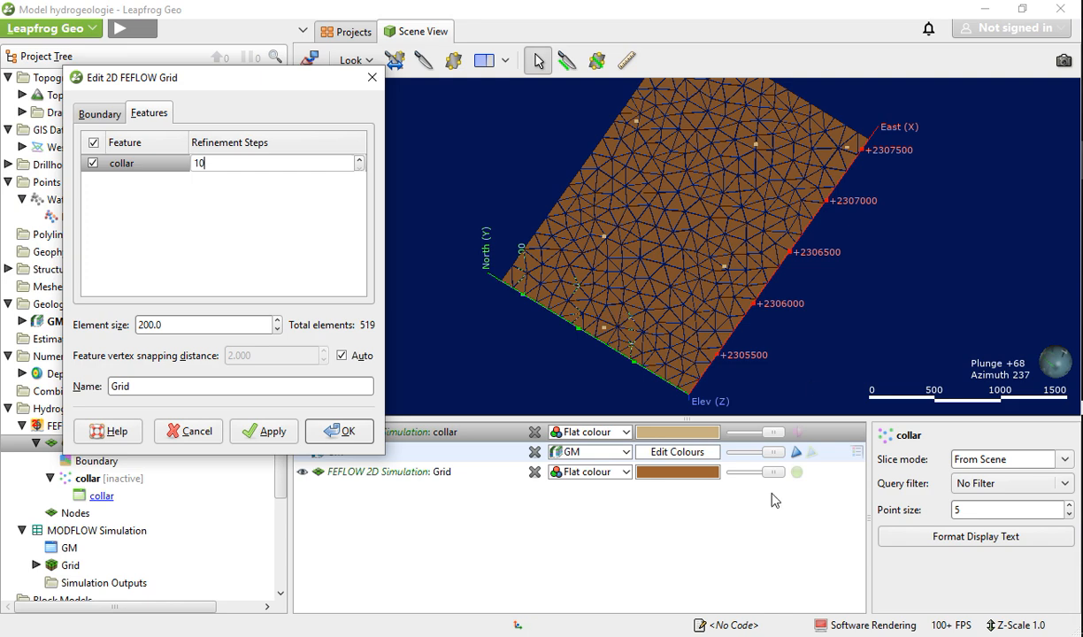
click(339, 431)
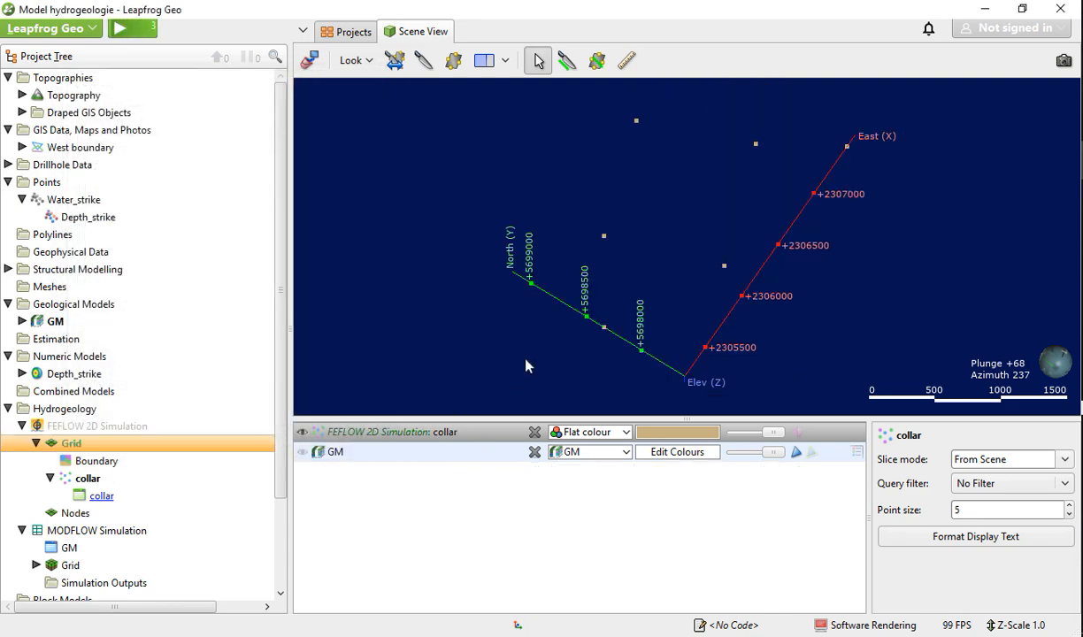
Examine the mesh refinement around the collar points up close and across the whole FEFLOW grid
scroll(599, 244, up, 5)
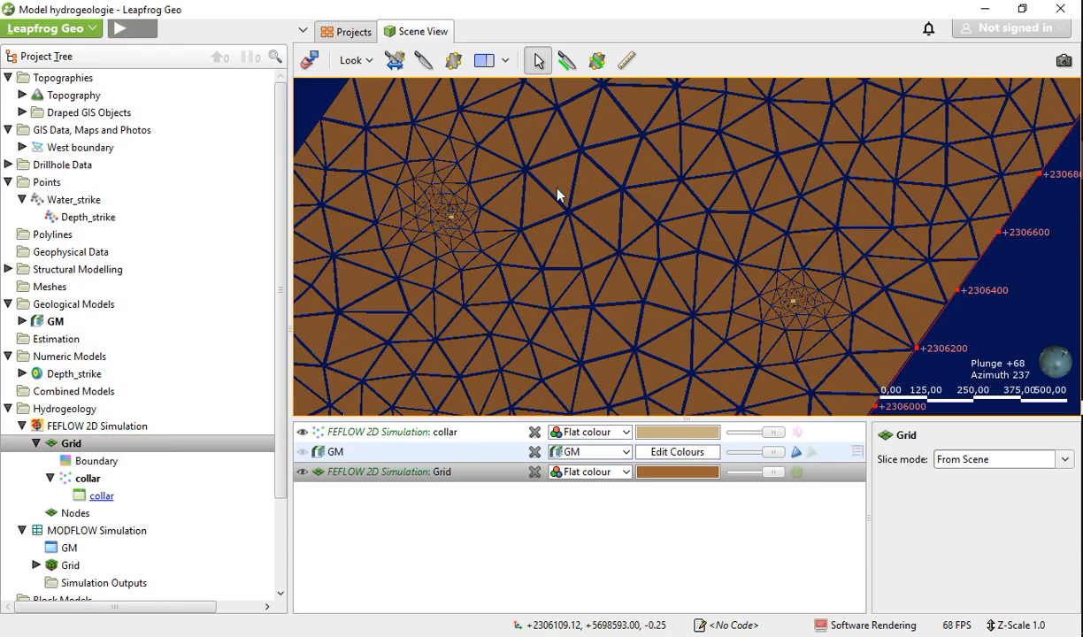
scroll(454, 177, up, 3)
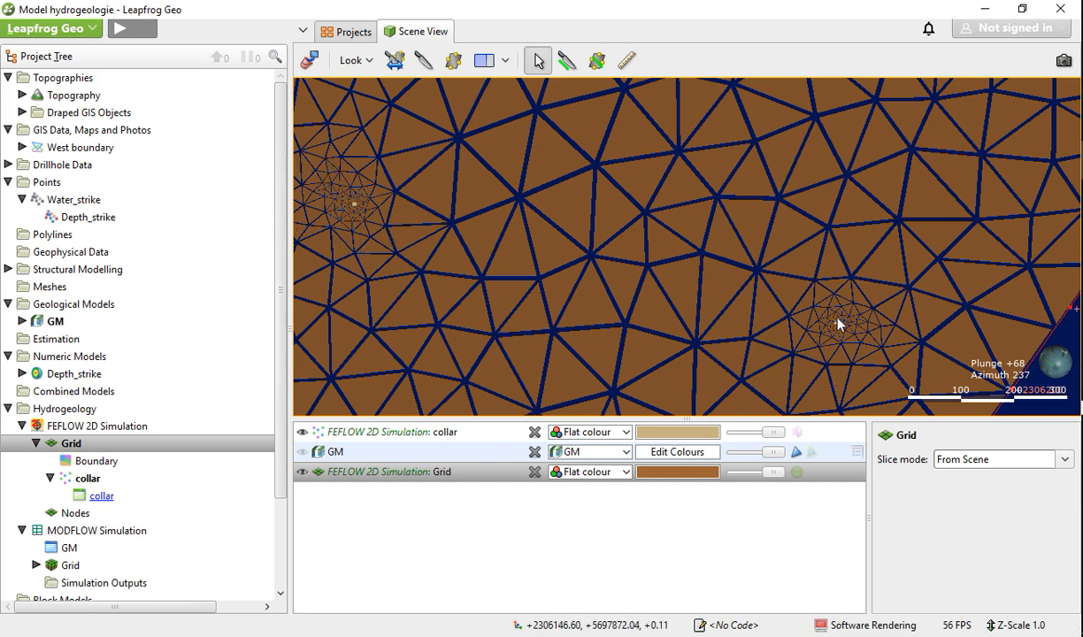
scroll(839, 324, down, 2)
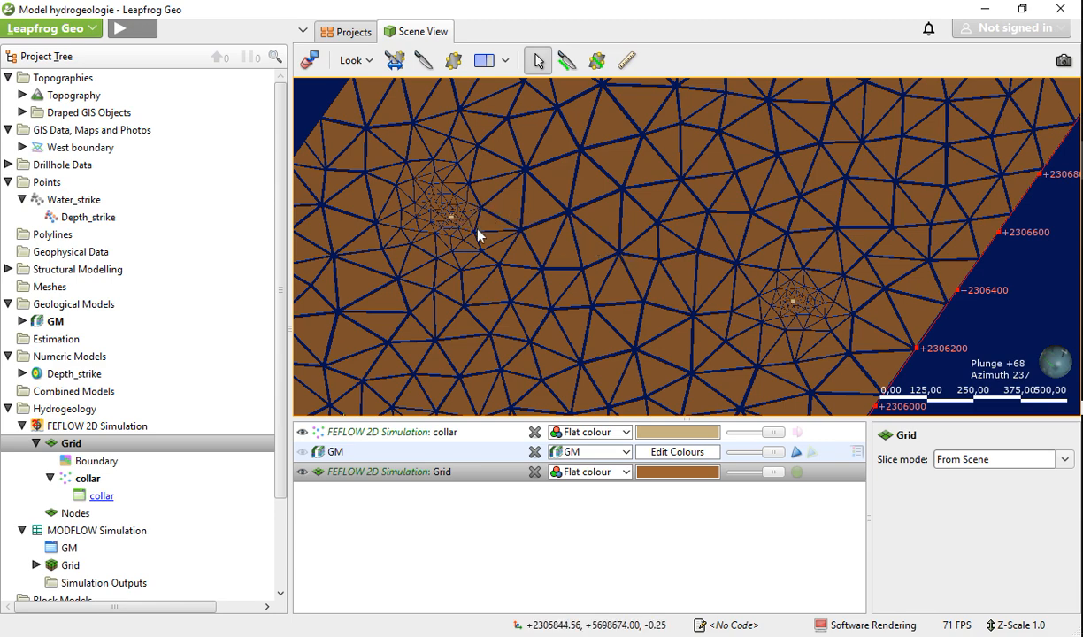
scroll(474, 228, down, 3)
drag(708, 314, 640, 285)
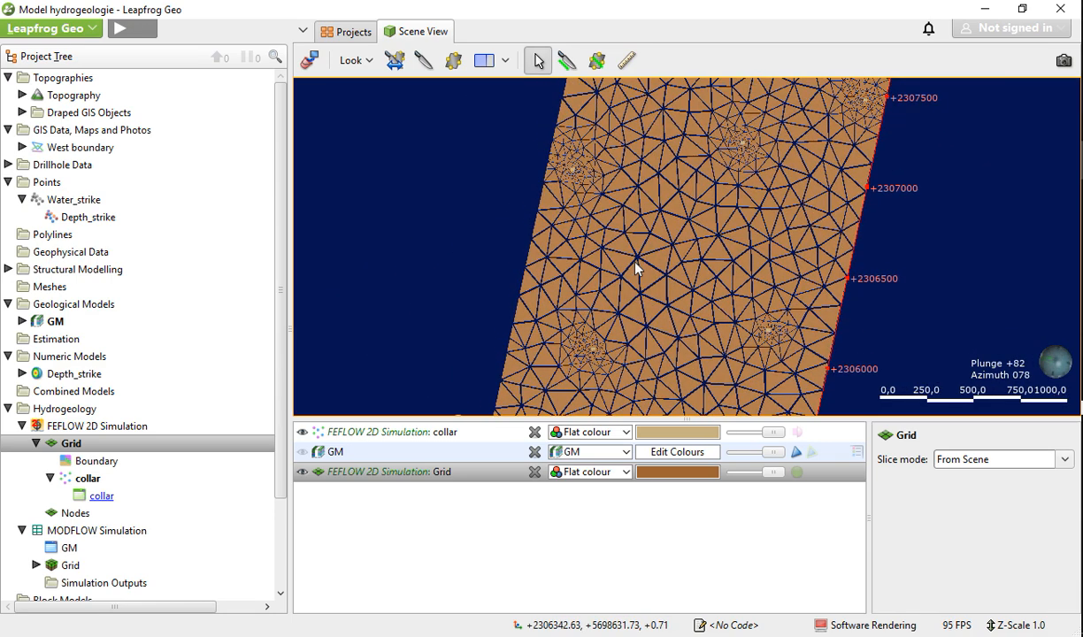
scroll(620, 227, down, 3)
drag(659, 237, 559, 264)
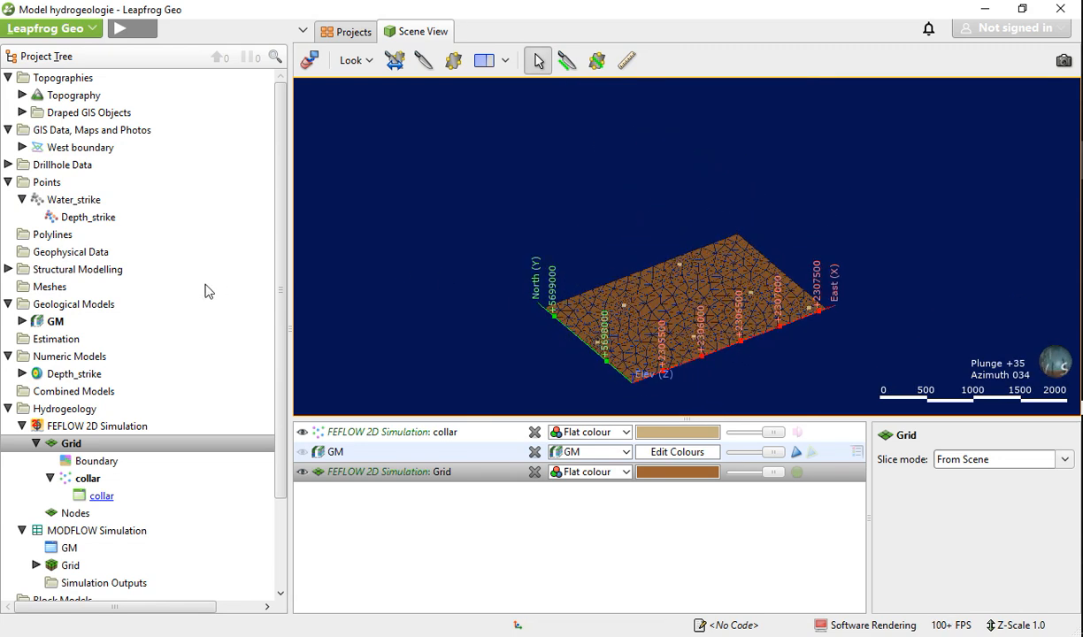
Create a FEFLOW 3D Simulation model in Hydrogeology from the FEFLOW 2D grid and GM, using all available contact surfaces as layer guides
click(67, 410)
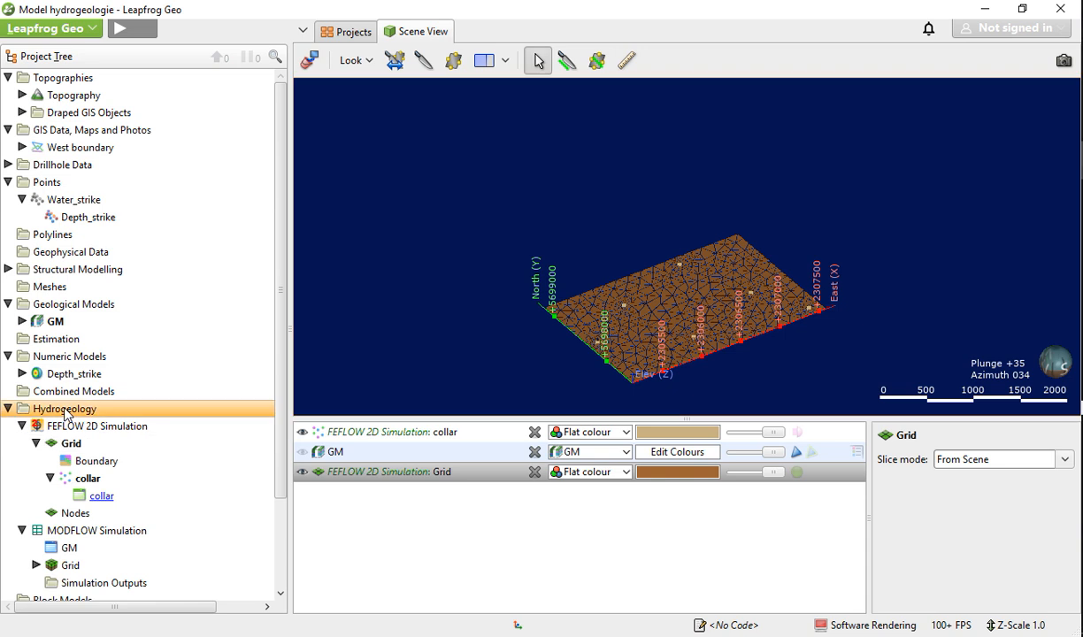
right_click(67, 412)
mouse_move(94, 436)
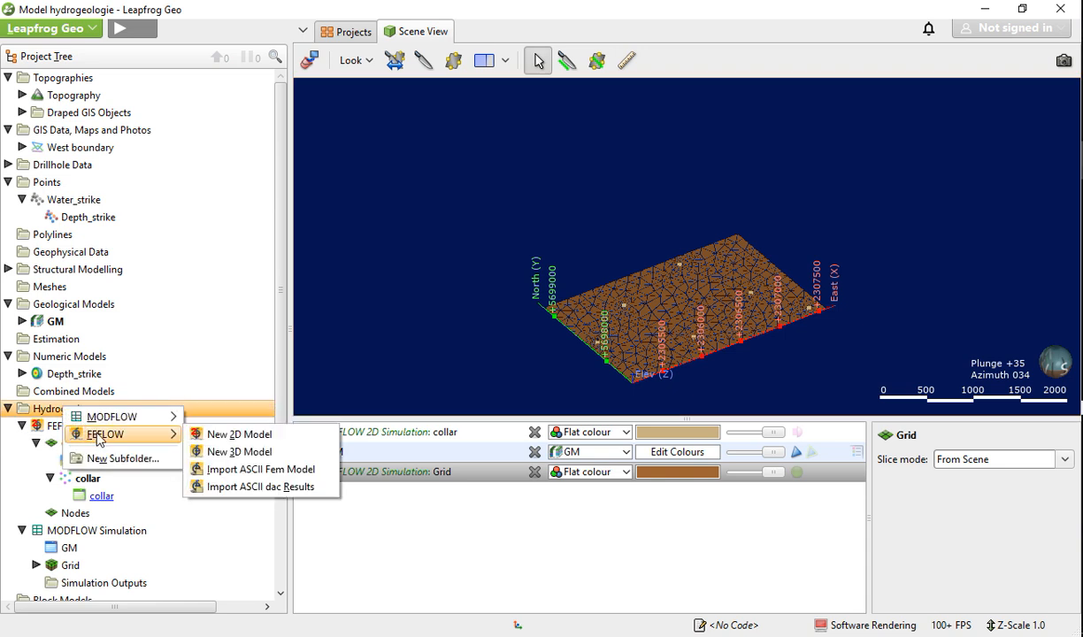
click(228, 454)
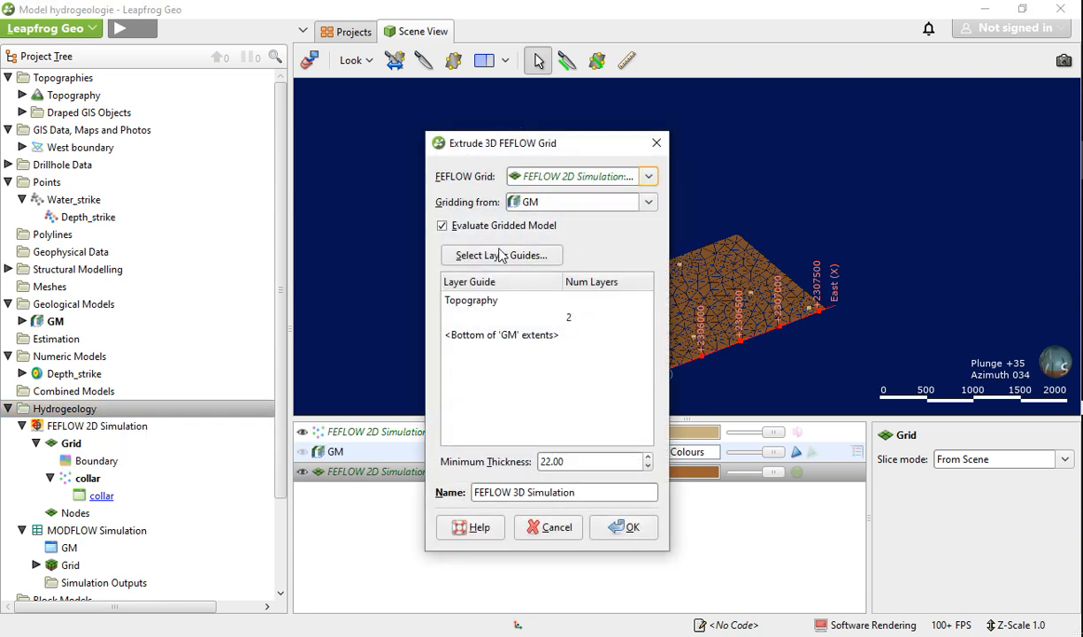
drag(484, 143, 185, 88)
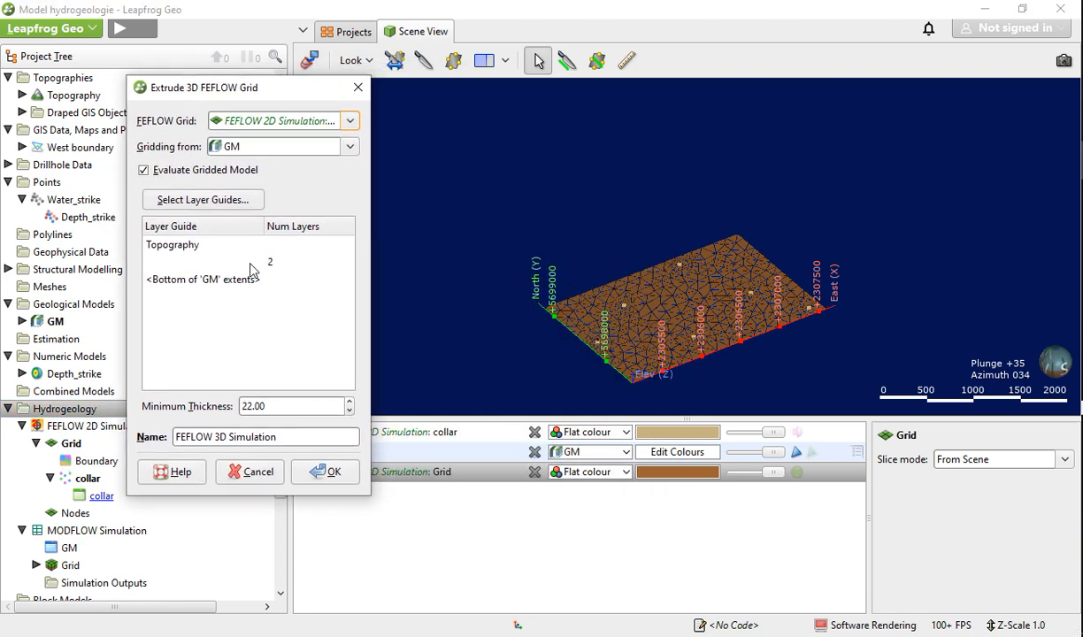
click(224, 200)
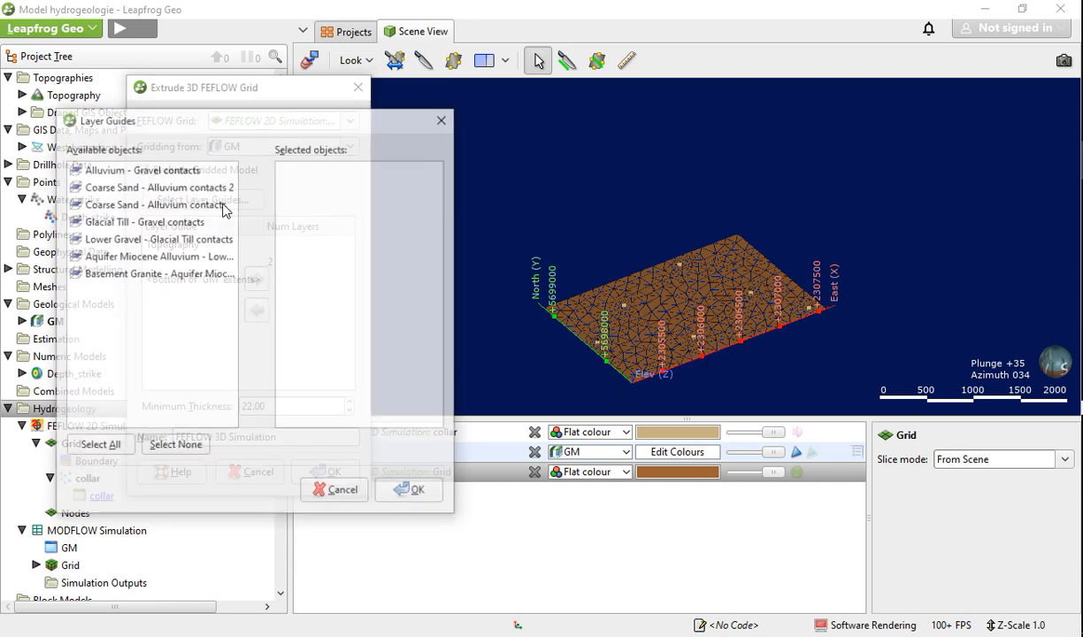
click(102, 447)
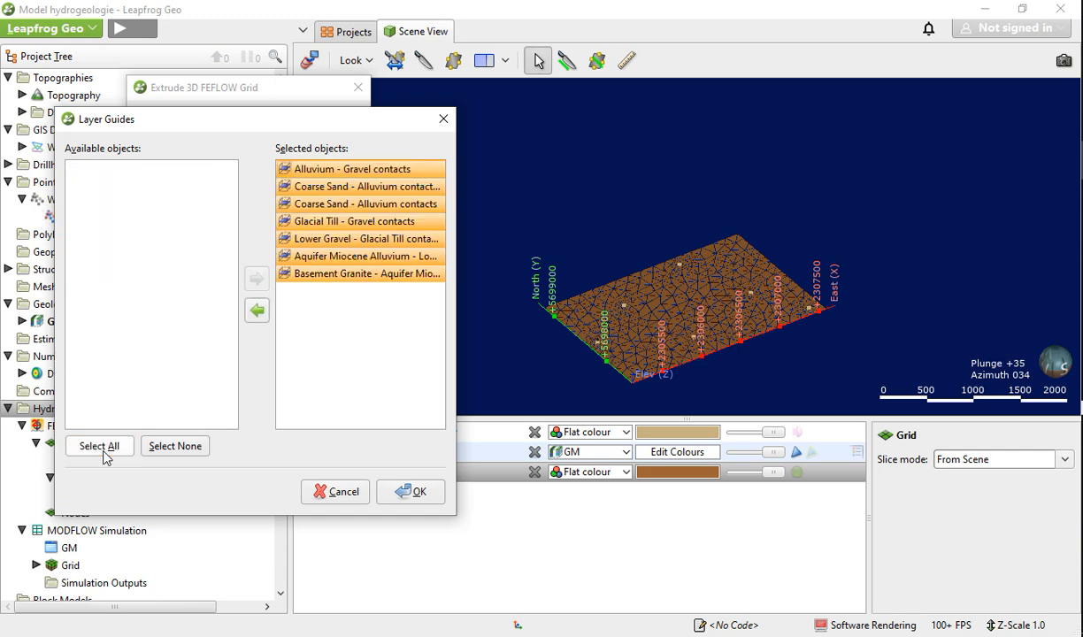
click(409, 492)
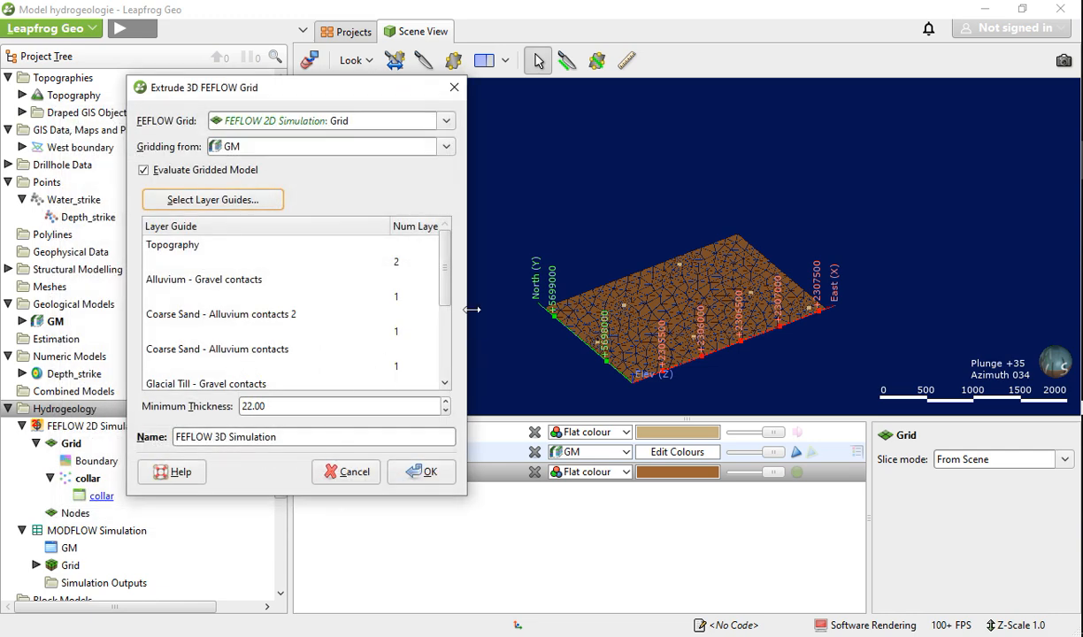
drag(450, 286, 417, 381)
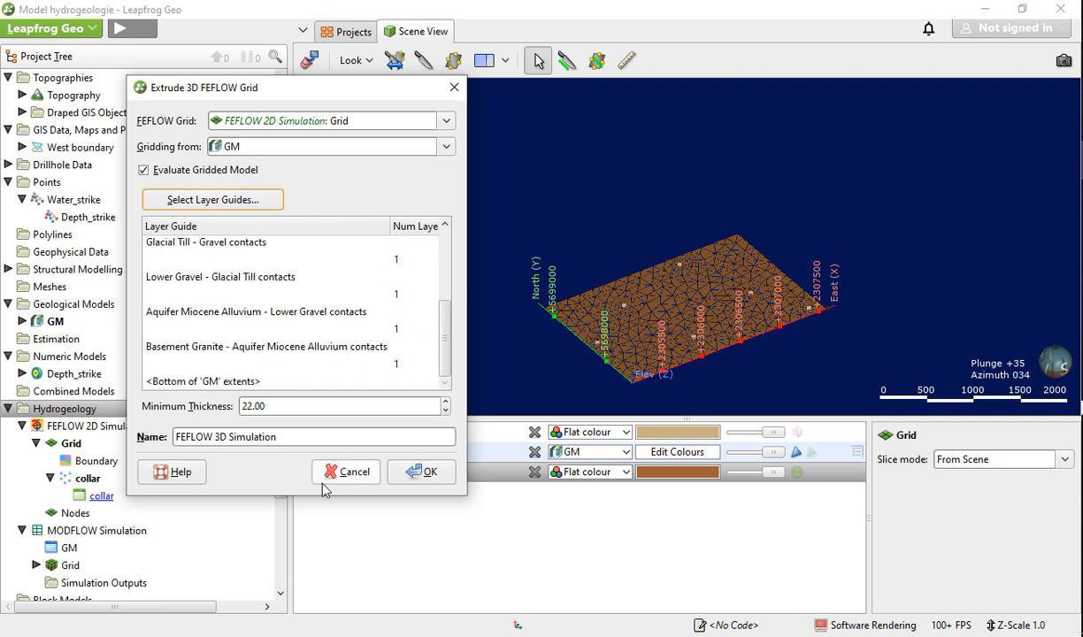
click(412, 475)
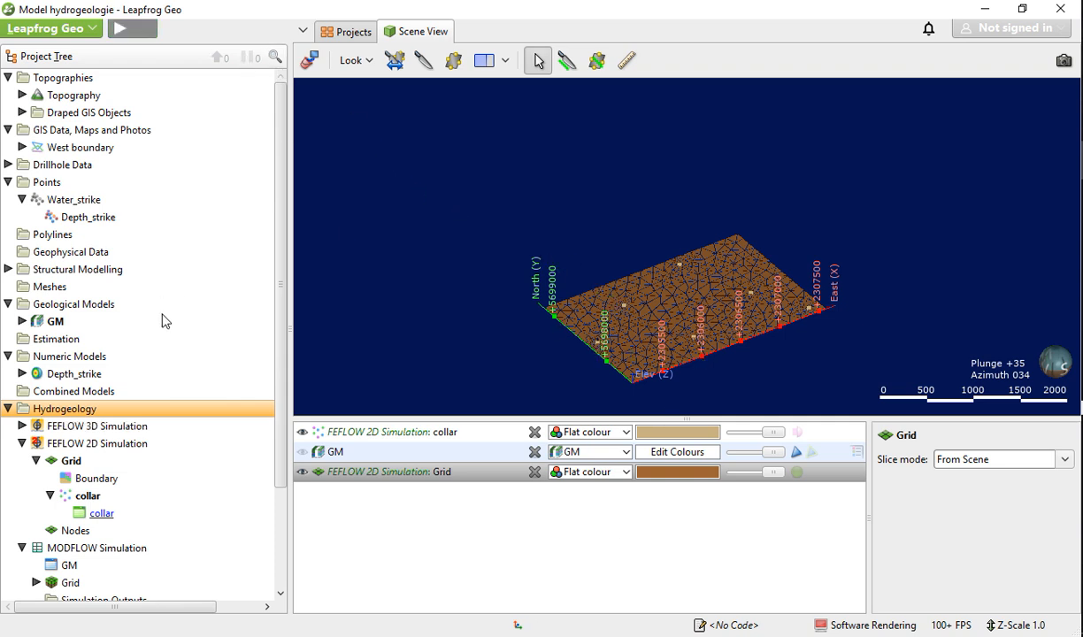
Expand the FEFLOW 3D Simulation, add its Grid to the scene, and view the block from several sides
click(21, 427)
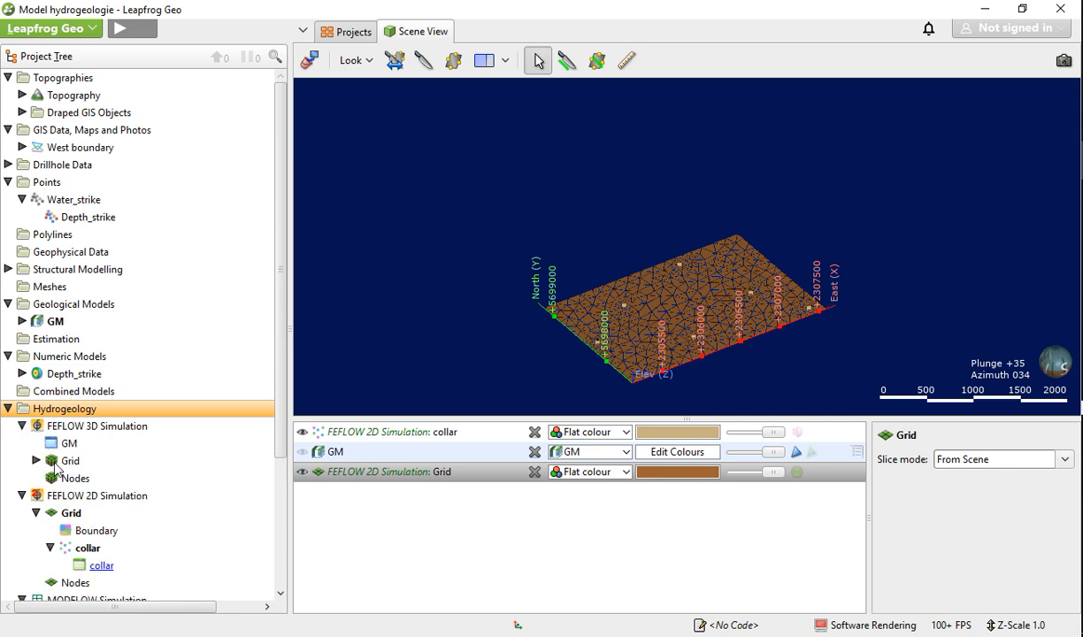
click(36, 461)
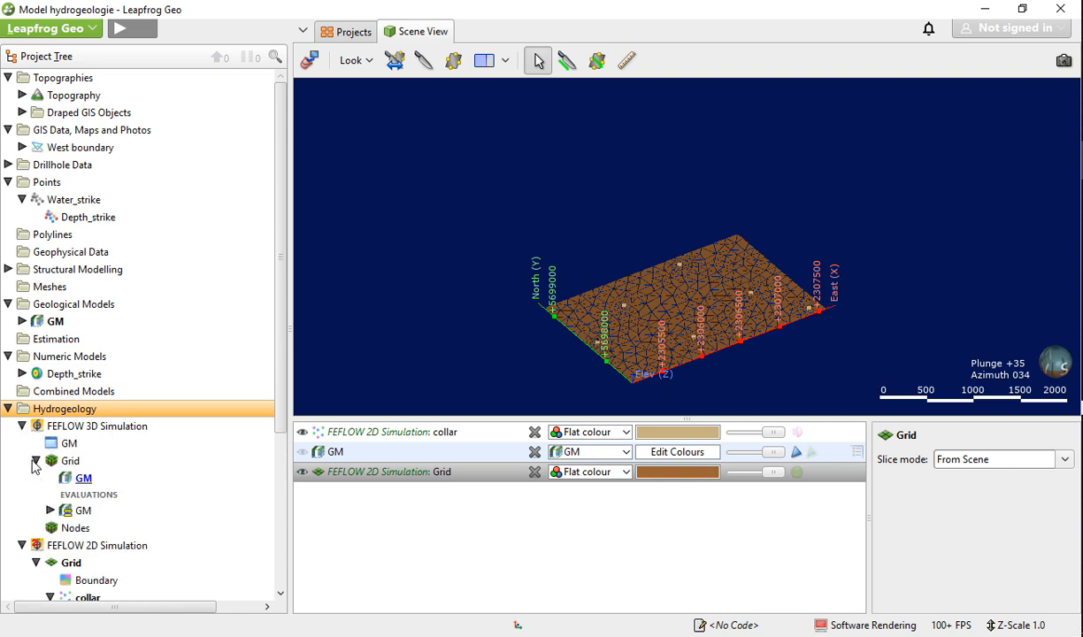
click(35, 461)
double_click(69, 460)
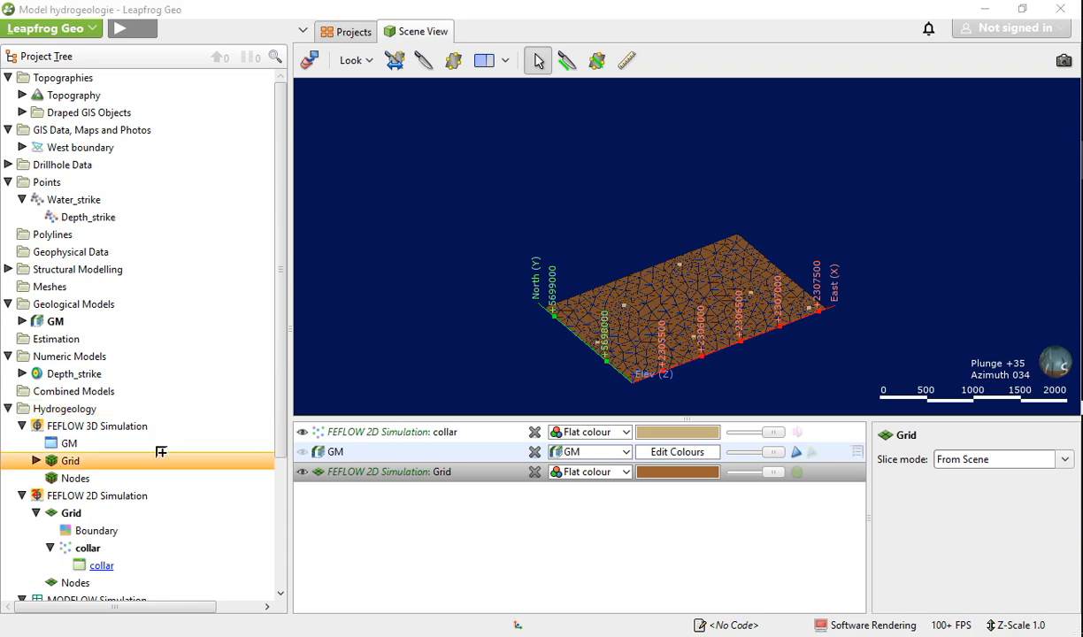
click(705, 166)
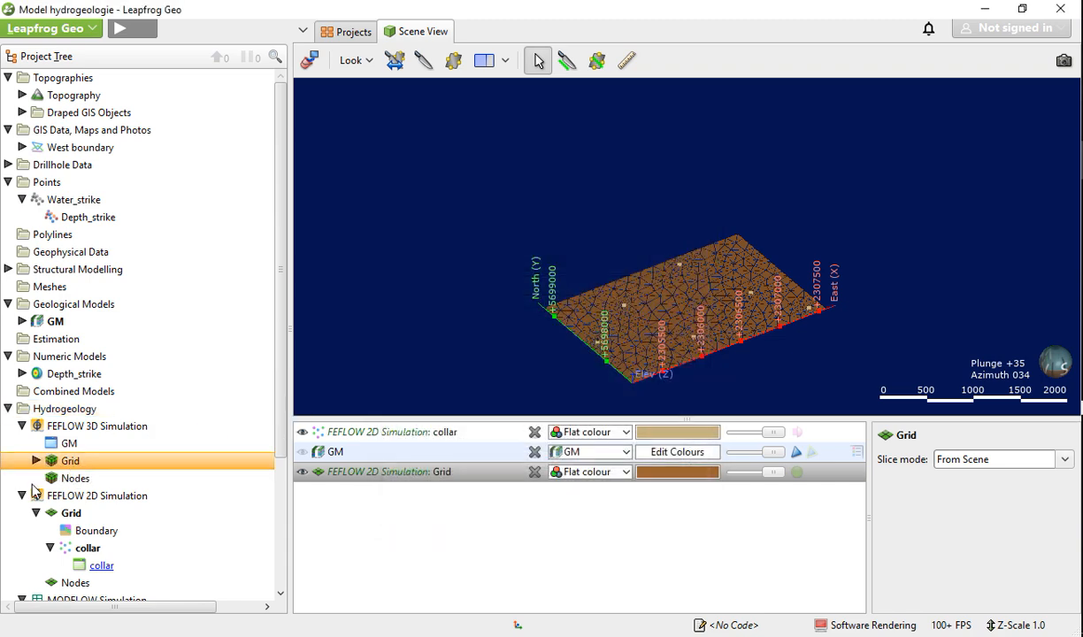
drag(57, 468, 461, 337)
drag(548, 292, 554, 372)
scroll(743, 305, up, 5)
drag(742, 307, 557, 287)
scroll(557, 287, down, 3)
drag(680, 355, 606, 382)
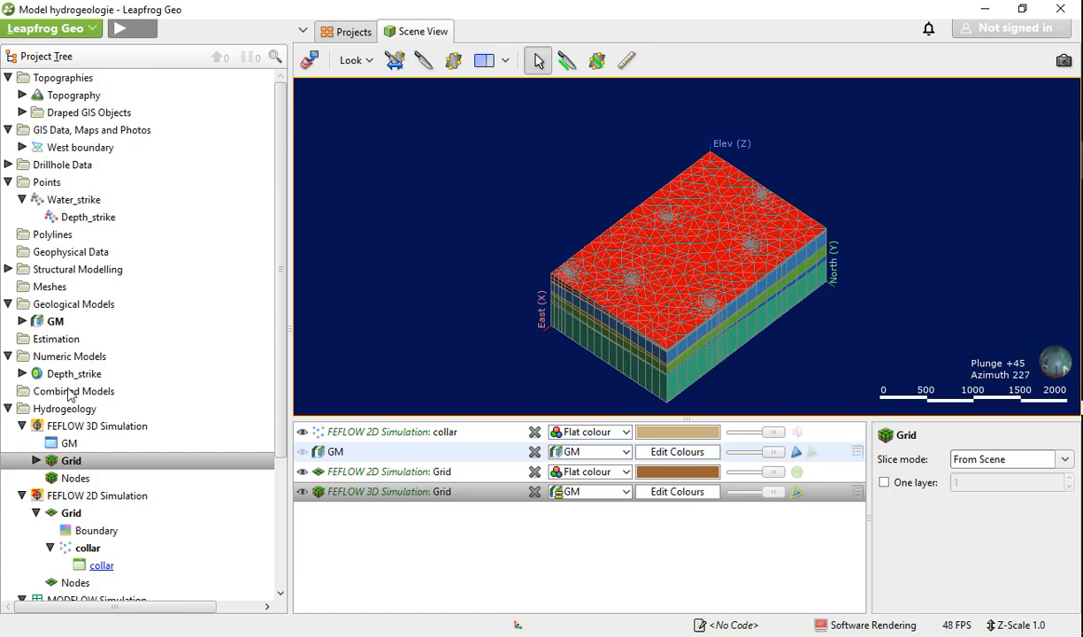
Add the FEFLOW 3D Simulation Nodes to the scene and inspect them on the refined surface and along the layered sides
drag(59, 476, 557, 256)
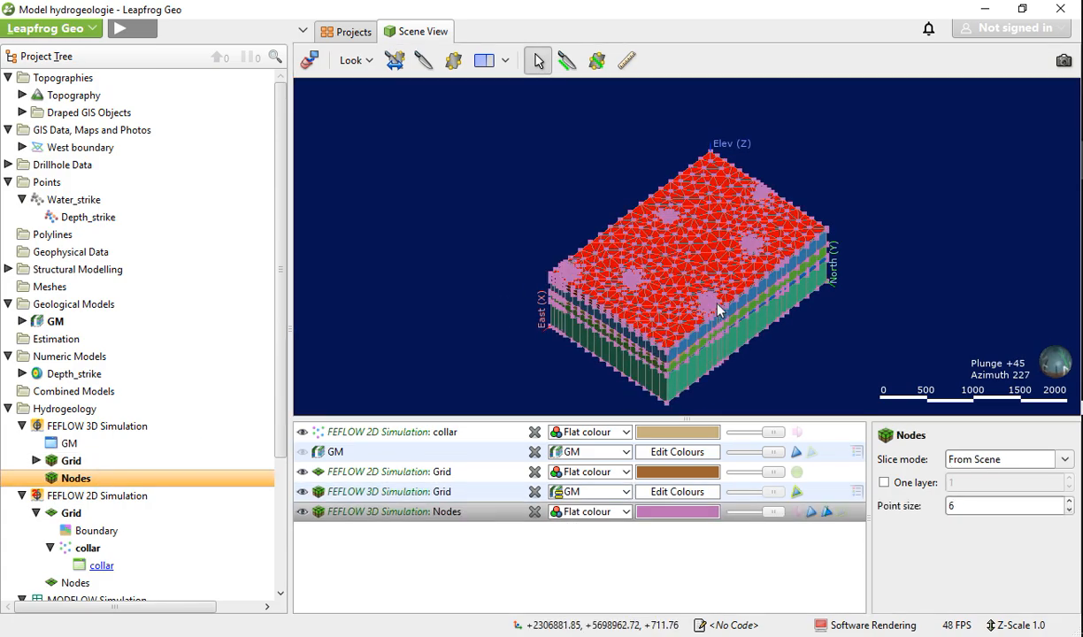
scroll(748, 328, up, 4)
drag(748, 328, 488, 308)
drag(905, 238, 707, 286)
scroll(707, 286, up, 4)
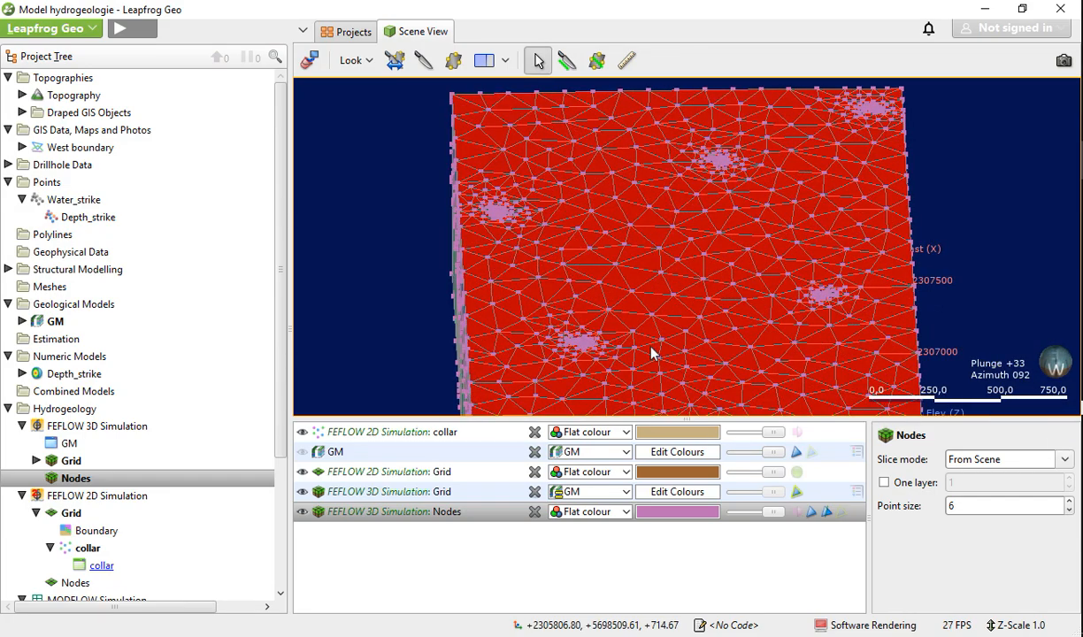
drag(653, 355, 337, 354)
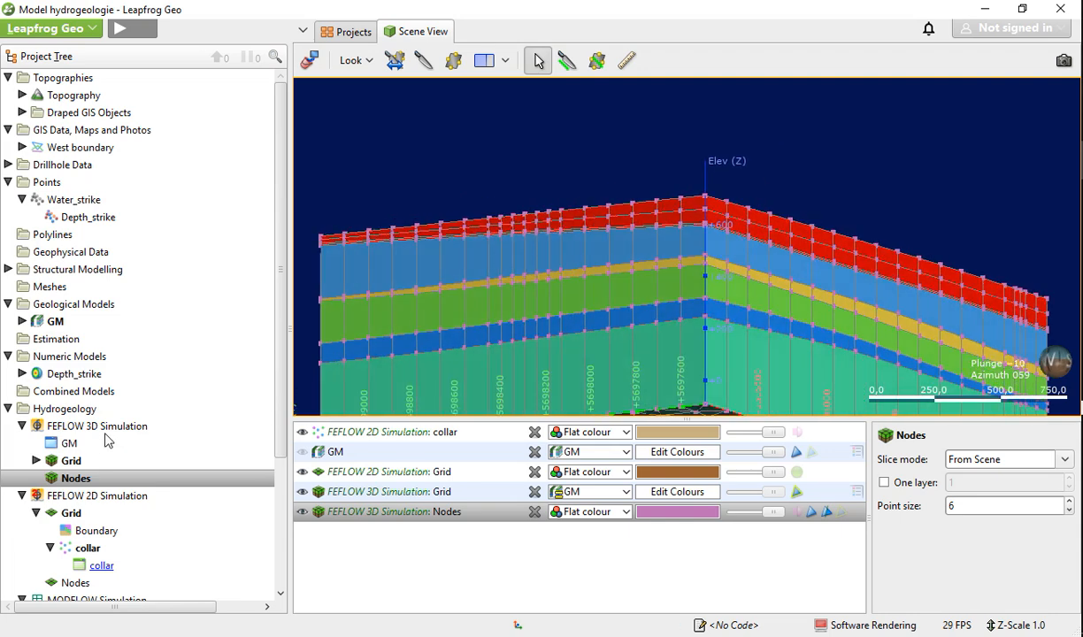
Open the GM material types table of the FEFLOW 3D Simulation for editing
click(64, 446)
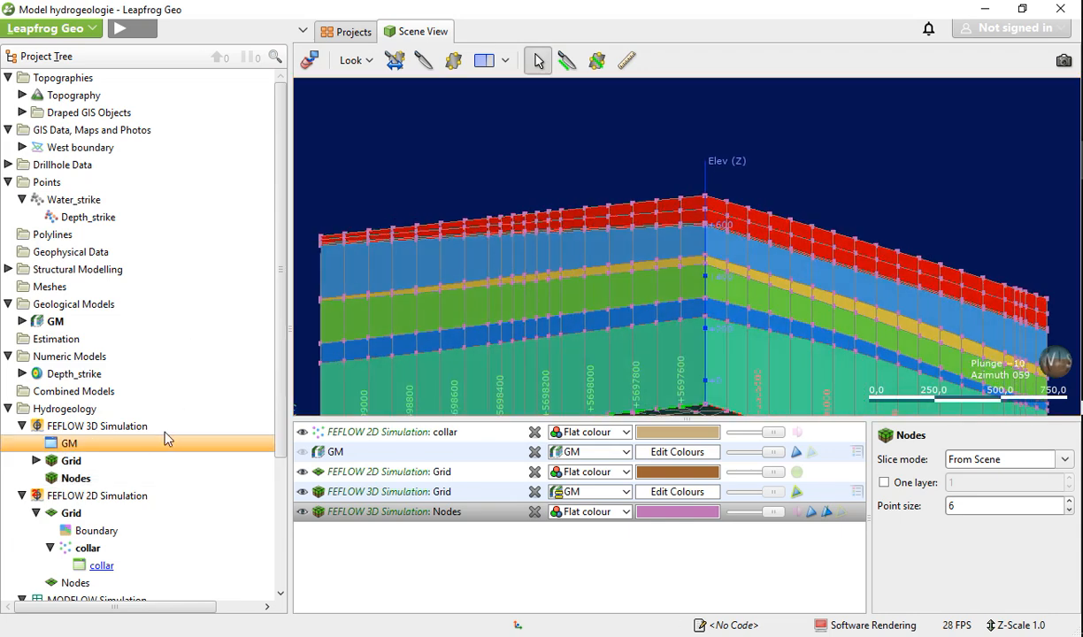
right_click(109, 444)
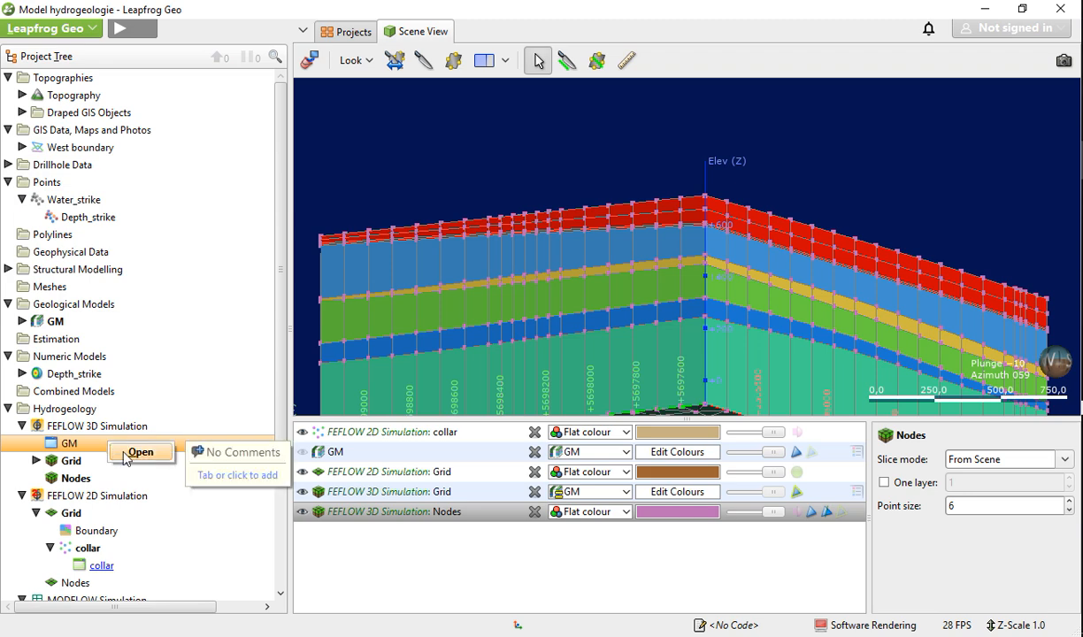
click(137, 453)
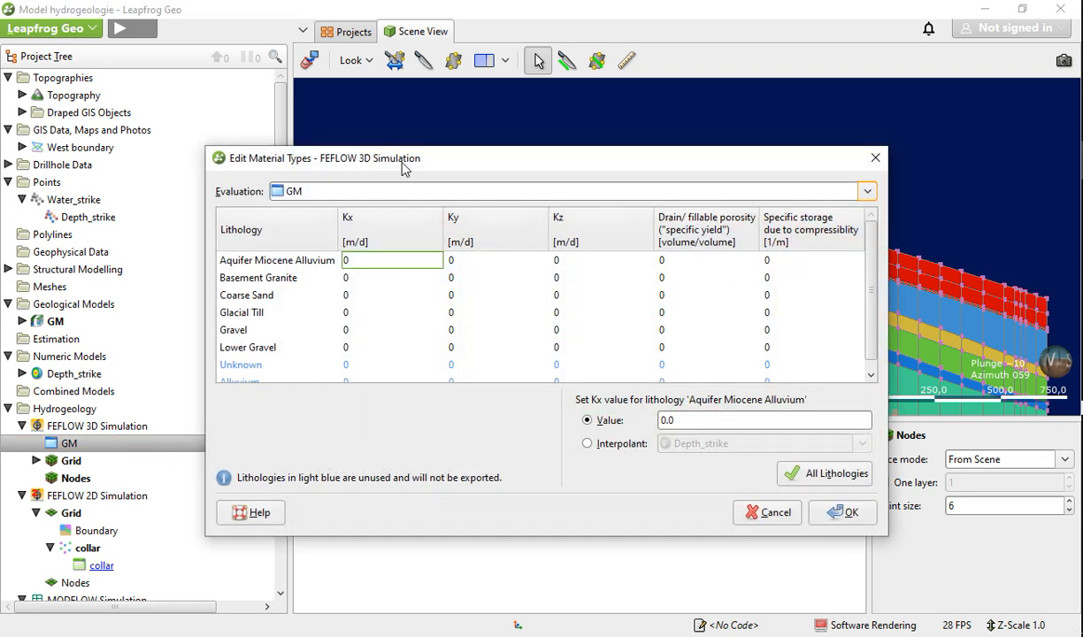
drag(403, 168, 342, 126)
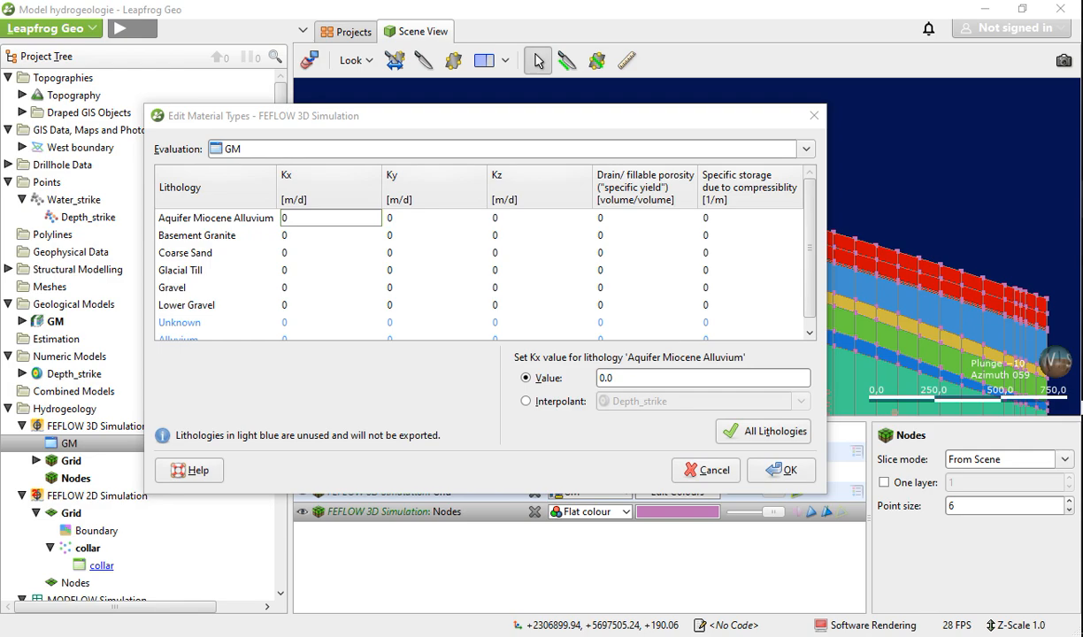
Switch to File Explorer and open Propriétés hydrologiques des roches from the 01-Exercices d'entrainement et d'apprentissage folder, then minimise the Explorer windows
mouse_move(963, 196)
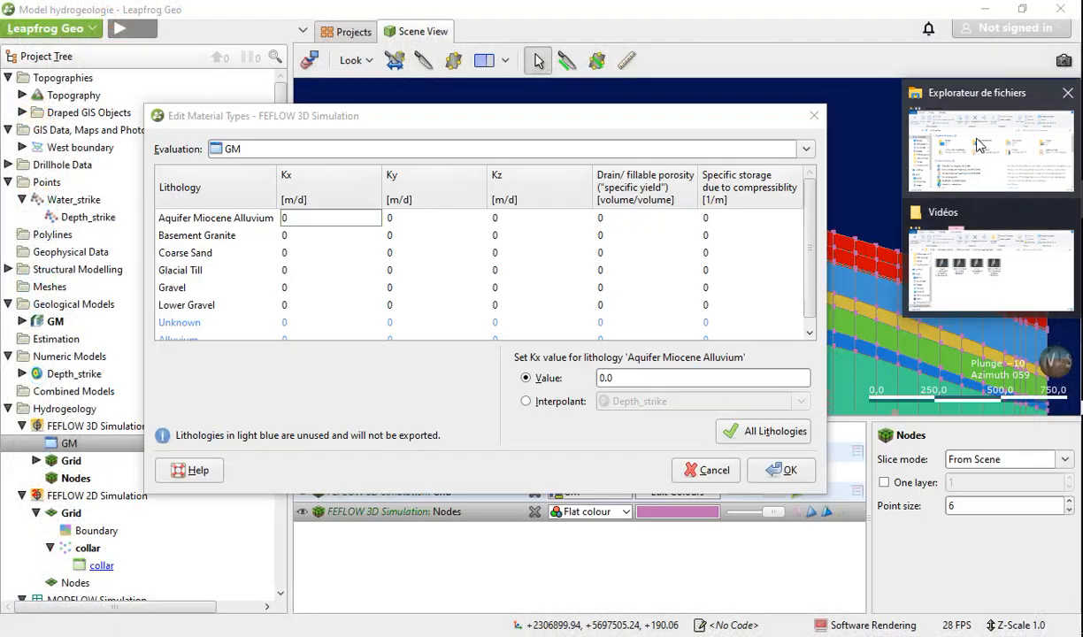
click(979, 144)
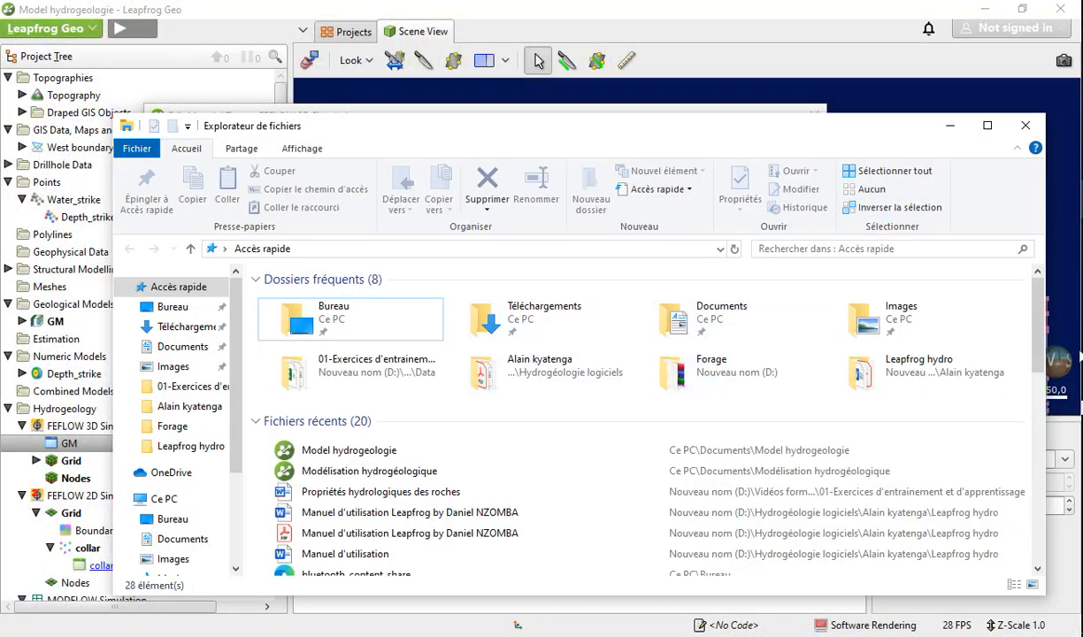
mouse_move(998, 218)
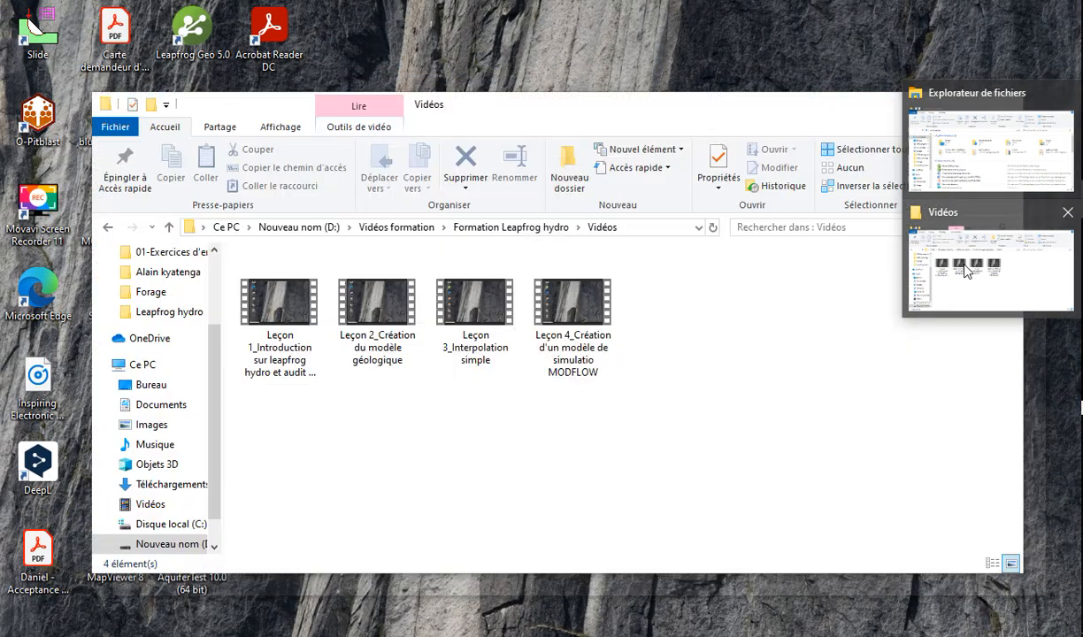
click(990, 265)
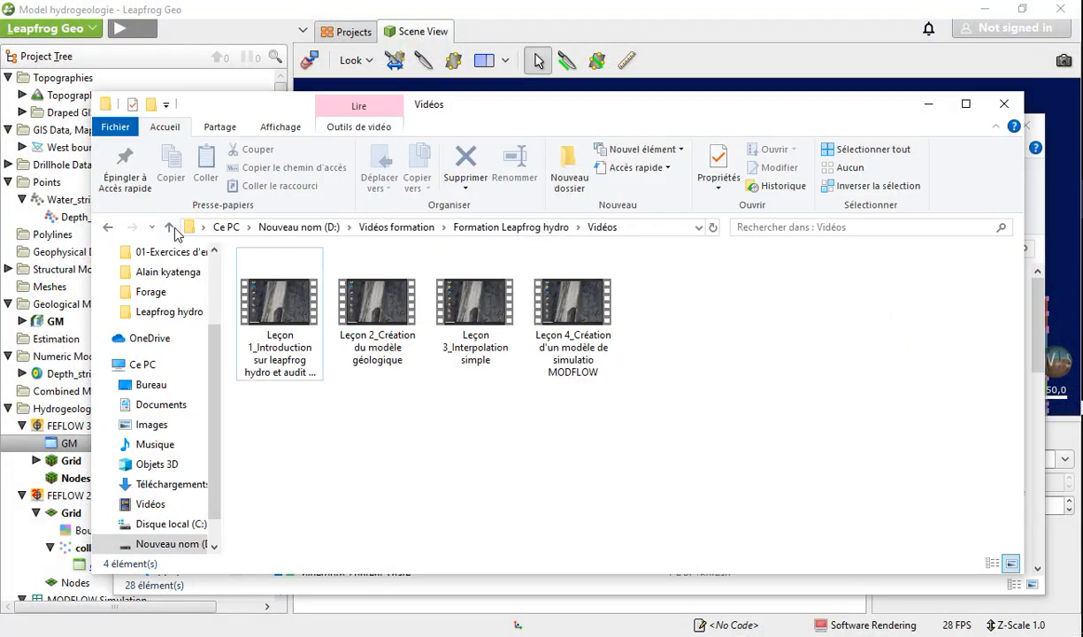
click(169, 227)
double_click(285, 292)
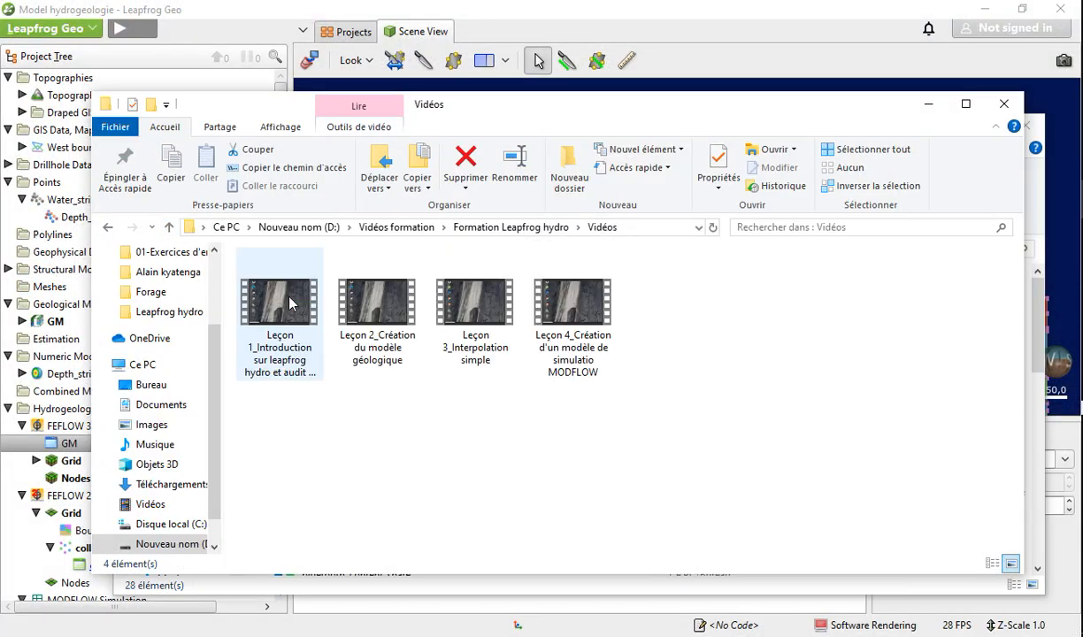
click(169, 227)
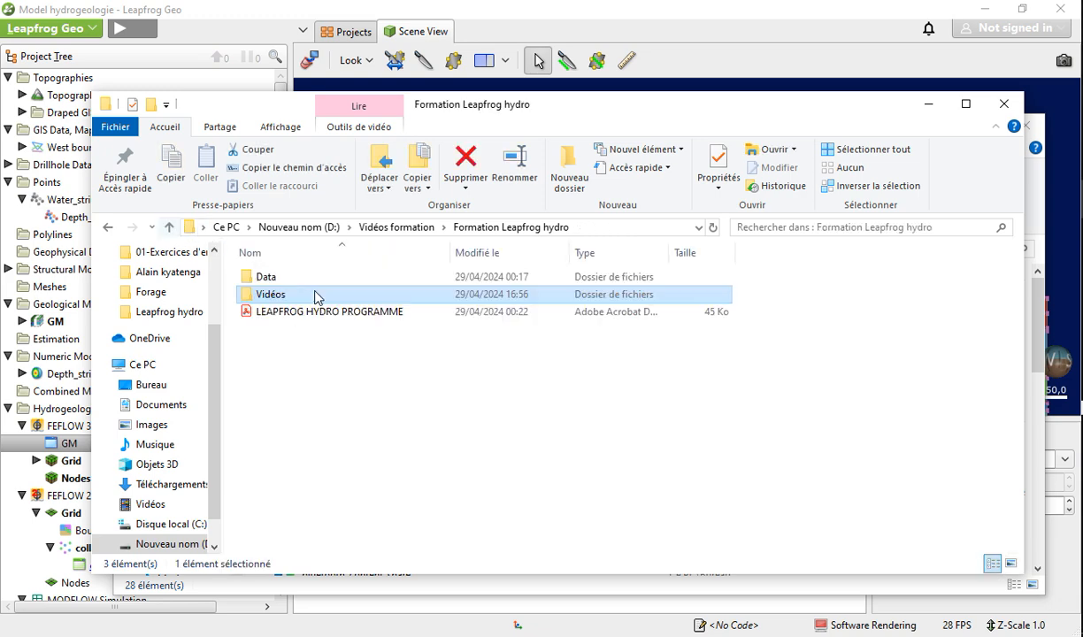
key(Up)
key(Return)
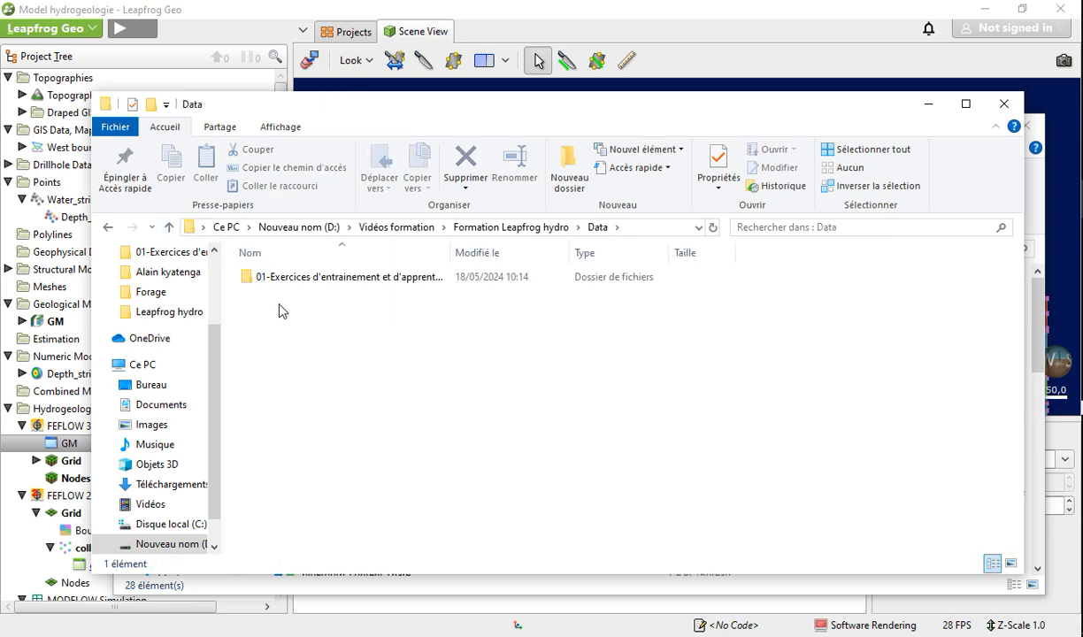
double_click(285, 279)
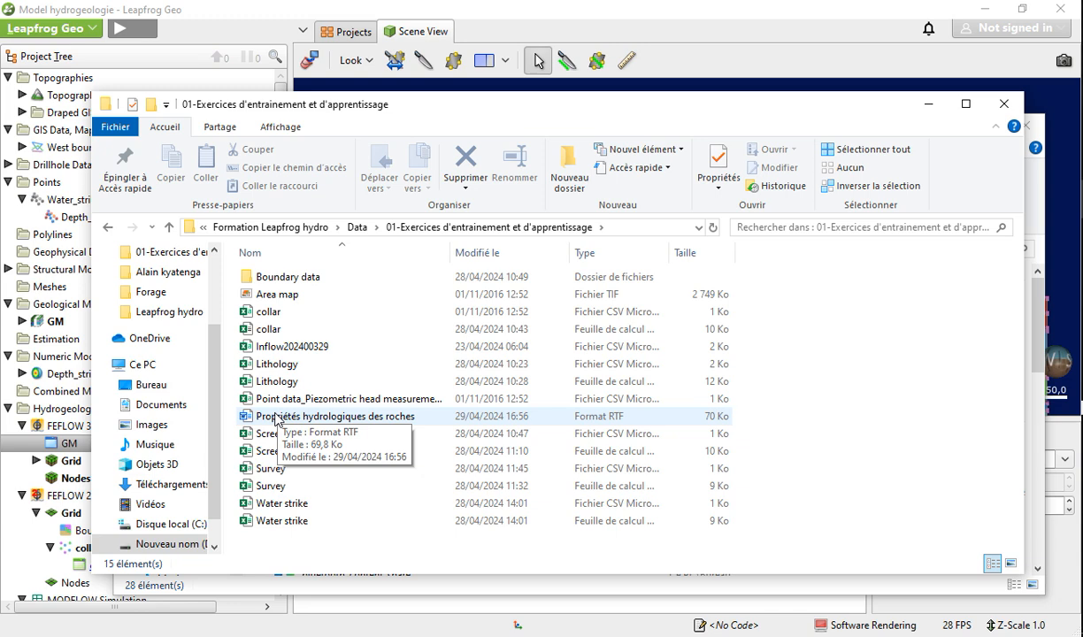
click(929, 103)
click(950, 125)
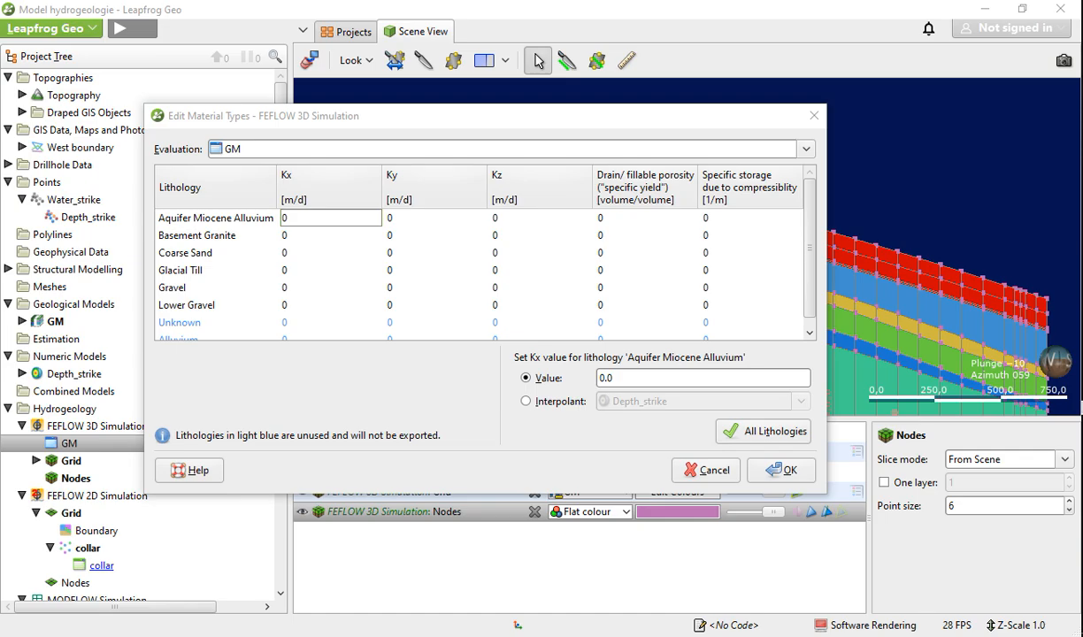
Switch to the Word table of rock properties and copy the Kx value 0.1 of Aquifer Miocene Alluvium
key(alt+Tab)
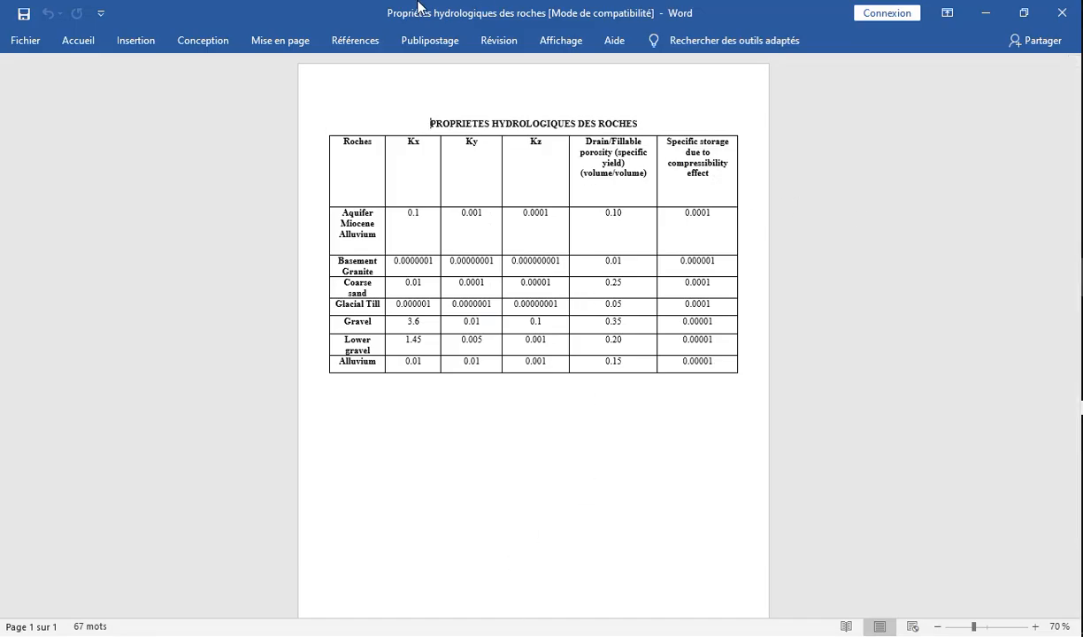
click(402, 217)
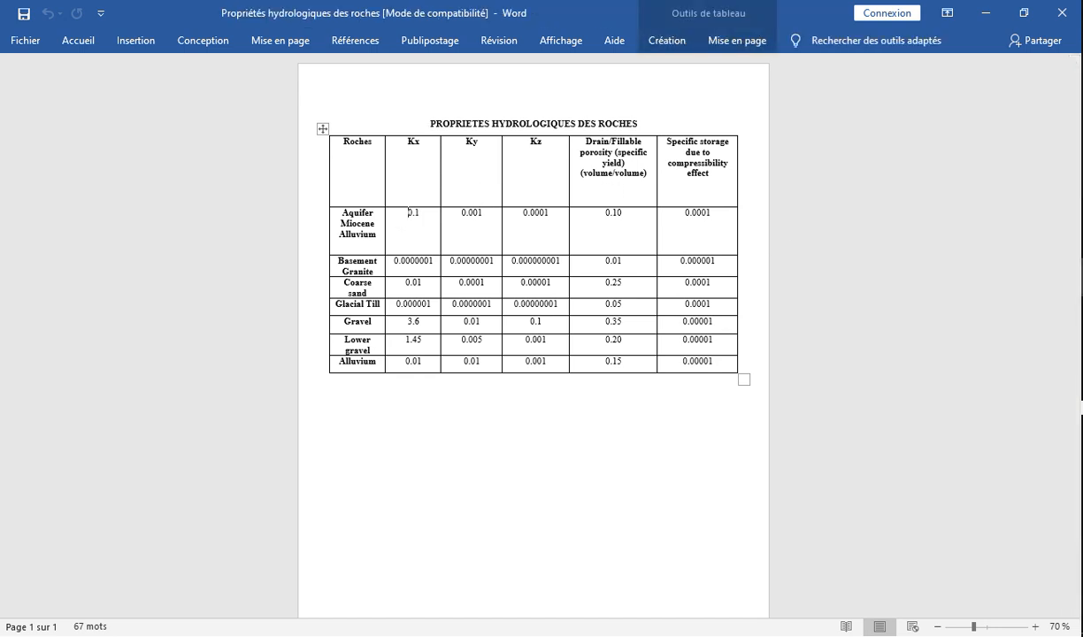
key(alt+Tab)
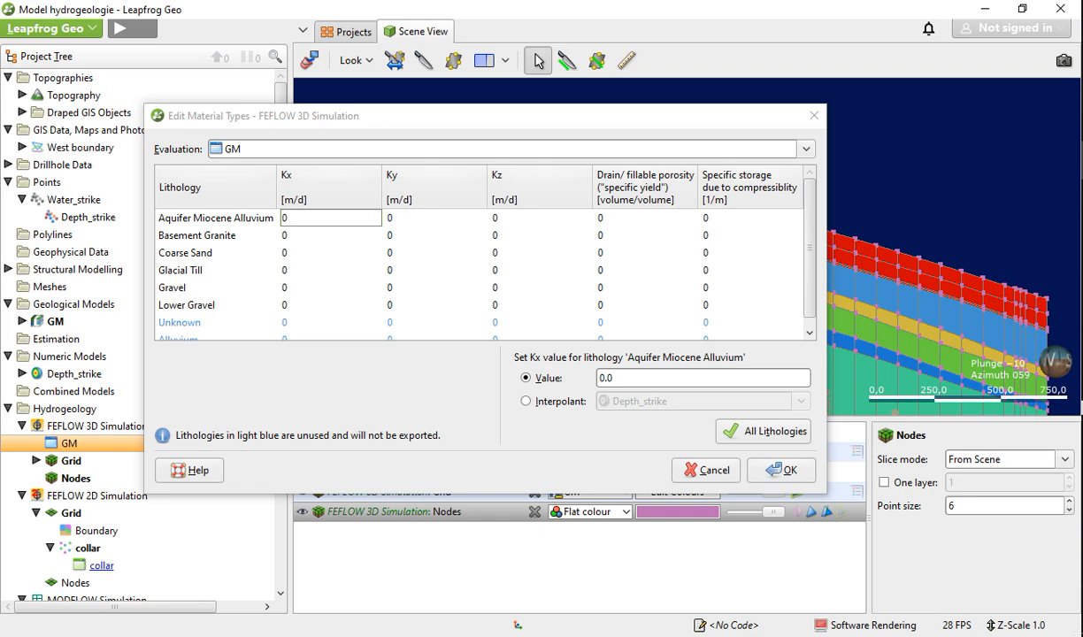
key(alt+Tab)
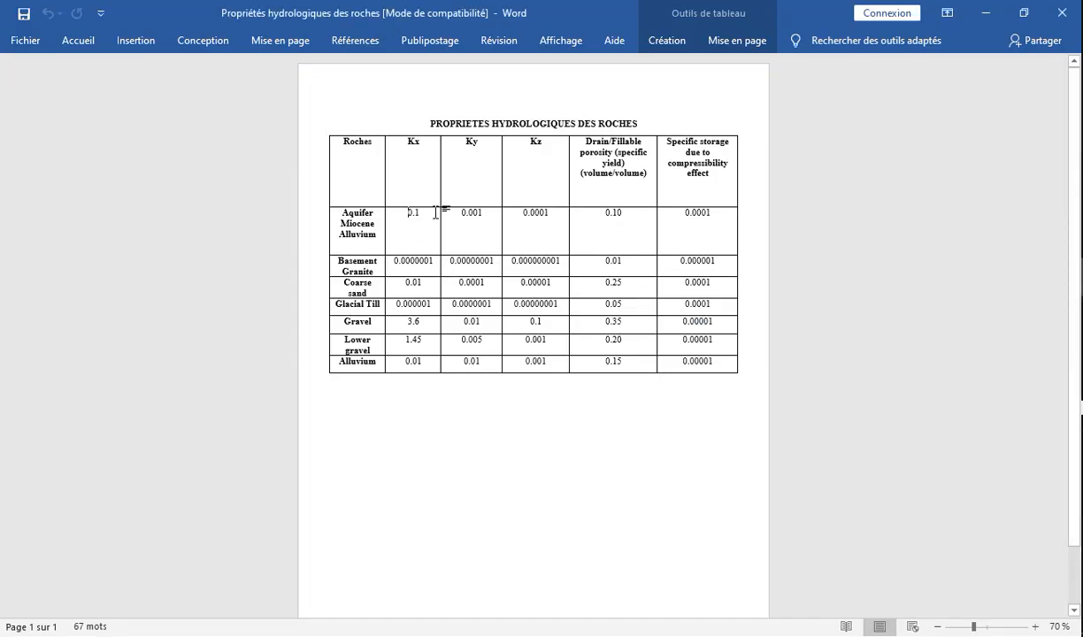
drag(407, 212, 418, 212)
right_click(410, 217)
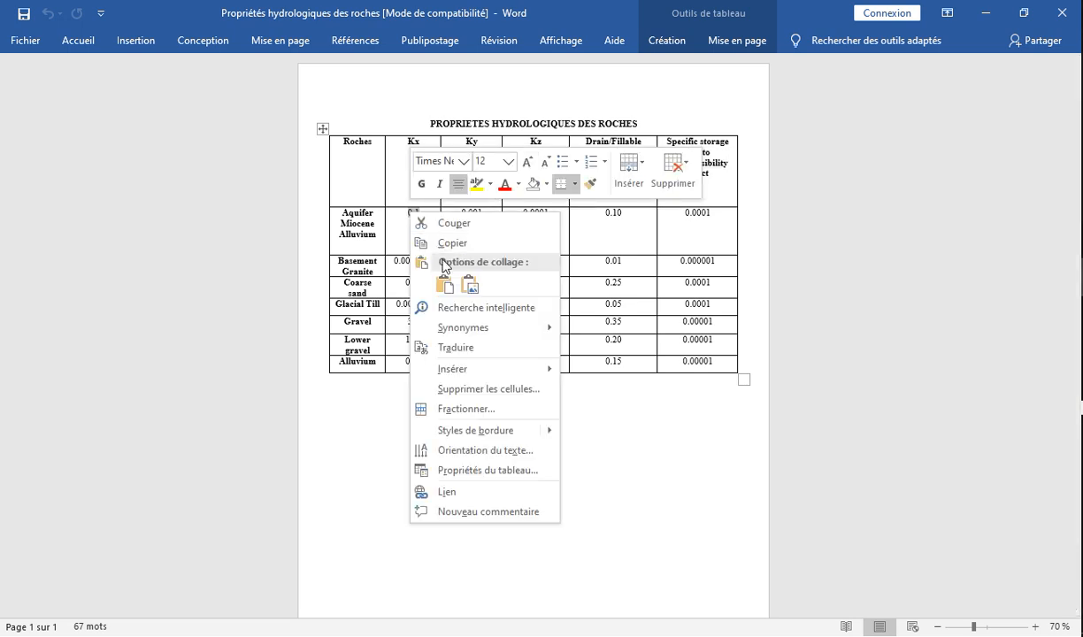
click(444, 240)
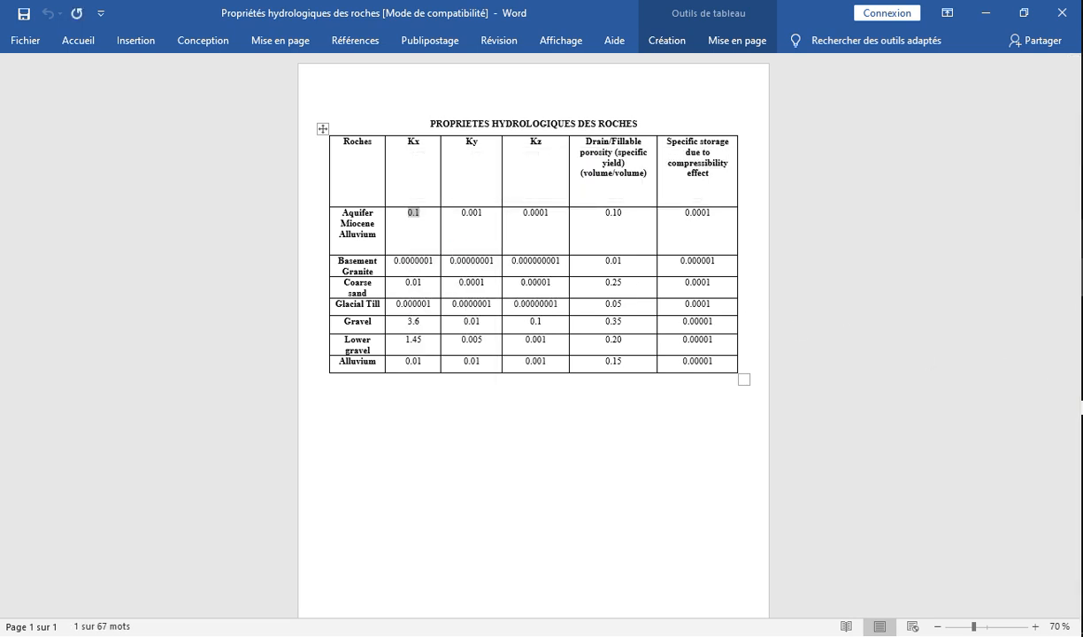
Switch back to Leapfrog Geo and set the Kx of Aquifer Miocene Alluvium to the copied 0.1 m/d
key(alt+Tab)
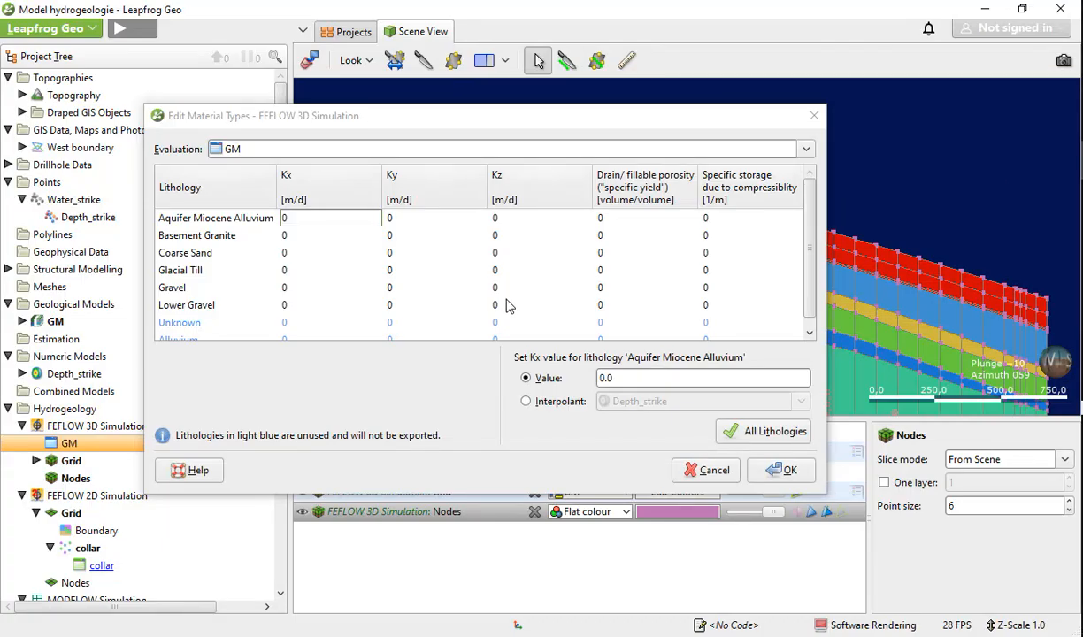
click(334, 222)
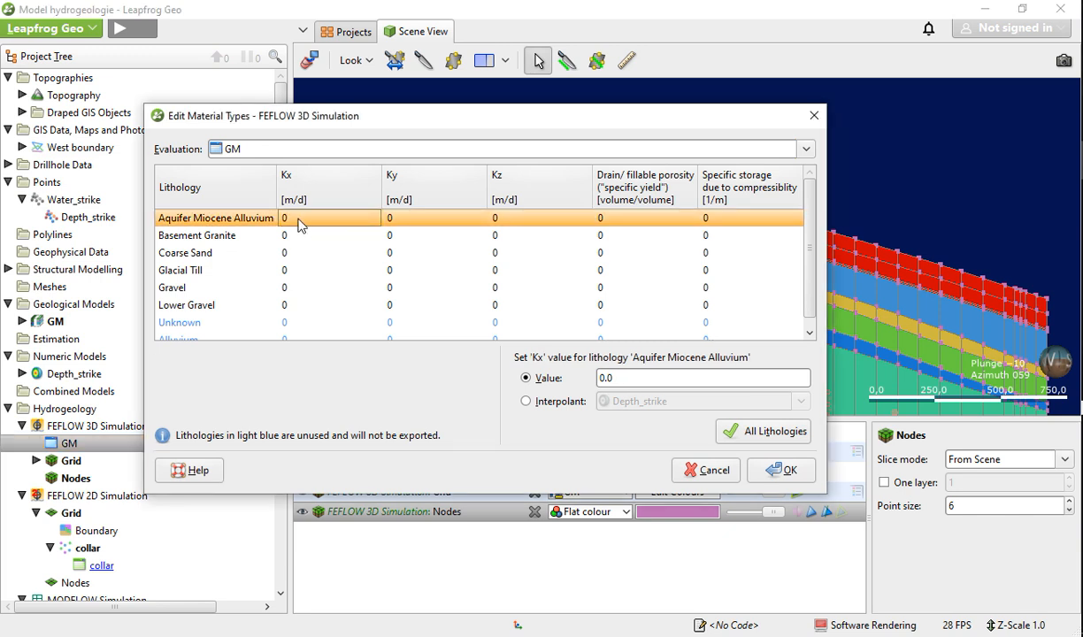
double_click(297, 221)
click(296, 221)
click(625, 379)
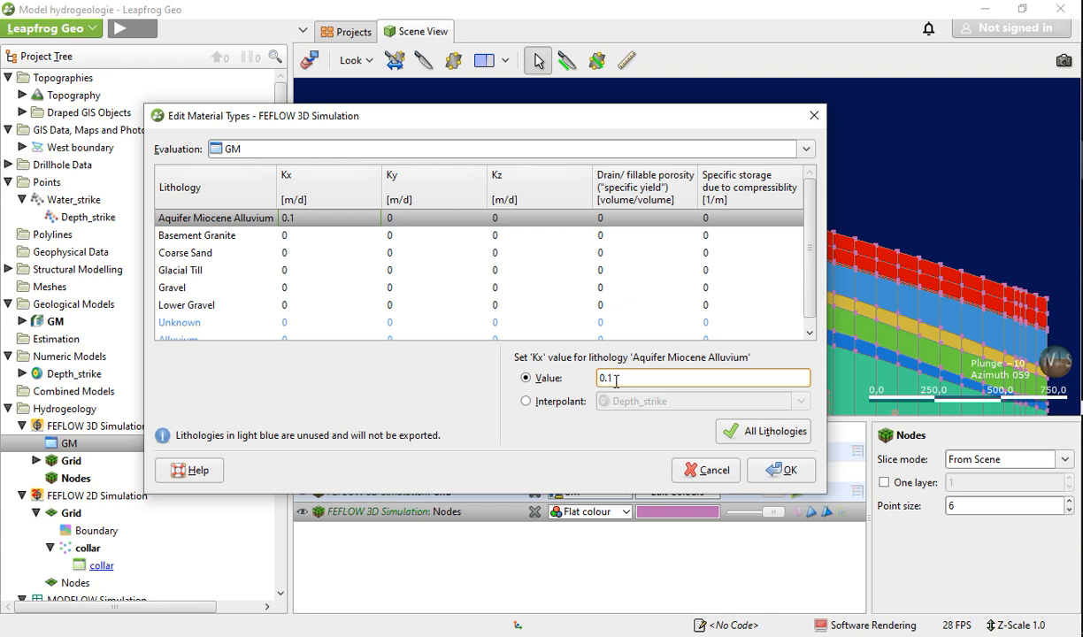
Set the Kx of Basement Granite to 0.0000001 m/d, copying the value from the Word table into Leapfrog Geo
click(342, 231)
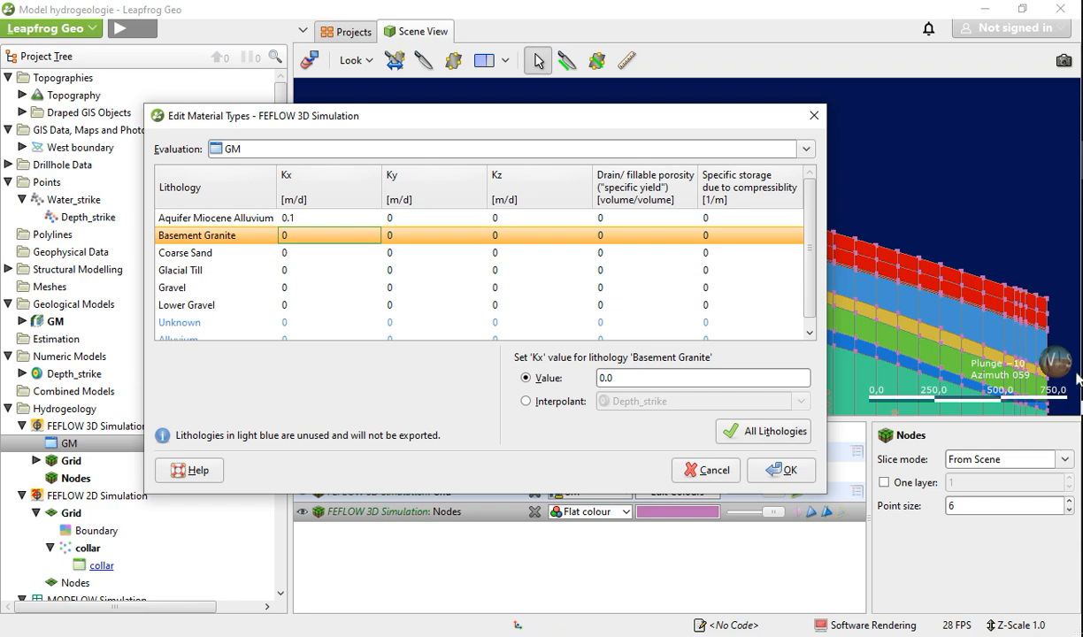
key(alt+Tab)
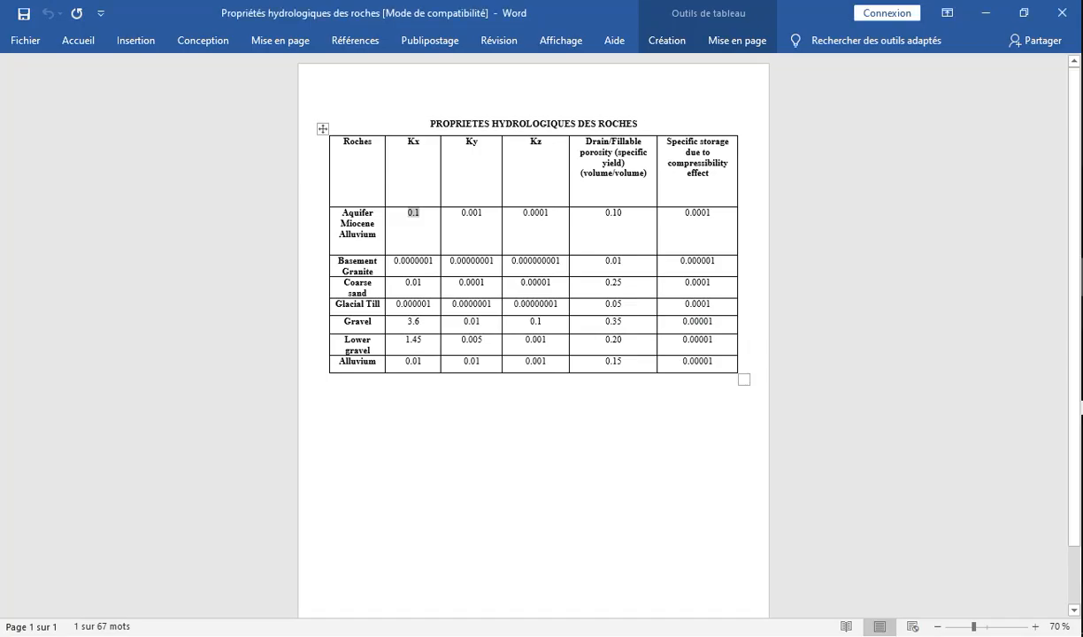
drag(395, 264, 423, 264)
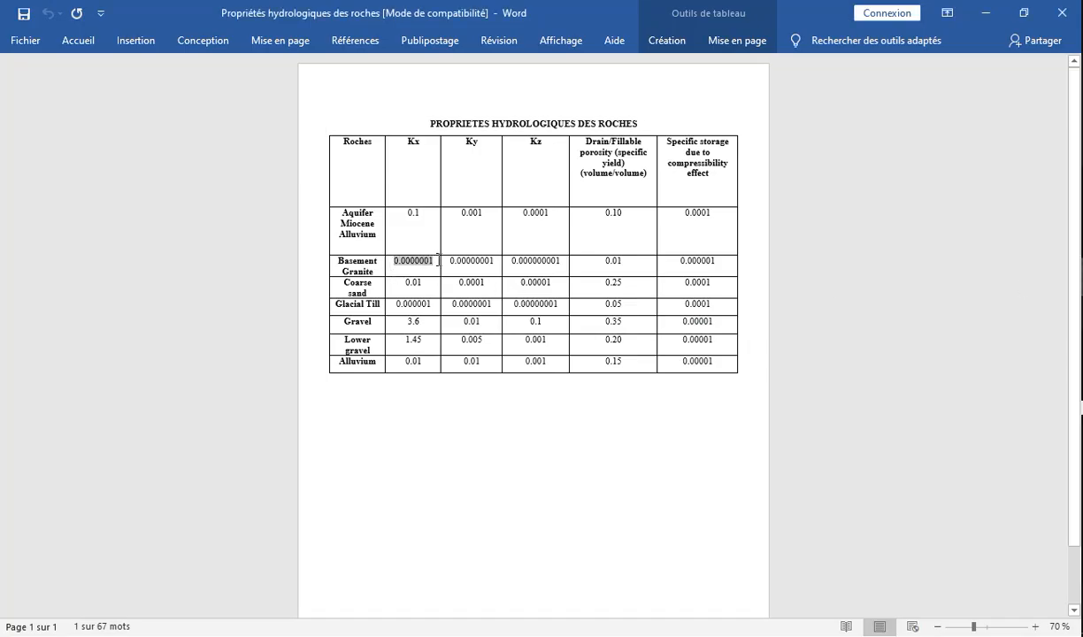
right_click(438, 260)
click(496, 290)
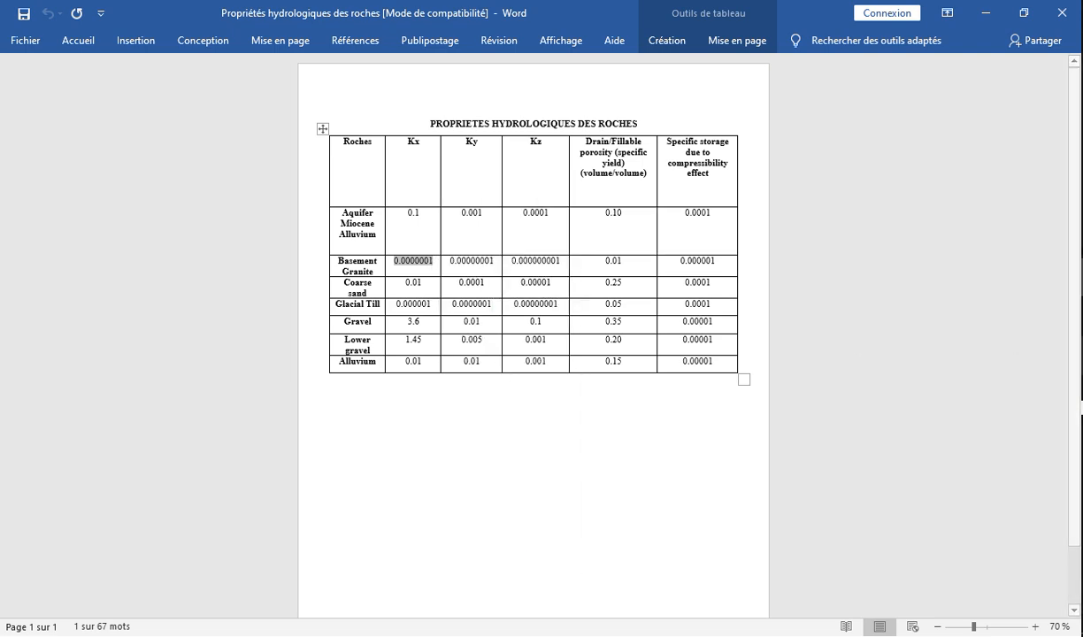
key(alt+Tab)
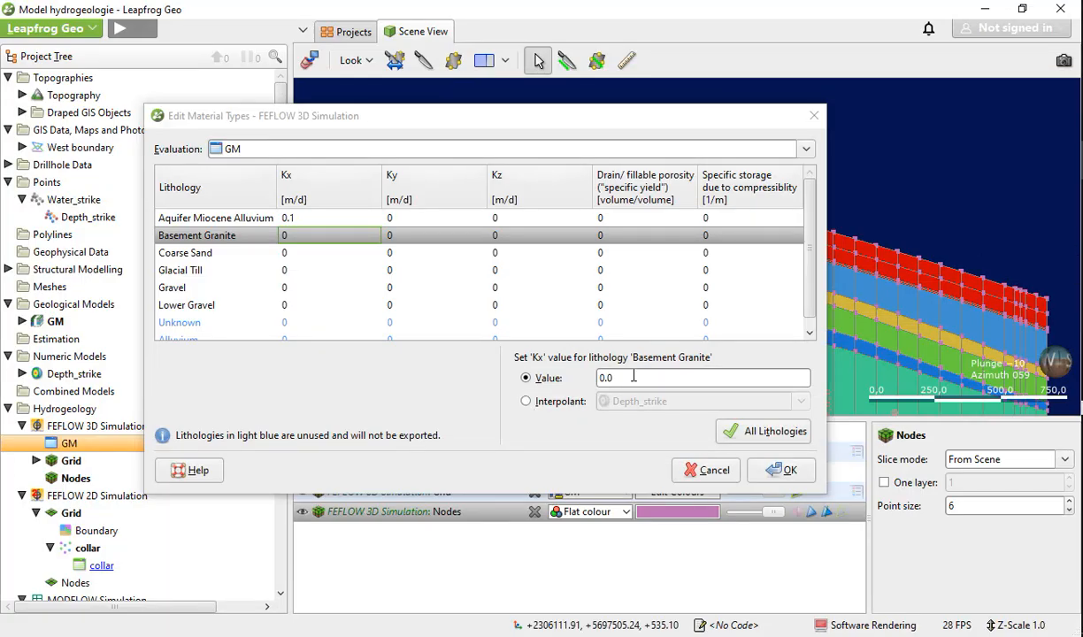
click(633, 377)
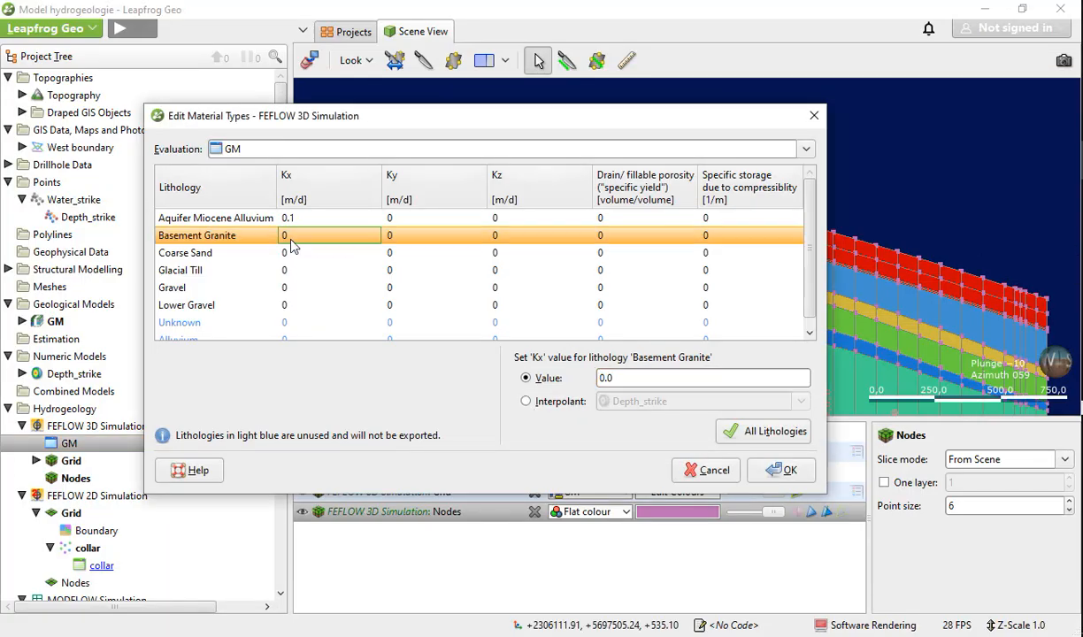
right_click(607, 378)
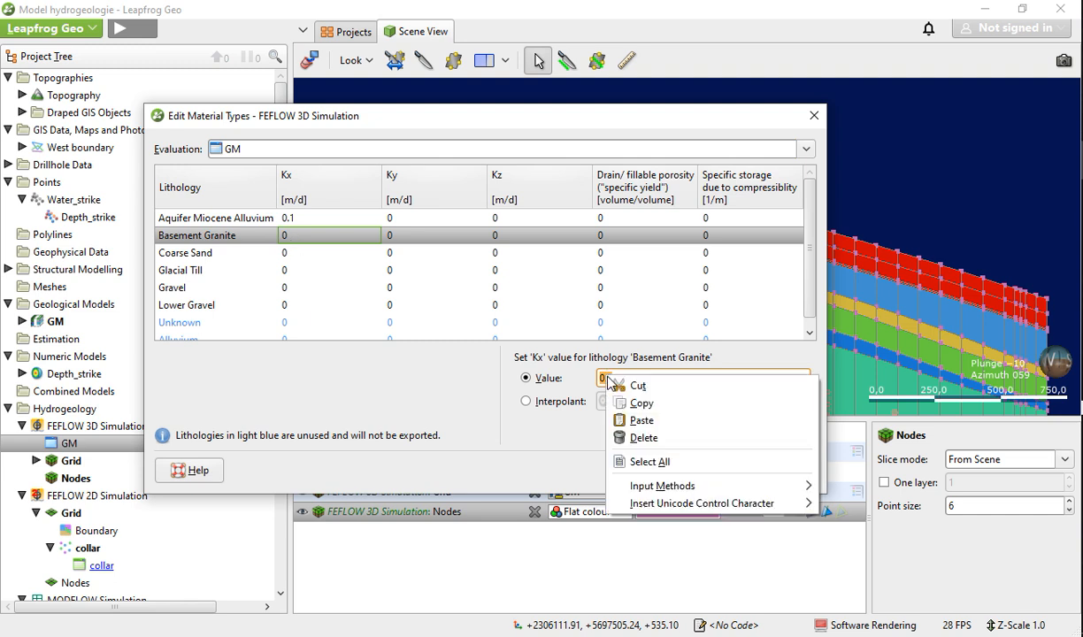
click(636, 420)
Look up the Kx of Coarse Sand in the Word table and set it to 0.01 m/d in Leapfrog Geo
click(334, 254)
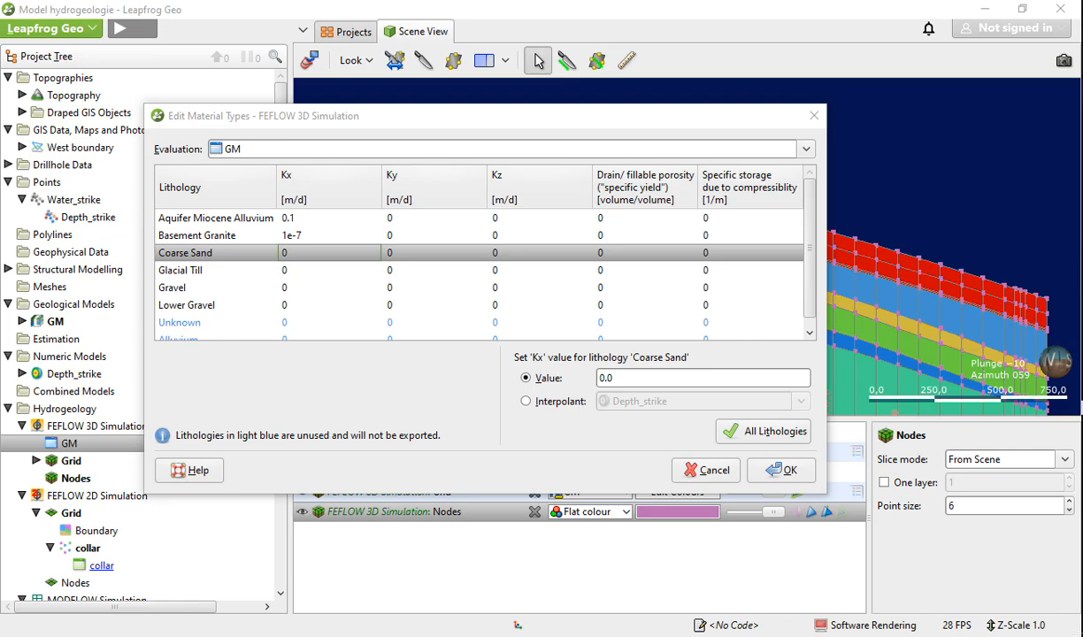
key(alt+Tab)
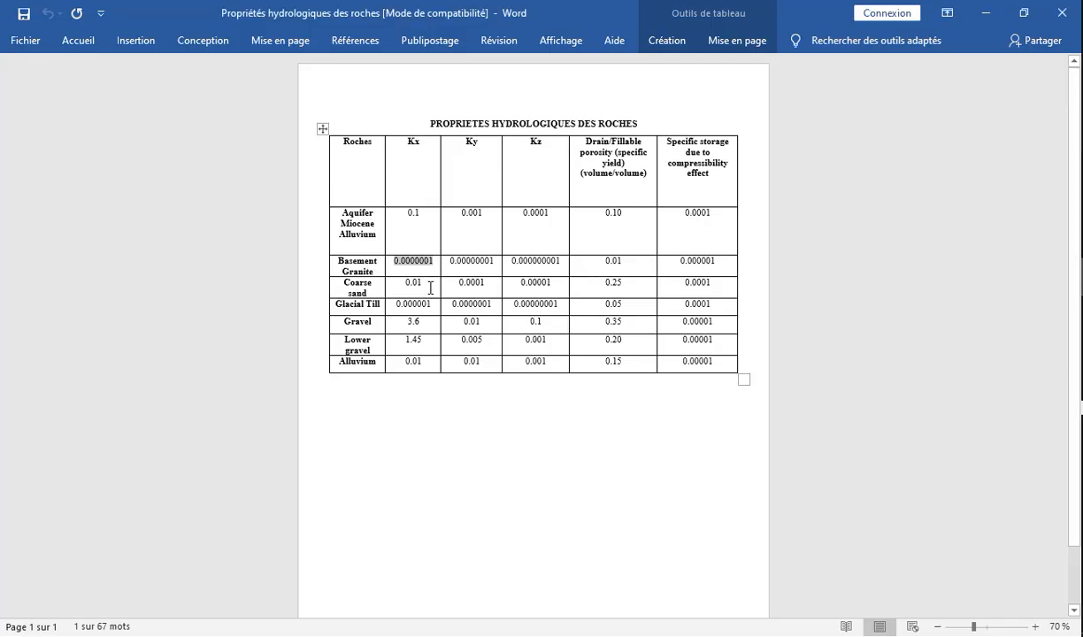
click(985, 12)
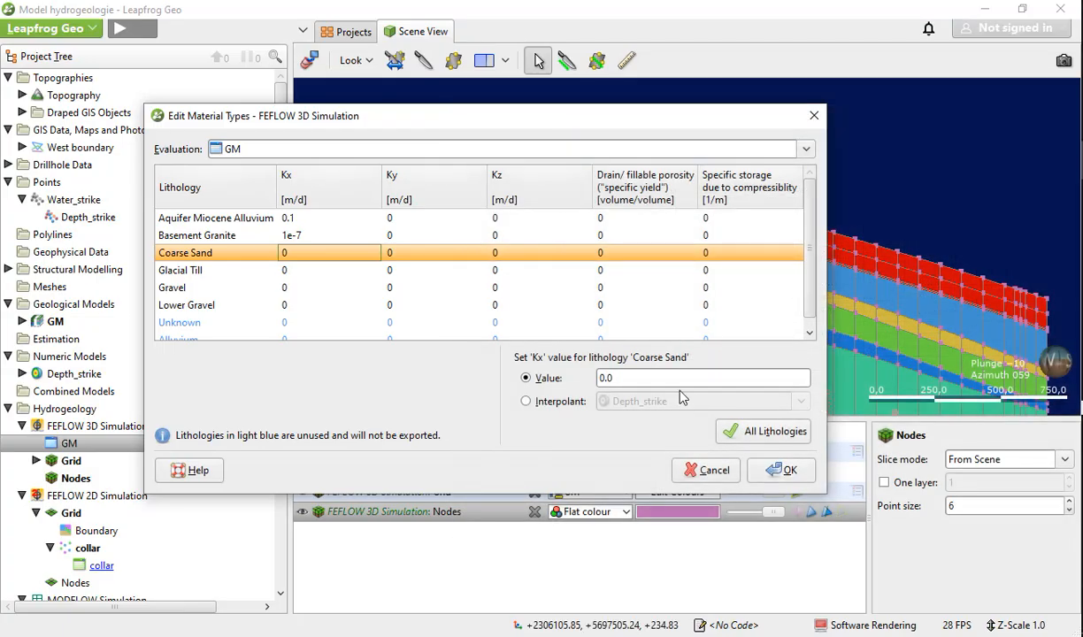
click(652, 380)
text(1)
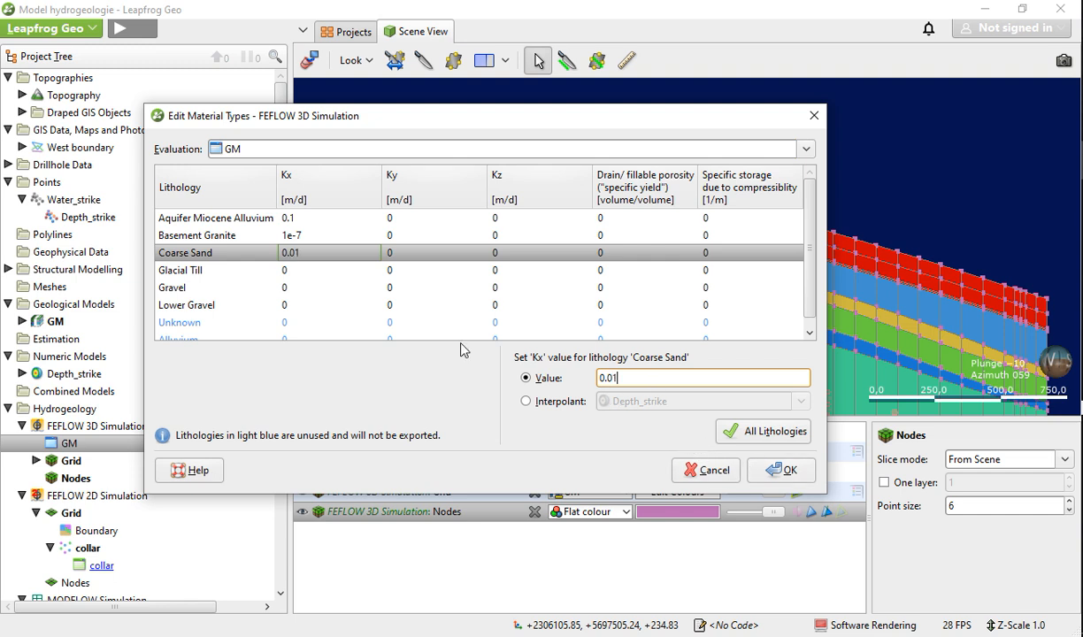
Set the Kx of Glacial Till to 0.000001 m/d, copying the value from the Word table into Leapfrog Geo
click(314, 277)
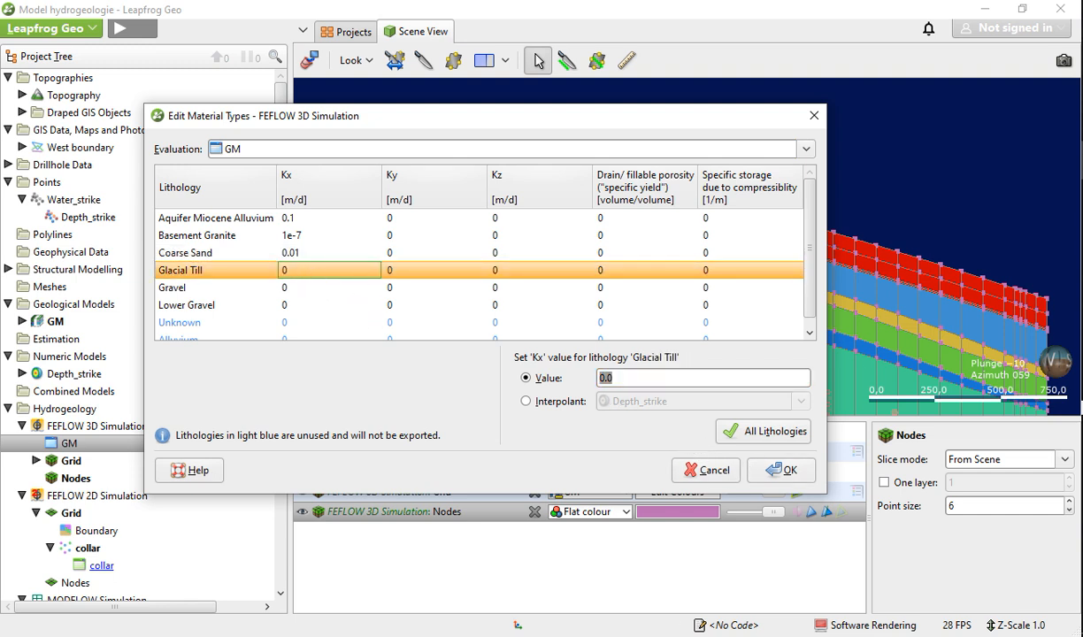
key(alt+Tab)
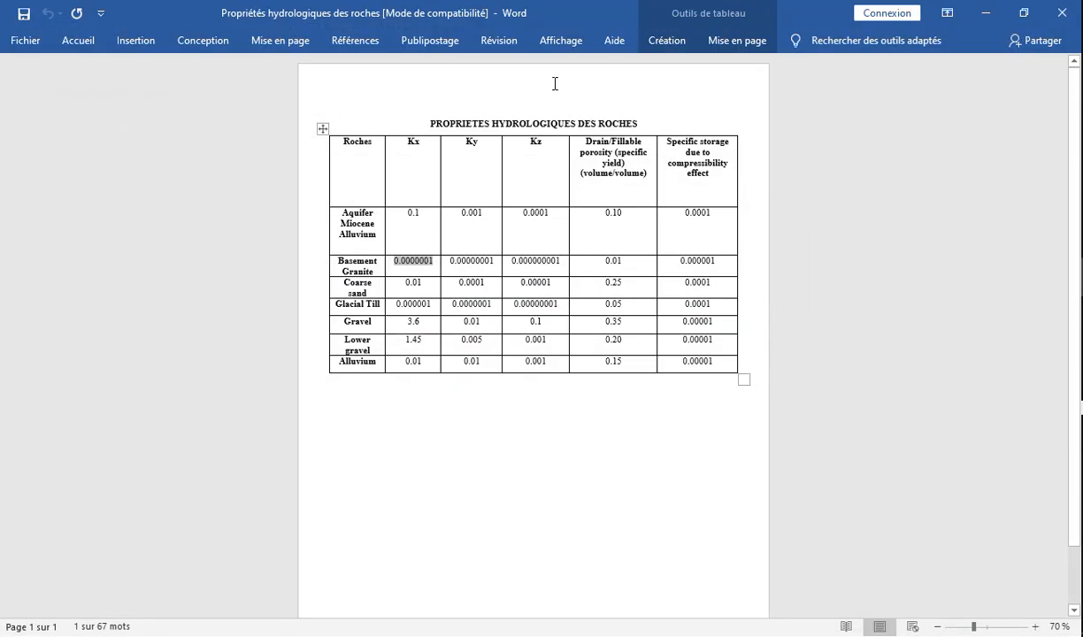
drag(432, 307, 396, 306)
right_click(398, 306)
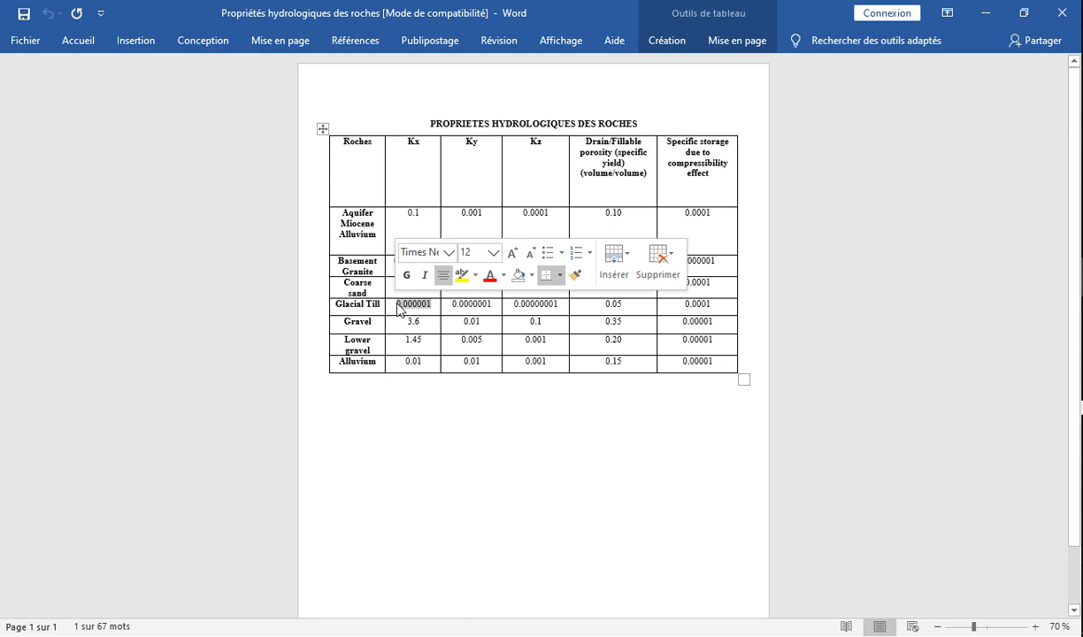
click(434, 333)
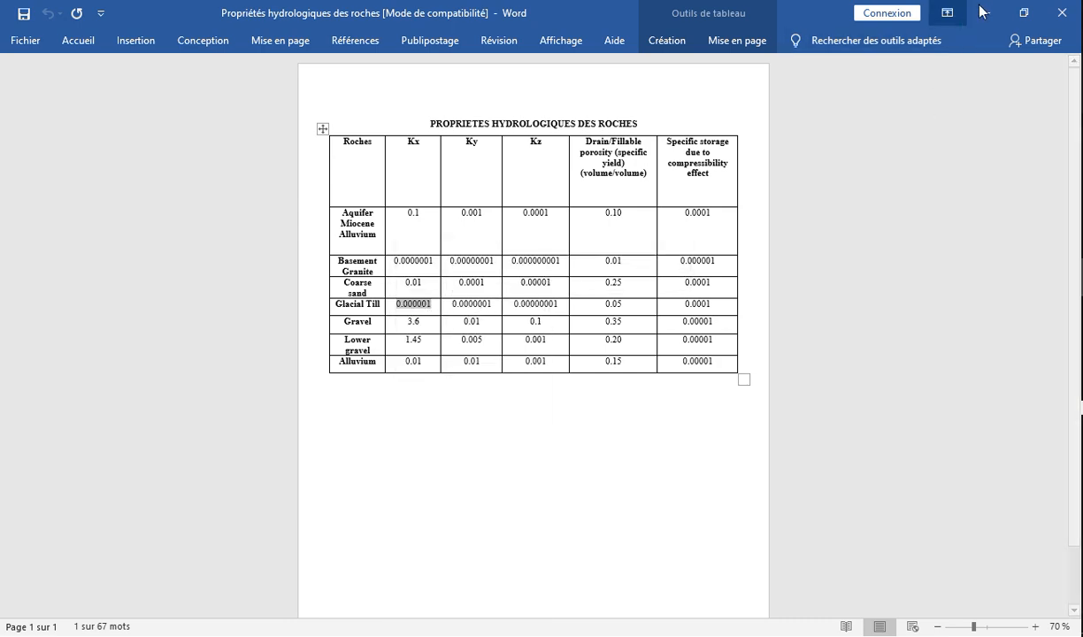
key(alt+Tab)
right_click(608, 384)
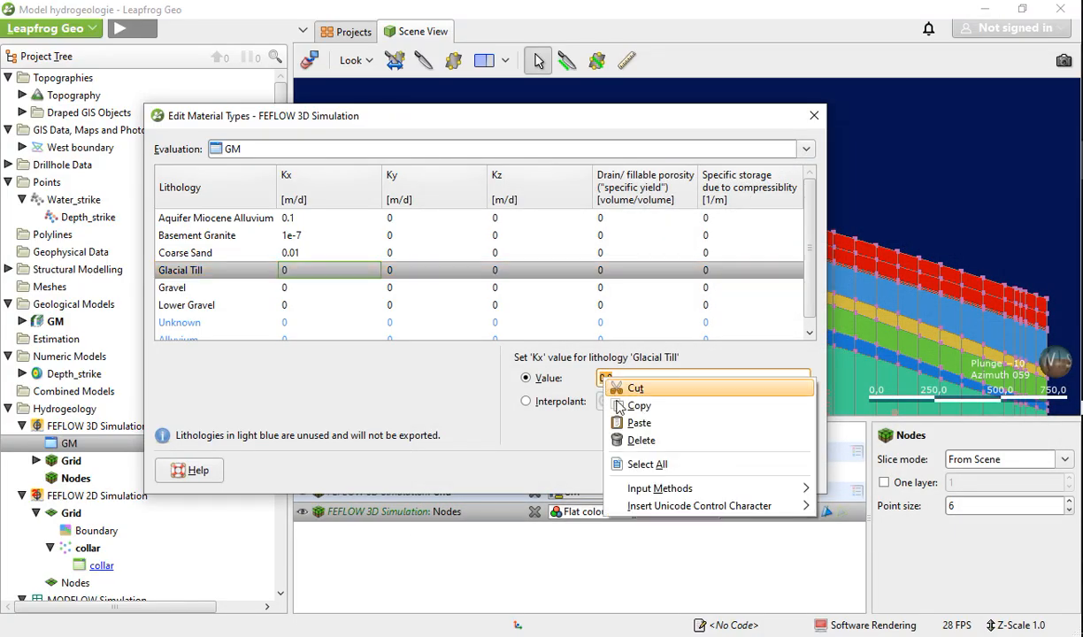
click(630, 418)
Set the Kx of Gravel to 3.6 m/d, copying the value from the Word table into Leapfrog Geo
click(277, 281)
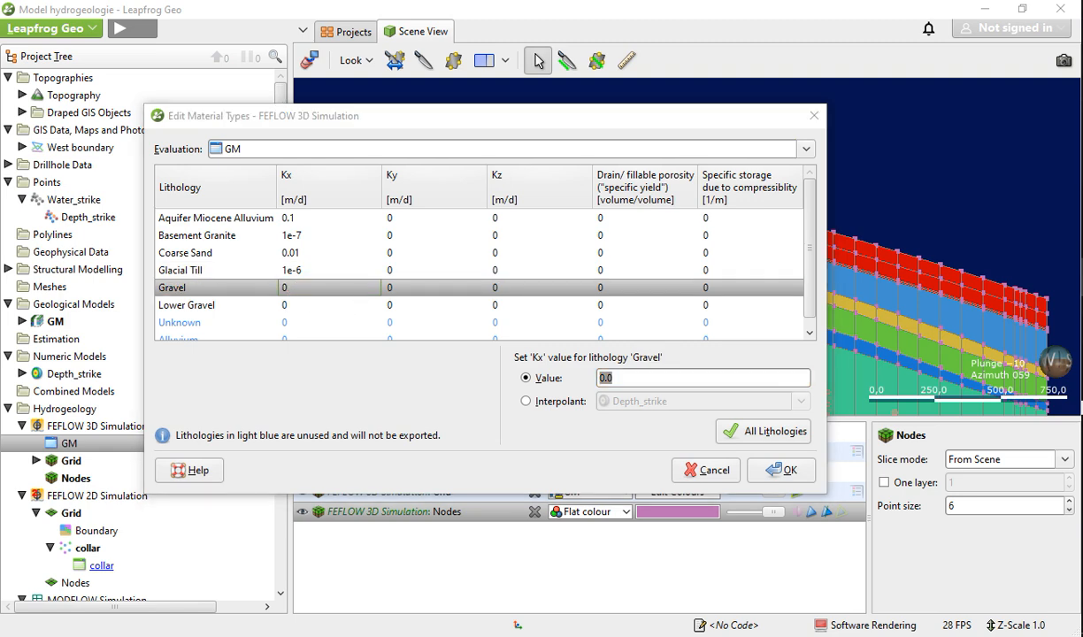
key(alt+Tab)
double_click(413, 322)
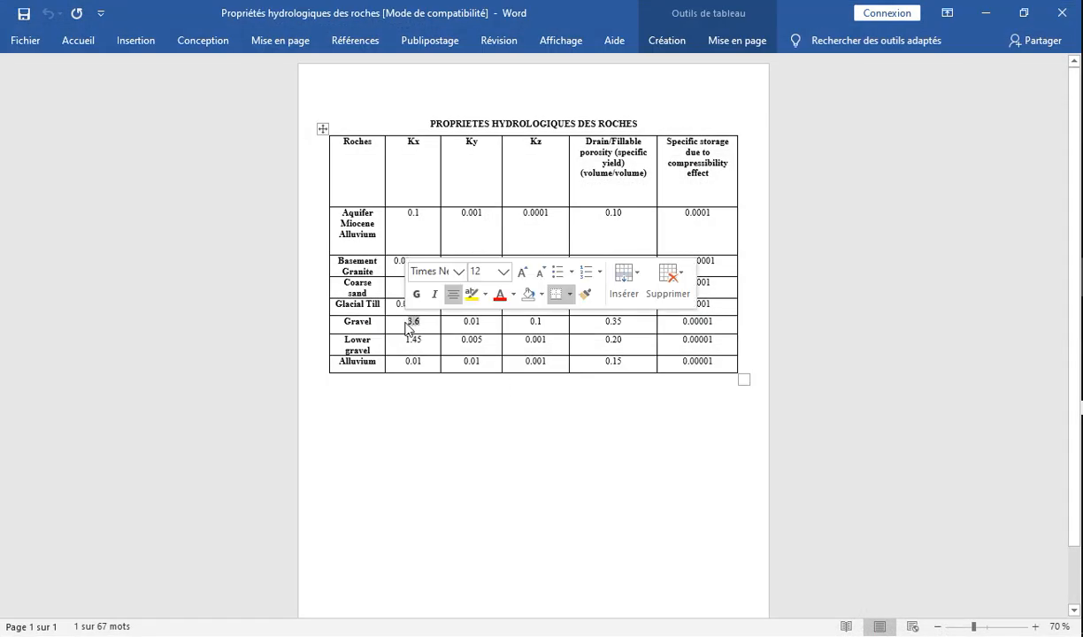
right_click(413, 326)
click(451, 353)
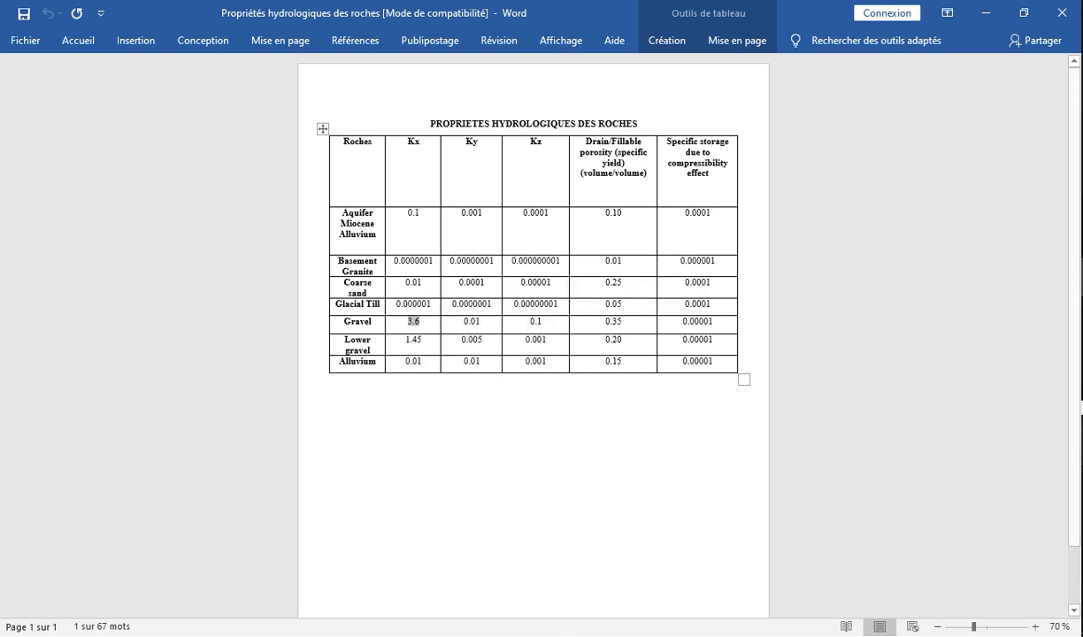
key(alt+Tab)
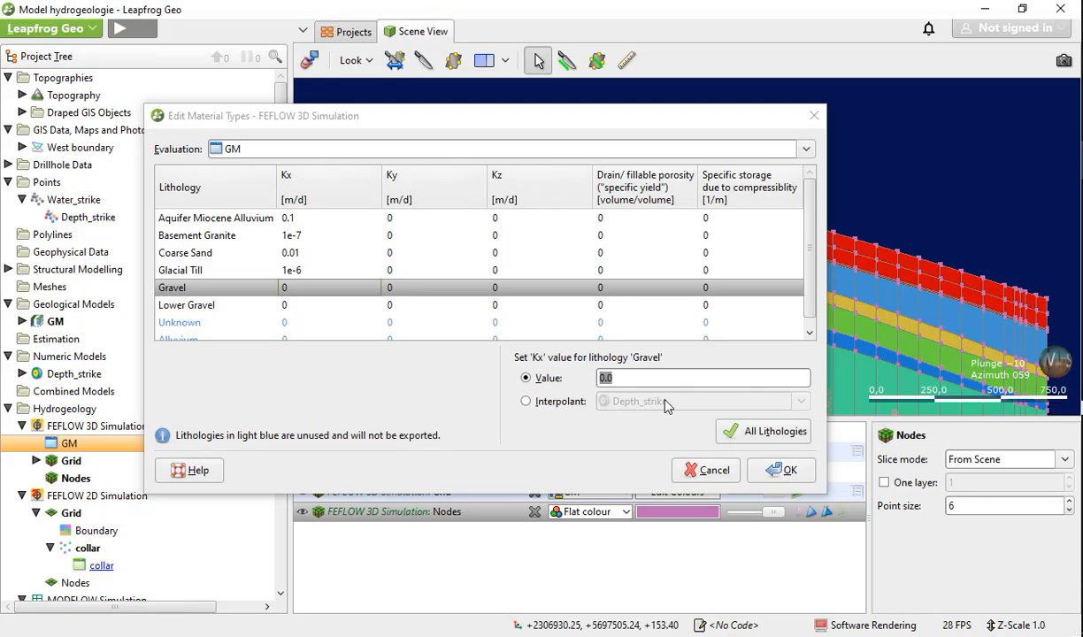
right_click(608, 378)
click(598, 405)
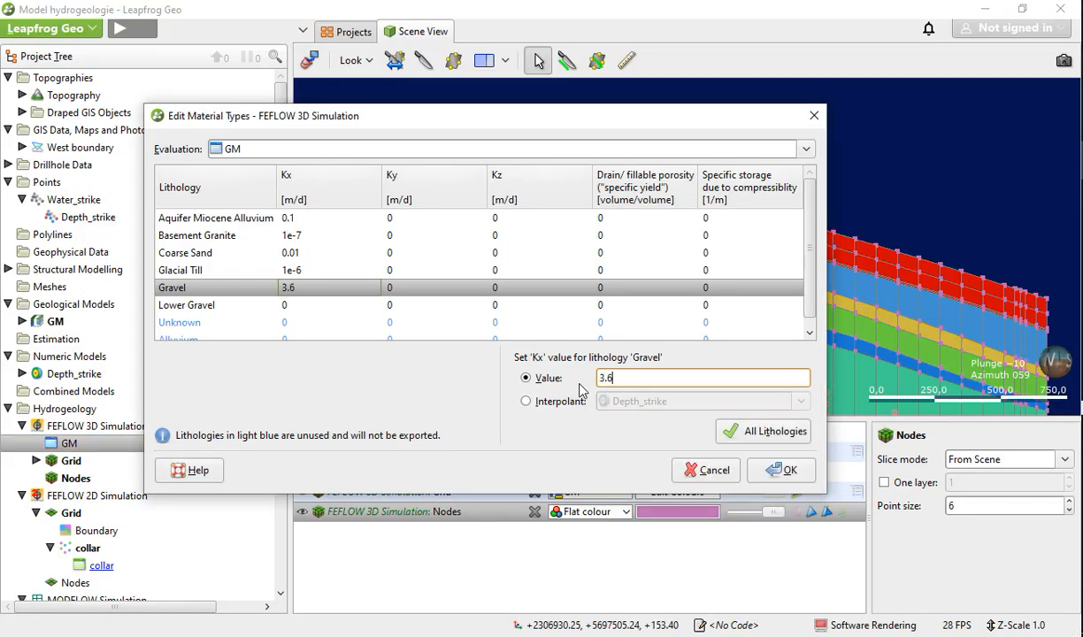
Set the Kx of Lower Gravel to 1.45 m/d, copying the value from the Word table into Leapfrog Geo
click(290, 305)
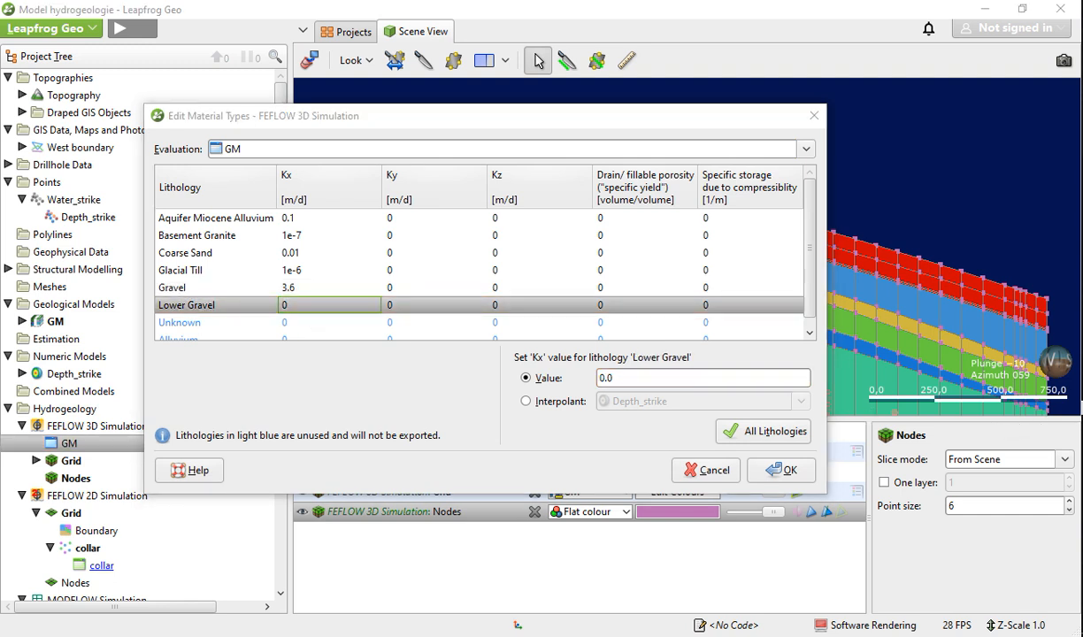
key(alt+Tab)
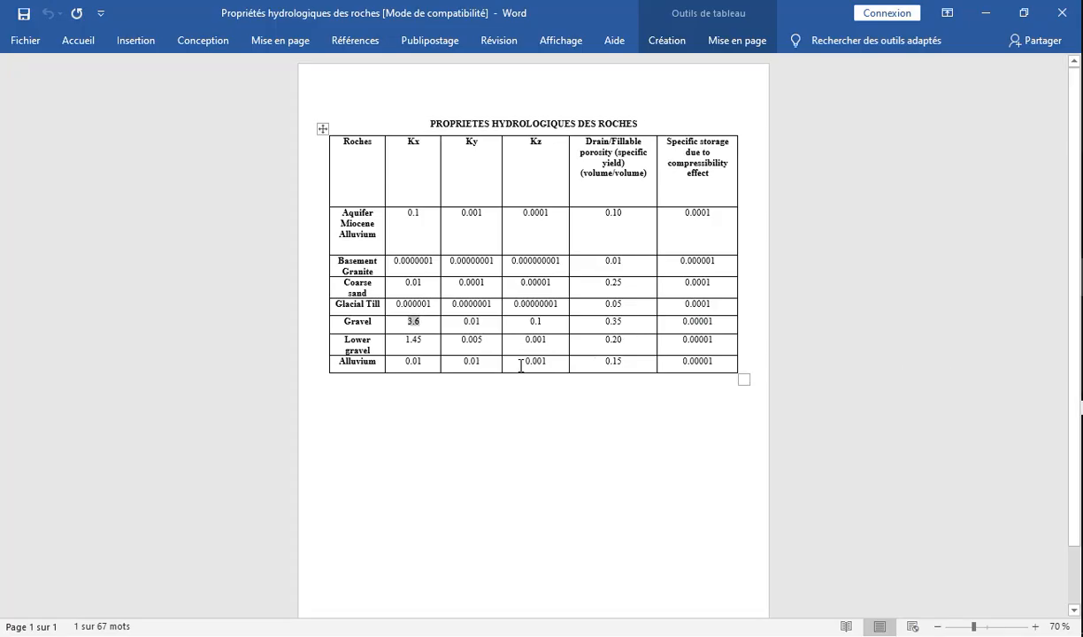
click(433, 348)
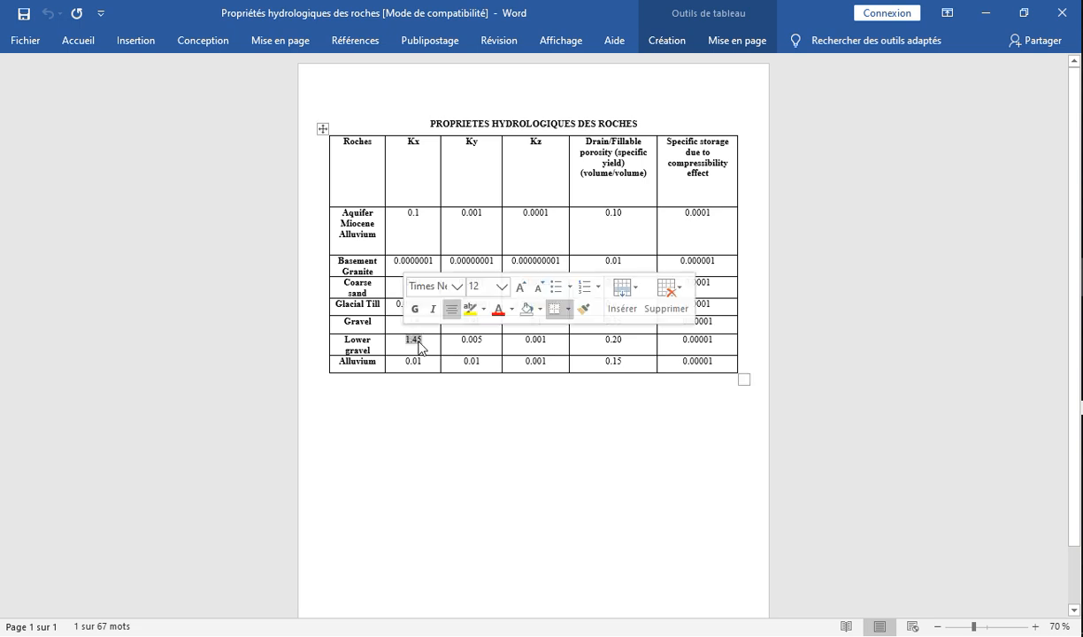
right_click(405, 338)
click(502, 62)
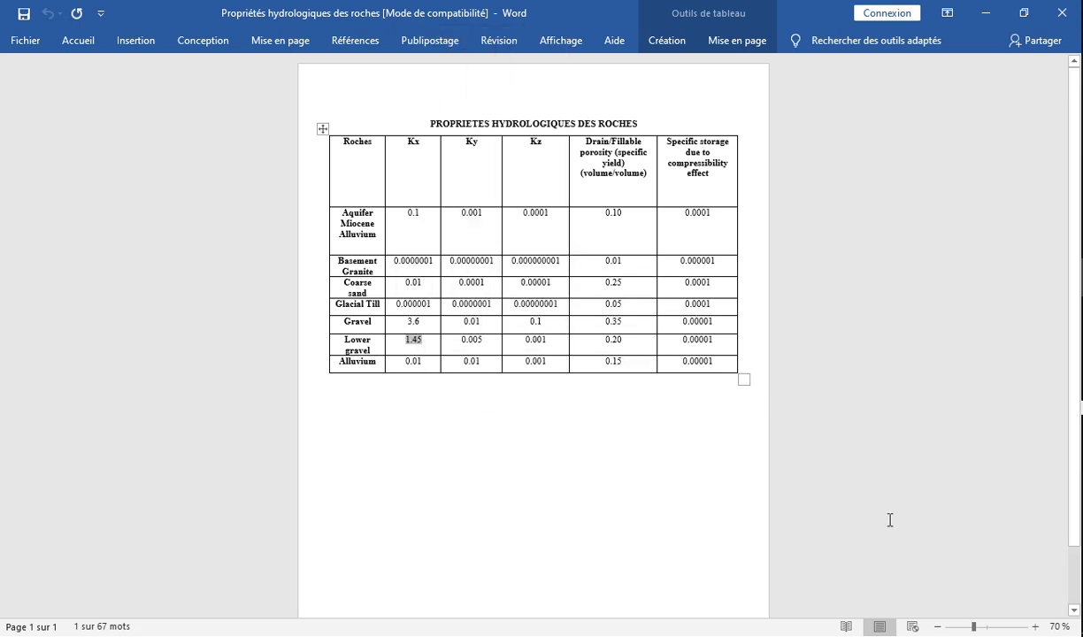
click(1081, 412)
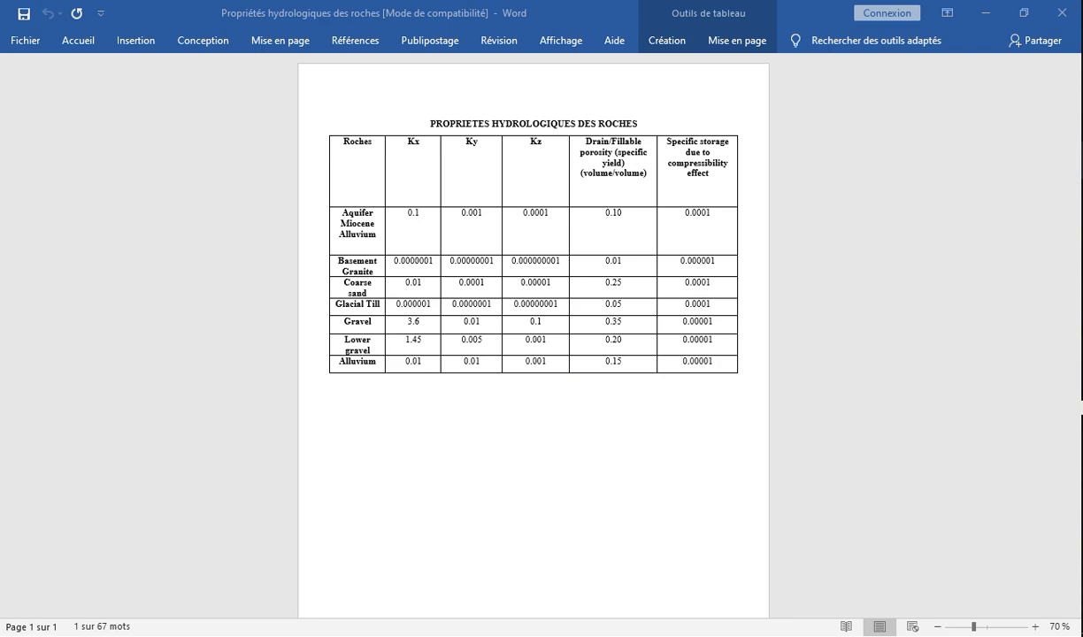
key(alt+Tab)
click(327, 307)
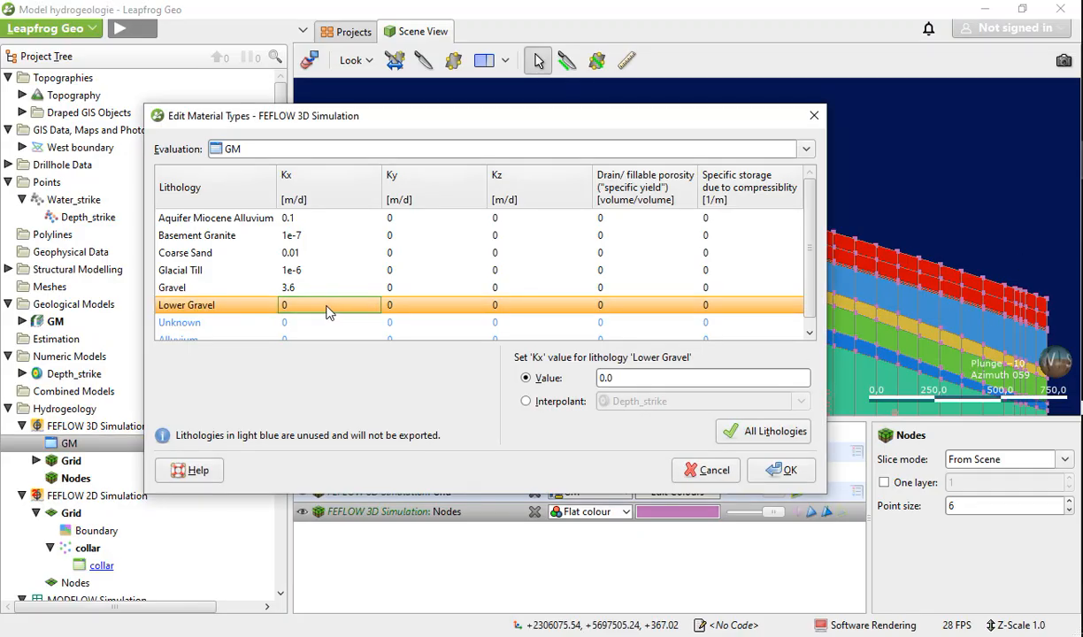
key(Tab)
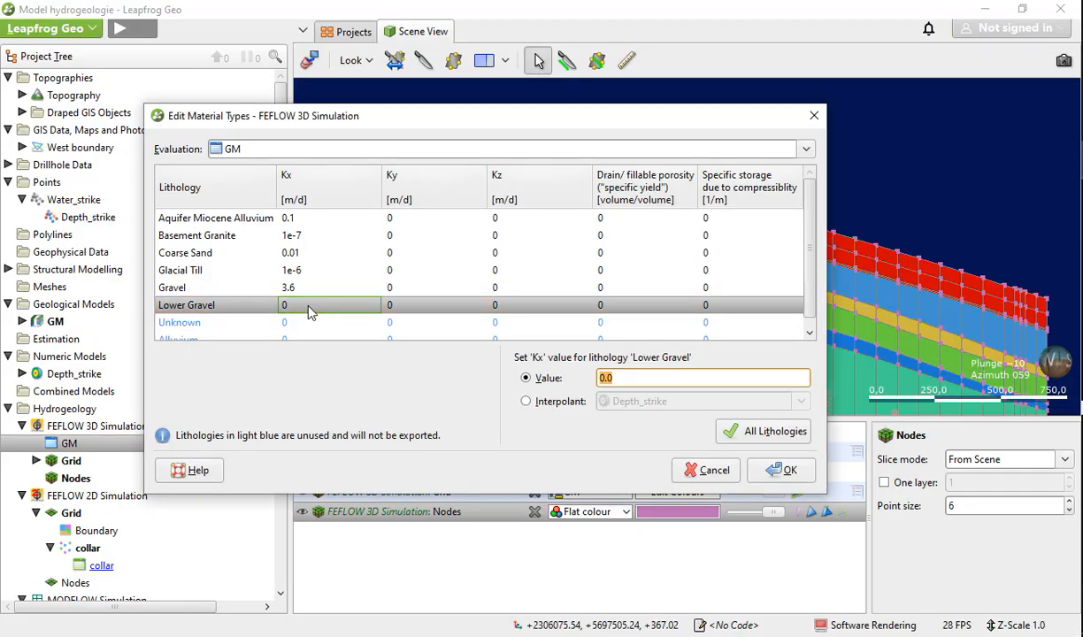
right_click(597, 379)
click(639, 416)
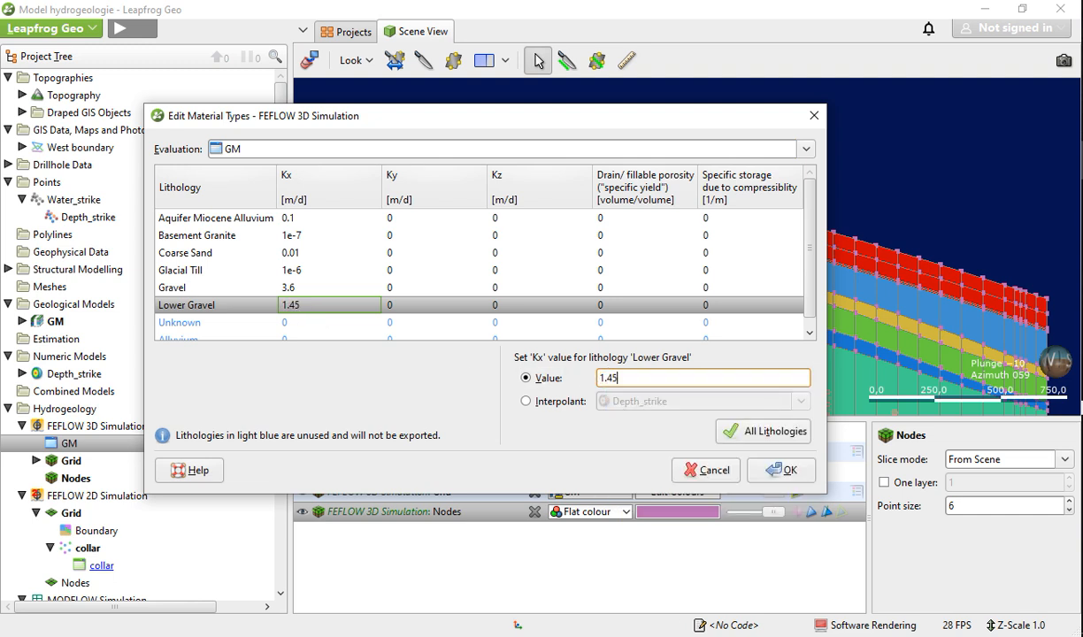
Set the Kx of Alluvium to 0.01 m/d, copying the value from the Word table into Leapfrog Geo
key(alt+Tab)
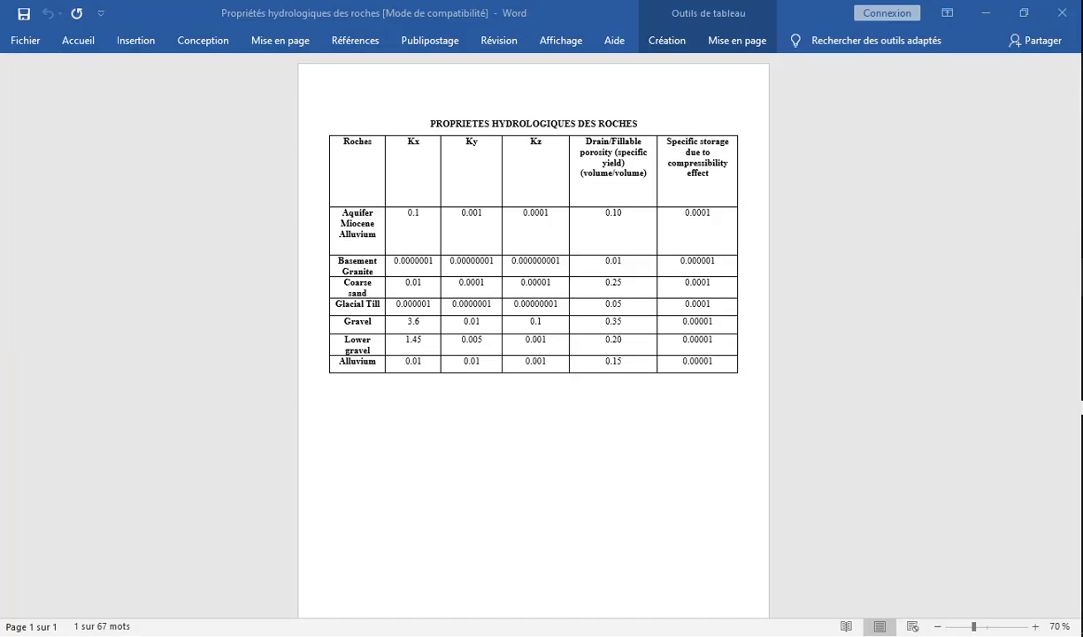
double_click(414, 362)
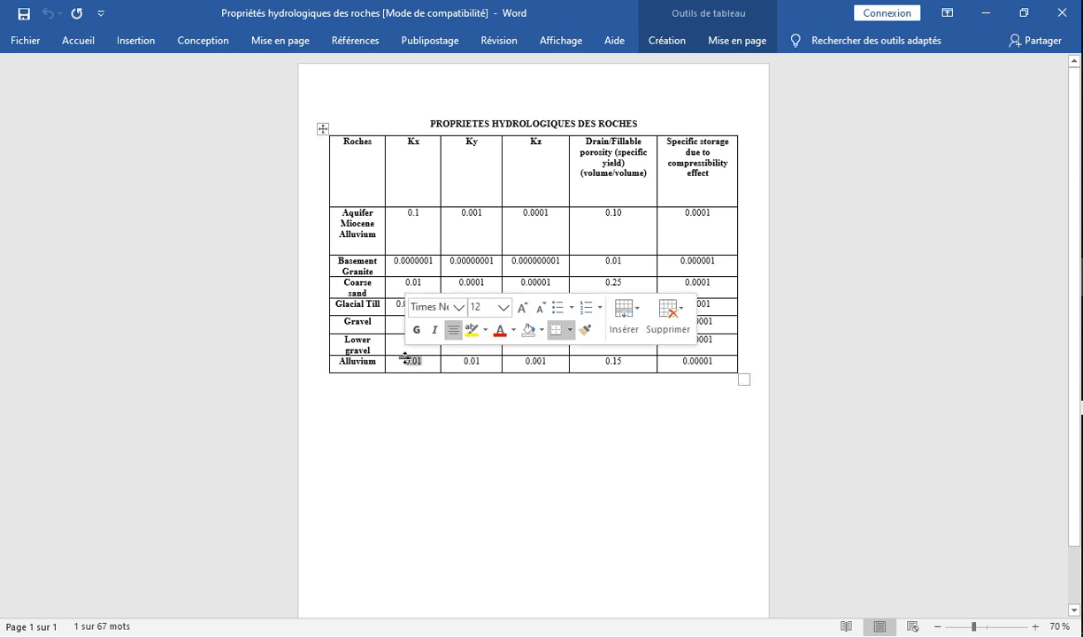
right_click(413, 363)
click(452, 80)
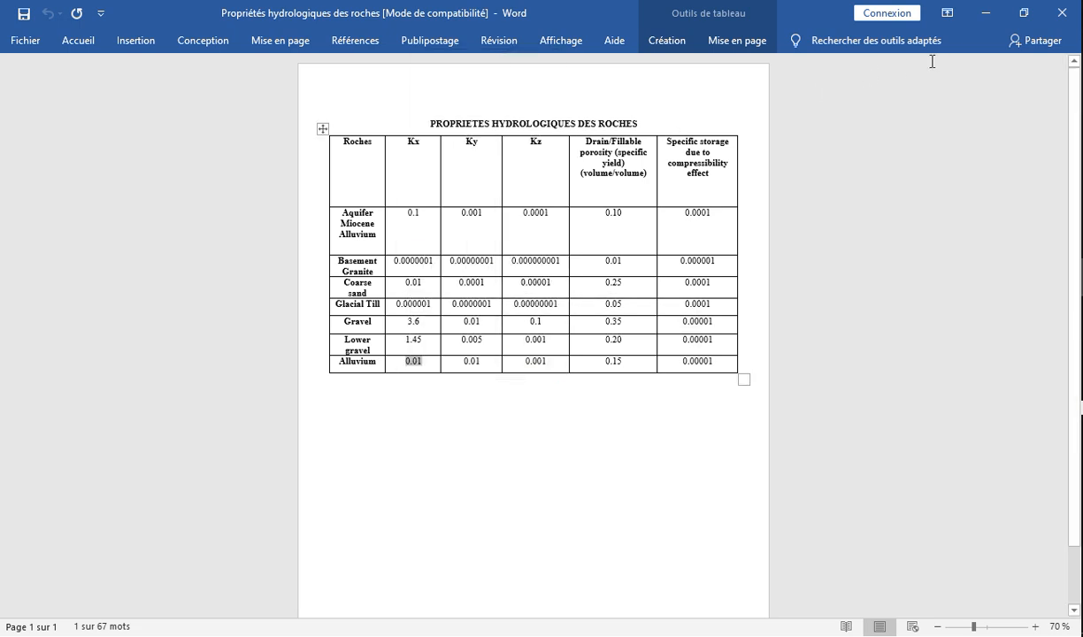
click(985, 13)
scroll(292, 328, down, 1)
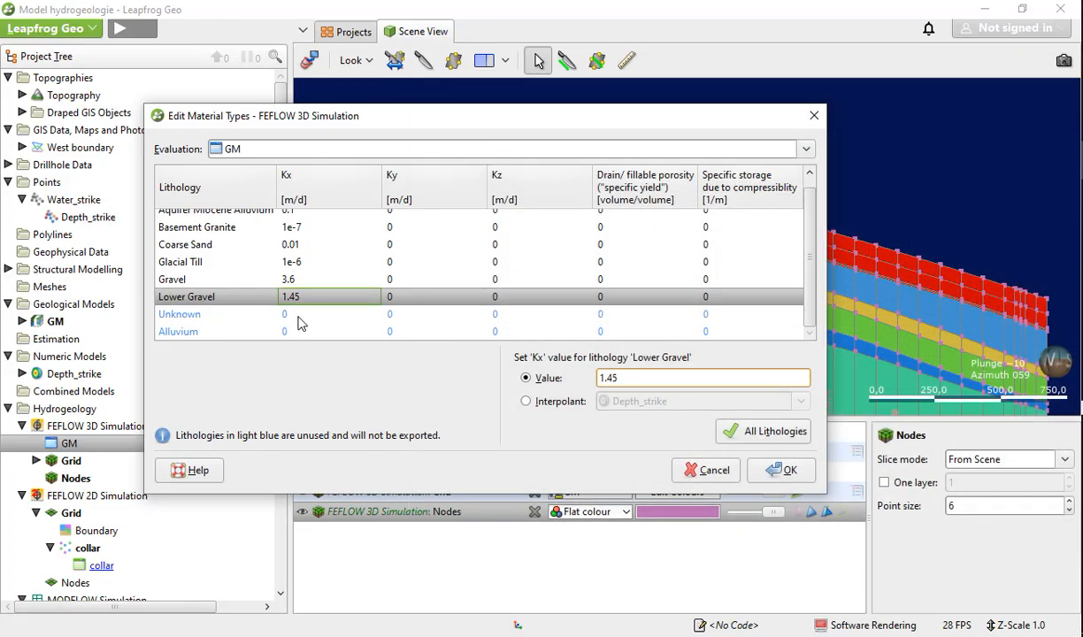
click(292, 334)
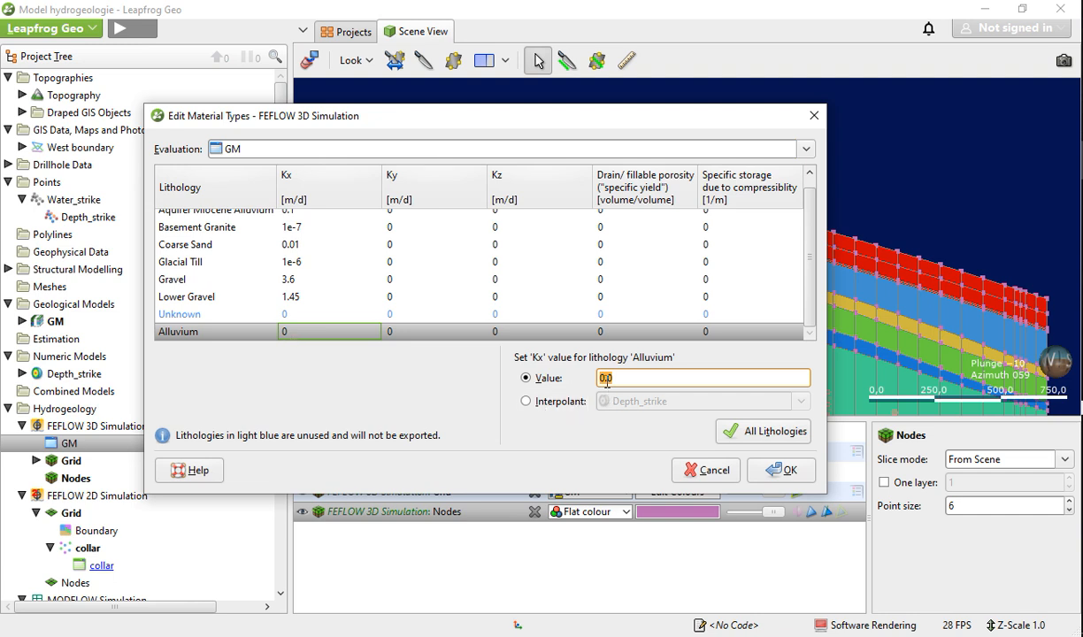
right_click(579, 373)
click(619, 417)
Set the Ky of Aquifer Miocene Alluvium to 0.001 m/d, copying the value from the Word table into Leapfrog Geo
scroll(385, 282, up, 1)
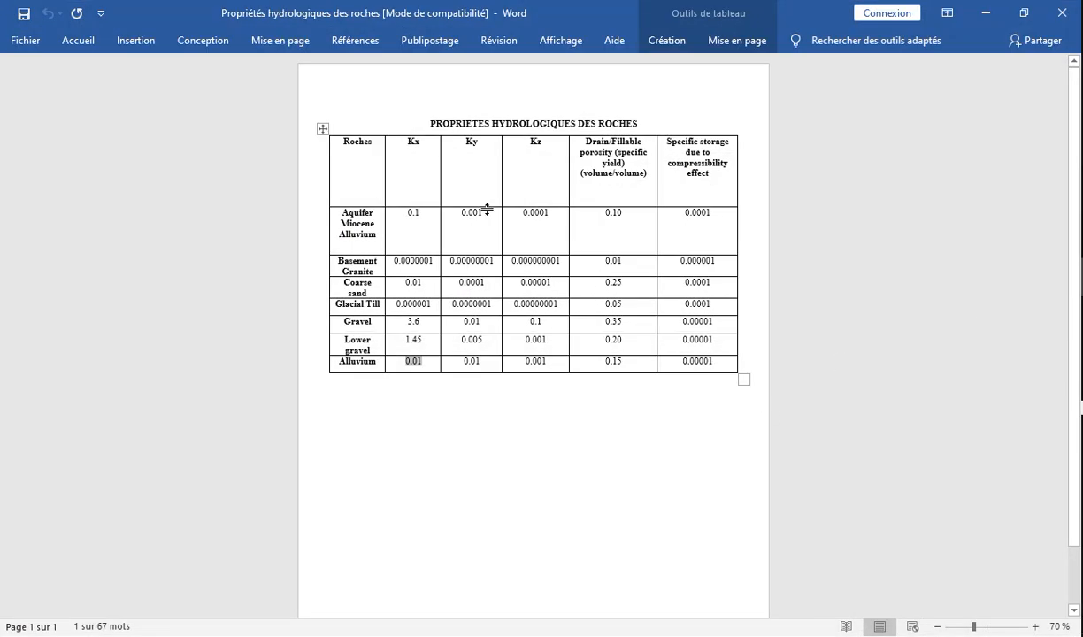
click(485, 216)
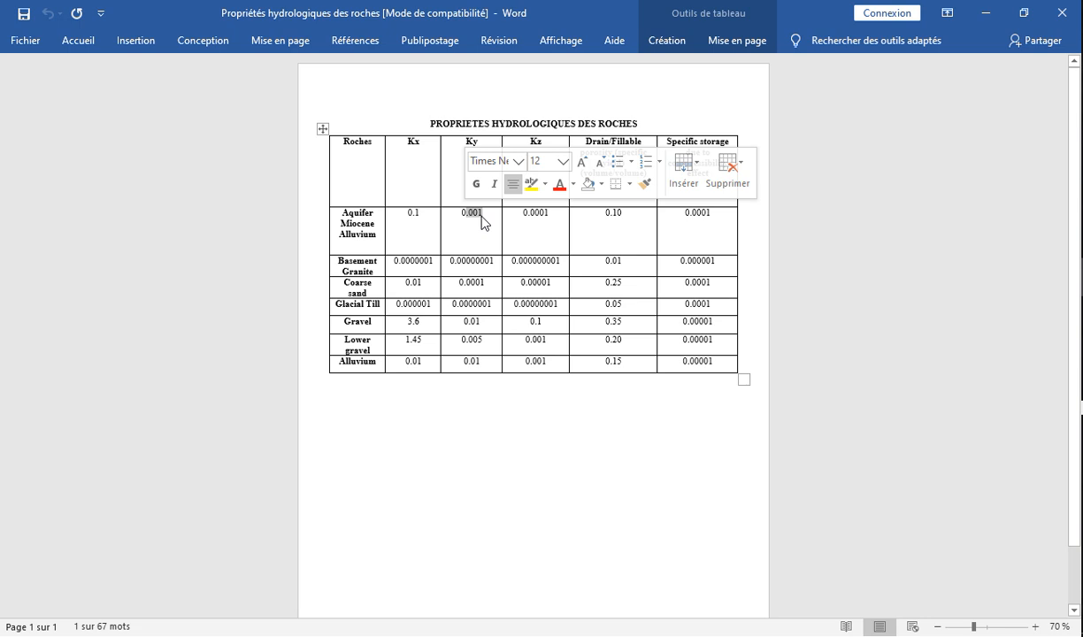
drag(484, 216, 456, 212)
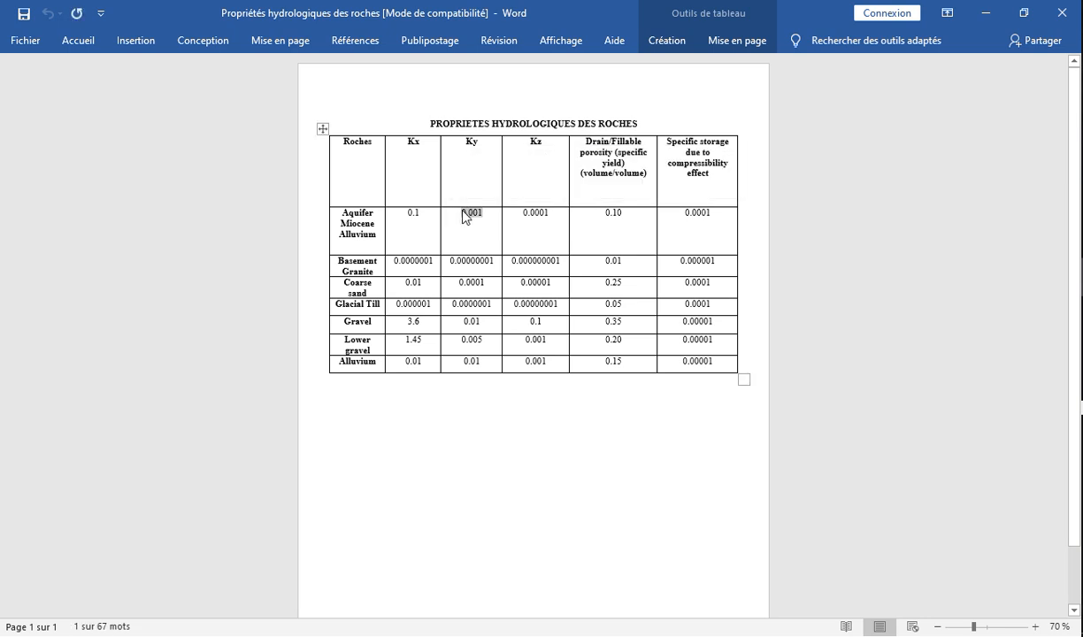
right_click(462, 206)
click(496, 237)
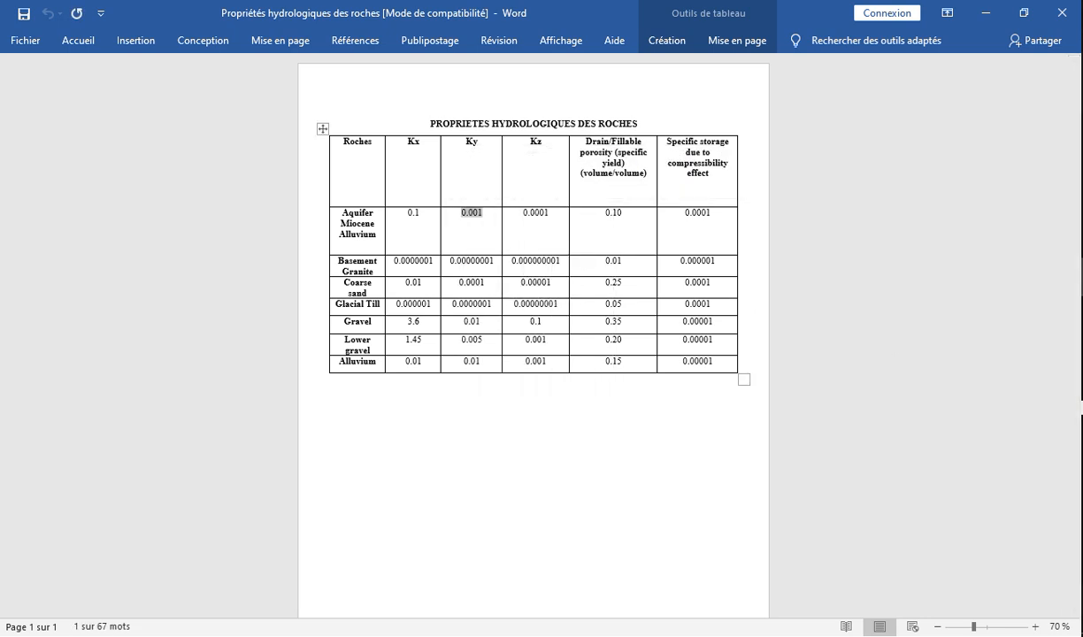
key(alt+Tab)
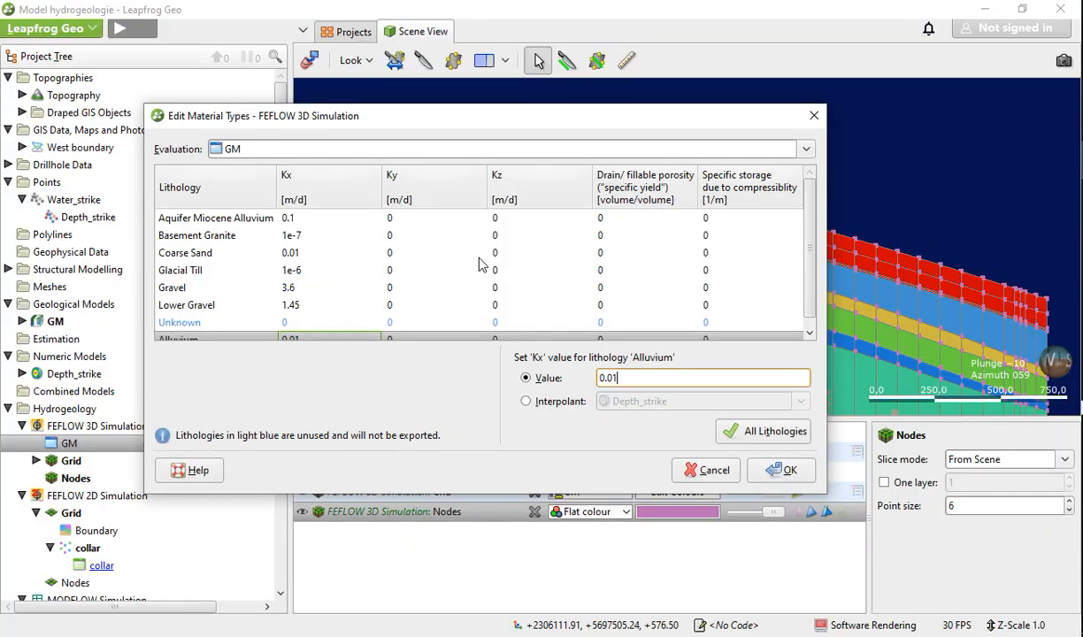
click(391, 218)
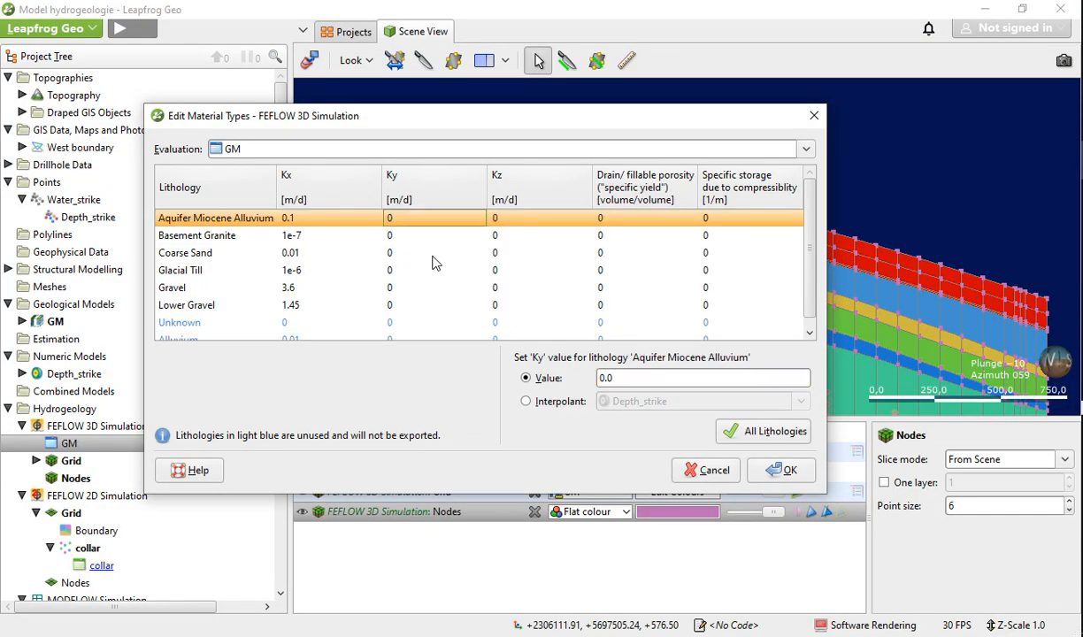
right_click(609, 379)
click(624, 418)
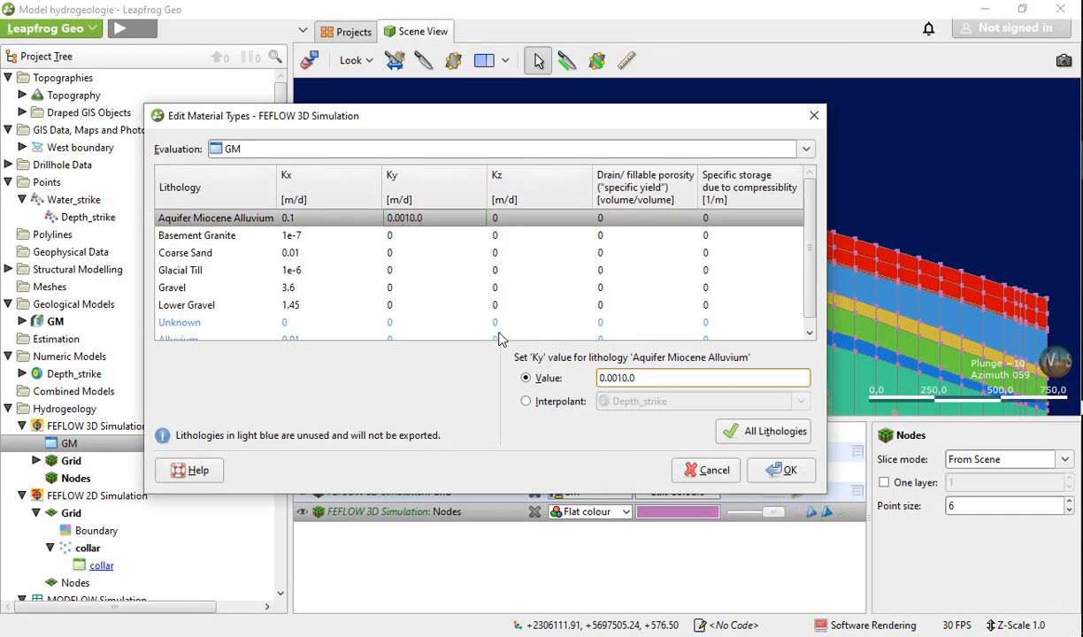
click(417, 241)
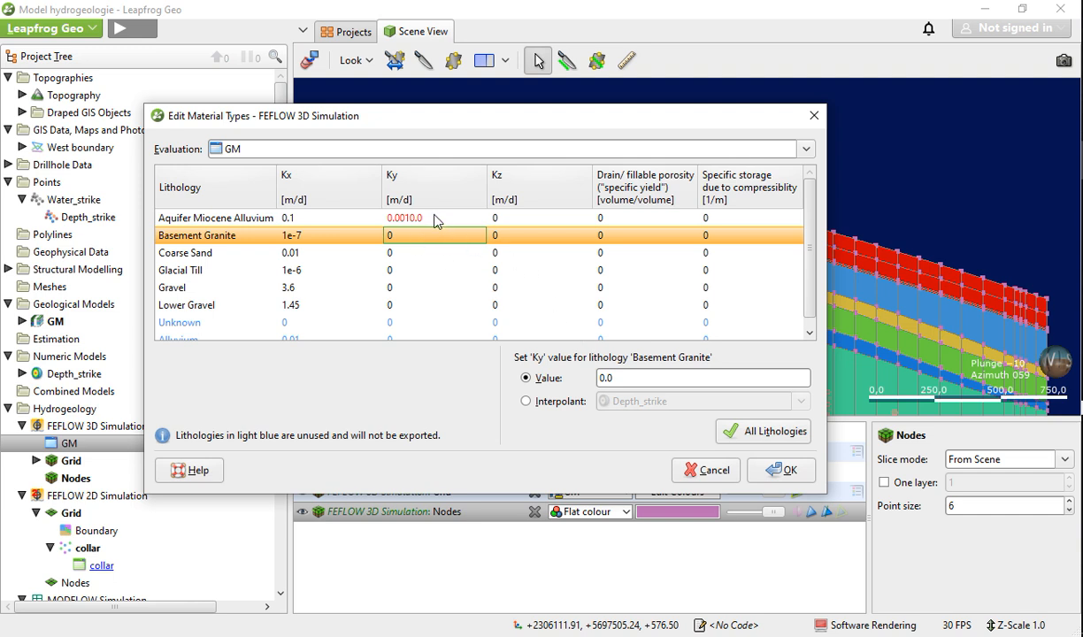
click(418, 216)
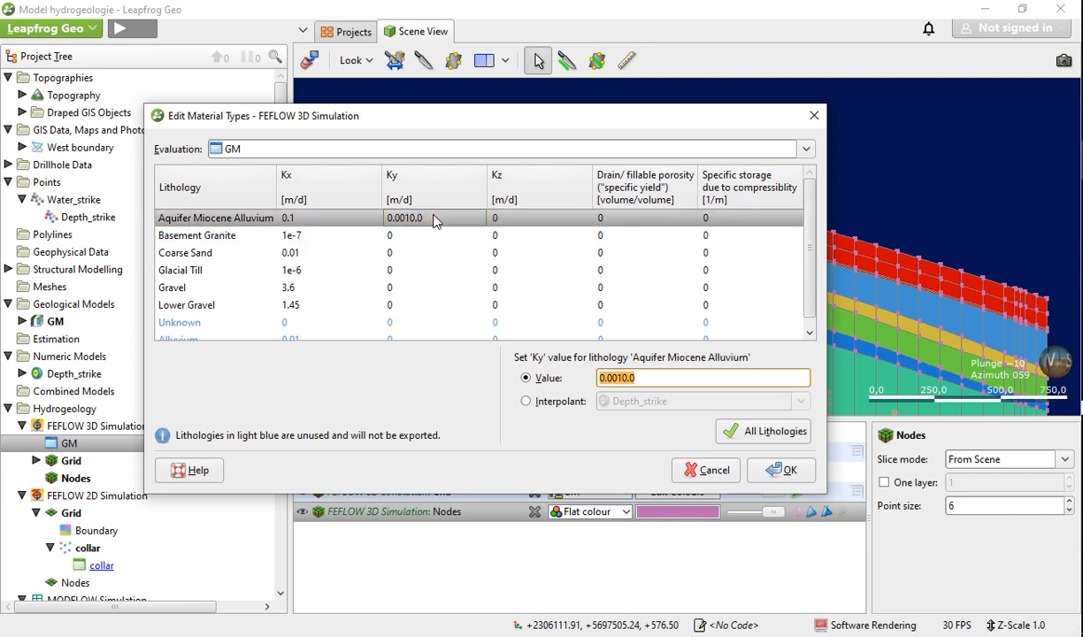
click(647, 378)
key(BackSpace)
Set the Ky of Basement Granite to 0.00000001 m/d, copying the value from the Word table into Leapfrog Geo
click(393, 237)
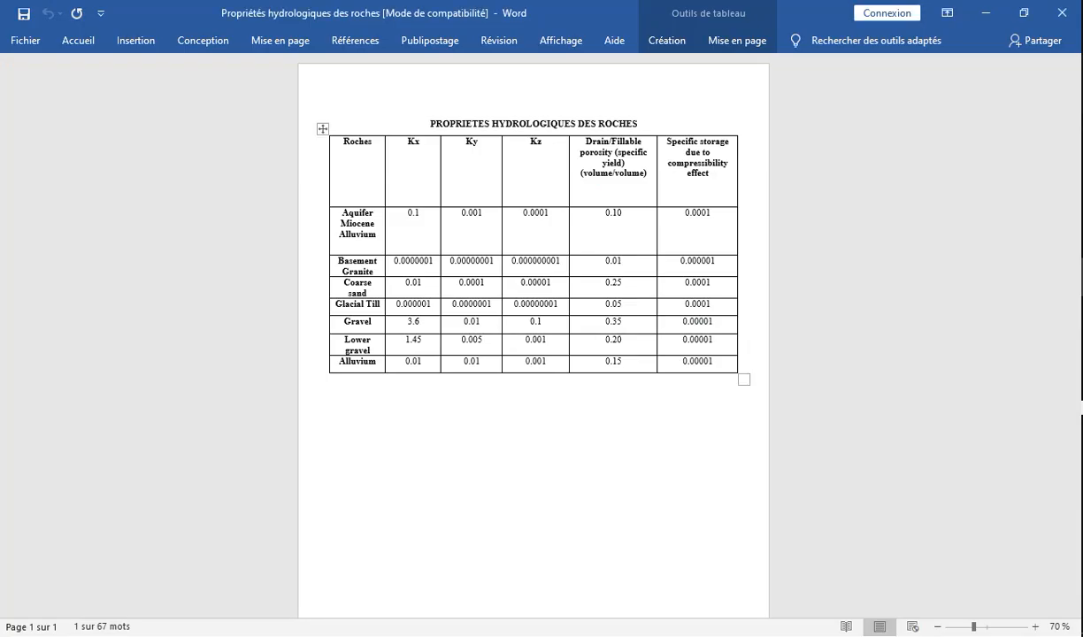
double_click(472, 213)
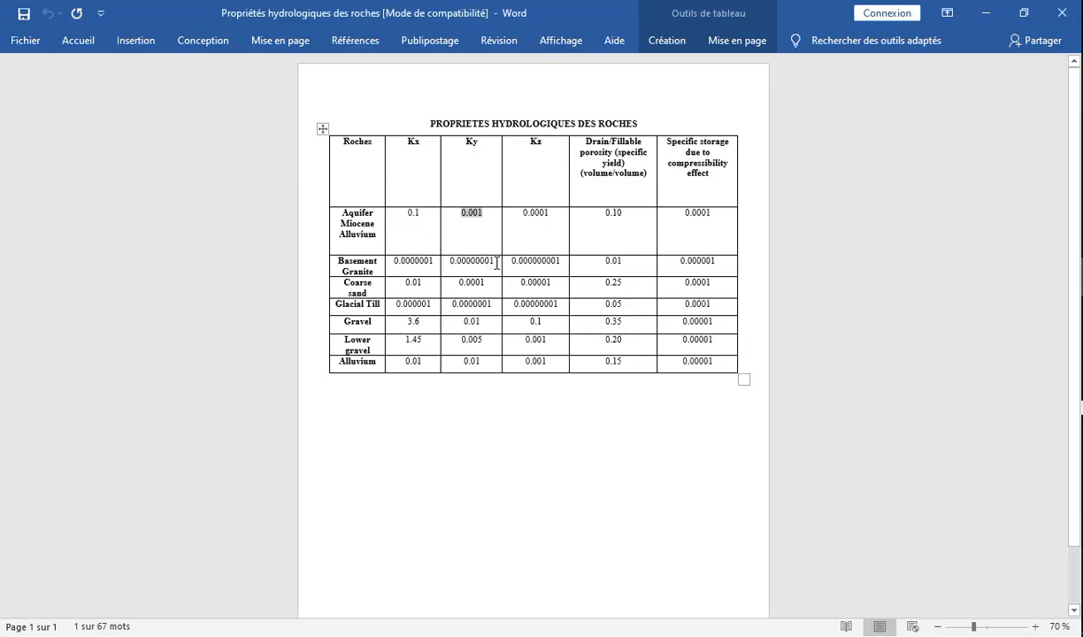
drag(497, 263, 454, 265)
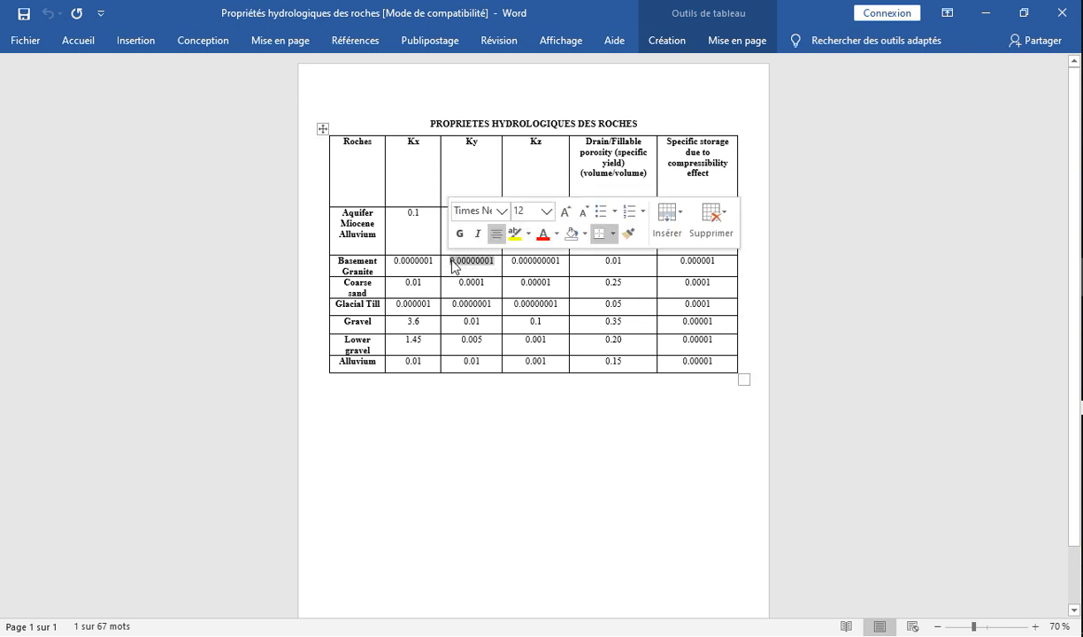
right_click(451, 263)
click(496, 290)
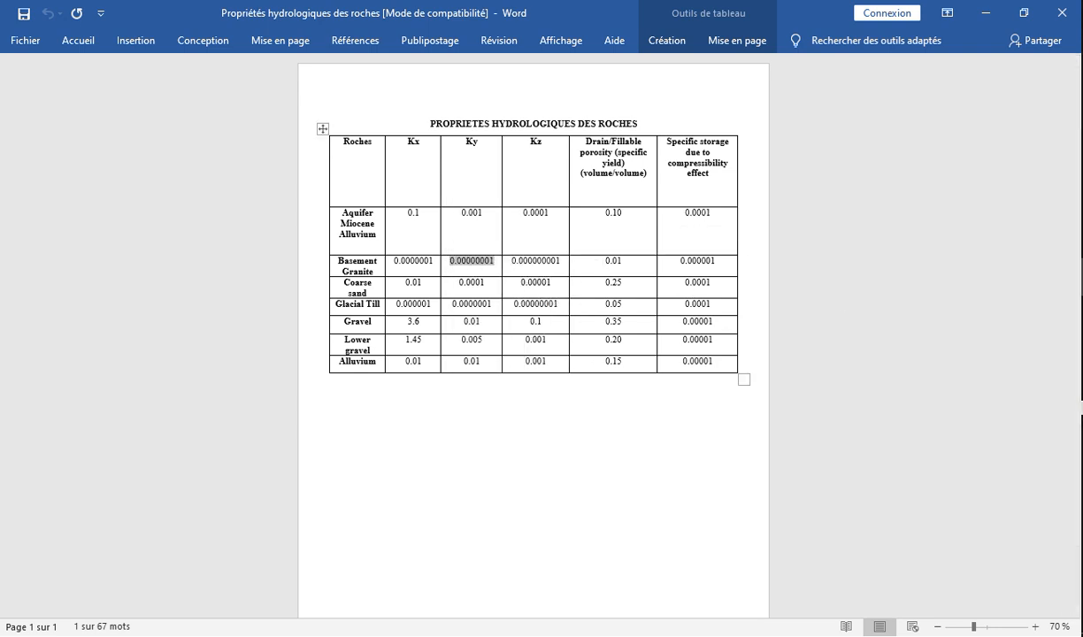
key(alt+Tab)
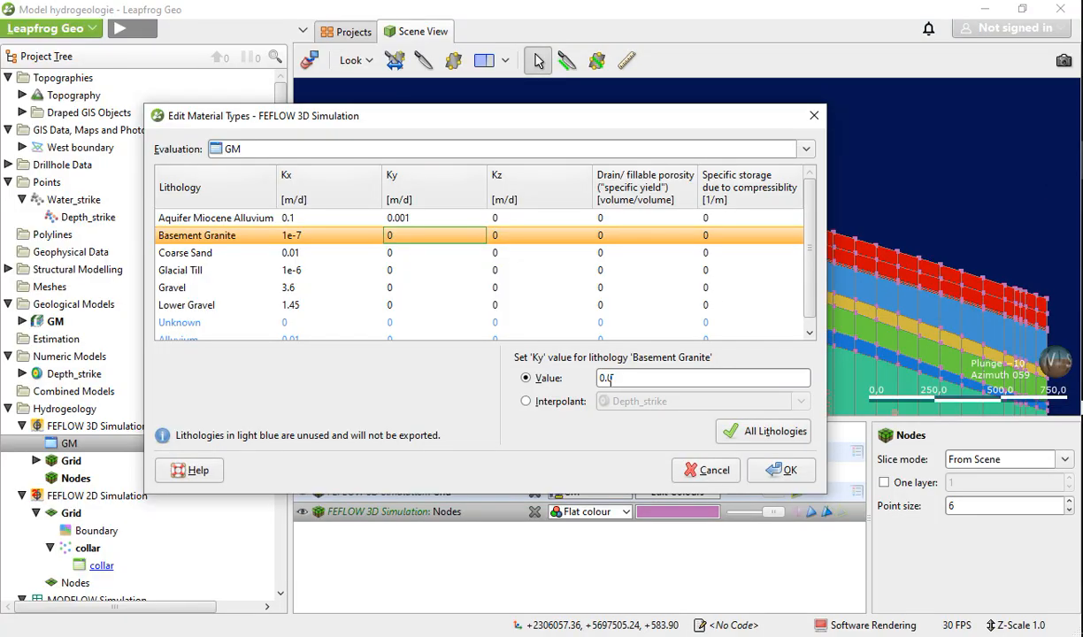
right_click(610, 379)
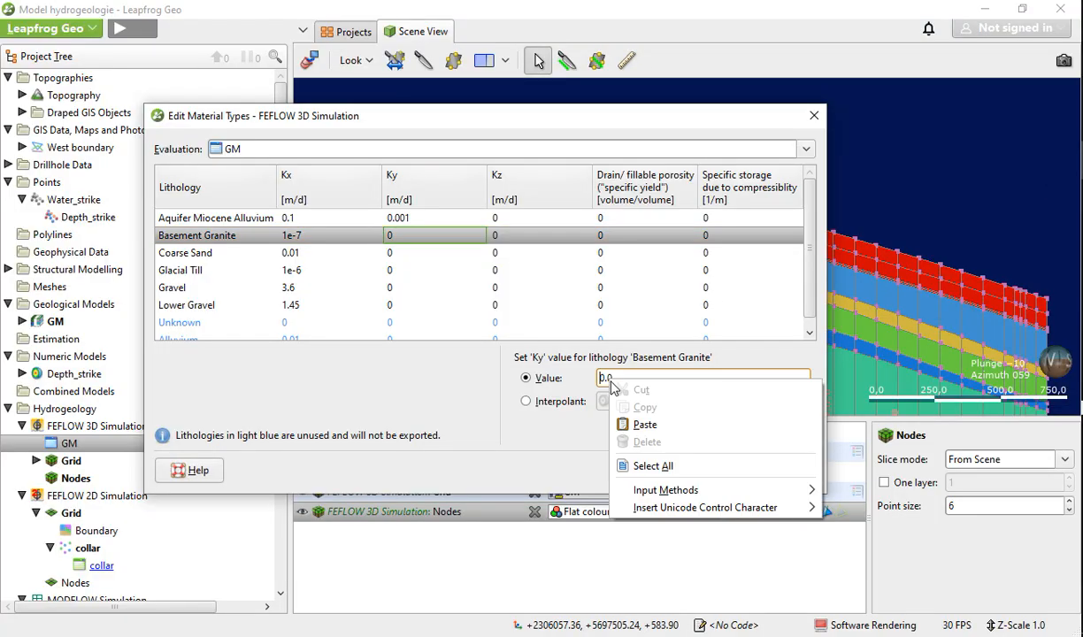
click(646, 425)
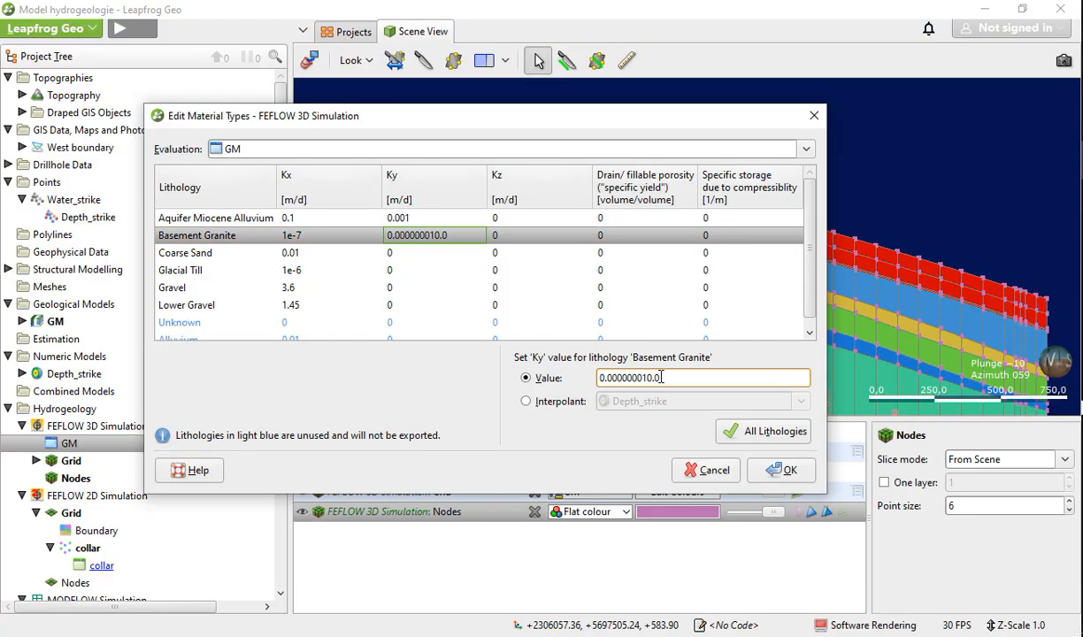
drag(663, 378, 651, 379)
key(BackSpace)
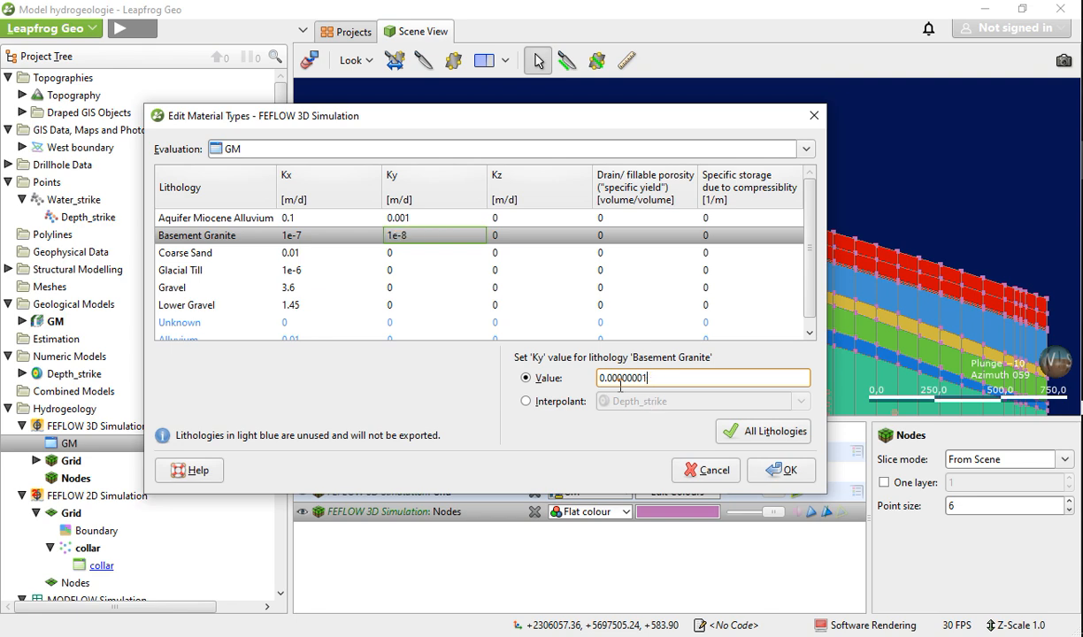
Set the Ky of Coarse Sand to 0.0001 m/d, copying the value from the Word table into Leapfrog Geo
click(395, 252)
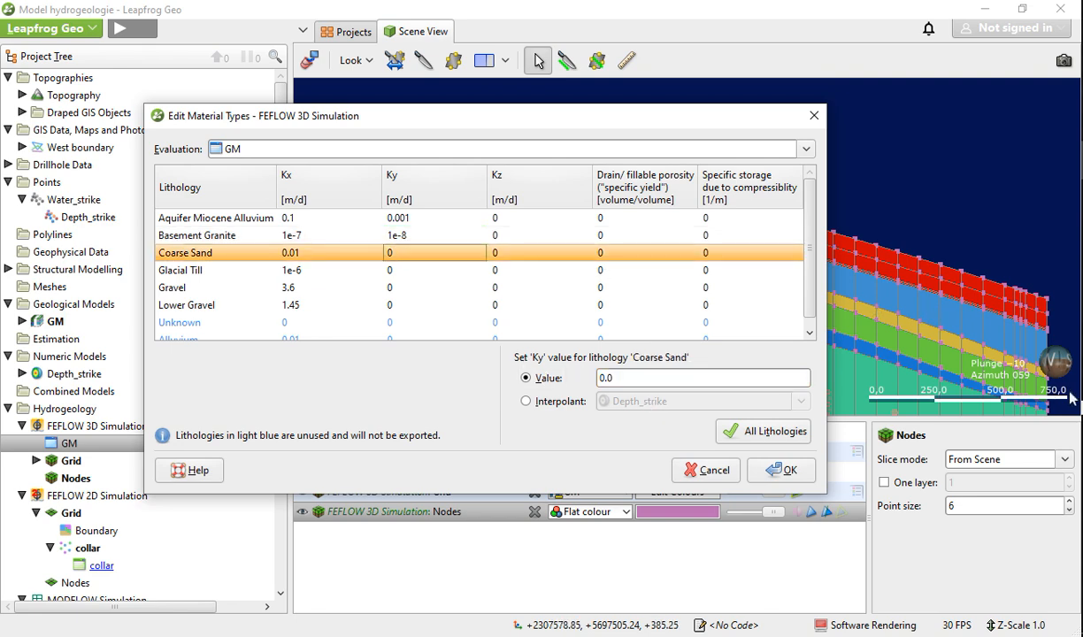
key(alt+Tab)
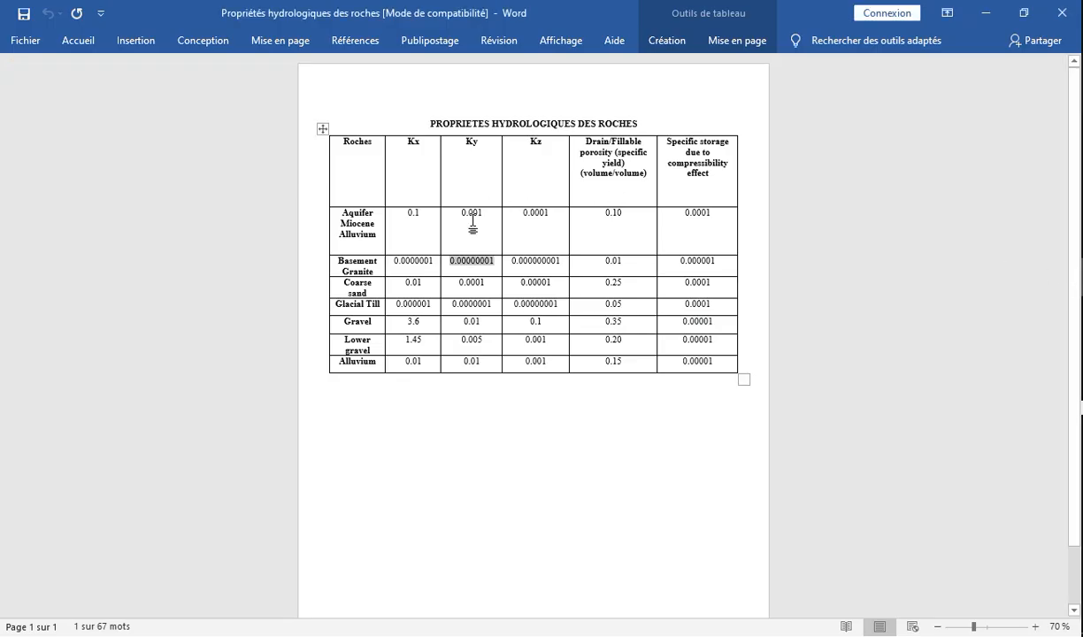
double_click(471, 282)
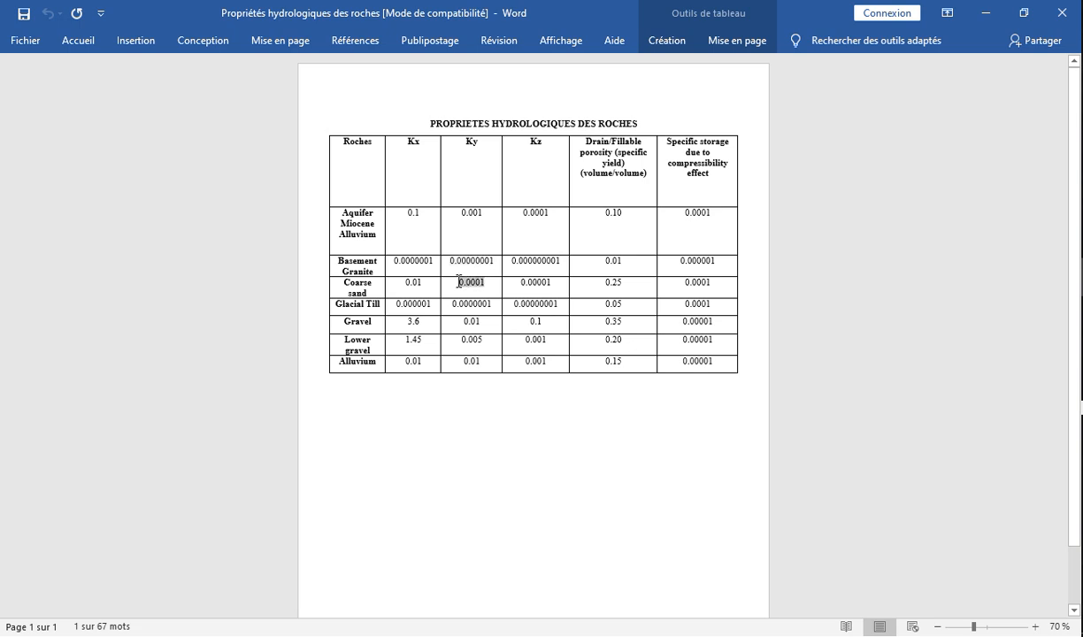
right_click(460, 284)
click(492, 315)
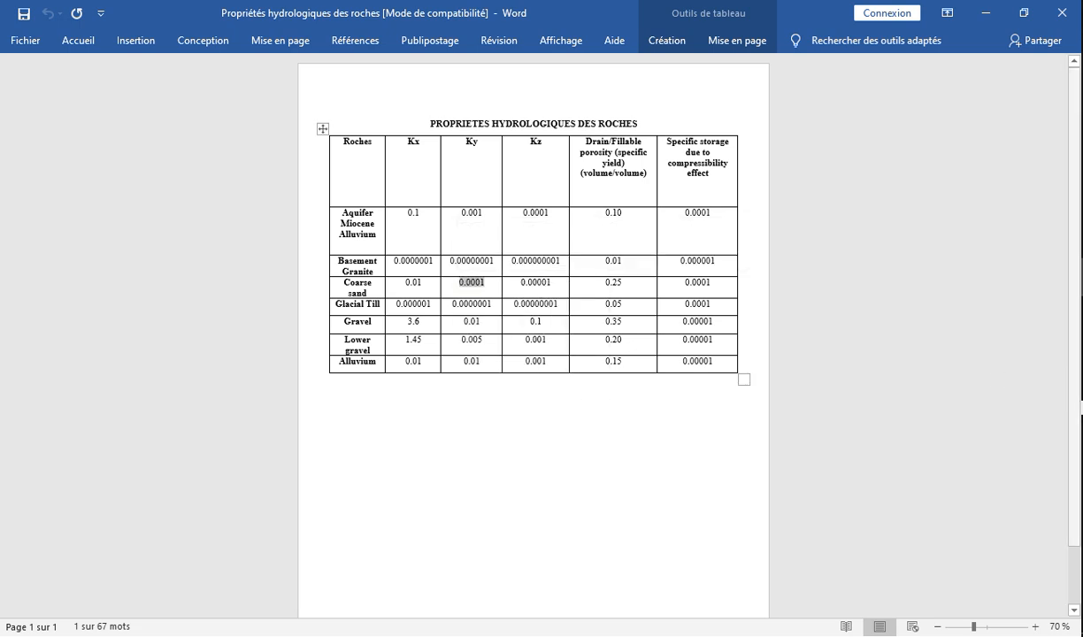
key(alt+Tab)
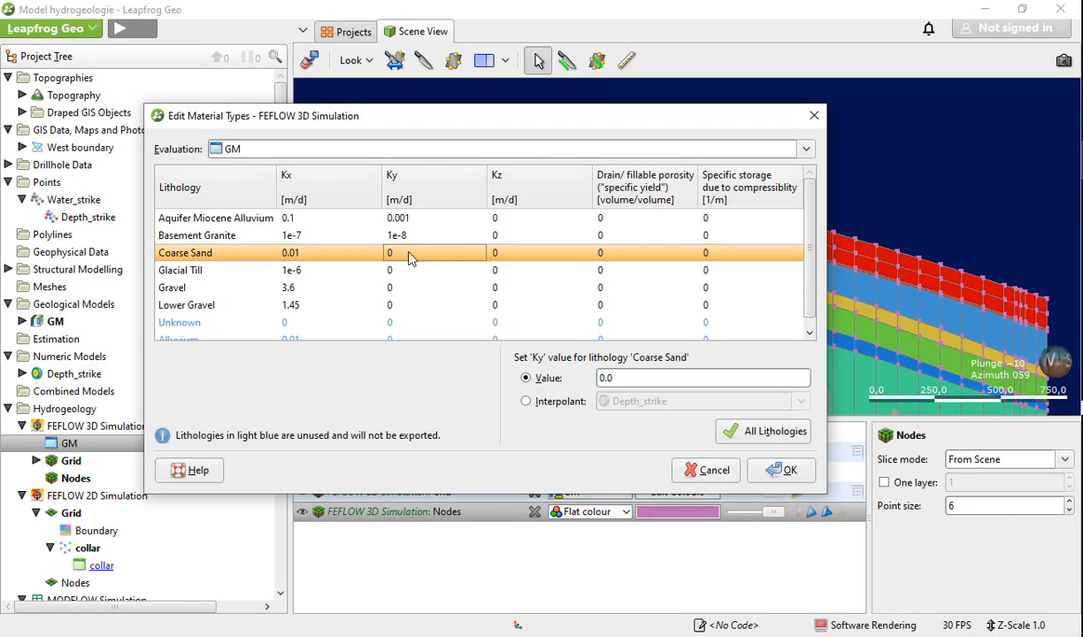
right_click(610, 381)
click(610, 409)
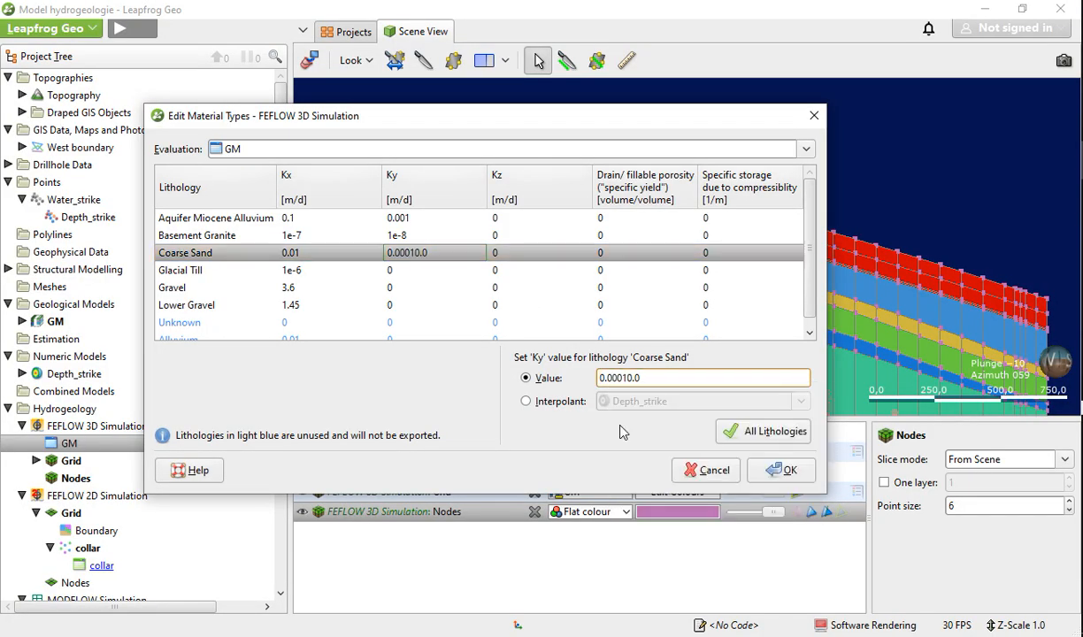
click(425, 253)
click(650, 378)
key(BackSpace)
key(BackSpace)
key(BackSpace)
click(403, 255)
Set the Ky of Glacial Till to 0.0000001 m/d, copying the value from the Word table into Leapfrog Geo
click(404, 270)
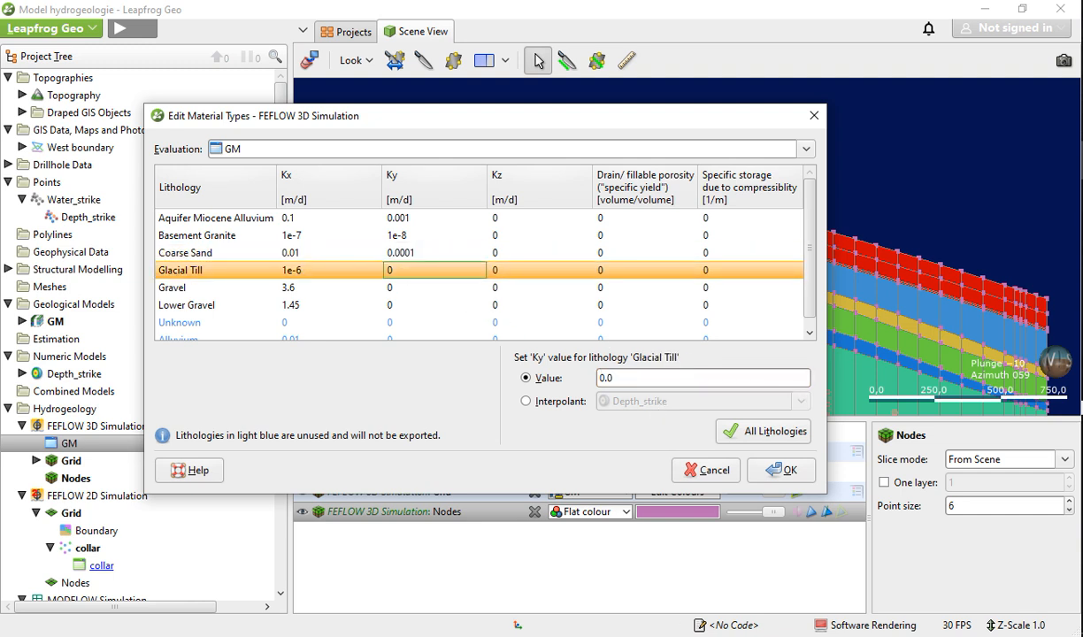
key(alt+Tab)
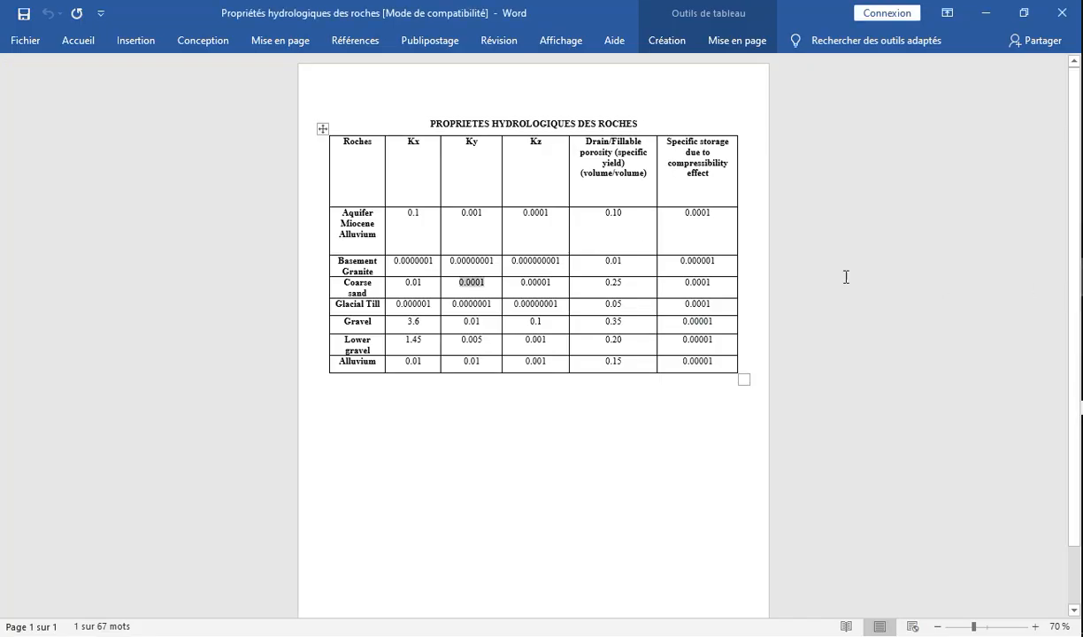
drag(493, 305, 452, 304)
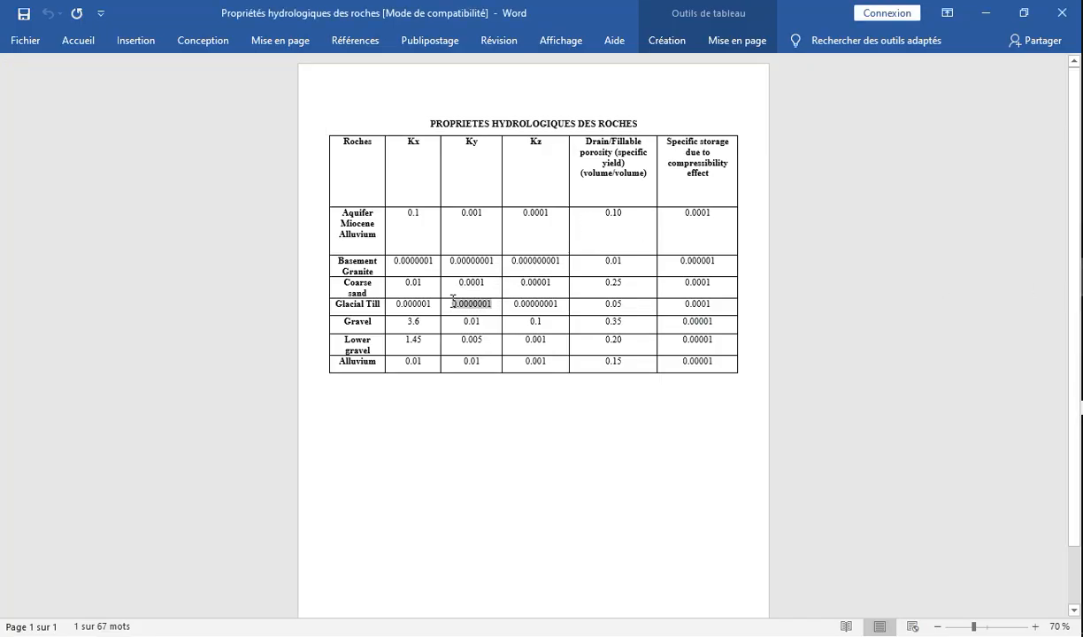
right_click(457, 304)
click(485, 335)
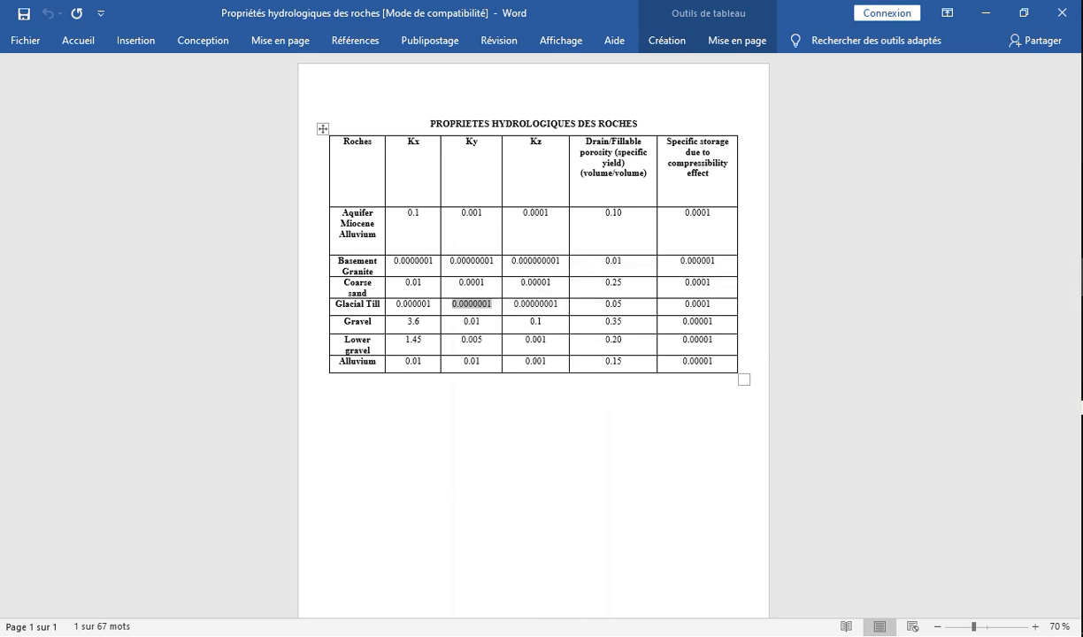
key(alt+Tab)
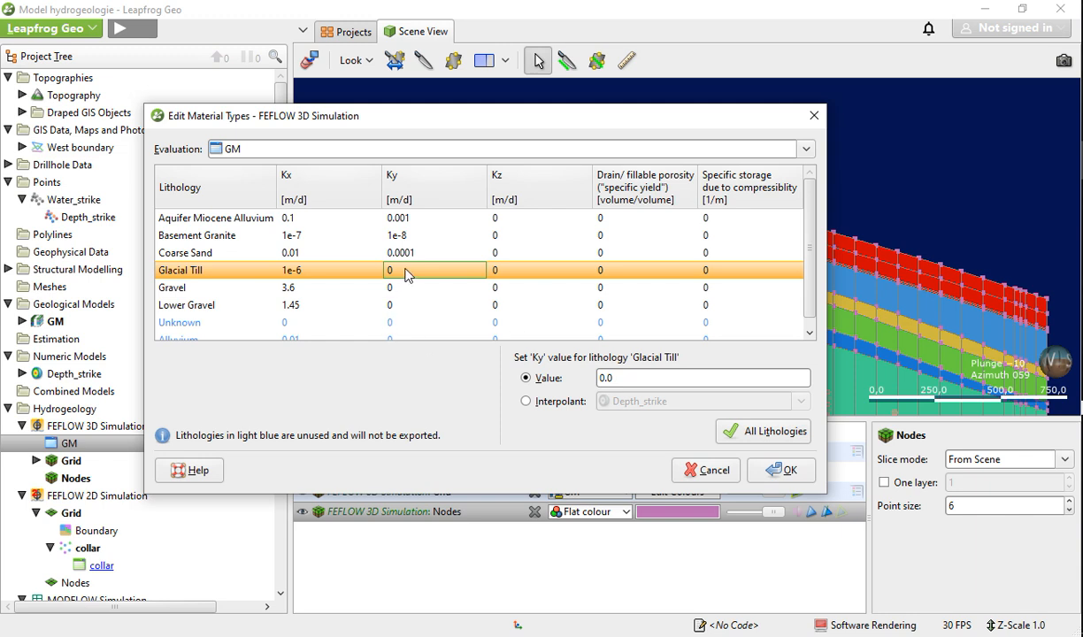
right_click(602, 379)
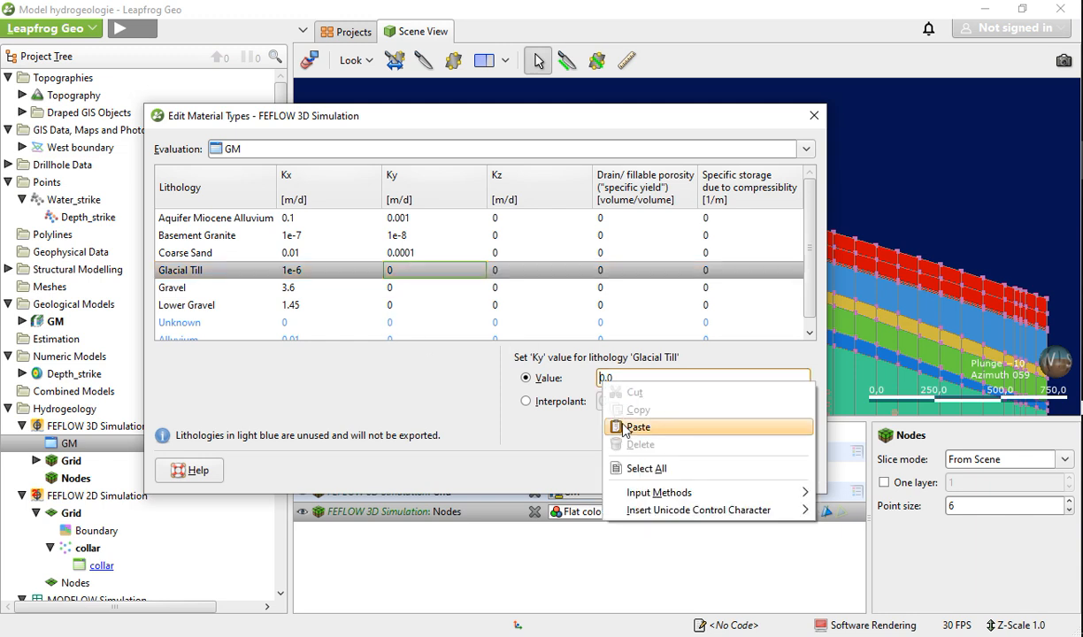
click(611, 407)
drag(659, 380, 647, 381)
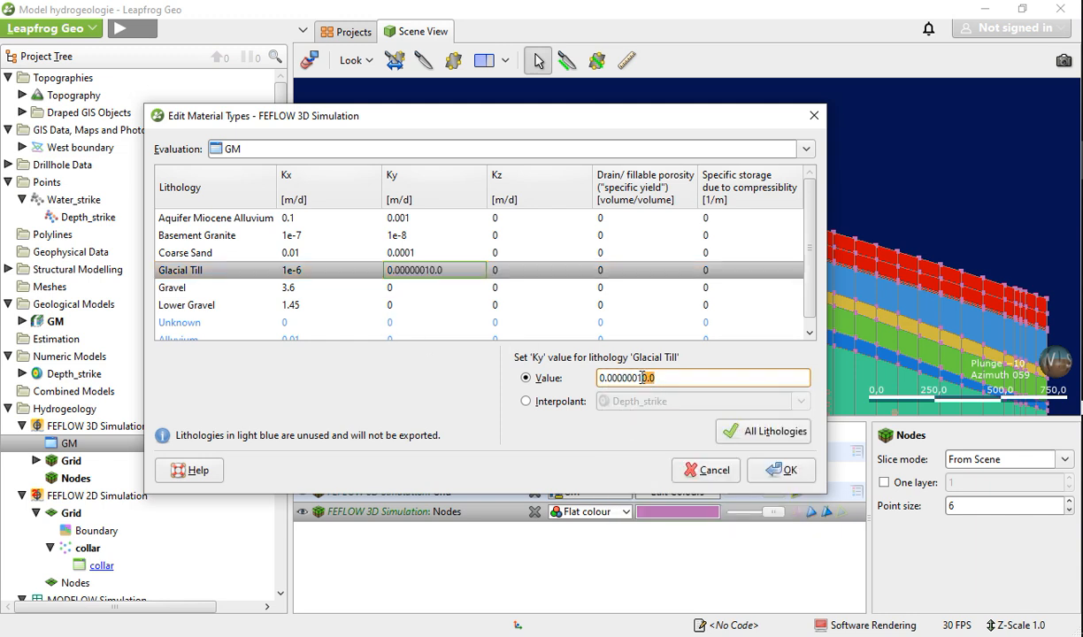
key(Delete)
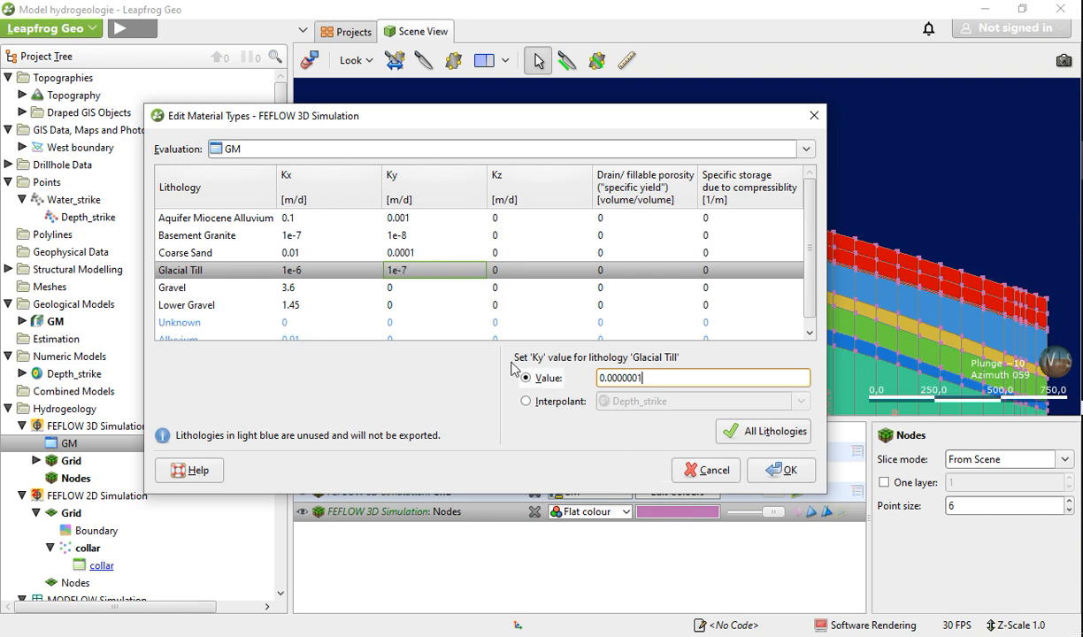
Set the Ky of Gravel to 0.01 m/d, copying the value from the Word table into Leapfrog Geo
click(415, 295)
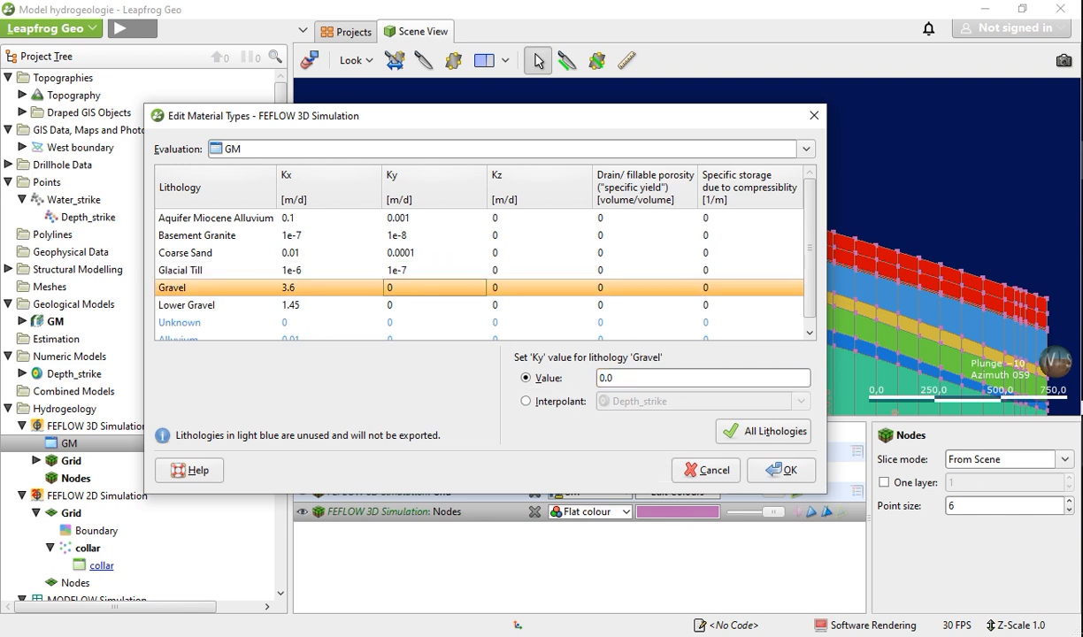
key(alt+Tab)
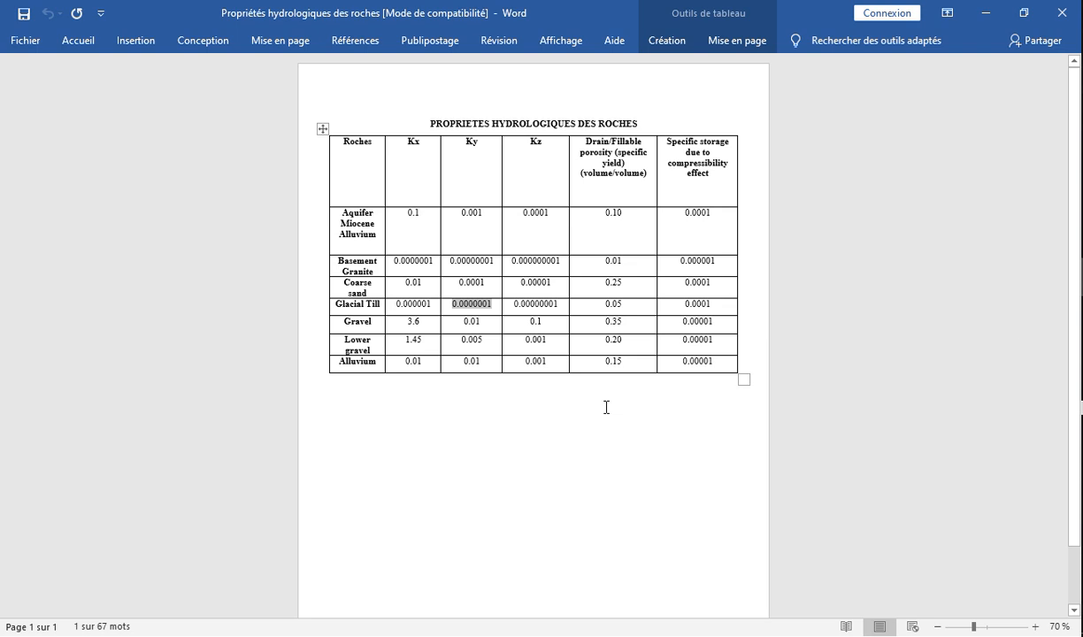
drag(495, 324, 461, 324)
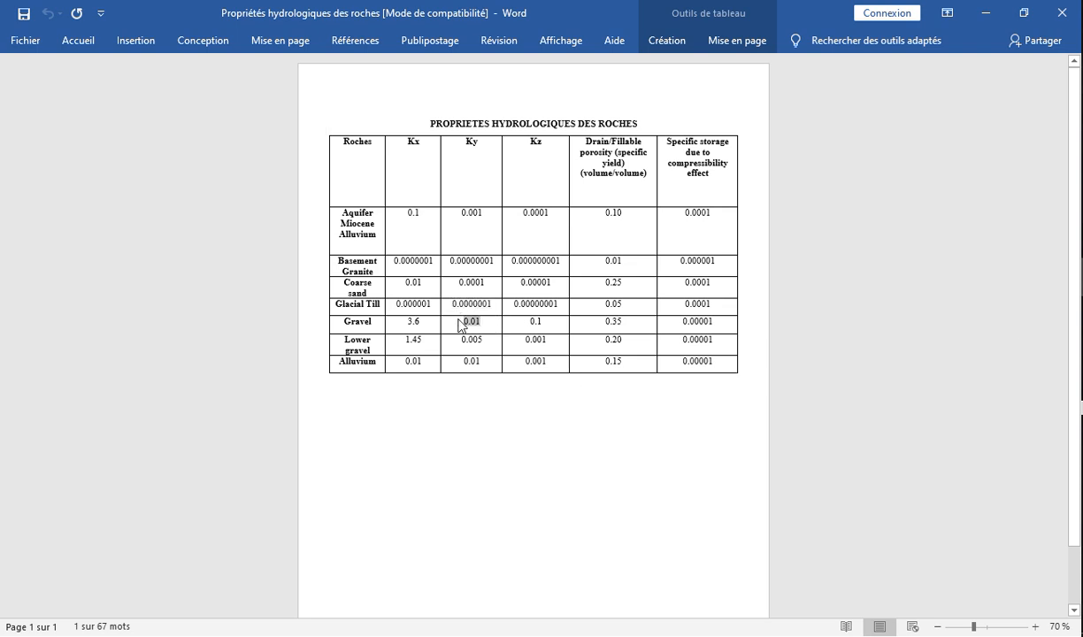
right_click(472, 319)
click(496, 347)
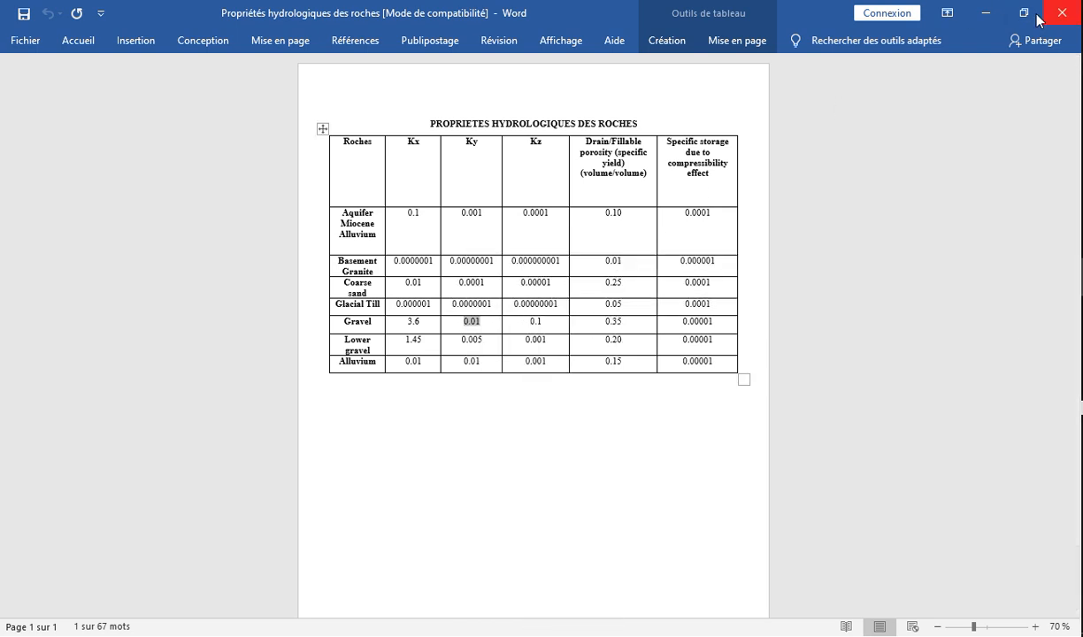
click(986, 13)
click(405, 290)
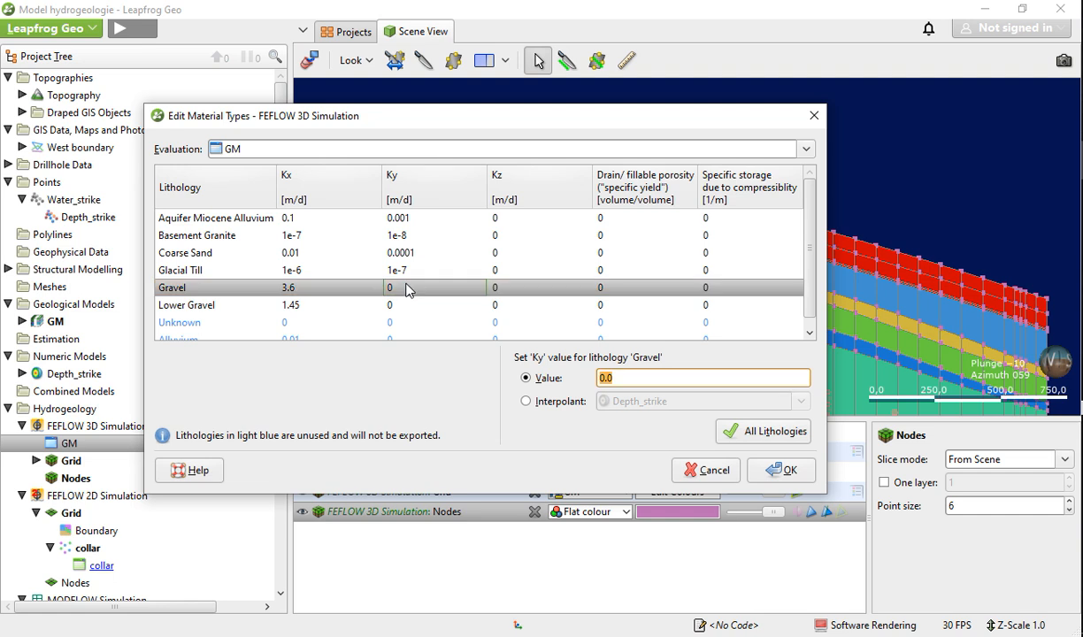
right_click(610, 380)
click(640, 424)
Set the Ky of Lower Gravel to 0.005 m/d, copying the value from the Word table into Leapfrog Geo
click(422, 305)
key(alt+Tab)
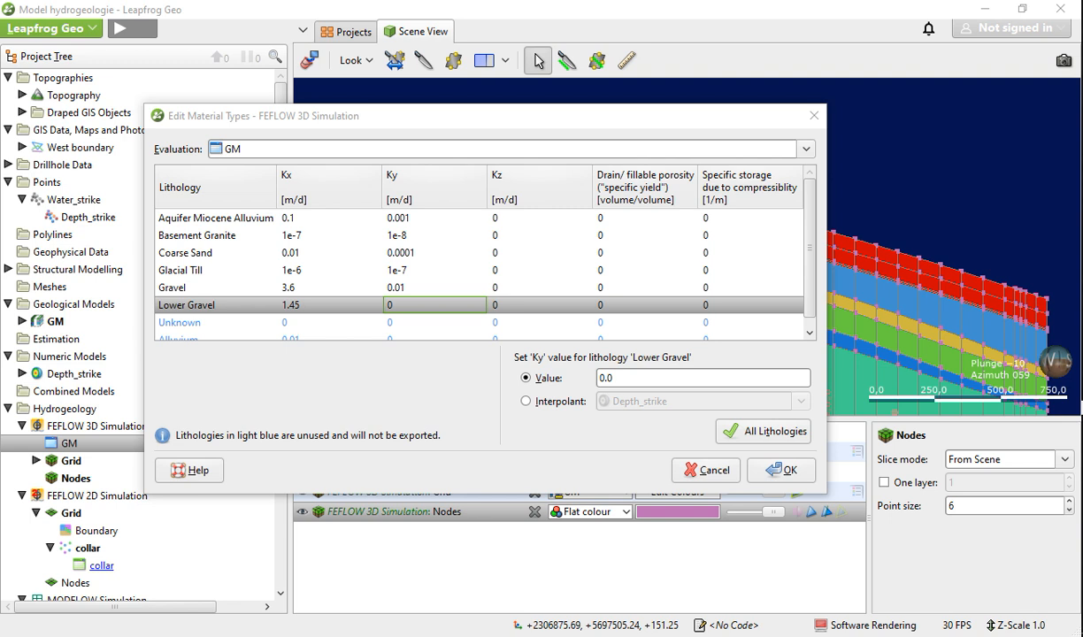
key(alt+Tab)
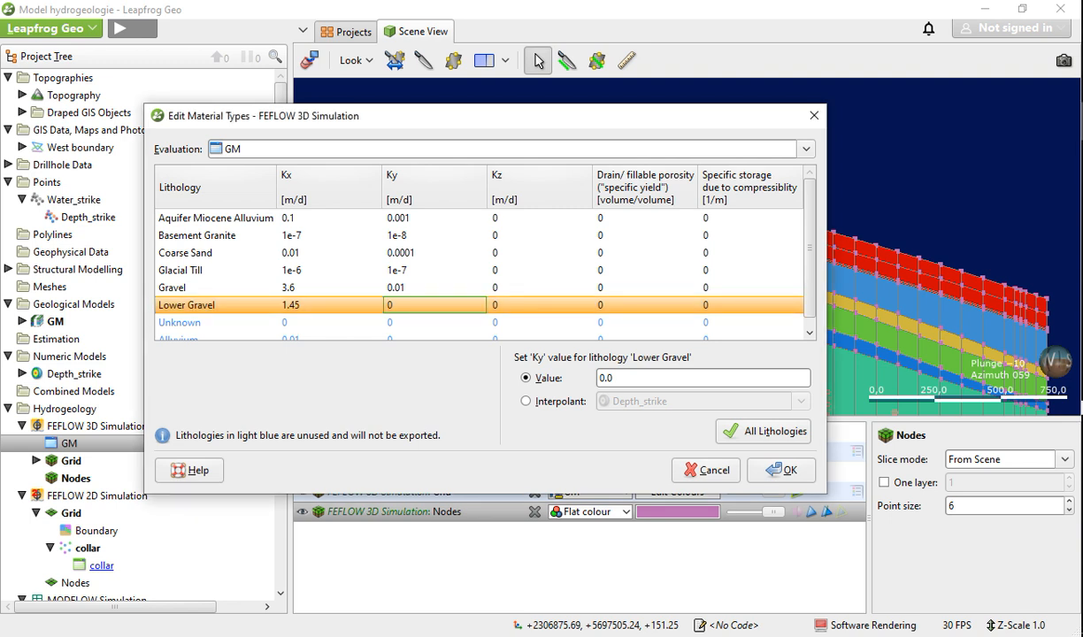
key(alt+Tab)
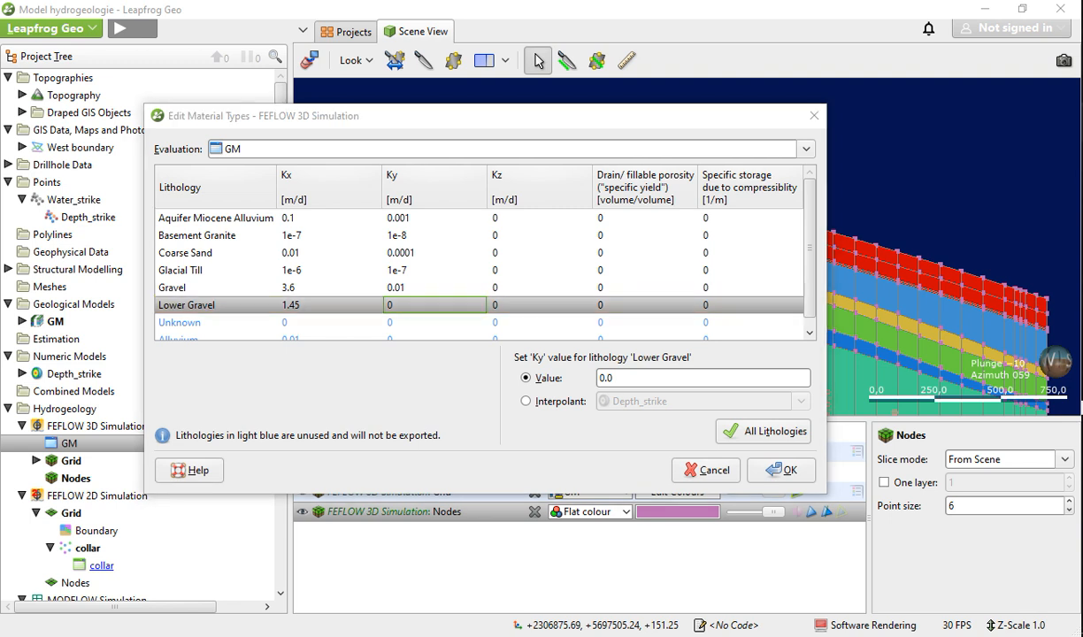
key(alt+Tab)
key(alt+Tab)
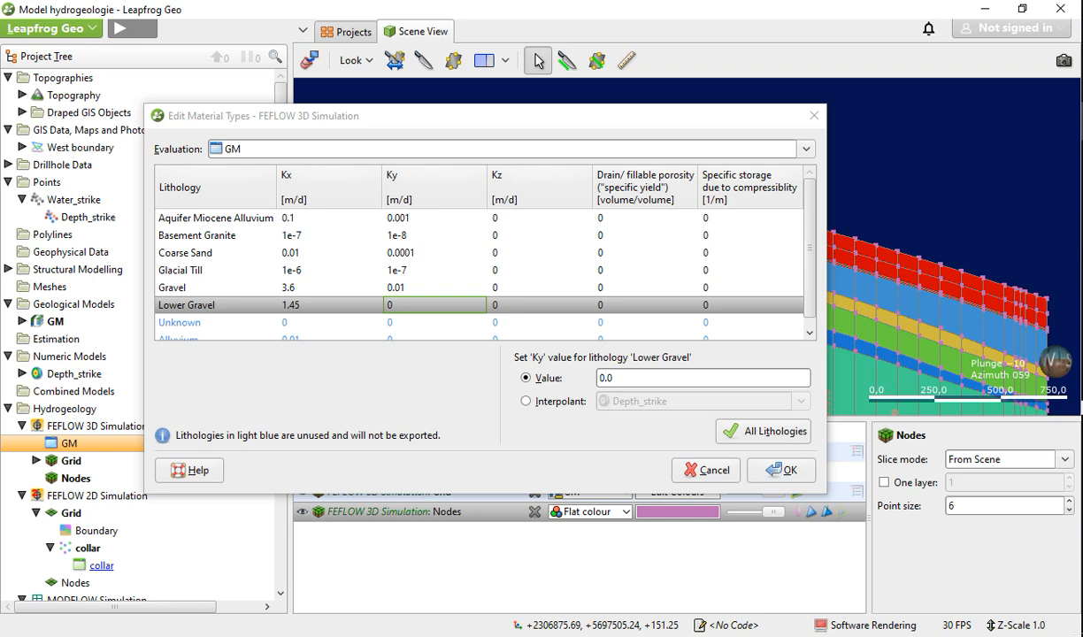
key(super+d)
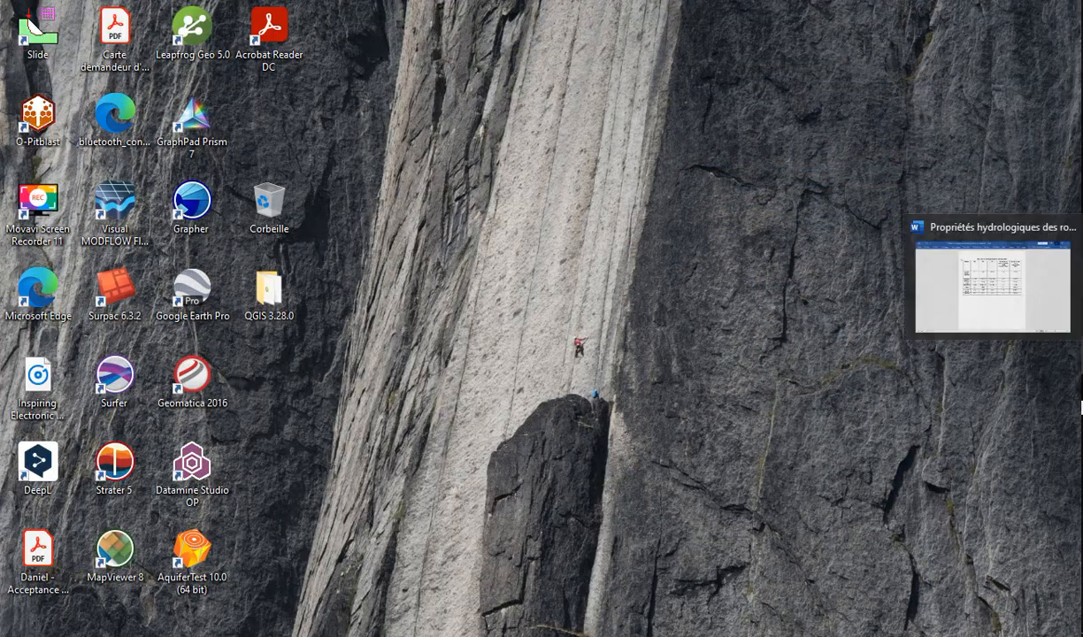
click(1081, 321)
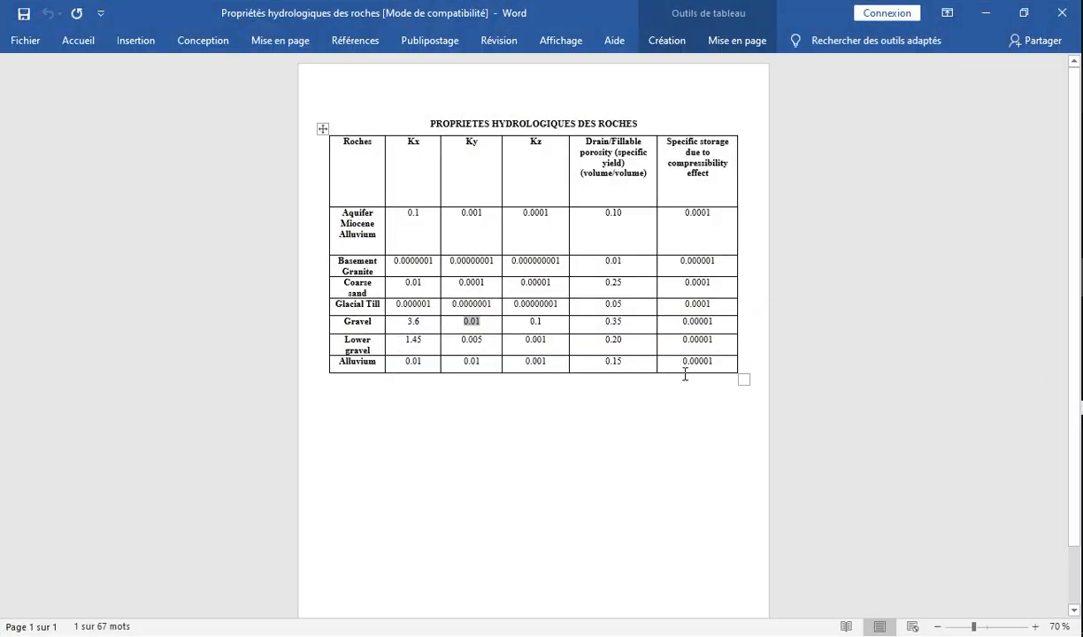
double_click(474, 339)
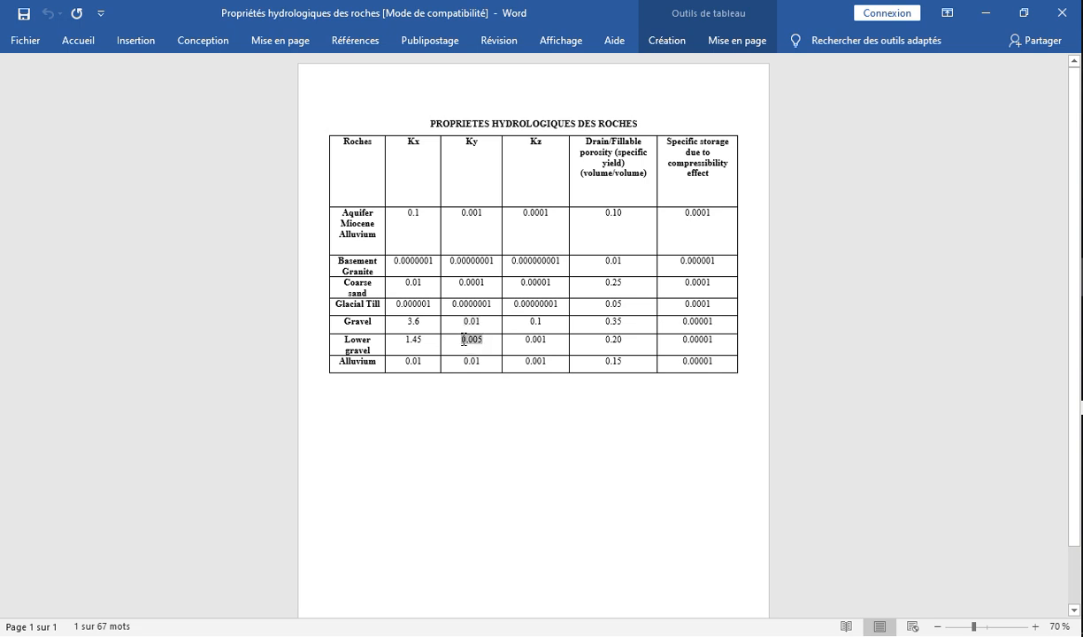
right_click(475, 341)
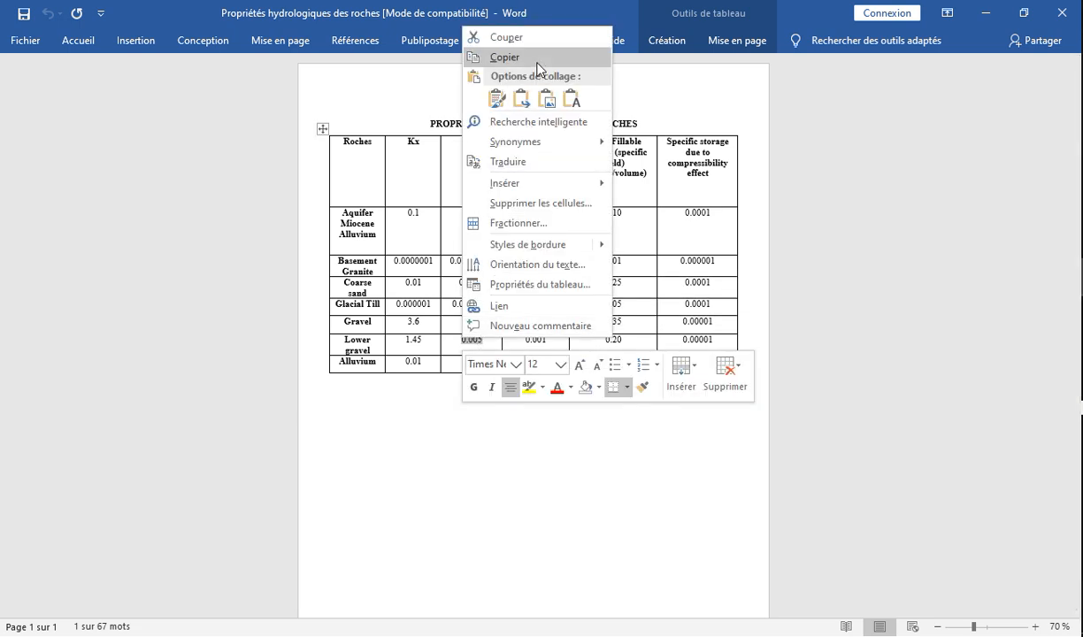
click(500, 58)
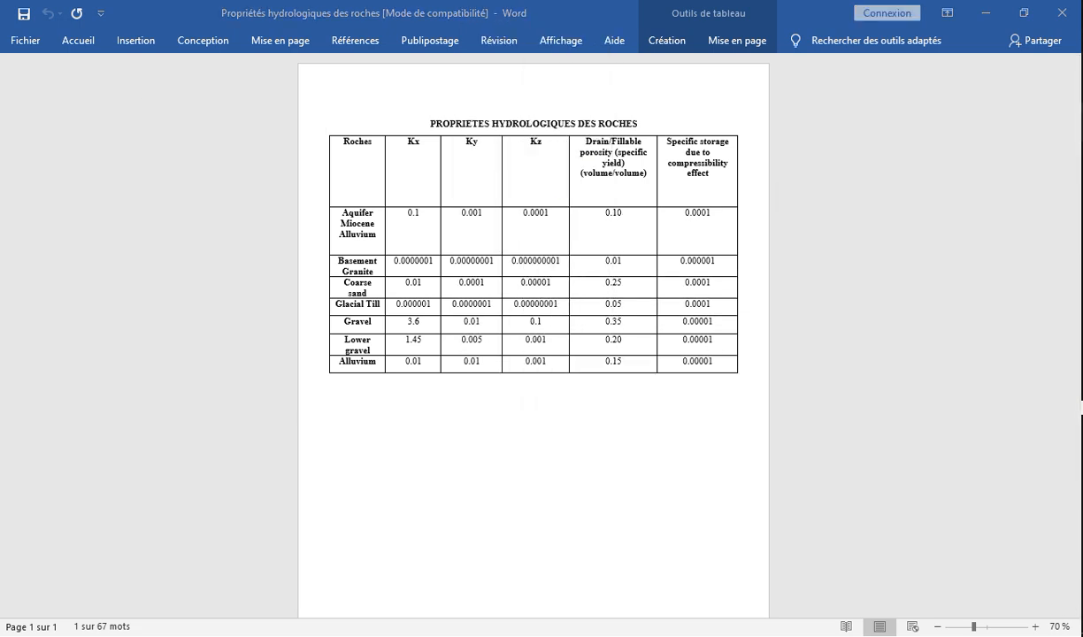
key(alt+Tab)
click(432, 307)
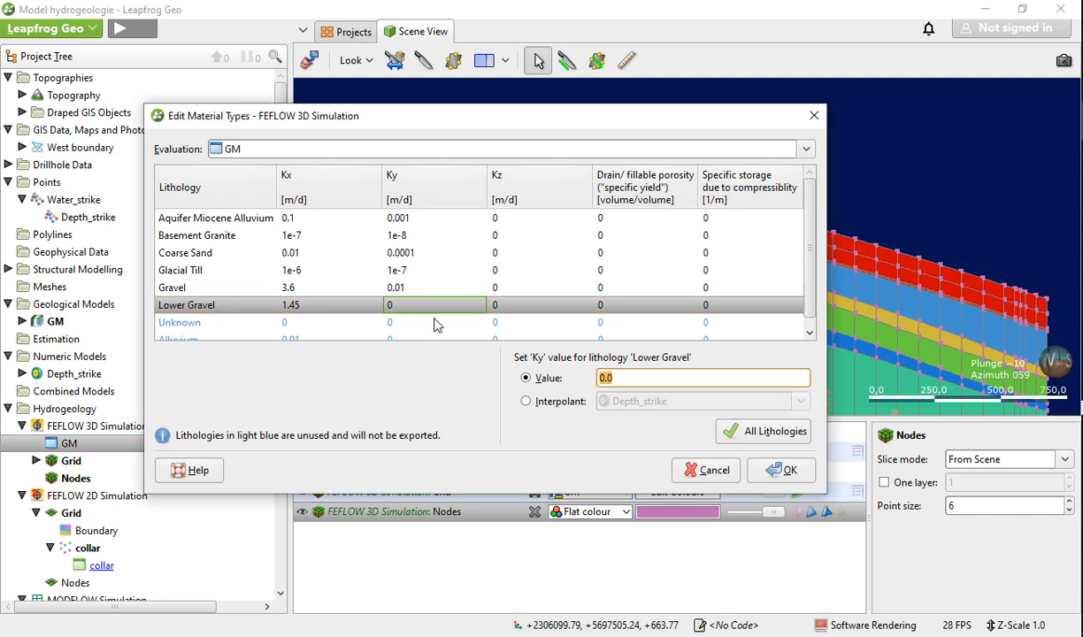
right_click(606, 379)
click(624, 416)
Set the Ky of Alluvium to 0.01 m/d
scroll(411, 334, down, 1)
click(405, 331)
click(632, 379)
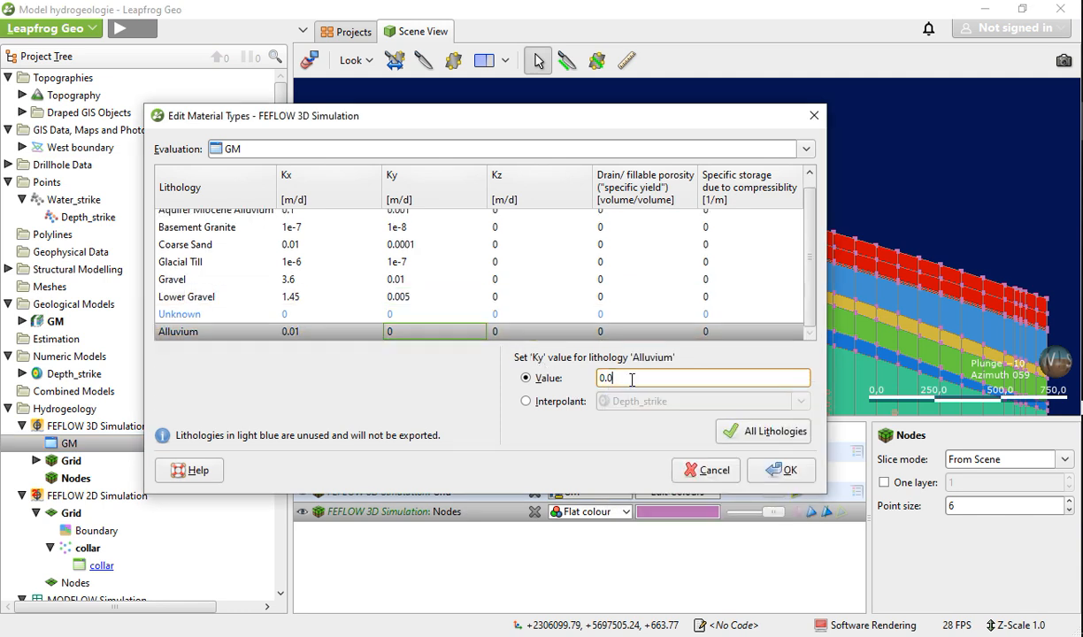
text(1)
Set the Kz of Aquifer Miocene Alluvium to 0.0001 m/d, copying the value from the Word table into Leapfrog Geo
scroll(483, 287, up, 1)
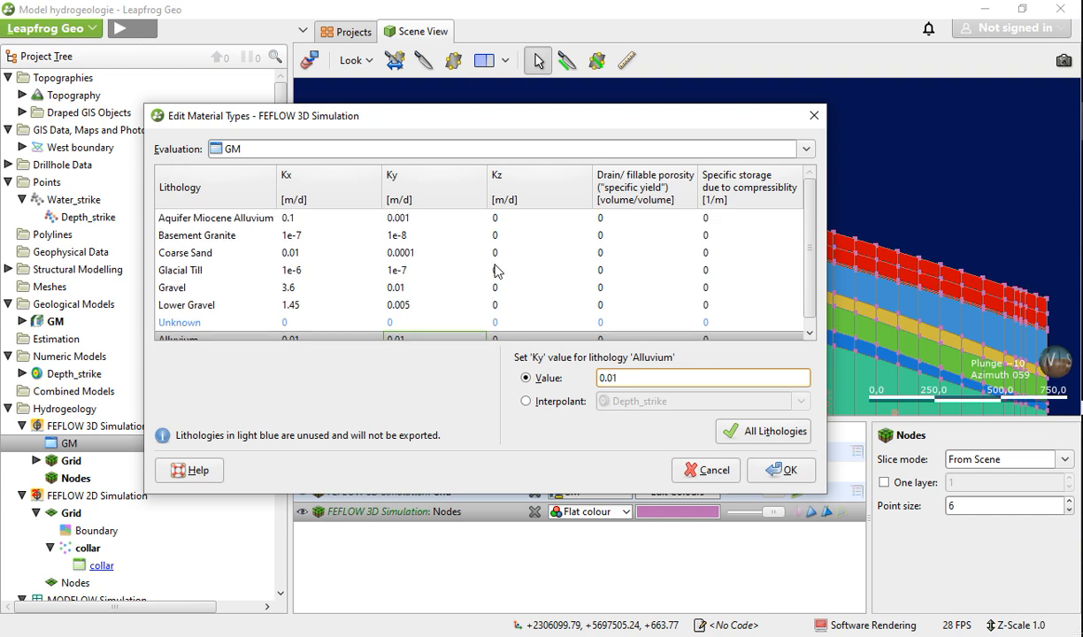
click(458, 255)
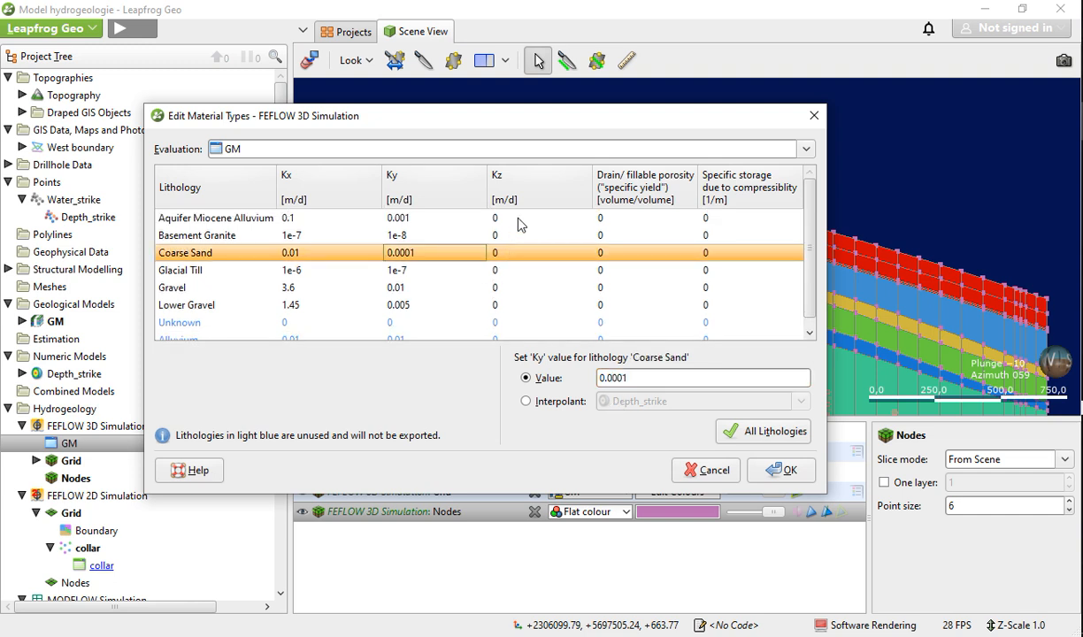
click(496, 213)
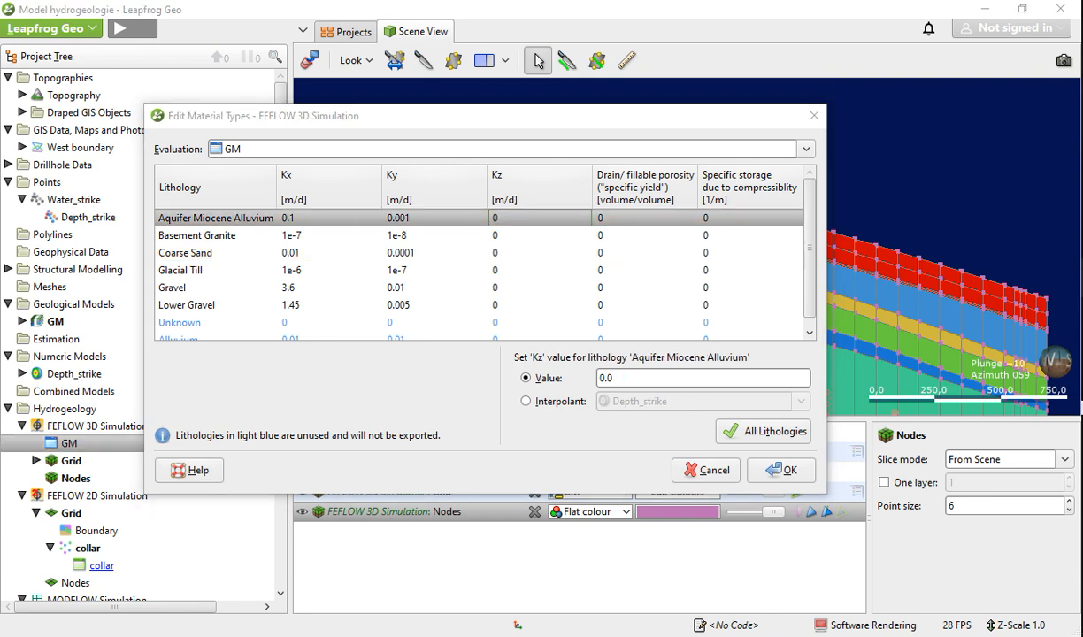
key(alt+Tab)
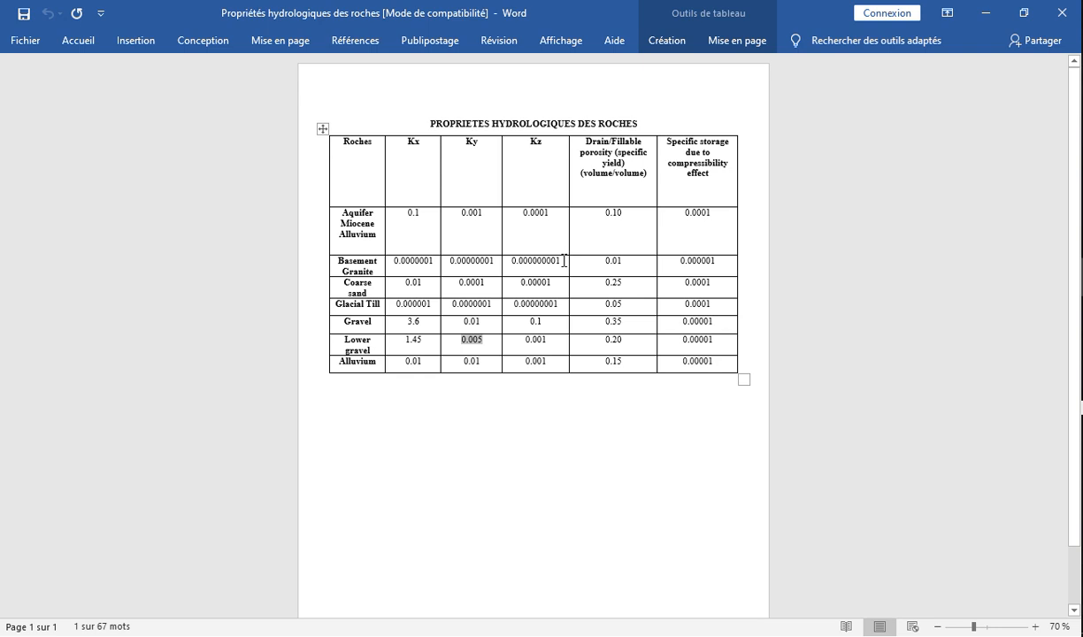
double_click(531, 214)
right_click(528, 219)
click(569, 242)
key(alt+Tab)
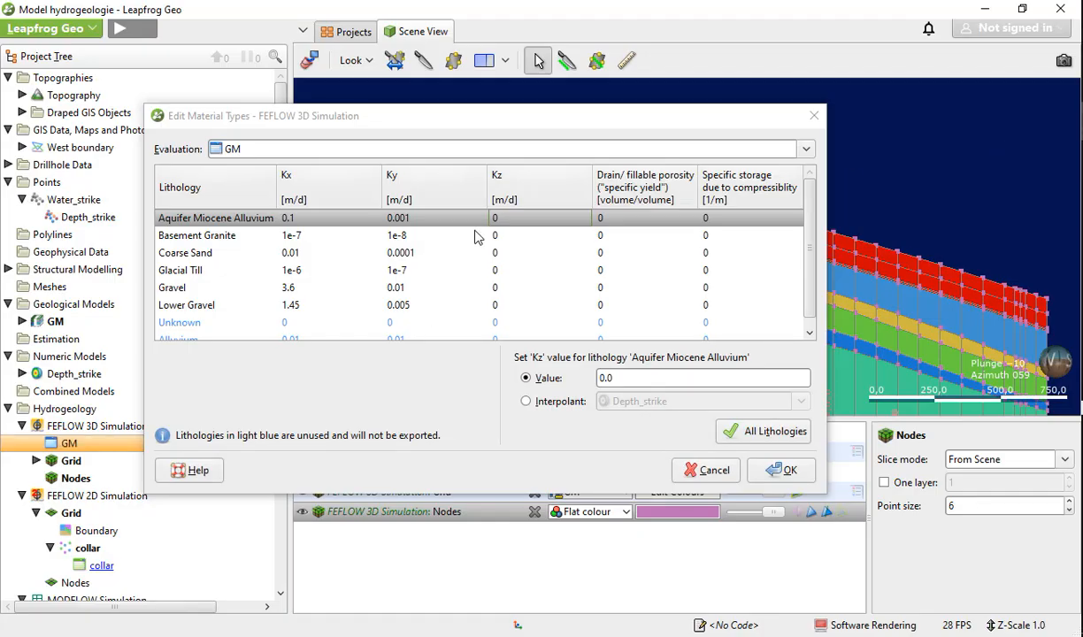
click(496, 217)
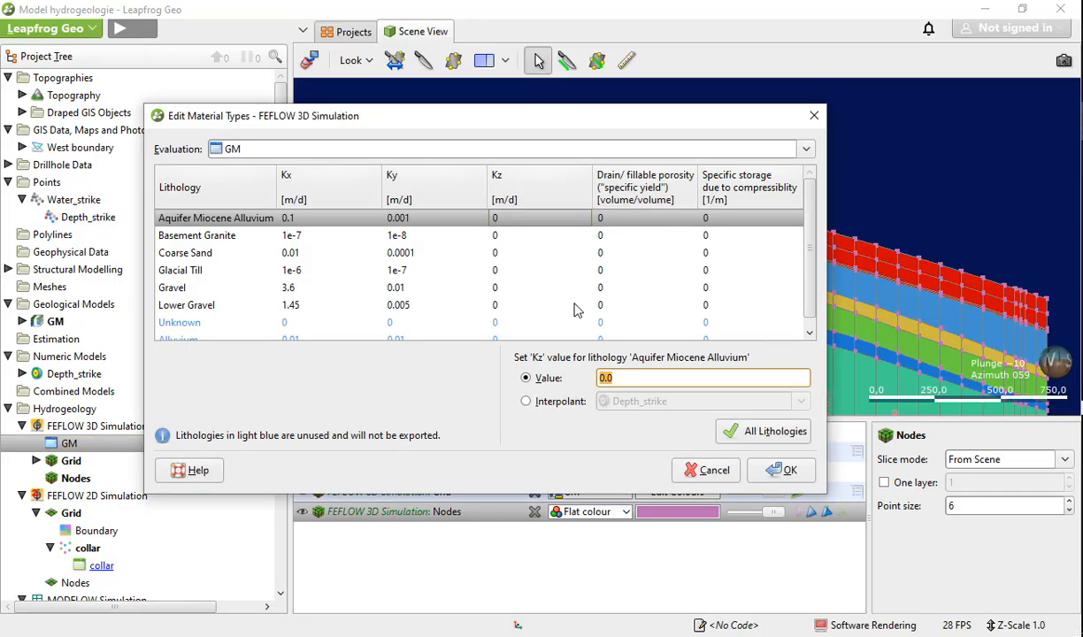
right_click(603, 374)
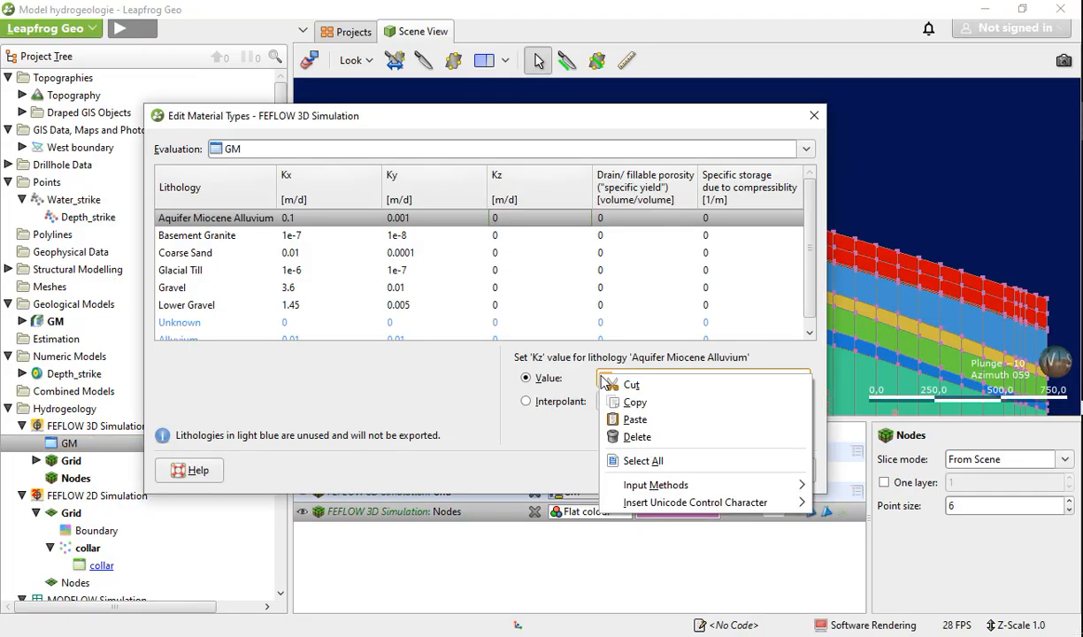
click(617, 419)
Set the Kz of Basement Granite to 0.000000001 m/d, copying the value from the Word table into Leapfrog Geo
click(528, 235)
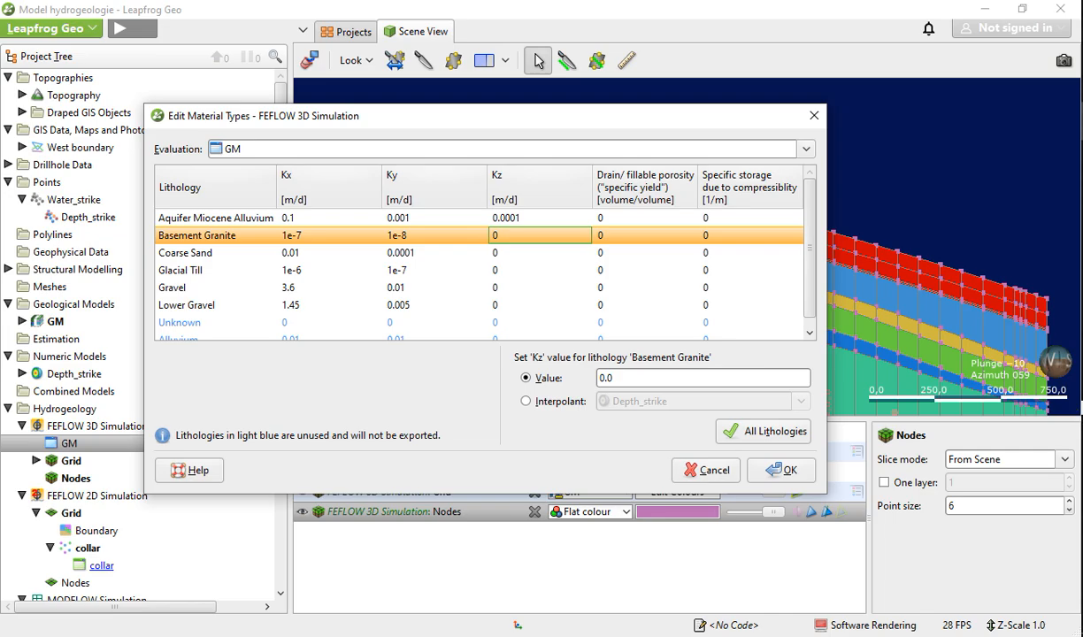
key(alt+Tab)
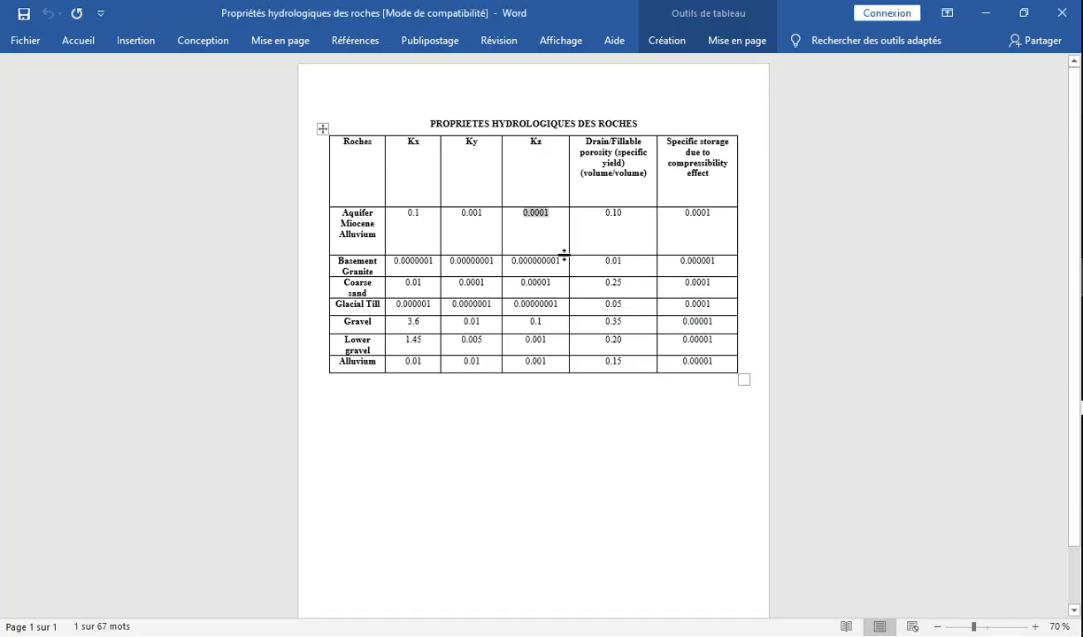
drag(567, 262, 490, 262)
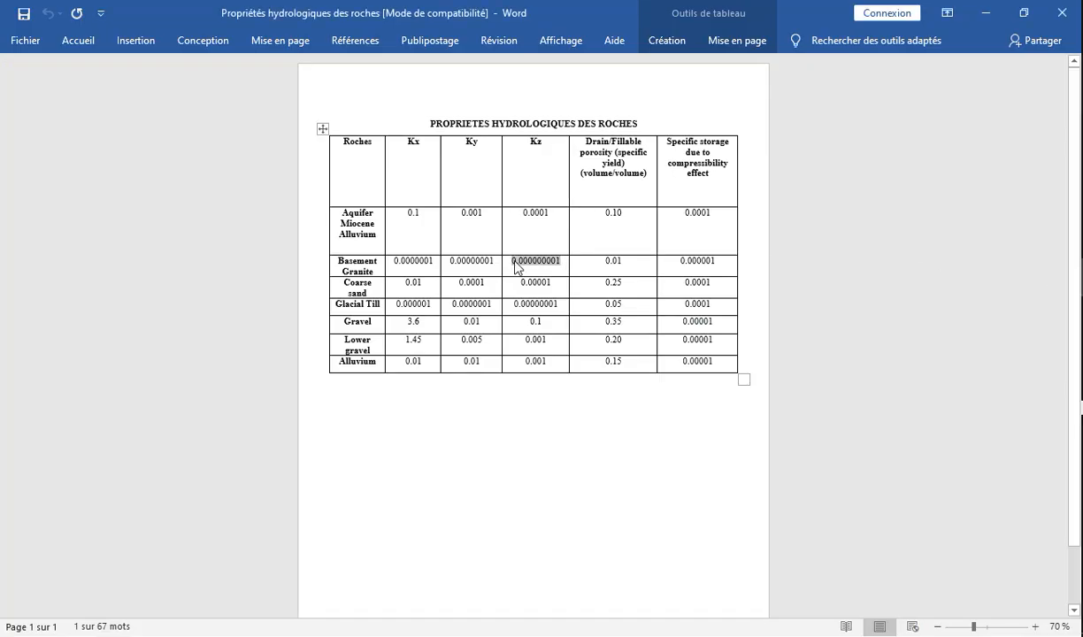
right_click(516, 262)
click(553, 293)
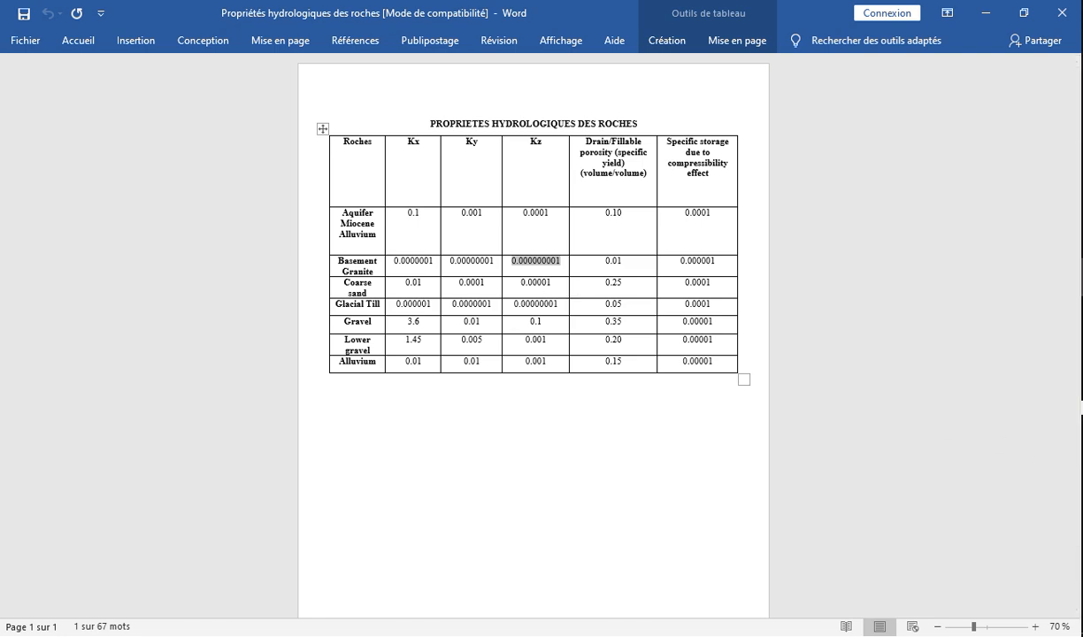
key(alt+Tab)
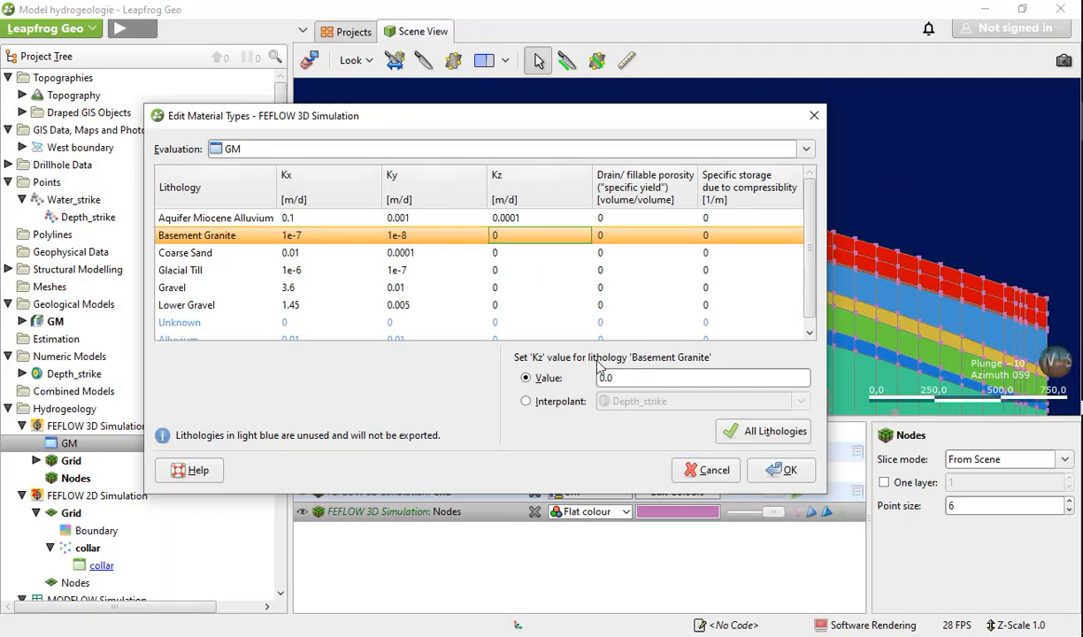
click(606, 378)
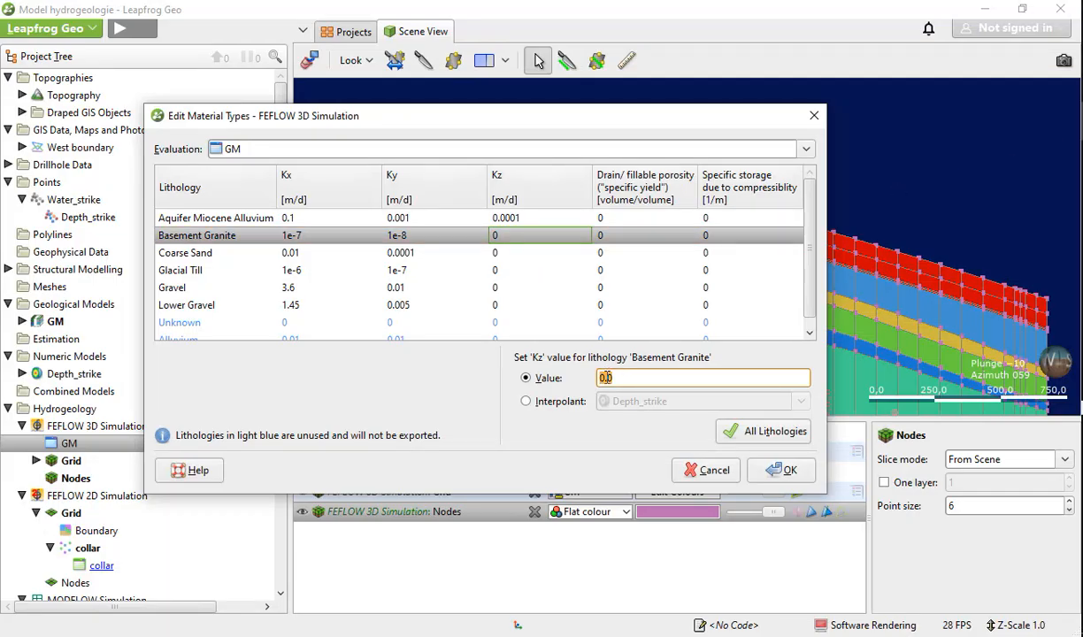
right_click(606, 378)
click(681, 420)
Set the Kz of Coarse Sand to 0.00001 m/d, copying the value from the Word table into Leapfrog Geo
click(543, 255)
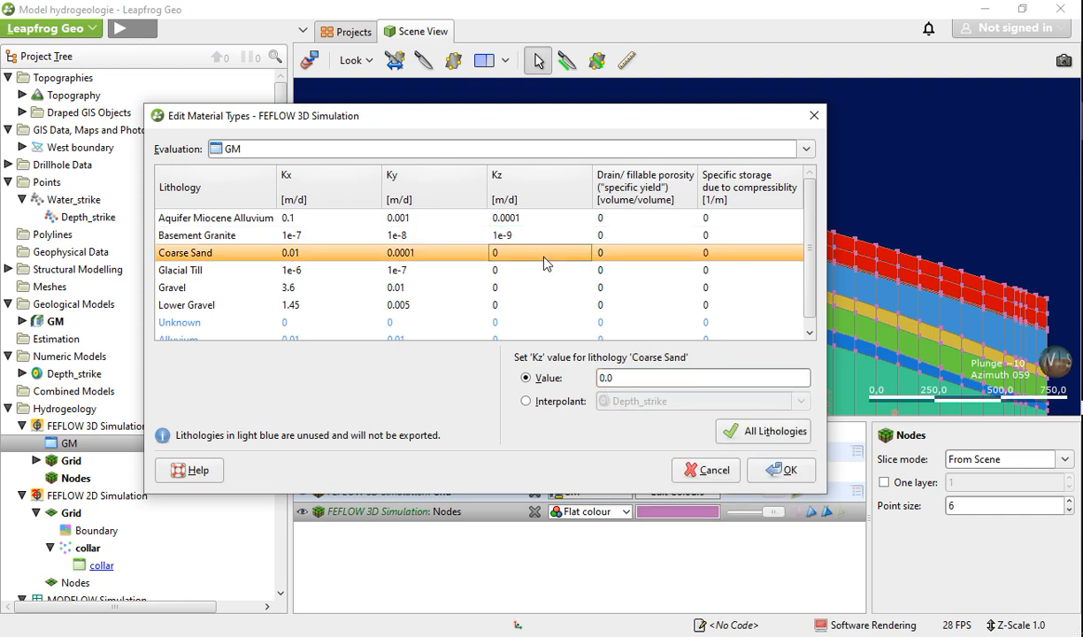
key(alt+Tab)
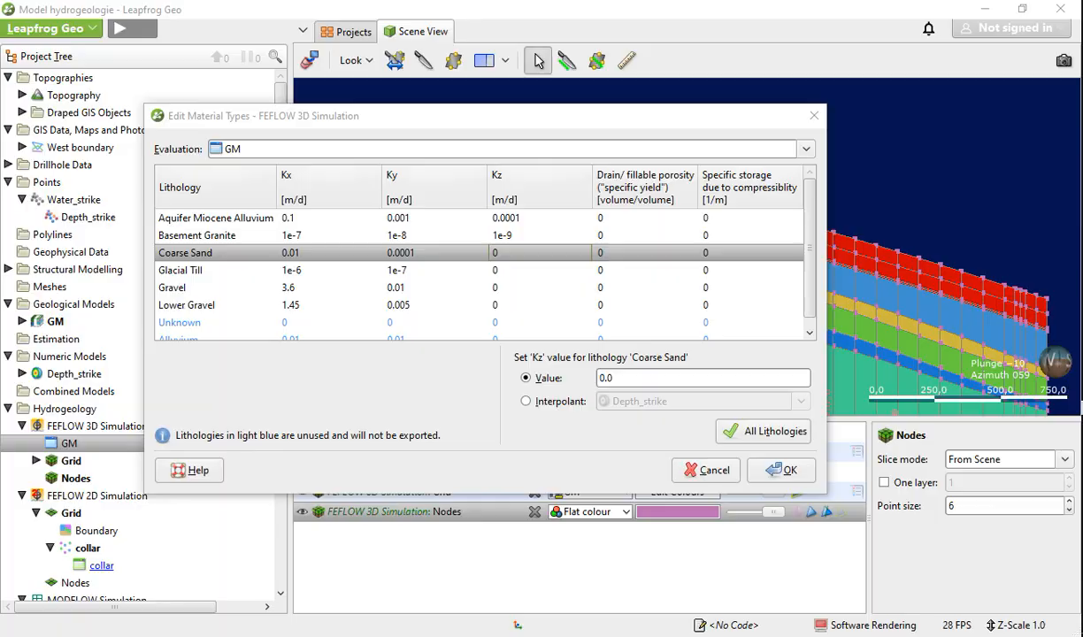
key(alt+Tab)
drag(559, 286, 527, 278)
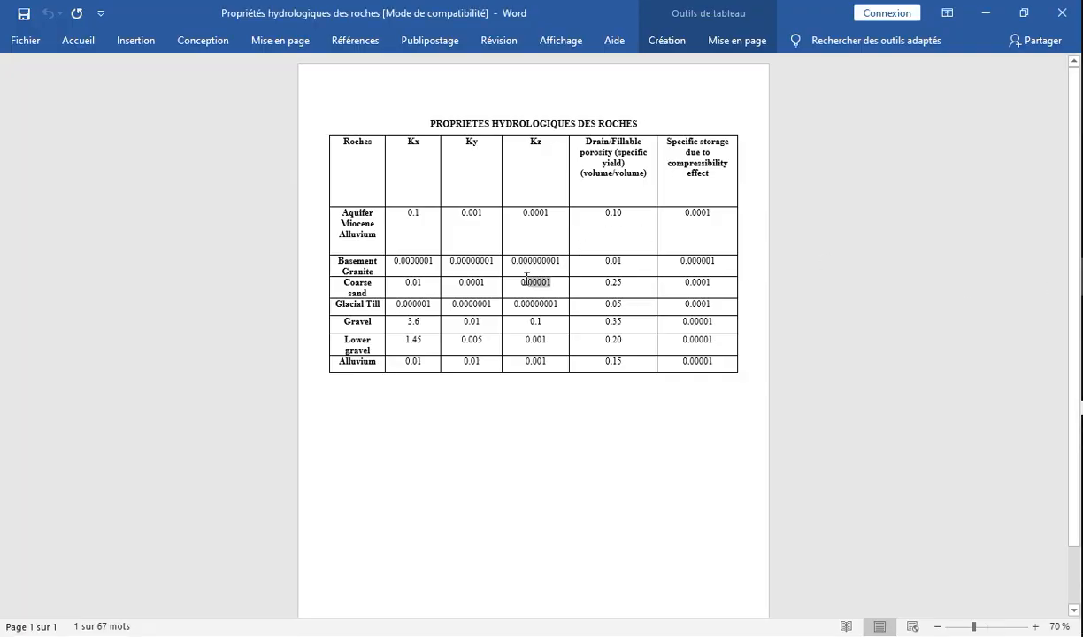
right_click(524, 284)
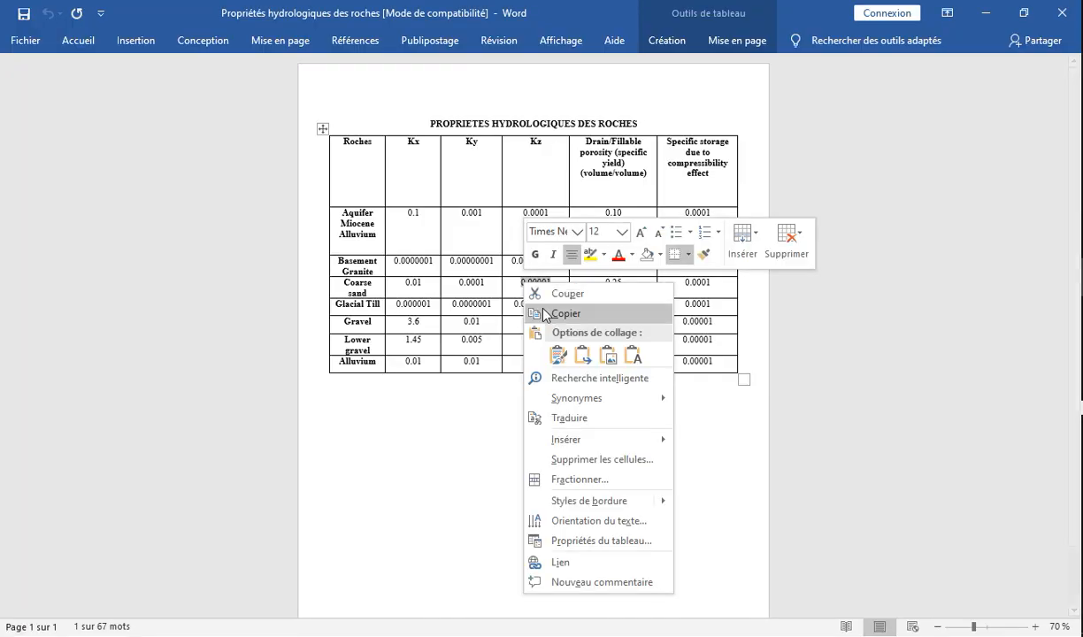
click(554, 311)
key(alt+Tab)
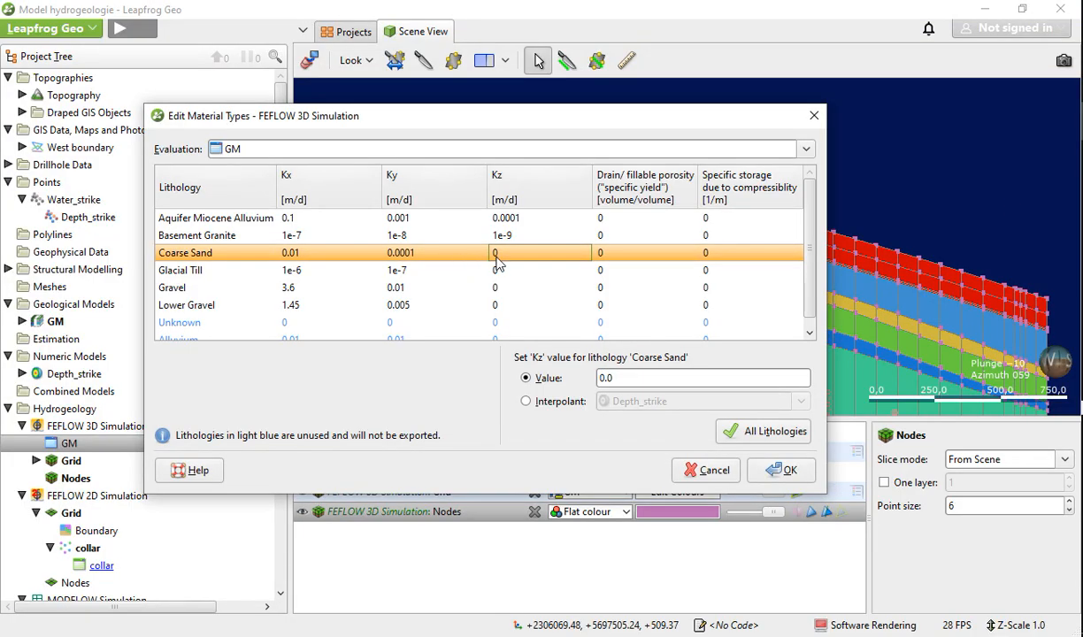
drag(619, 382, 586, 376)
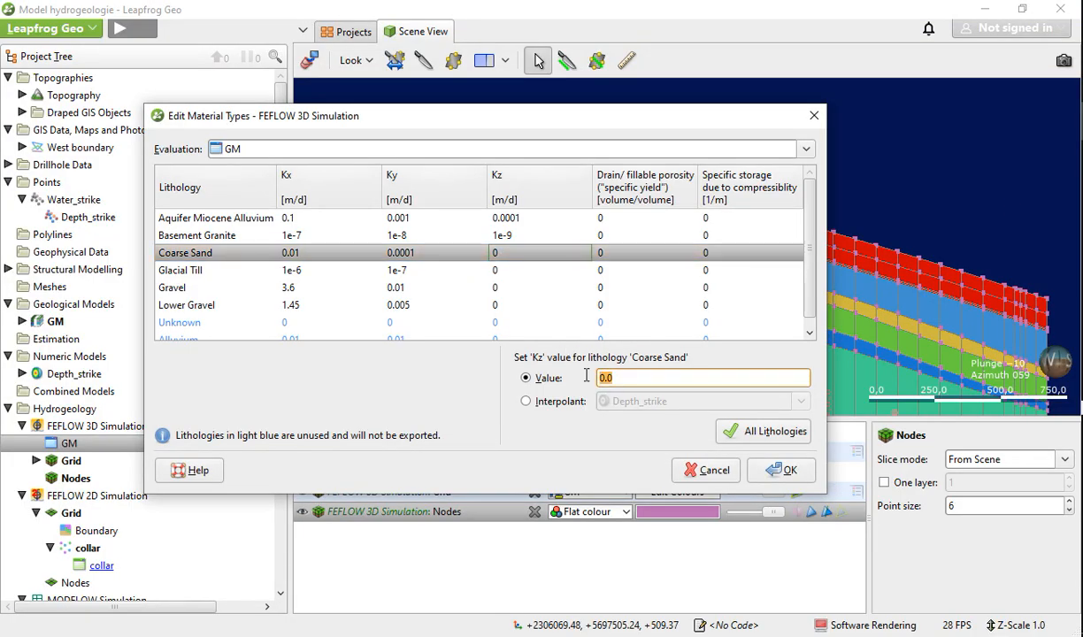
right_click(603, 377)
click(637, 416)
Set the Kz of Glacial Till to 0.00000001 m/d, copying the value from the Word table into Leapfrog Geo
click(517, 270)
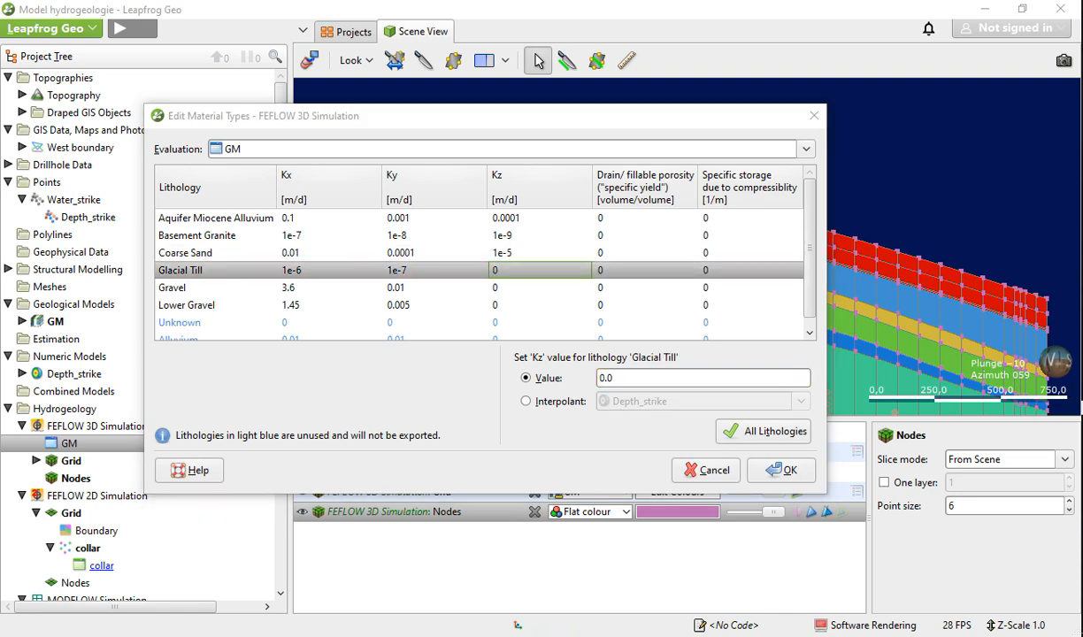
key(alt+Tab)
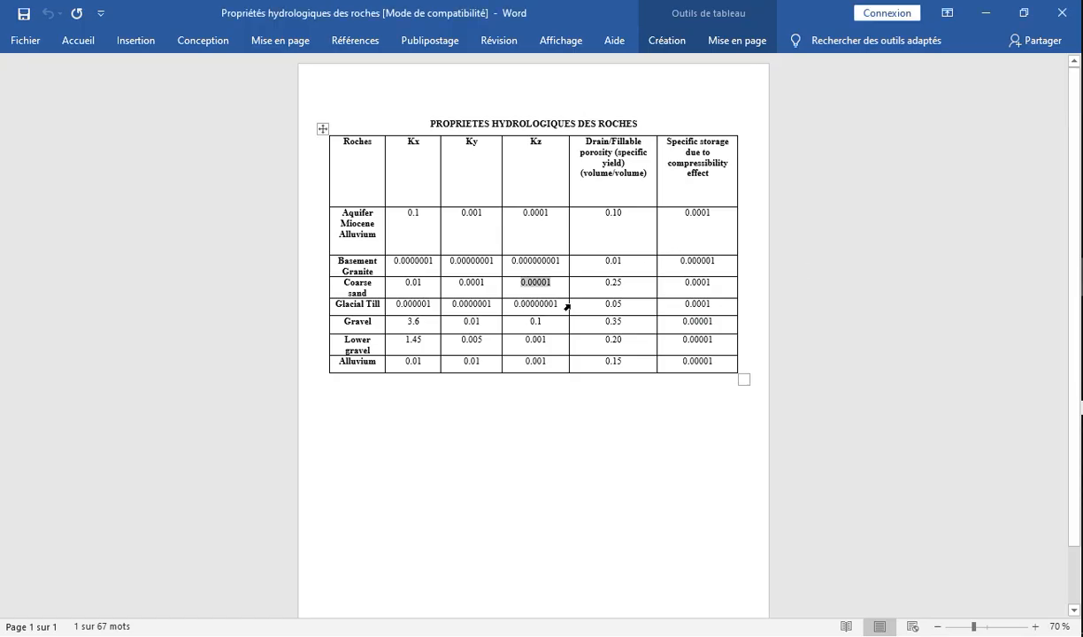
drag(561, 305, 520, 301)
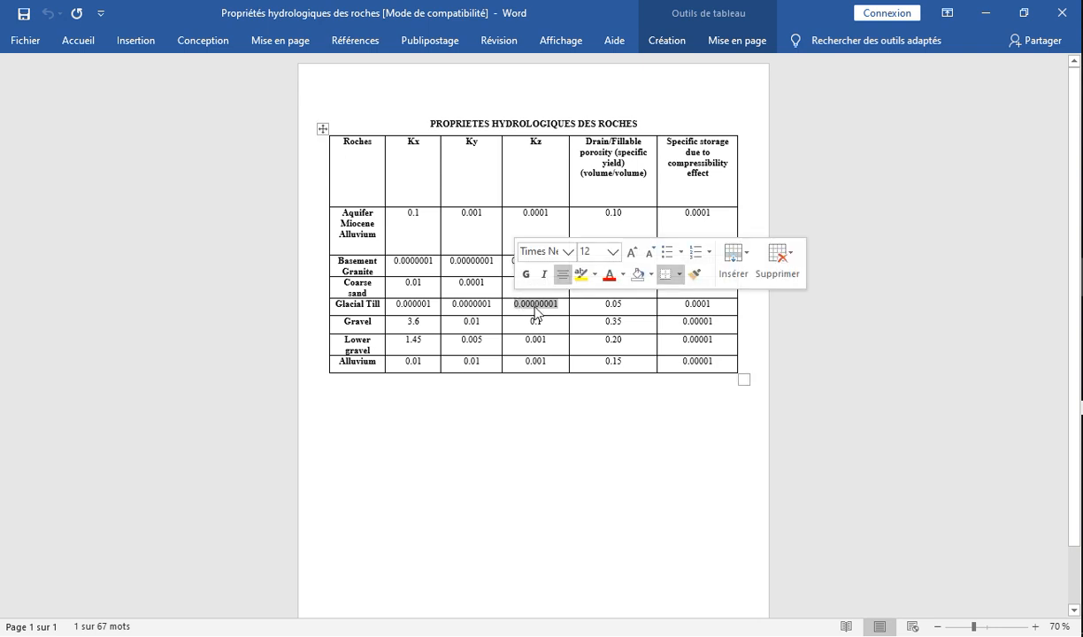
right_click(533, 304)
click(562, 339)
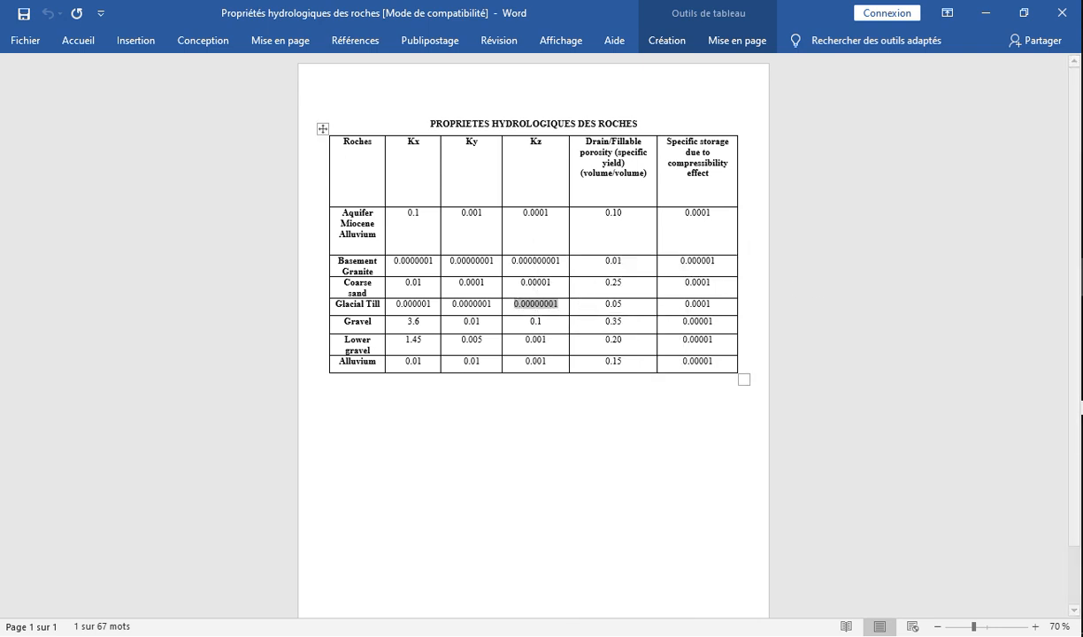
key(alt+Tab)
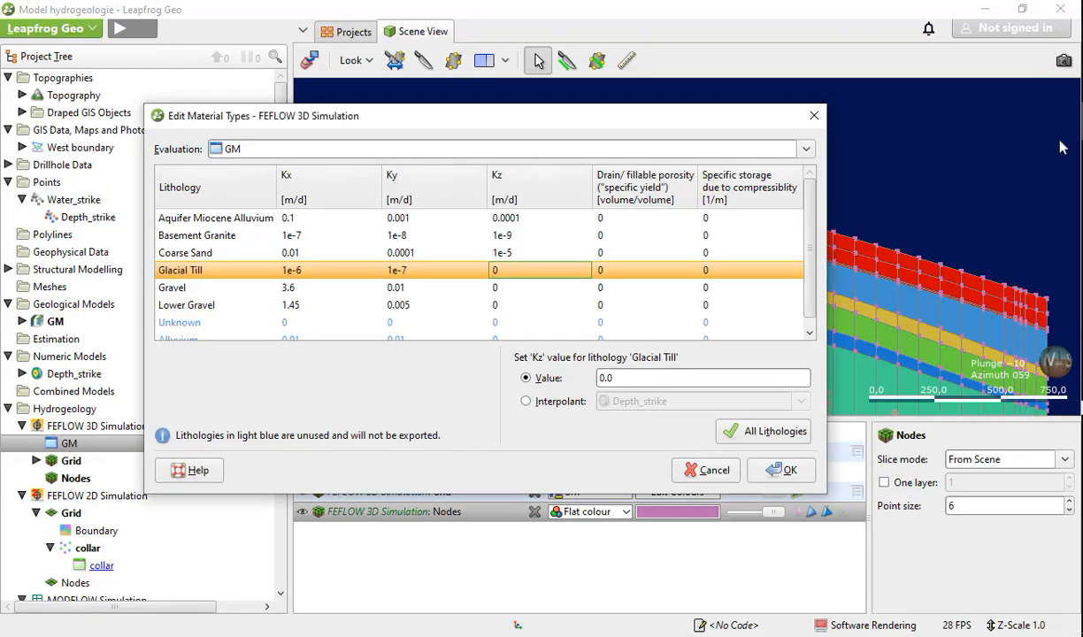
click(492, 269)
right_click(606, 375)
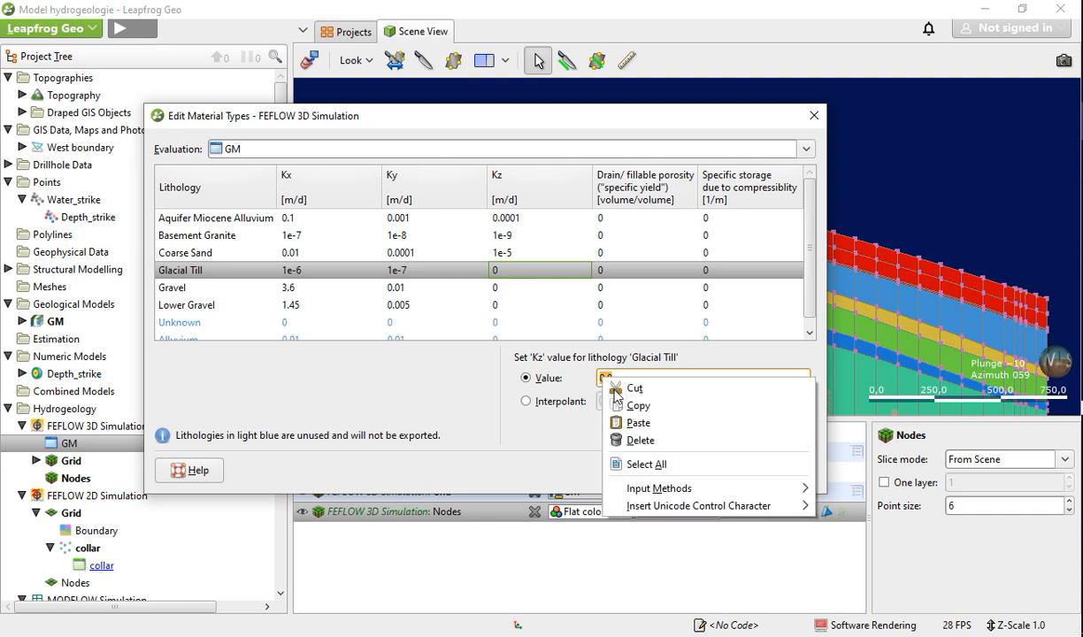
click(611, 414)
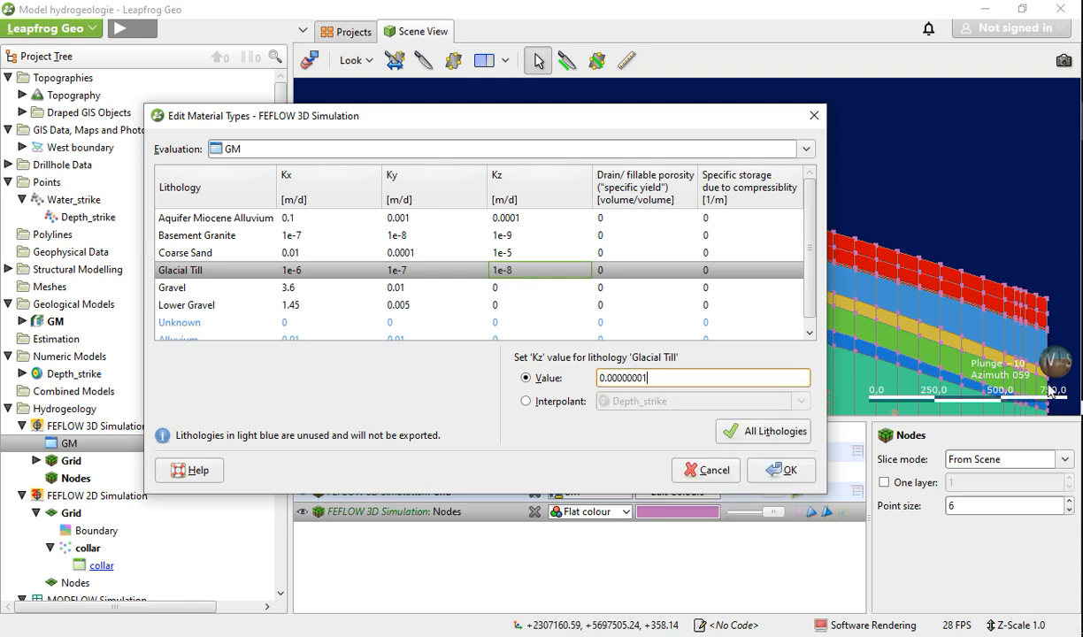
Set the Kz of Gravel to 0.1 m/d, copying the value from the Word table into Leapfrog Geo
key(alt+Tab)
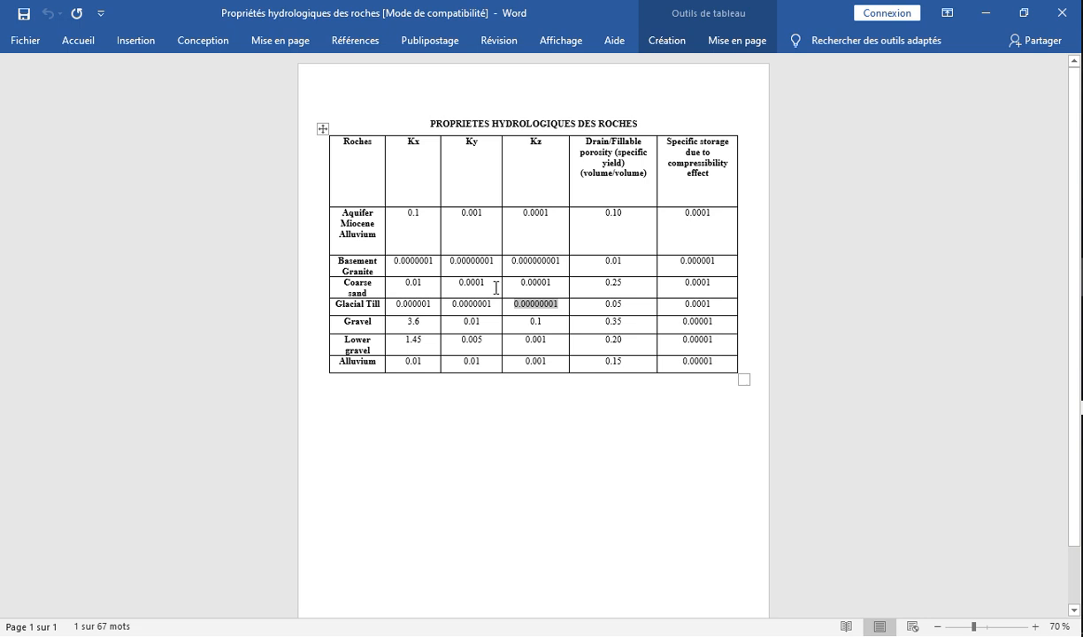
drag(548, 325, 530, 322)
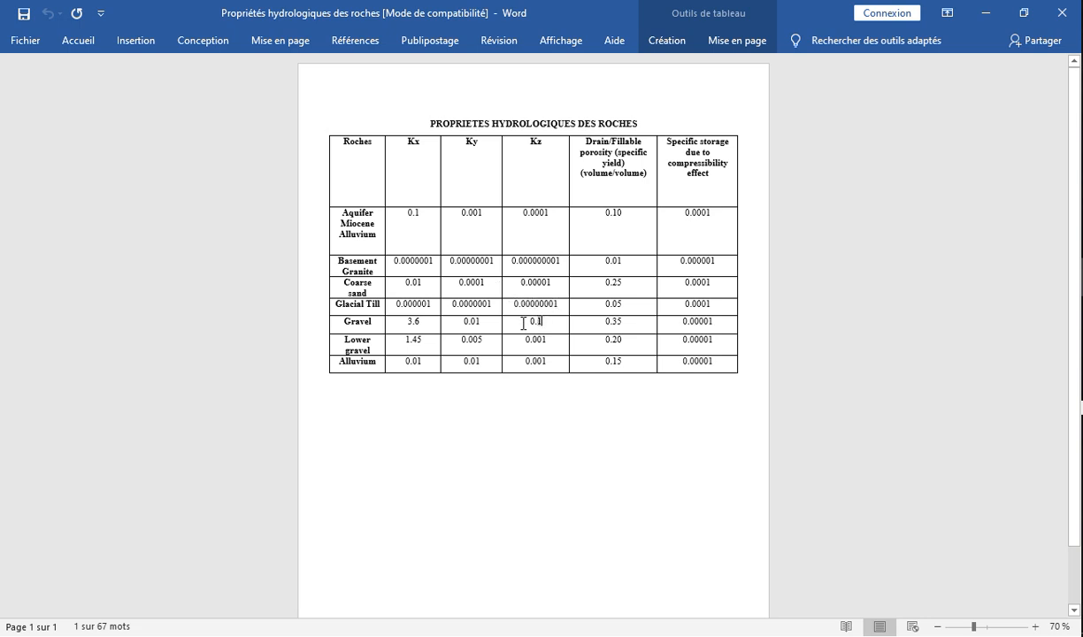
right_click(538, 322)
click(584, 353)
key(alt+Tab)
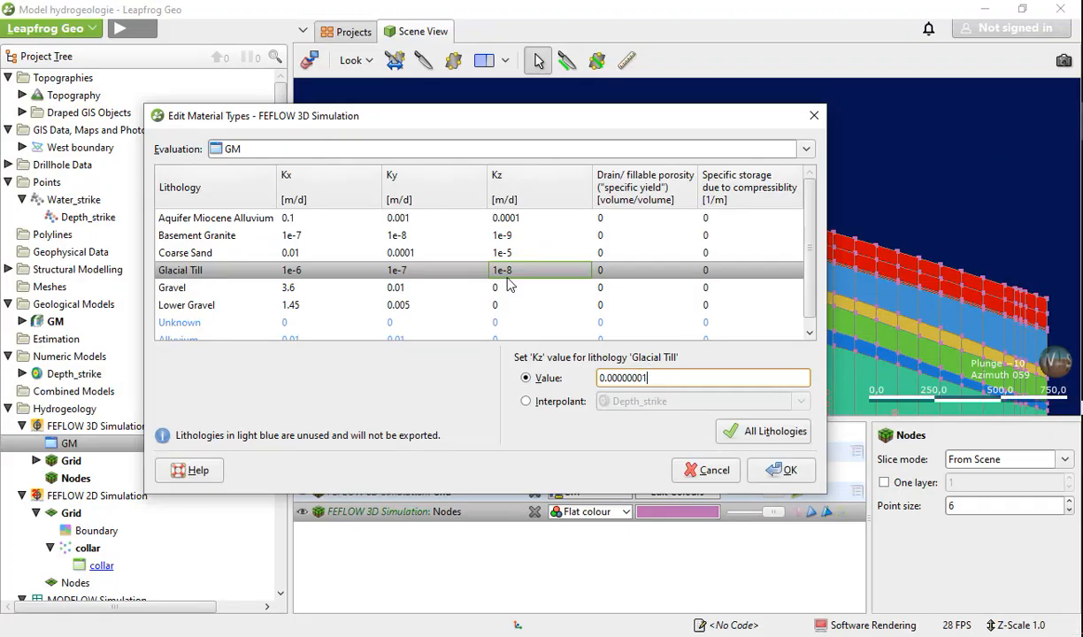
click(506, 277)
click(509, 292)
right_click(606, 379)
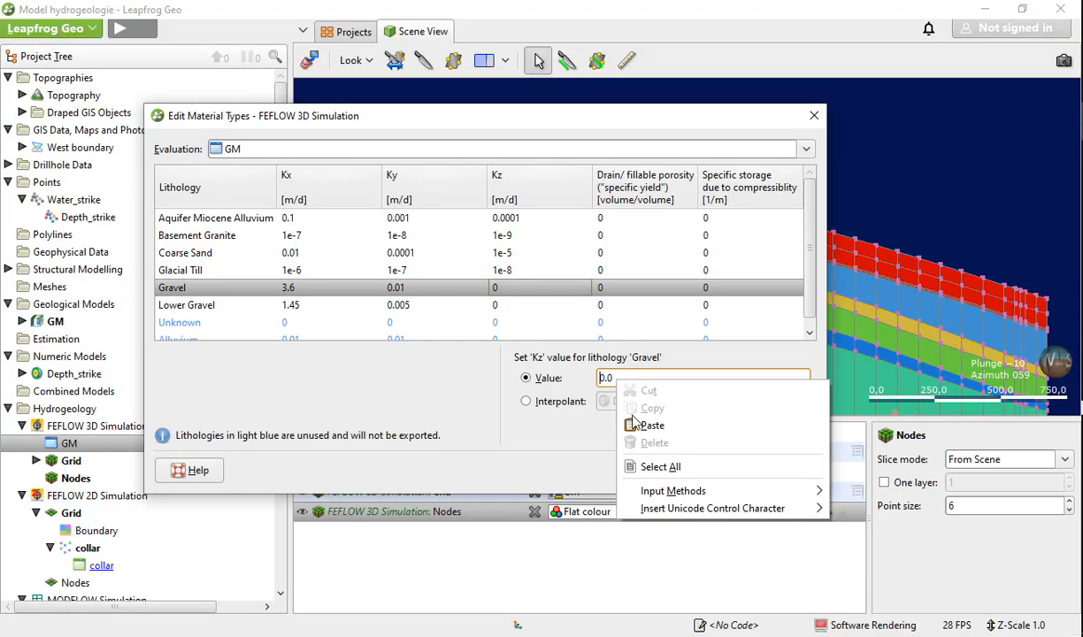
click(620, 409)
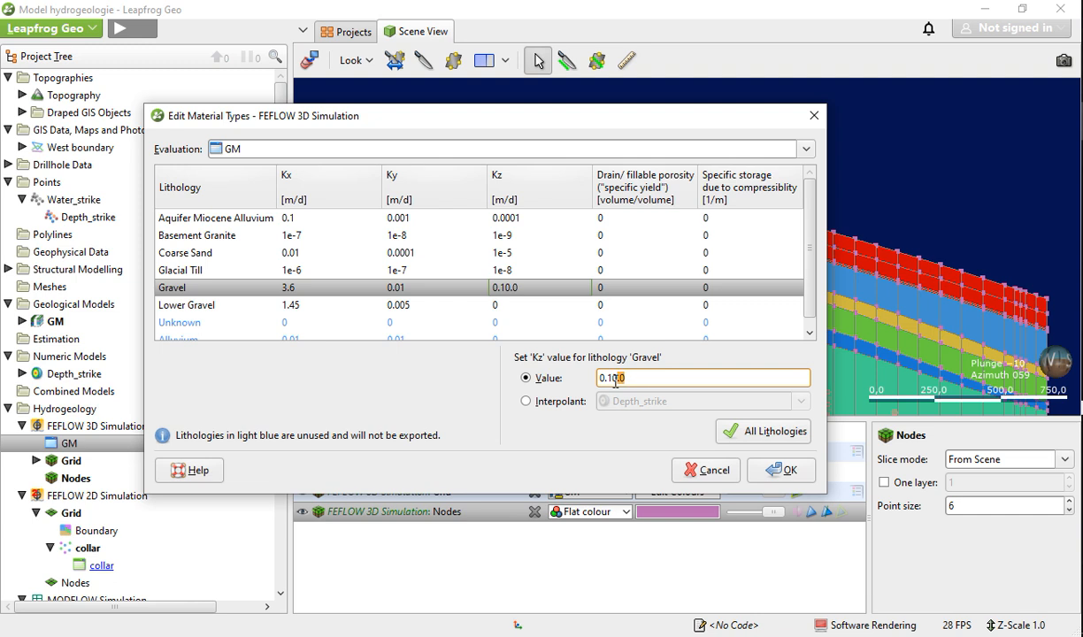
key(BackSpace)
Set the Kz of Lower Gravel to 0.1 m/d in Leapfrog Geo and check the Kz values in the Word table
click(497, 301)
drag(625, 382, 598, 382)
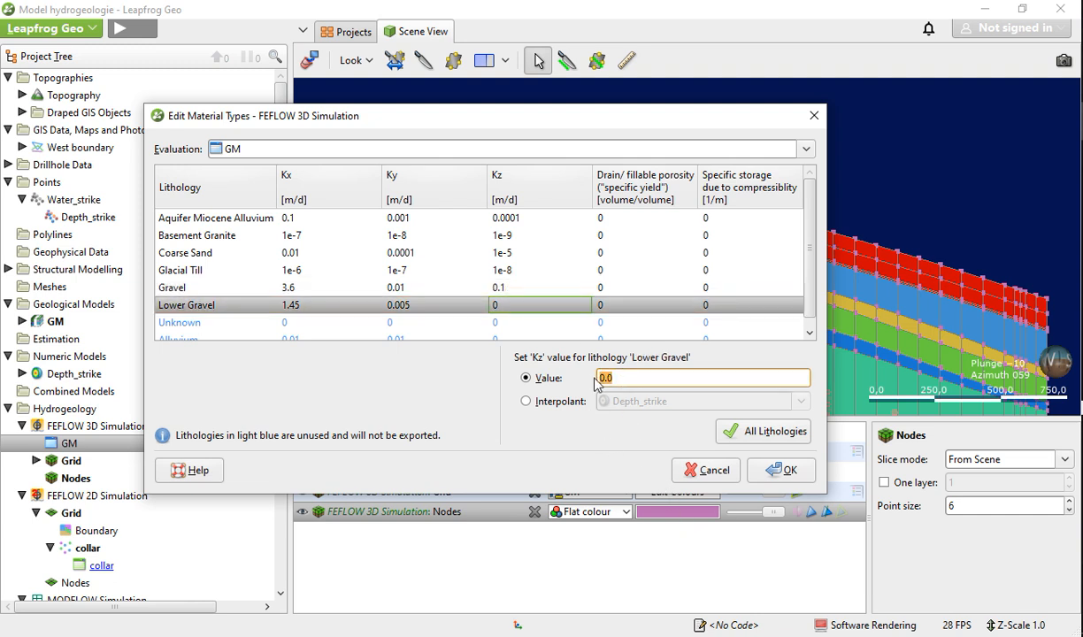
right_click(601, 378)
click(603, 408)
scroll(570, 317, down, 1)
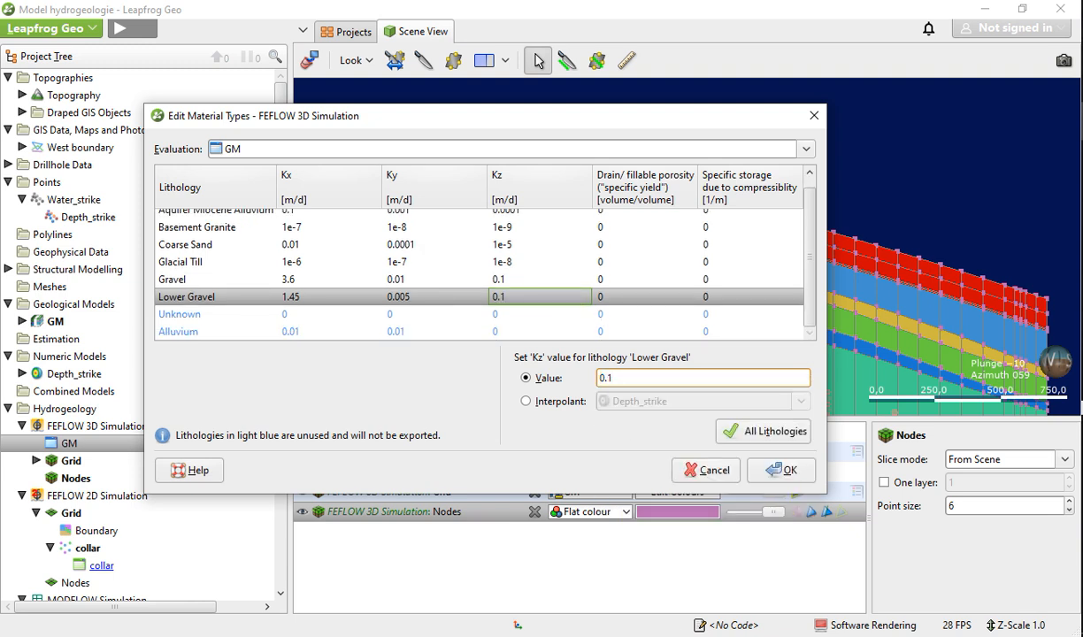
key(alt+Tab)
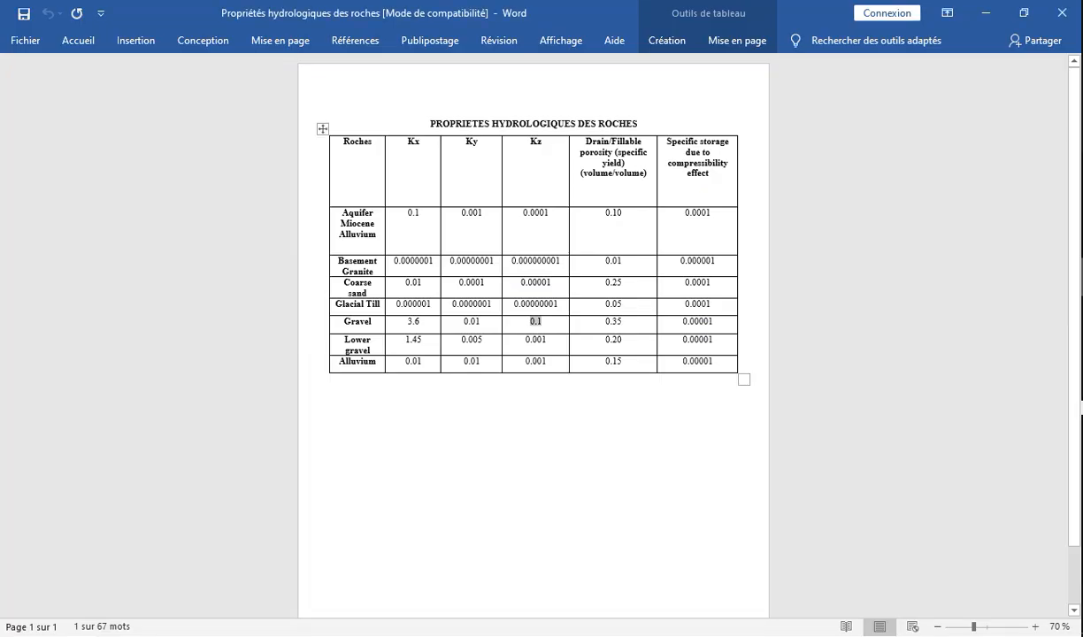
key(alt+Tab)
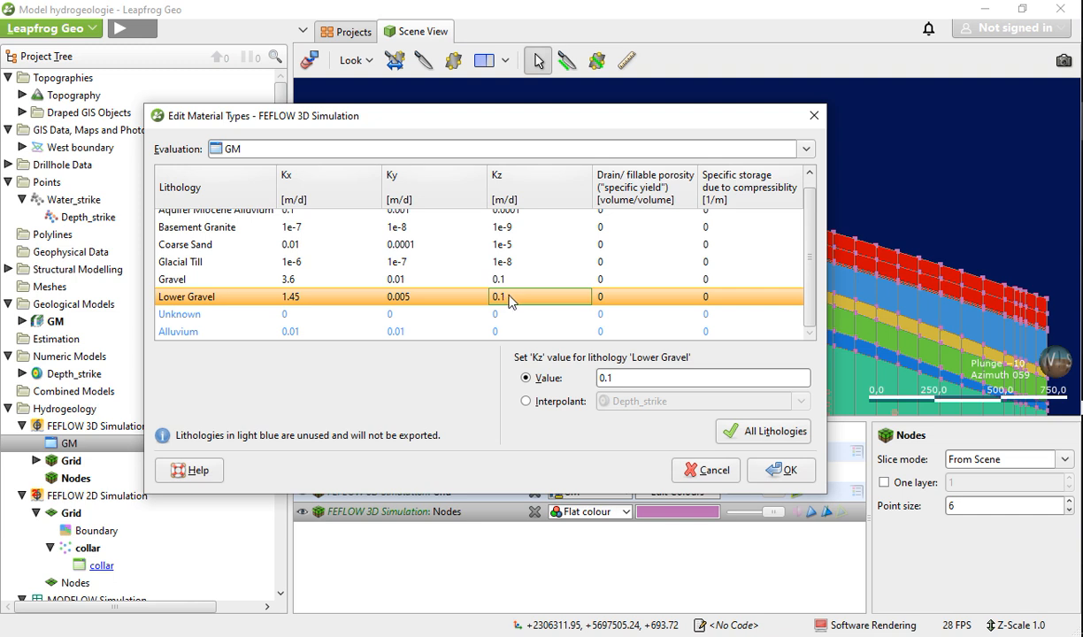
Correct the Kz of Lower Gravel to 0.001 m/d in Leapfrog Geo, checking the value against the Word table
click(609, 379)
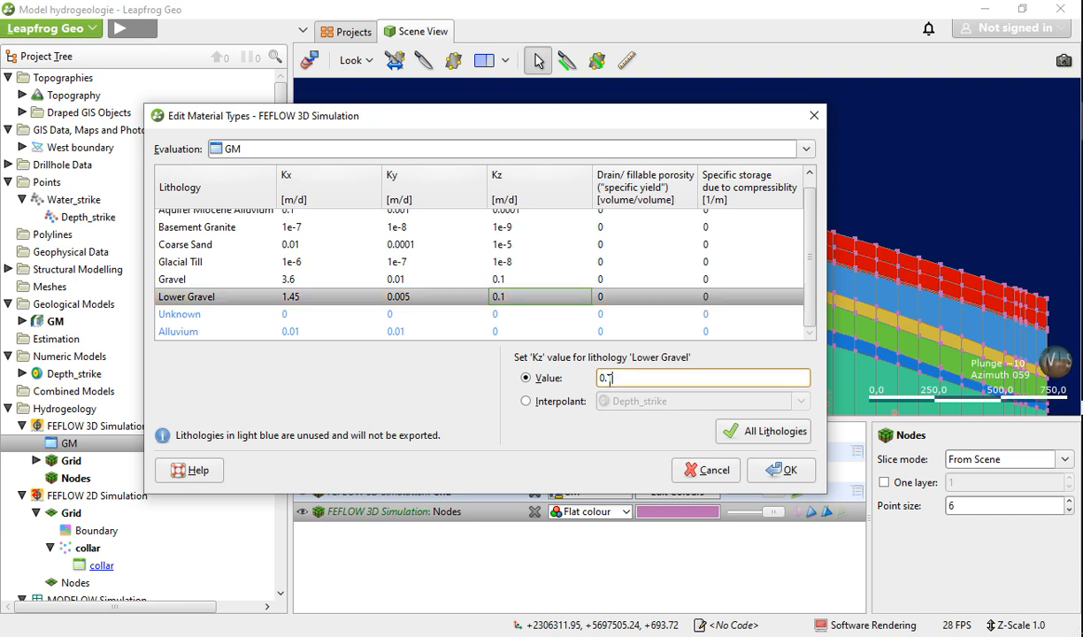
key(Left)
text(0)
key(alt+Tab)
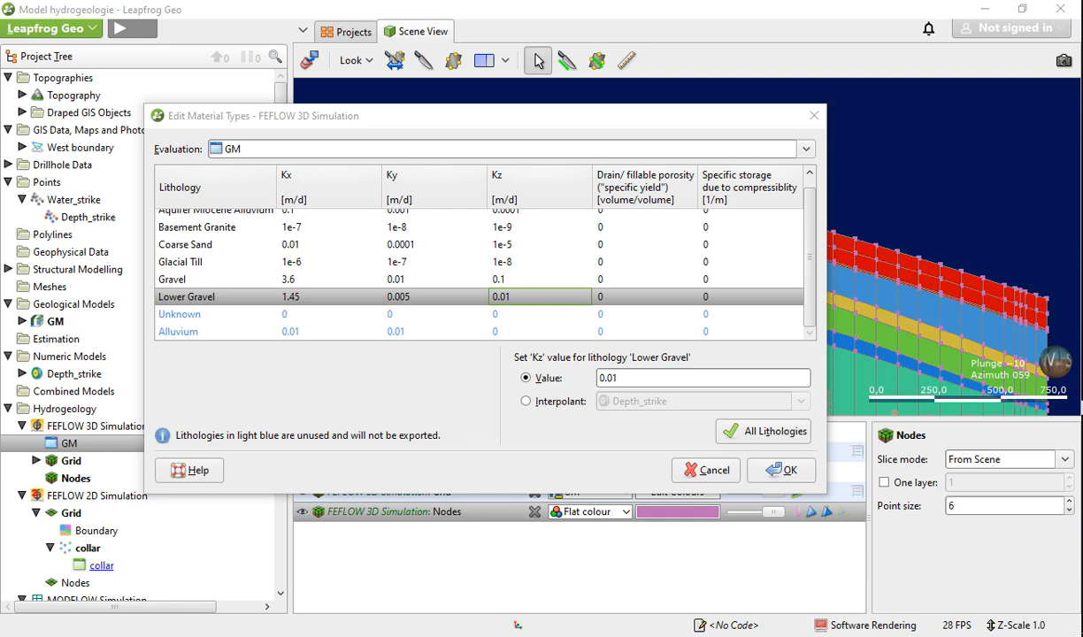
key(alt+Tab)
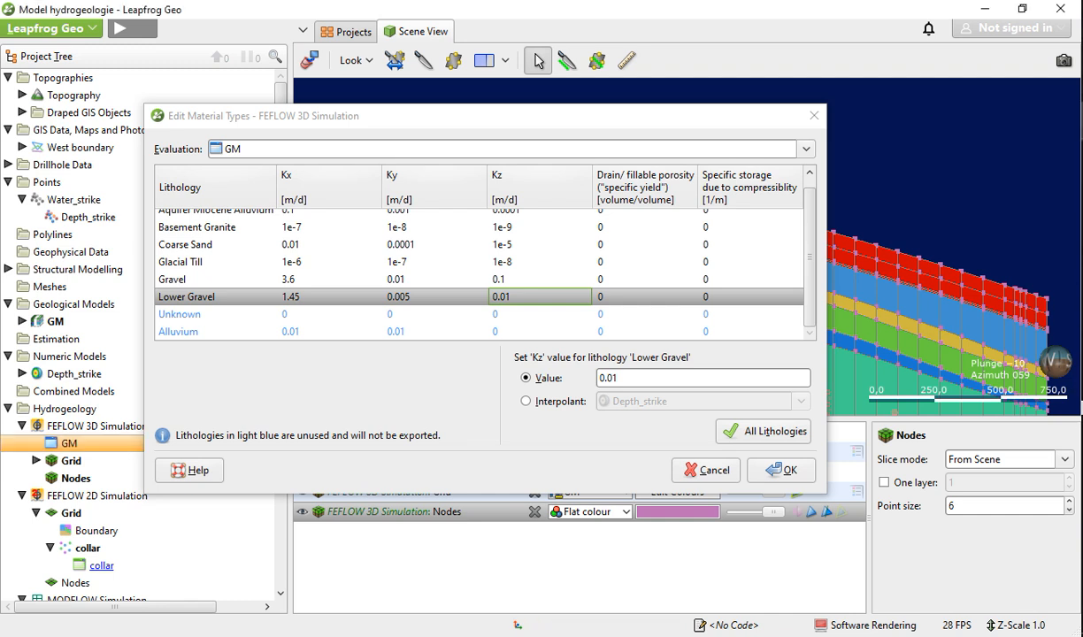
key(alt+Tab)
key(alt+Tab)
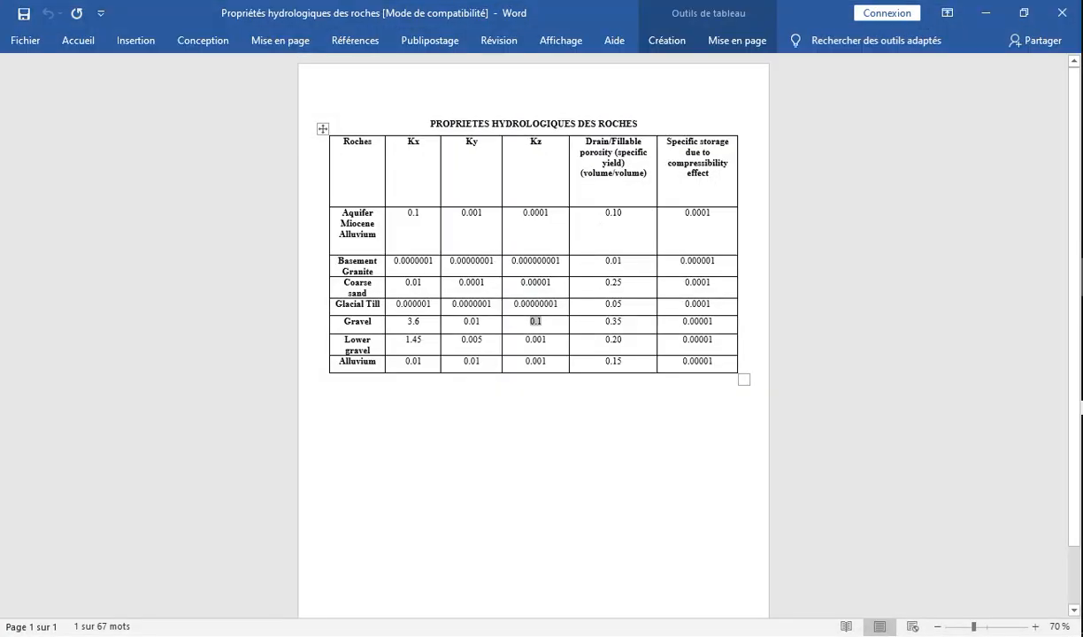
key(alt+Tab)
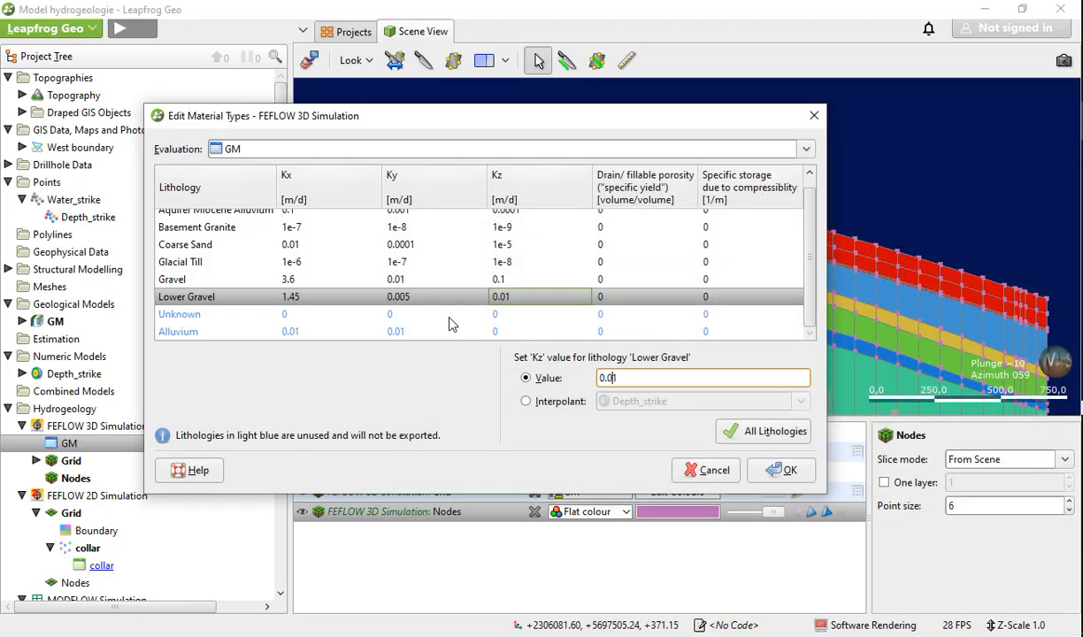
text(01)
Set the Kz of the Alluvium lithology to 0.001 m/d
click(513, 317)
click(514, 331)
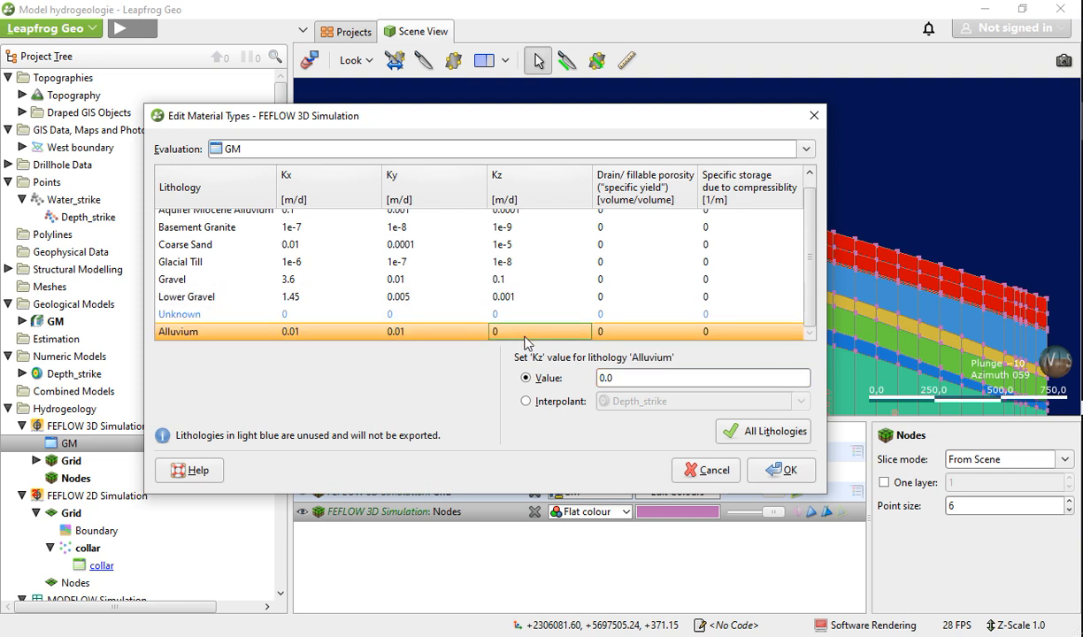
click(611, 378)
text(0.)
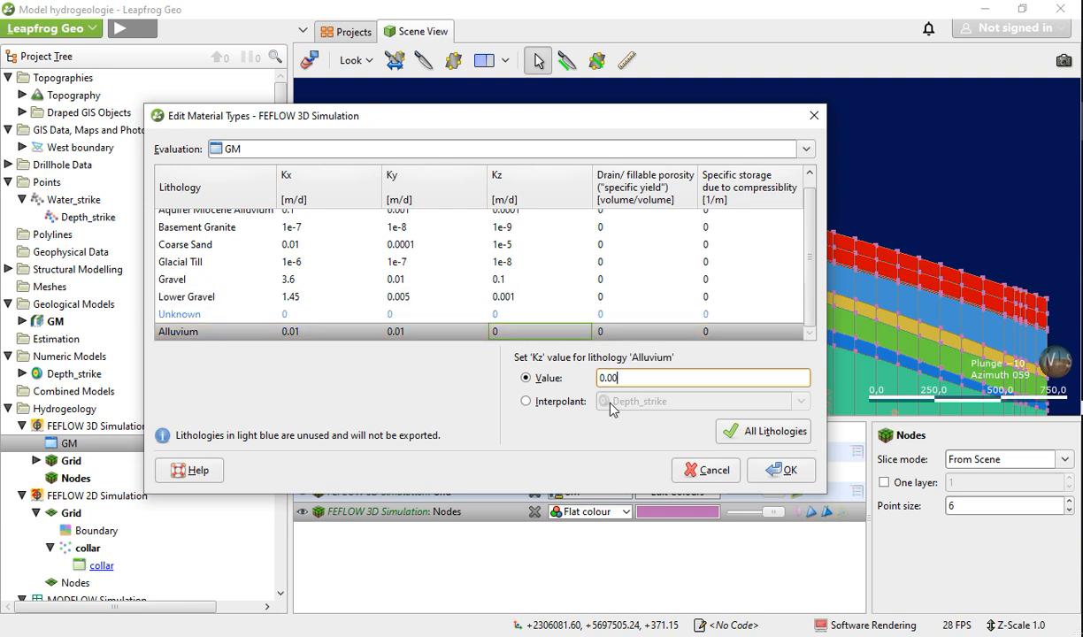
text(1)
Set the drain/fillable porosity of Aquifer Miocene Alluvium to 0.10, copying the value from the Word table into Leapfrog Geo
click(613, 282)
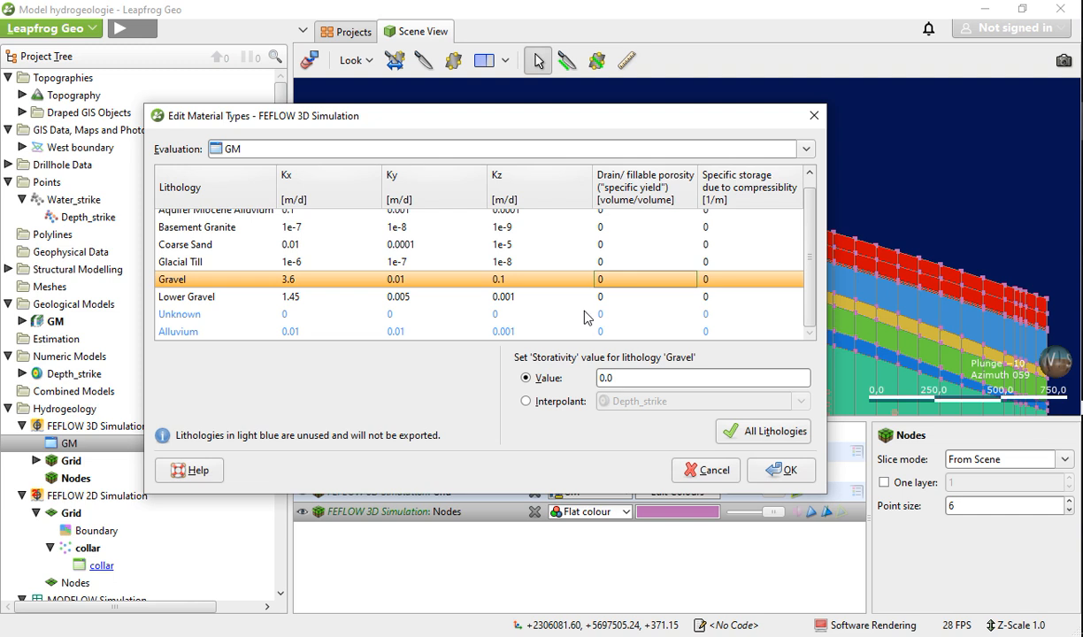
scroll(567, 305, up, 1)
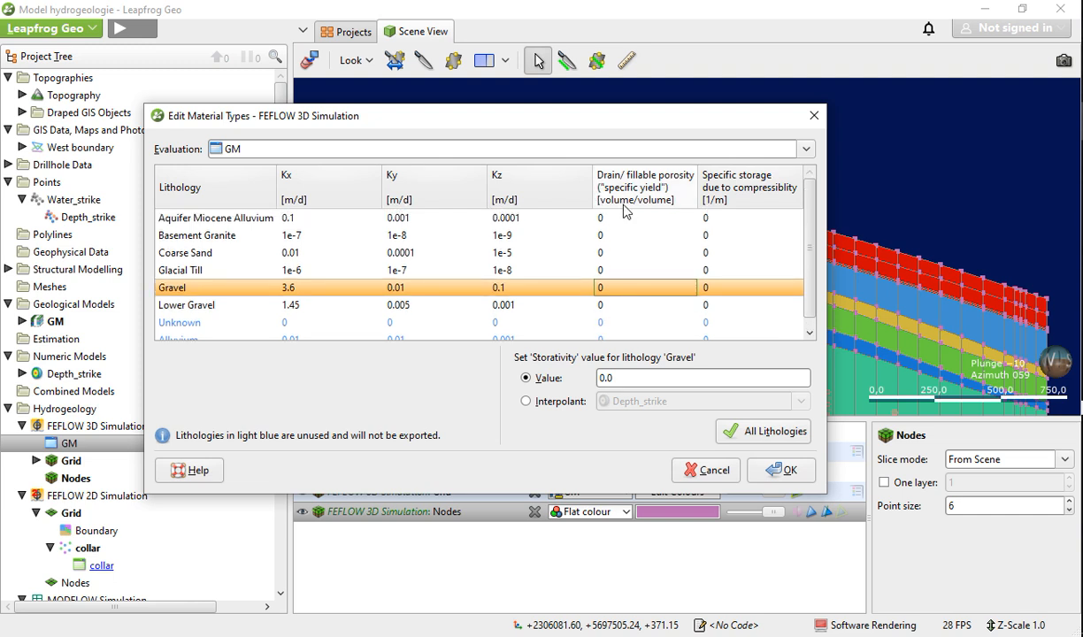
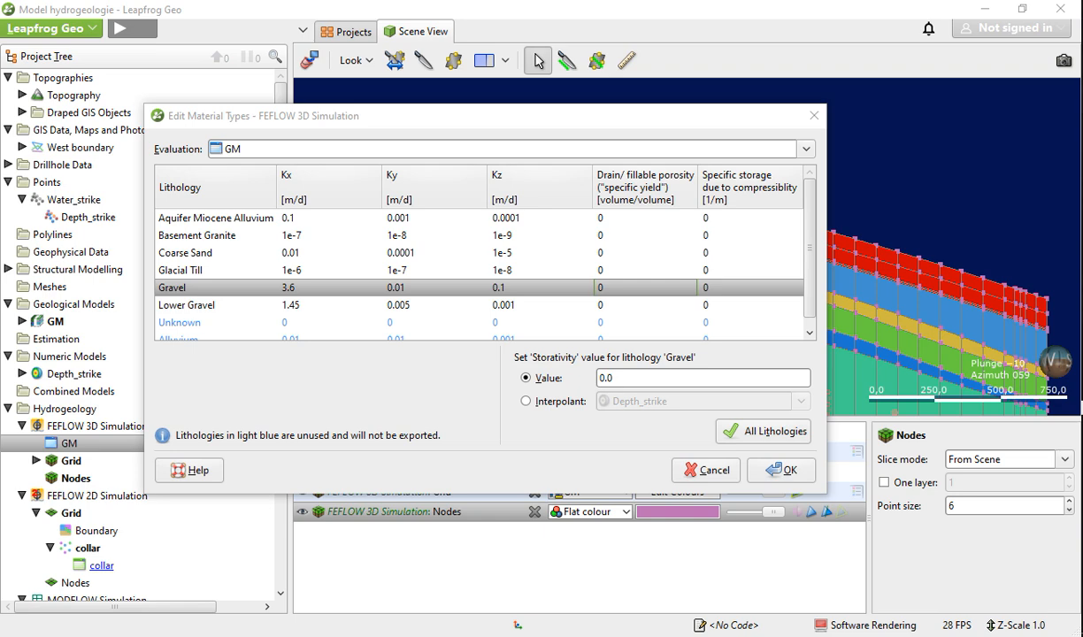
mouse_move(1081, 282)
click(995, 290)
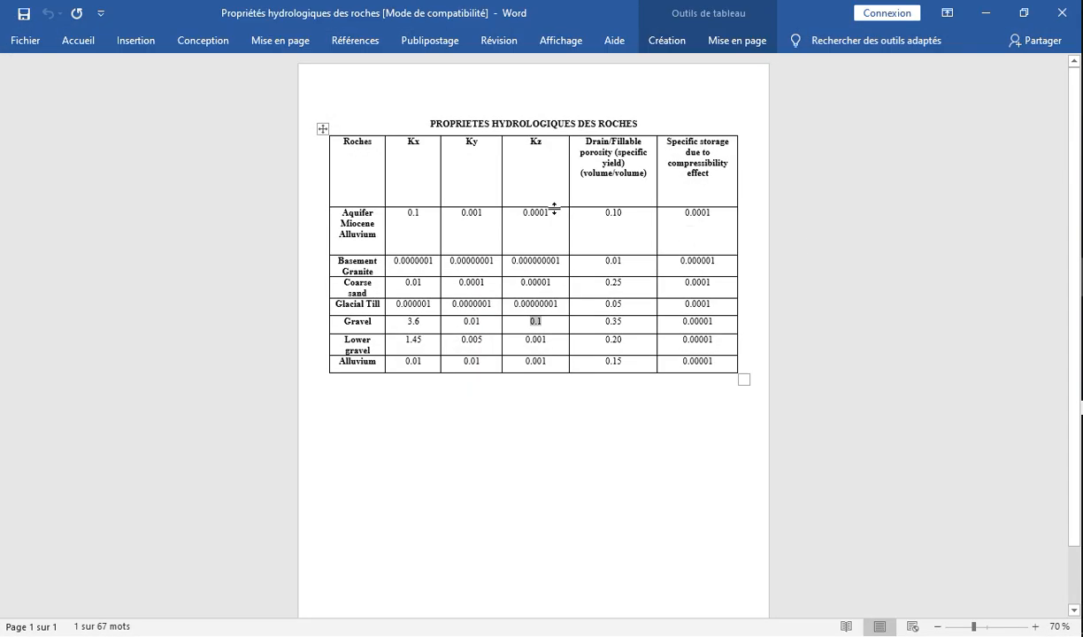
drag(602, 212, 623, 212)
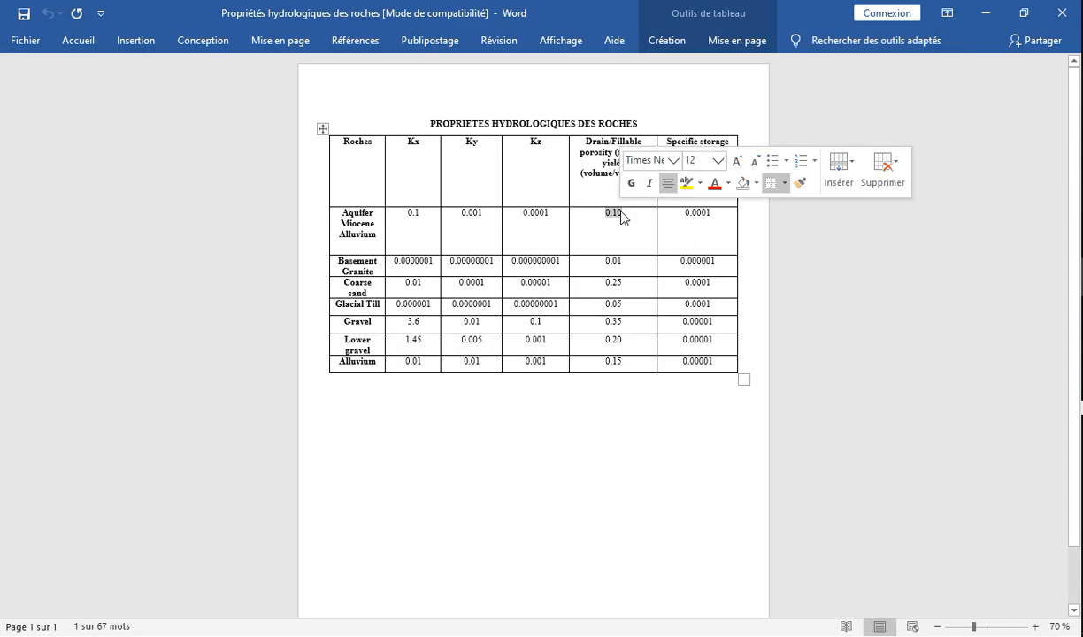
right_click(623, 211)
click(639, 244)
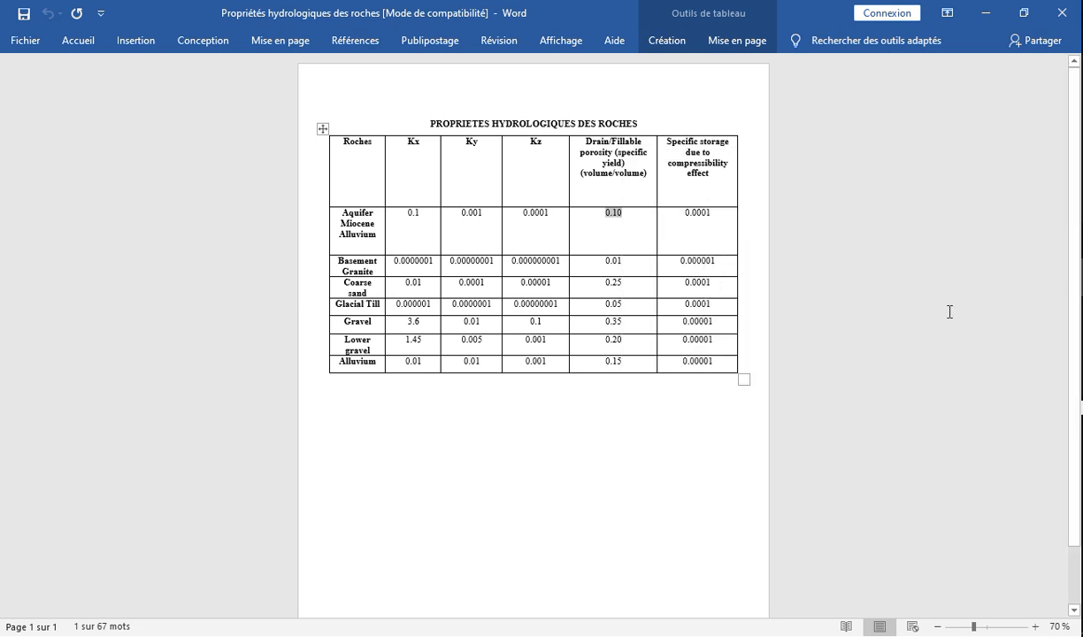
key(alt+Tab)
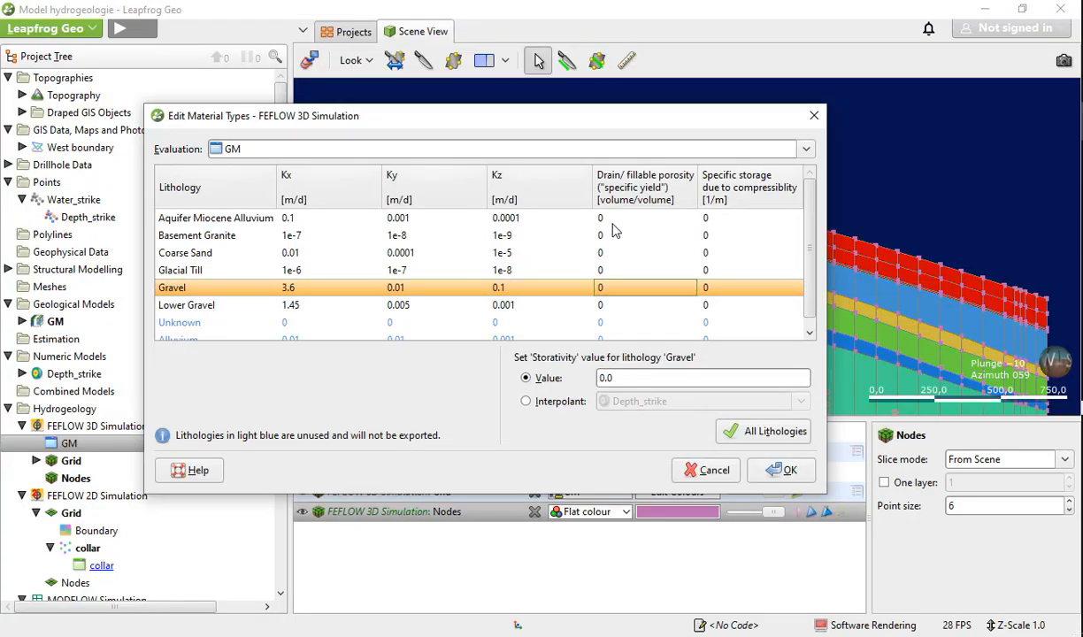
click(615, 221)
right_click(605, 379)
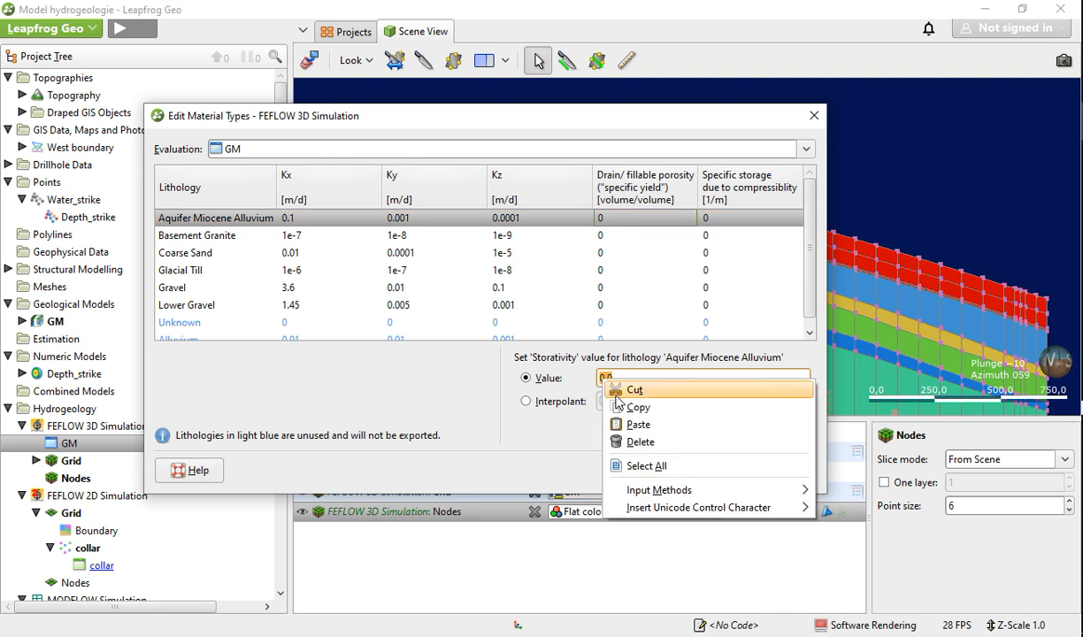
click(638, 424)
Set the drain/fillable porosity of Basement Granite to 0.01, copying the value from the Word table into Leapfrog Geo
click(605, 234)
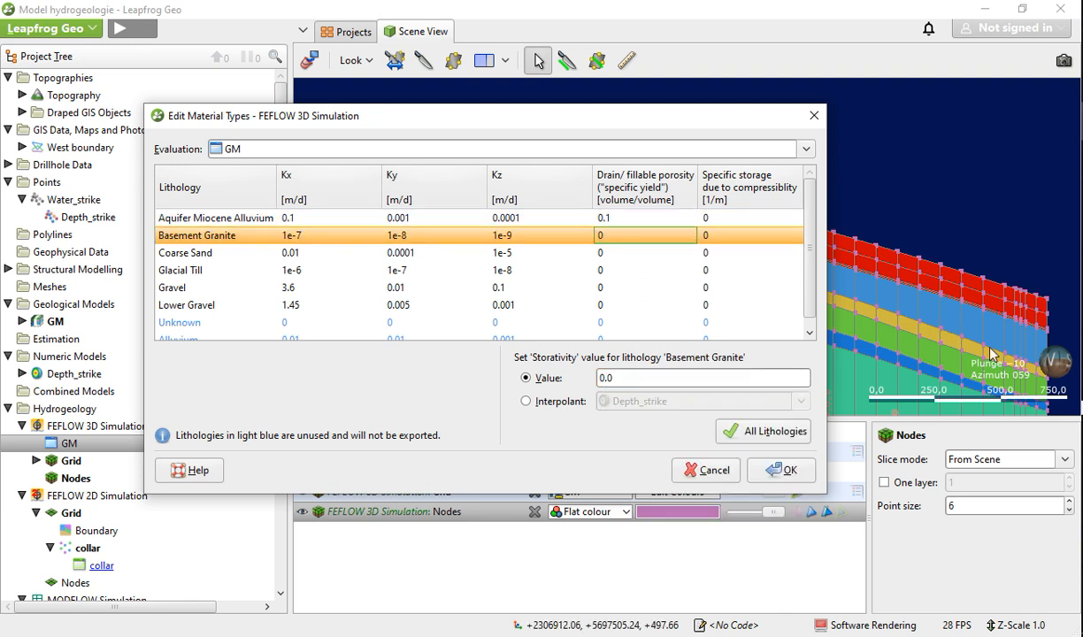
key(alt+Tab)
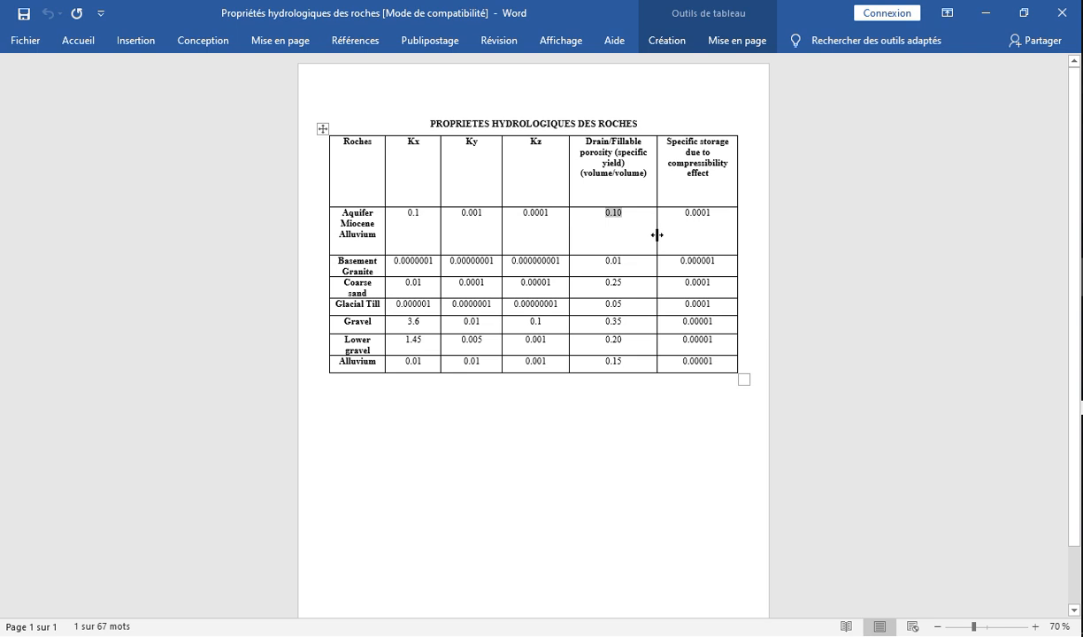
double_click(611, 260)
right_click(613, 261)
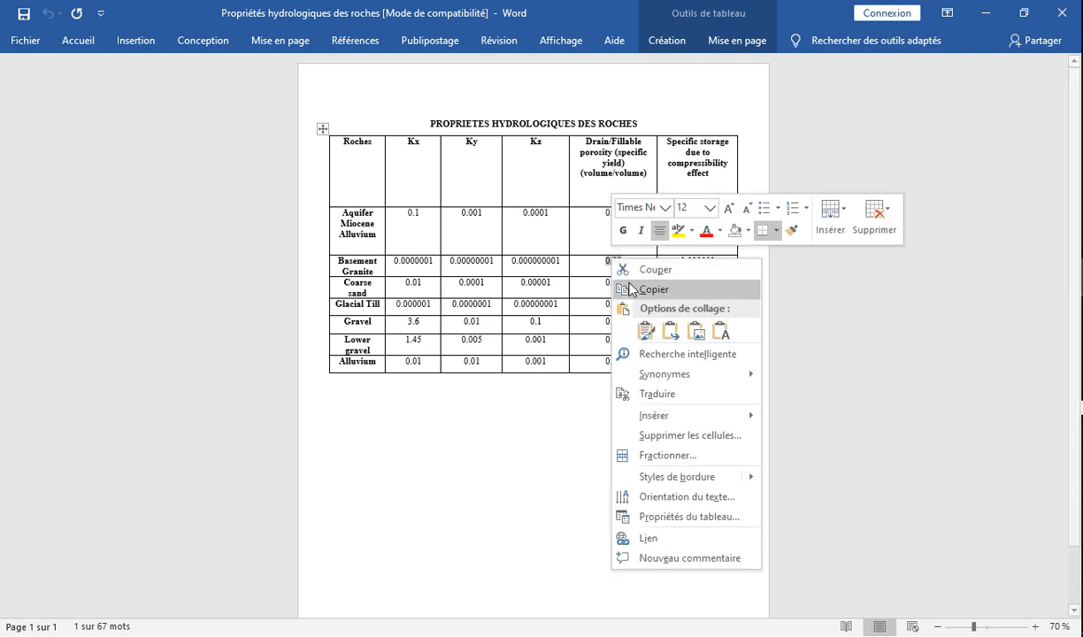
click(653, 290)
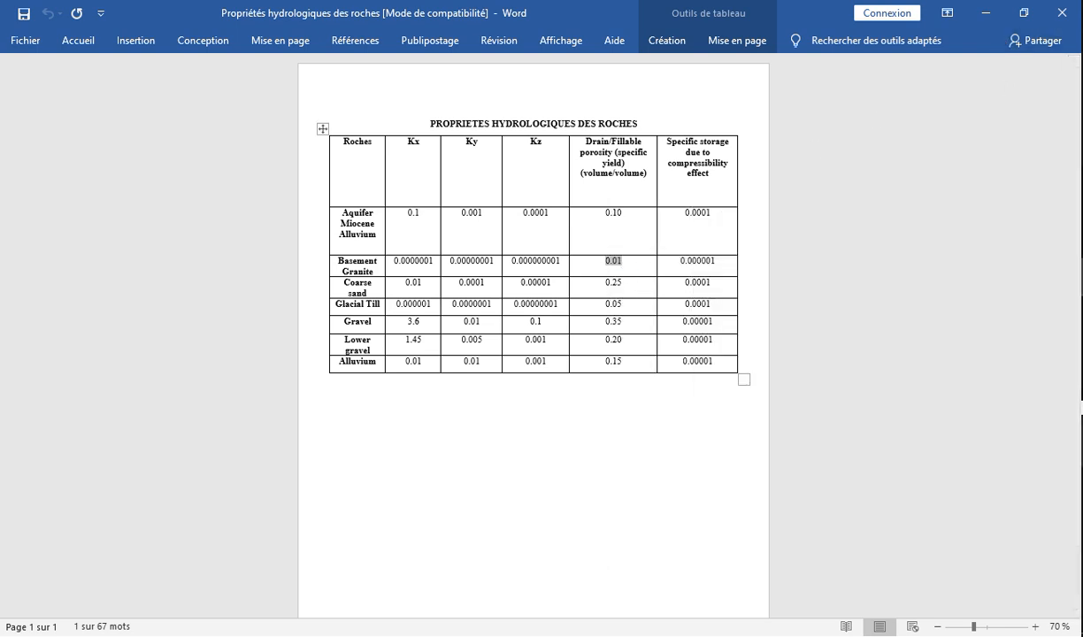
key(alt+Tab)
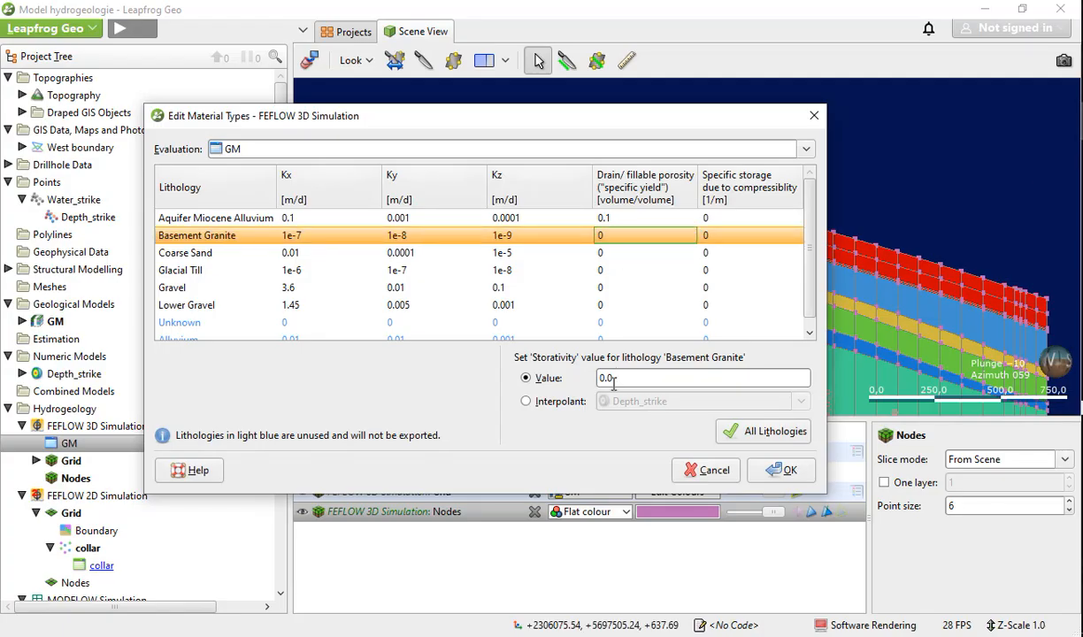
click(604, 378)
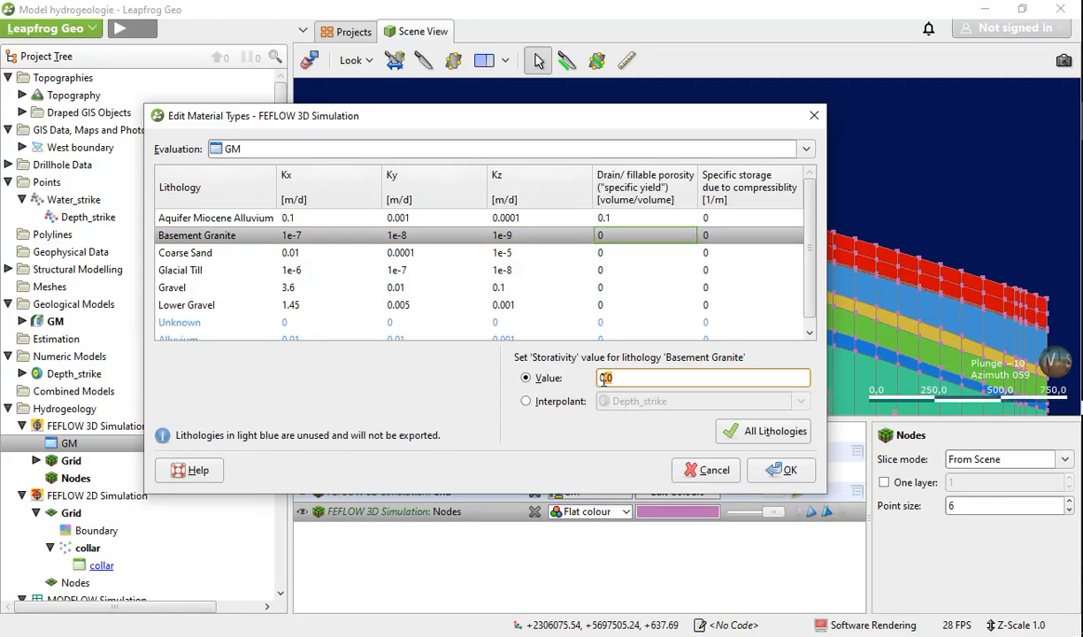
drag(615, 378, 600, 378)
right_click(591, 356)
click(624, 421)
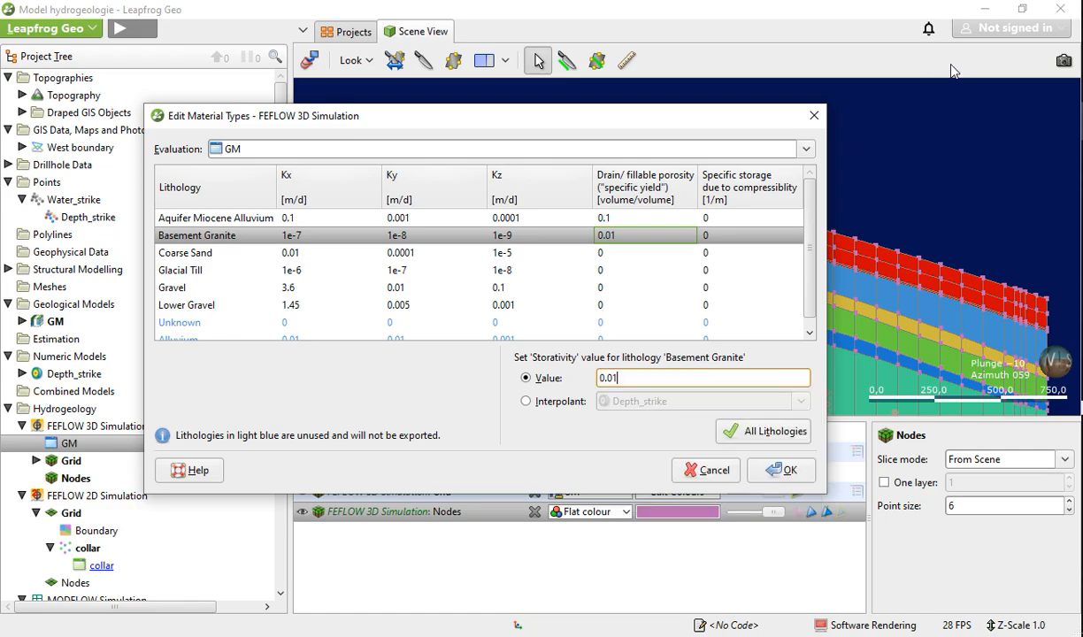
Set the drain/fillable porosity of Coarse Sand to 0.25, copying the value from the Word table into Leapfrog Geo
click(986, 13)
click(612, 282)
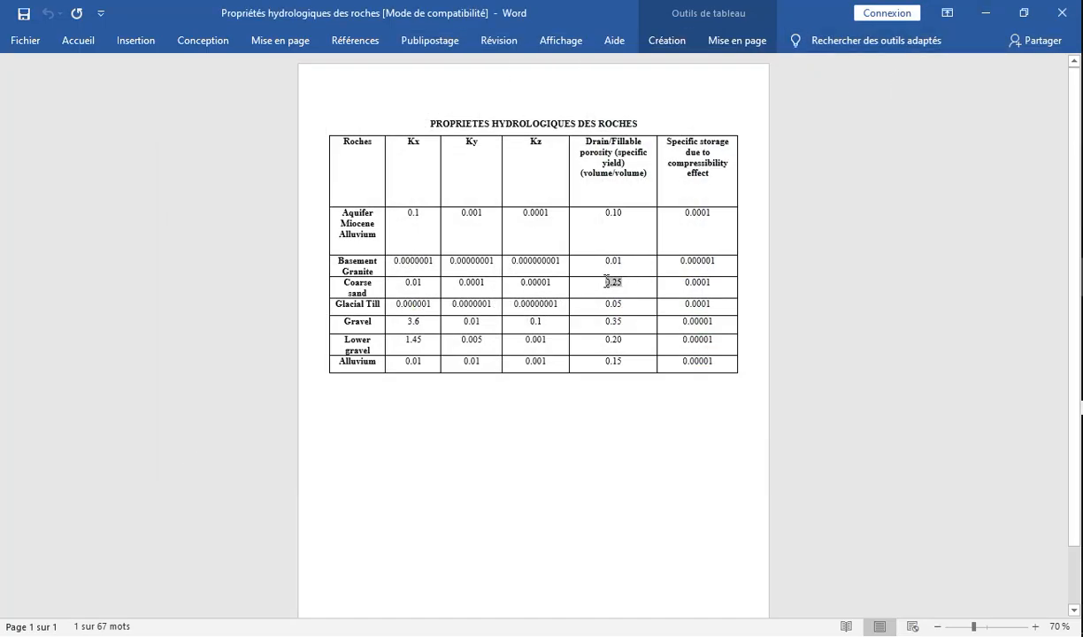
right_click(611, 283)
click(643, 309)
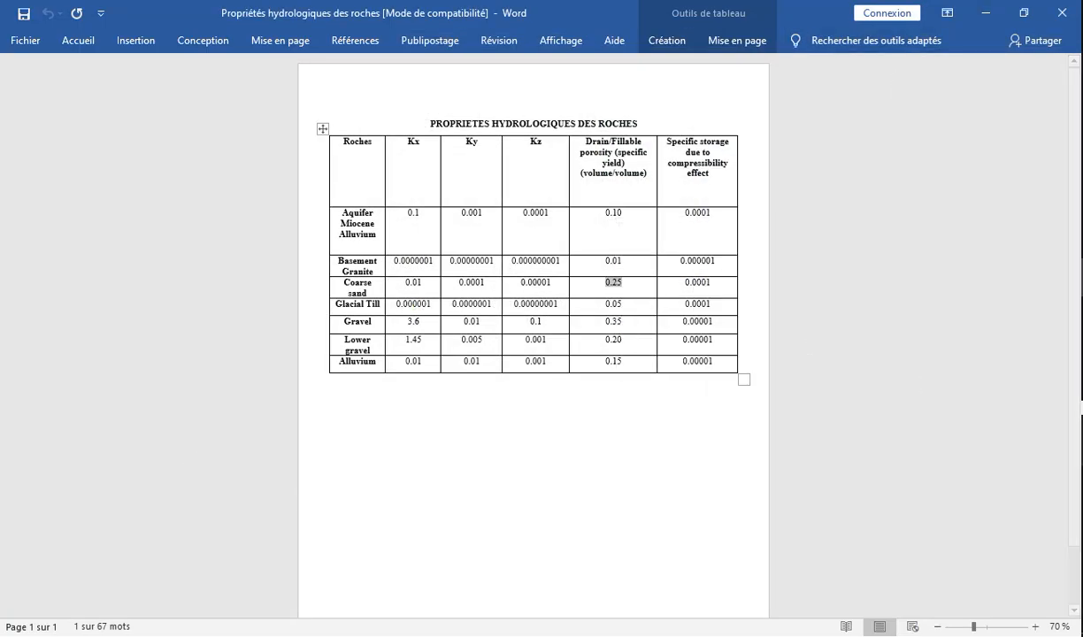
key(alt+Tab)
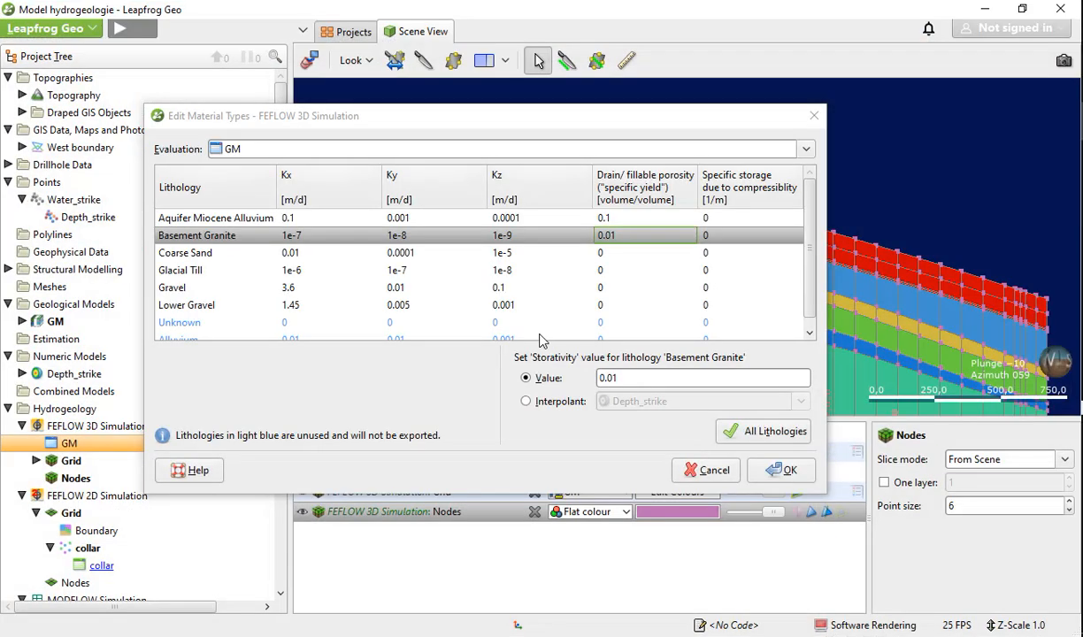
click(605, 254)
drag(630, 377, 574, 372)
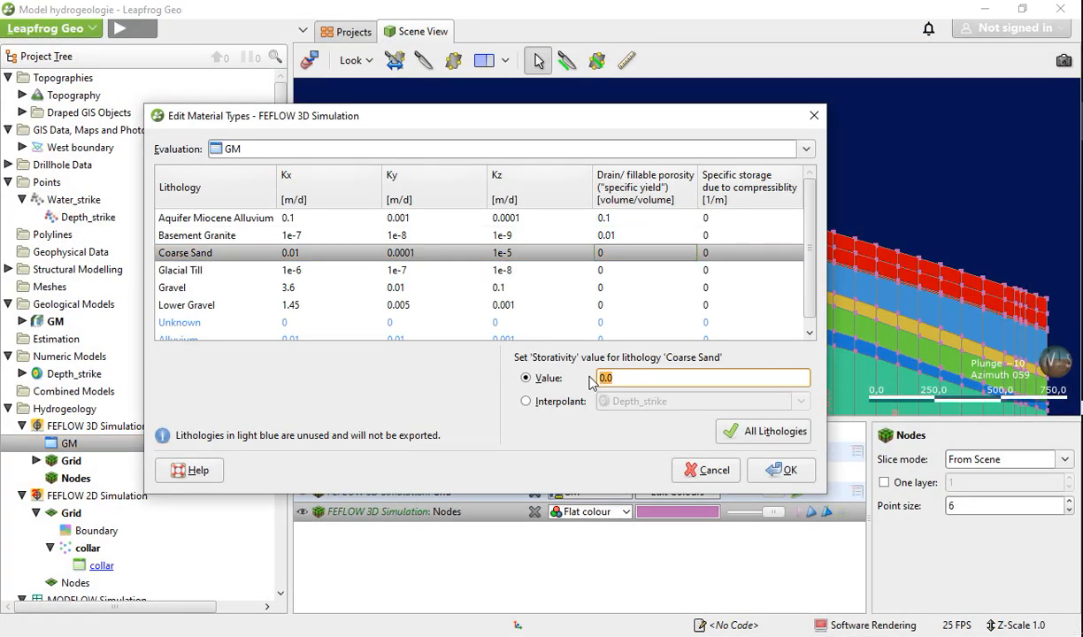
right_click(601, 378)
click(630, 422)
Set the drain/fillable porosity of Glacial Till to 0.05, copying the value from the Word table into Leapfrog Geo
key(alt+Tab)
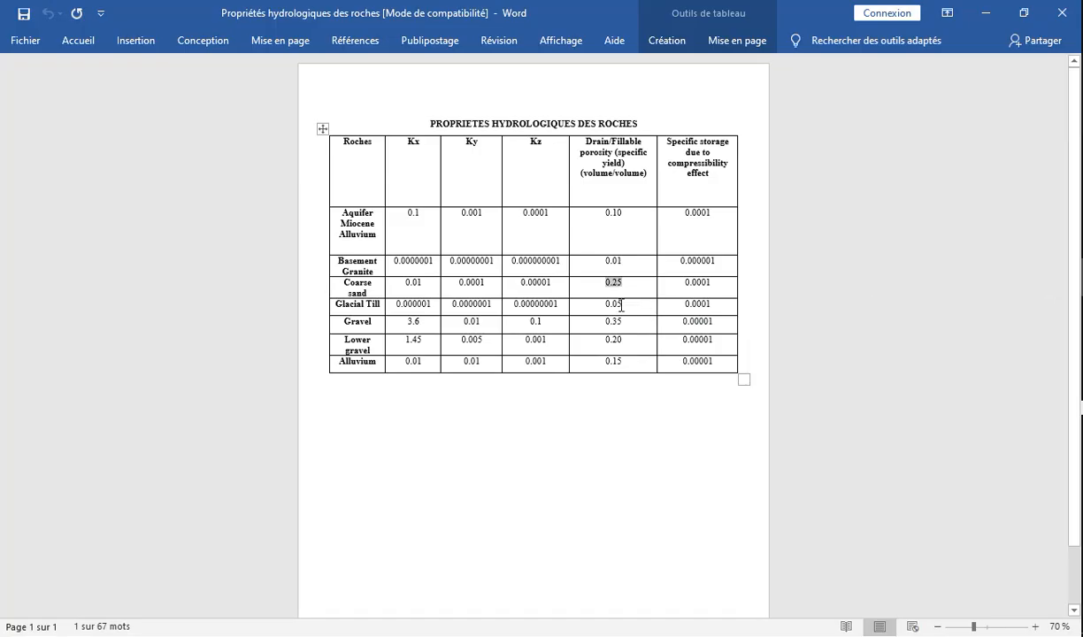
right_click(611, 290)
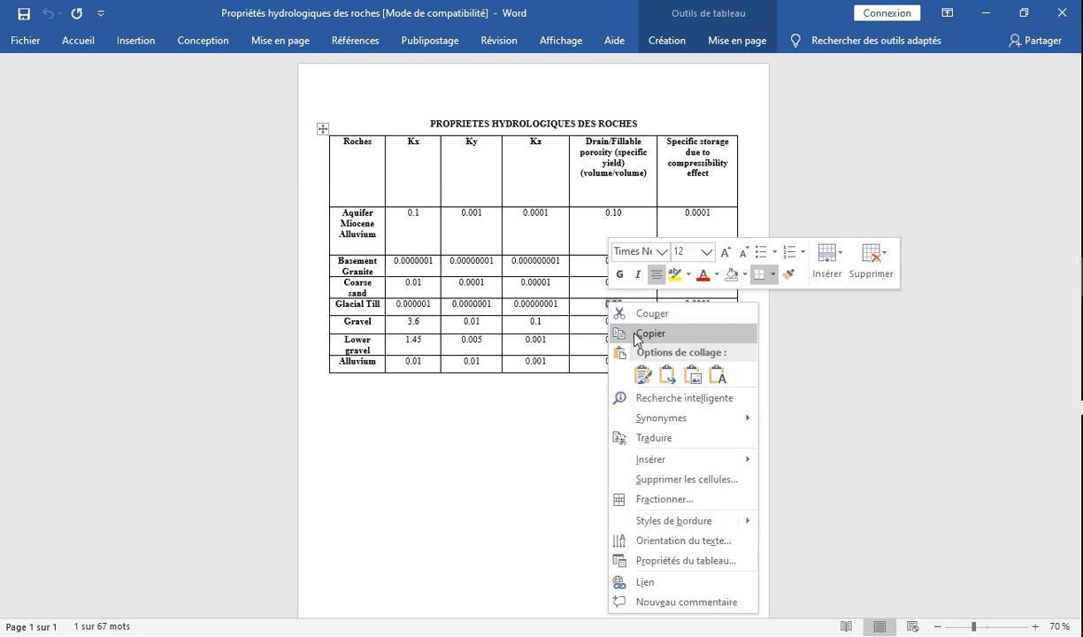
click(638, 335)
key(alt+Tab)
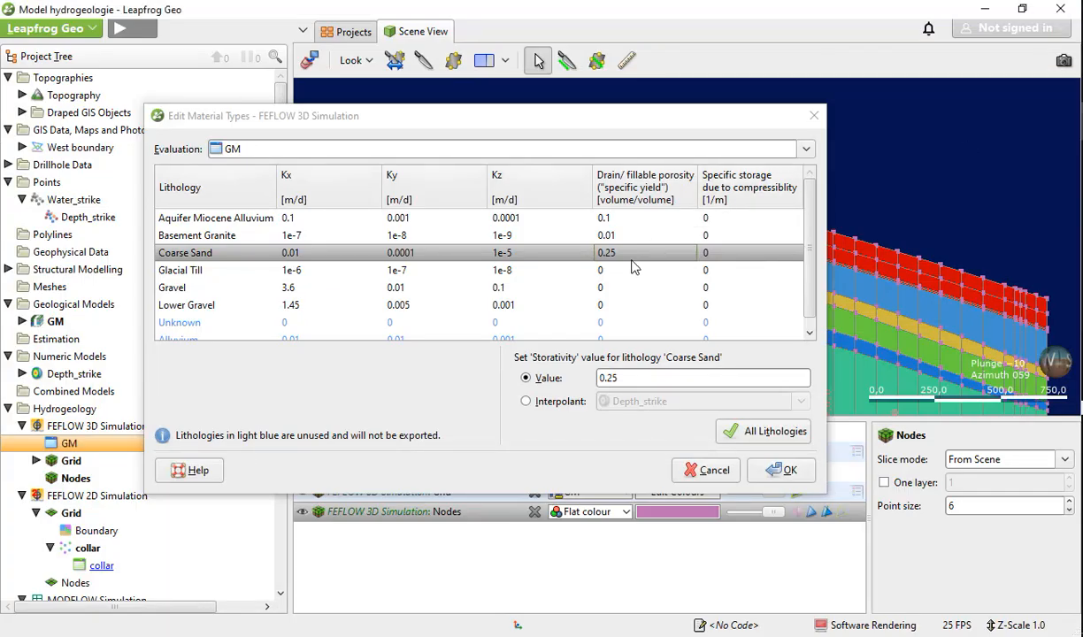
click(610, 270)
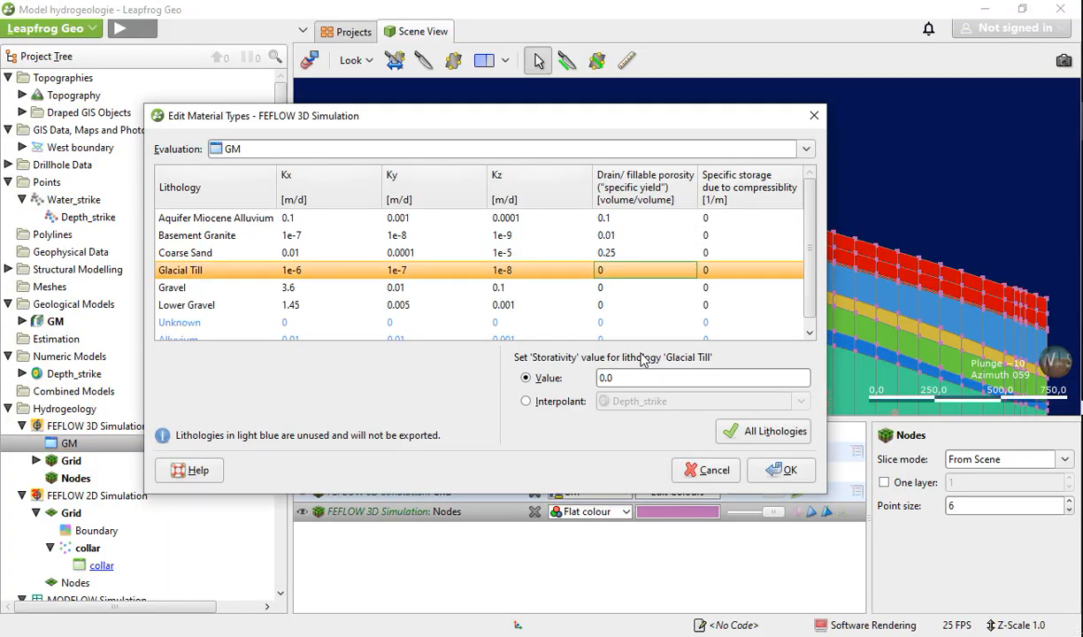
click(602, 378)
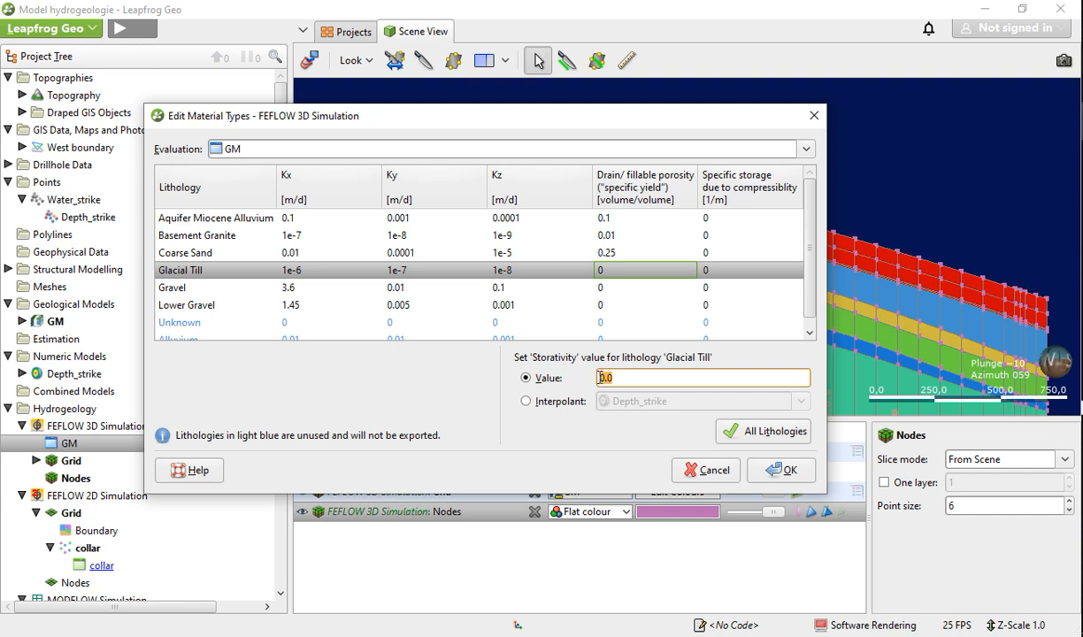
right_click(602, 378)
click(633, 415)
Set the drain/fillable porosity of Gravel to 0.35, copying the value from the Word table into Leapfrog Geo
key(alt+Tab)
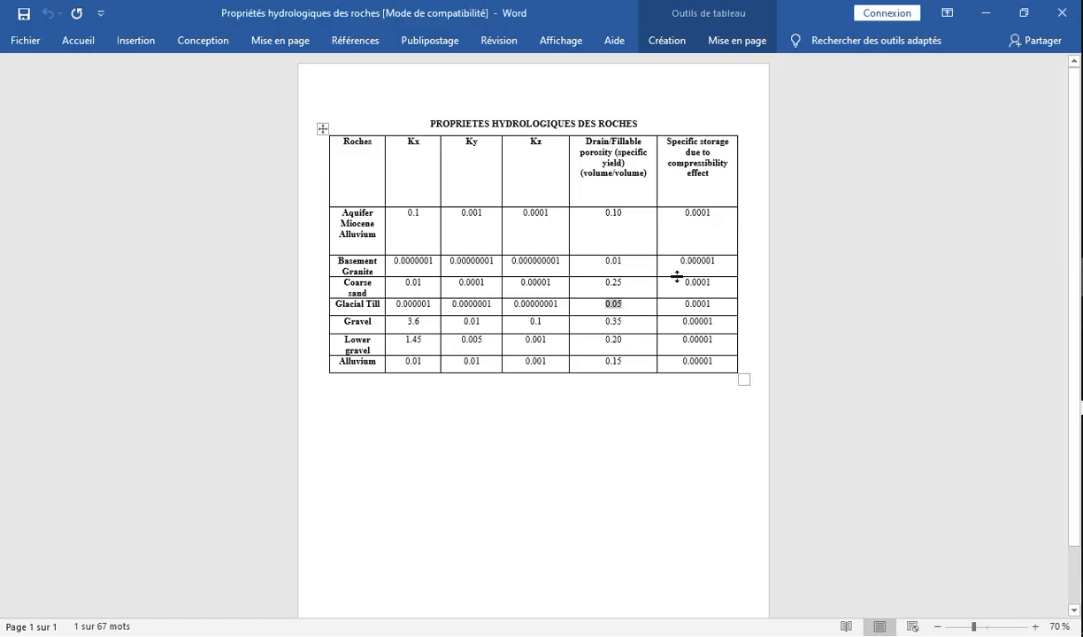
double_click(614, 322)
right_click(617, 324)
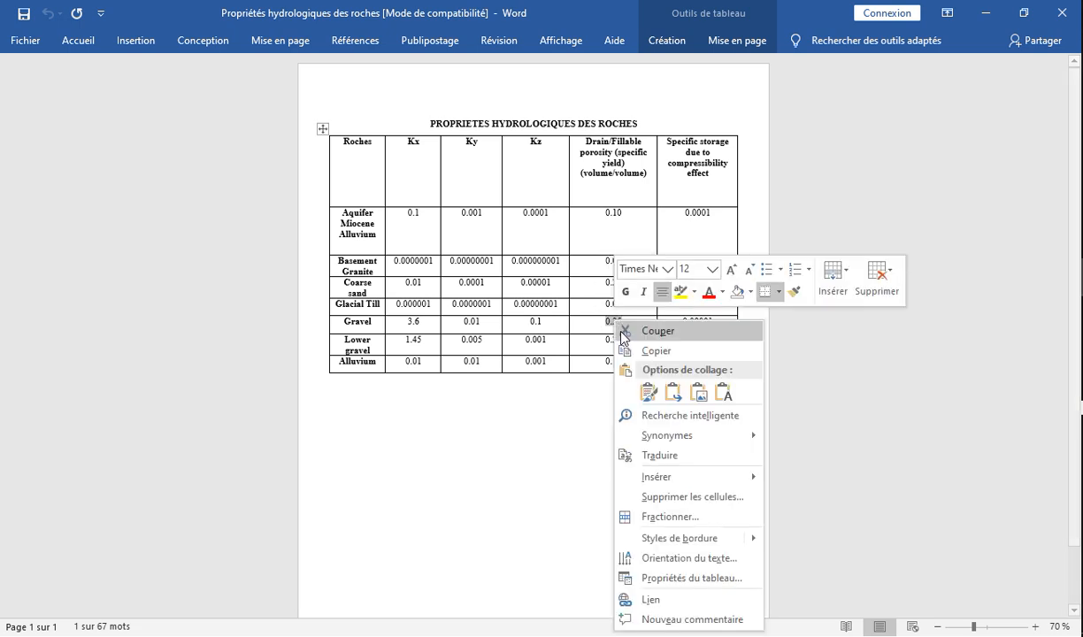
key(Escape)
key(alt+Tab)
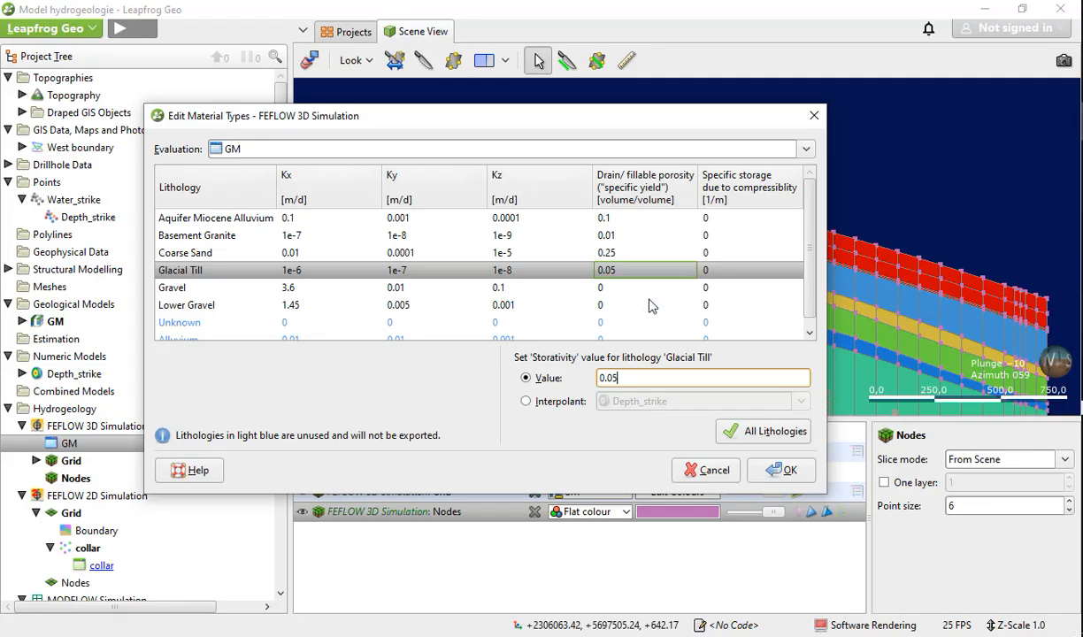
click(600, 287)
click(602, 378)
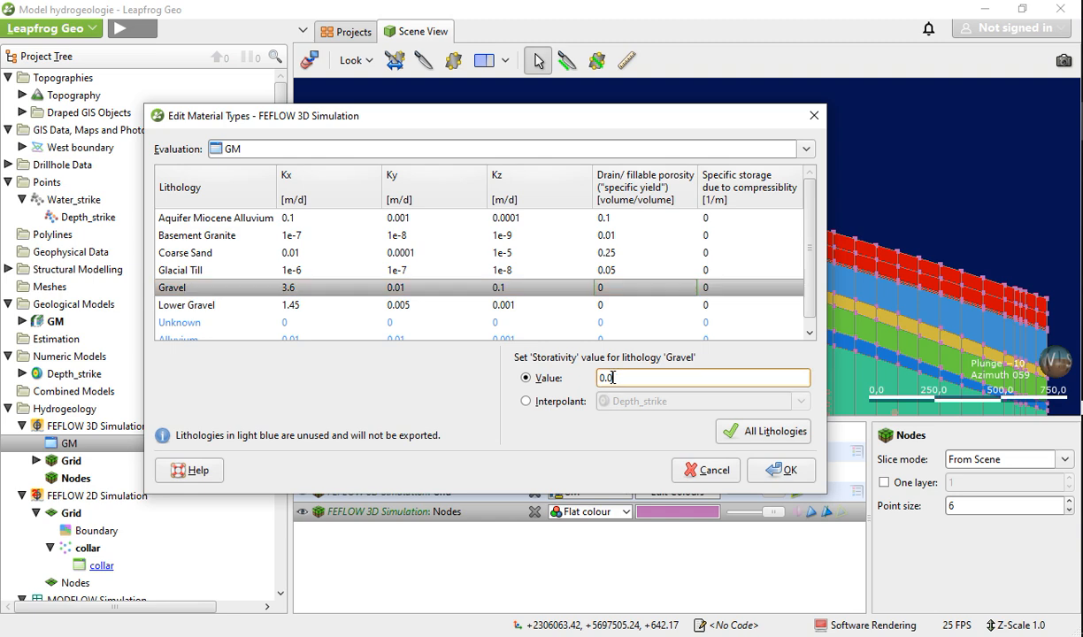
right_click(602, 378)
click(624, 414)
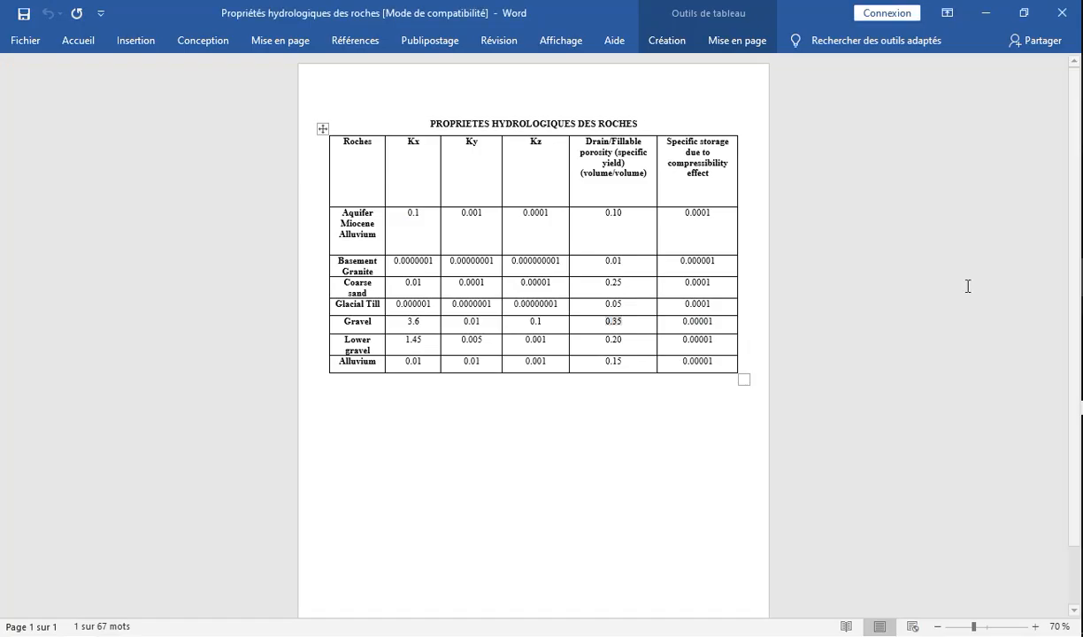
Set the drain/fillable porosity of Lower Gravel to 0.20, copying the value from the Word table into Leapfrog Geo
key(alt+Tab)
double_click(617, 339)
key(super+c)
right_click(617, 339)
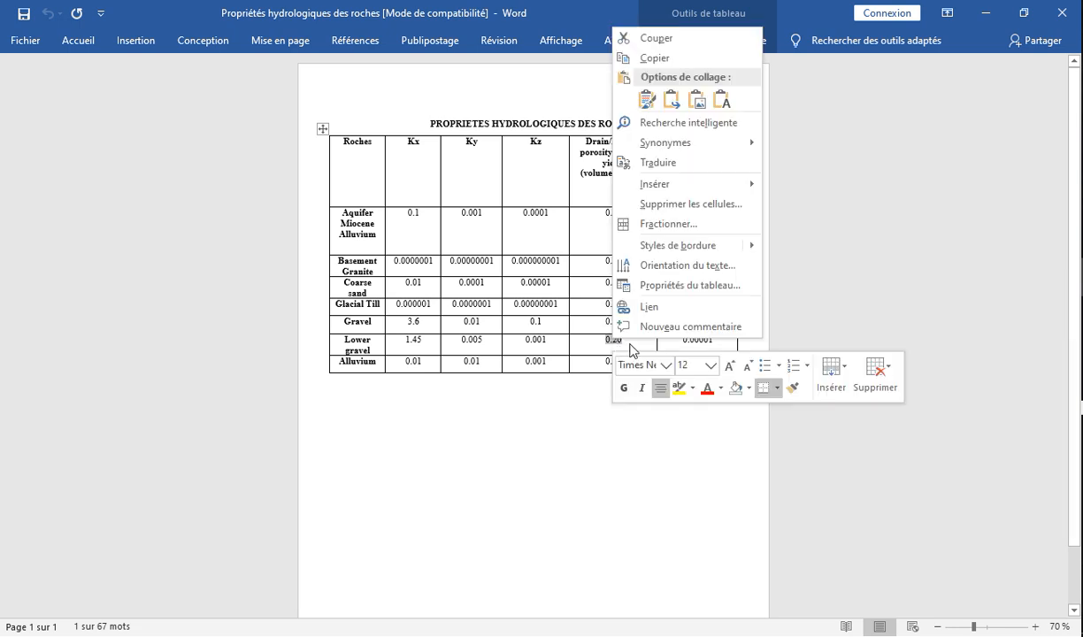
click(682, 60)
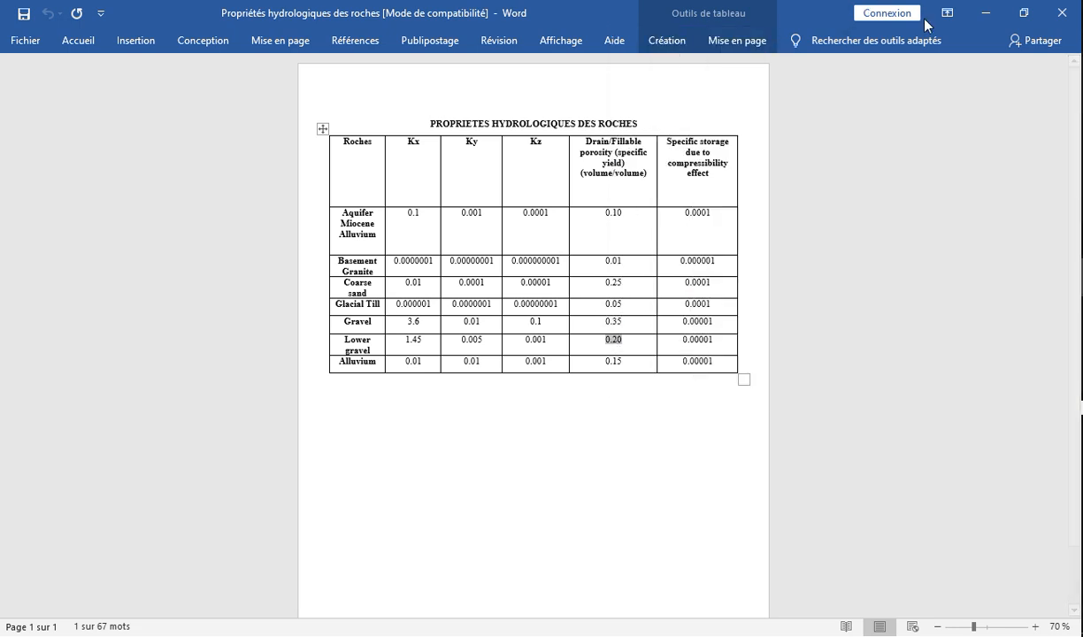
click(983, 13)
click(593, 304)
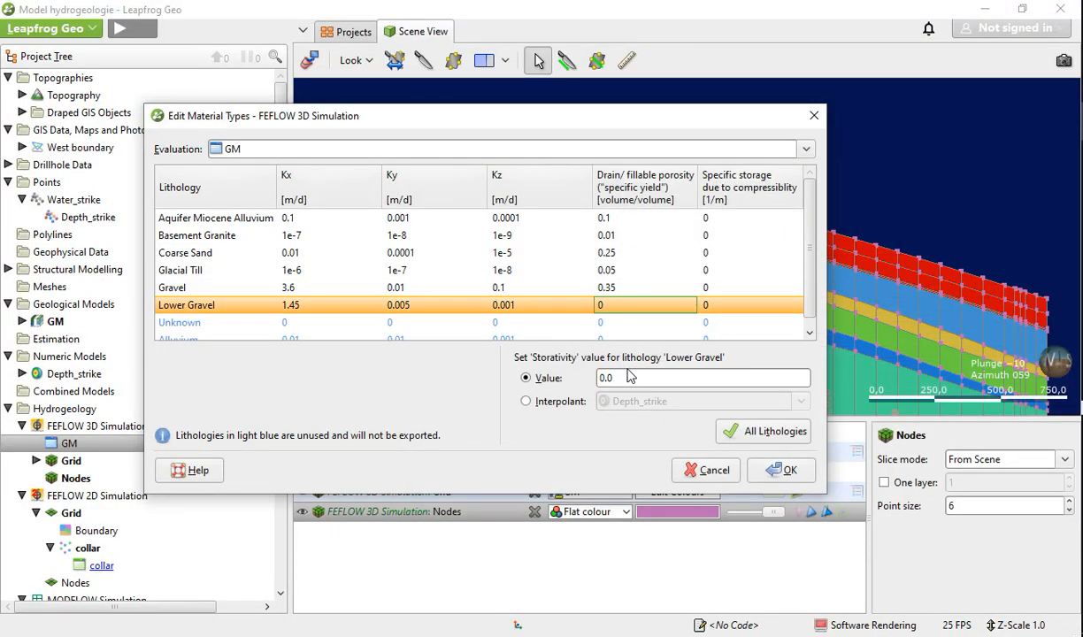
double_click(591, 377)
right_click(602, 377)
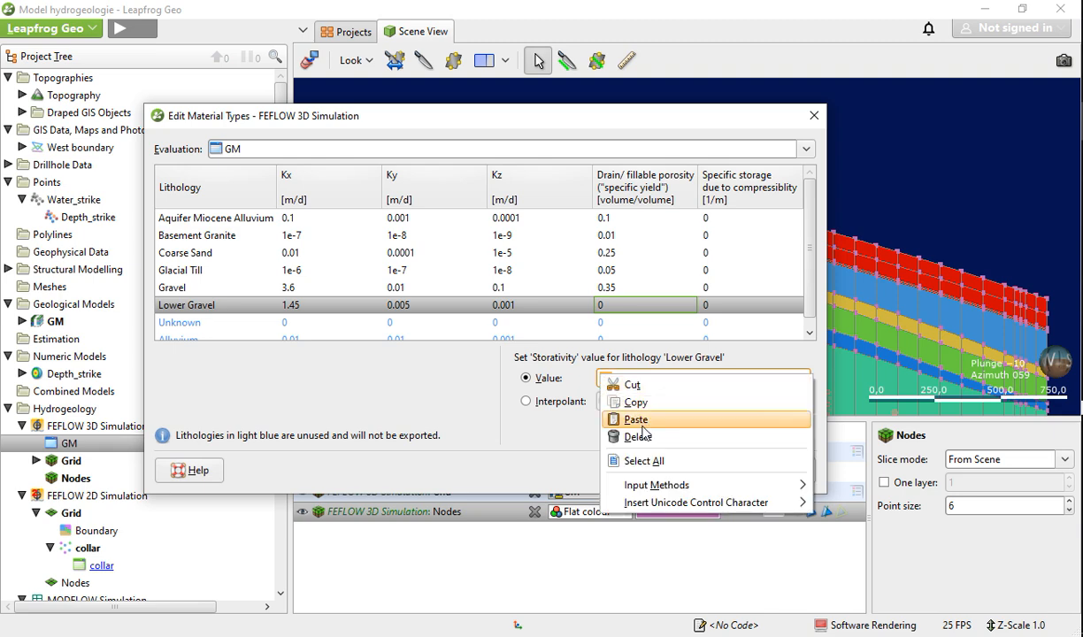
click(619, 413)
Set the drain/fillable porosity of Alluvium to 0.15, copying the value from the Word table into Leapfrog Geo
click(986, 12)
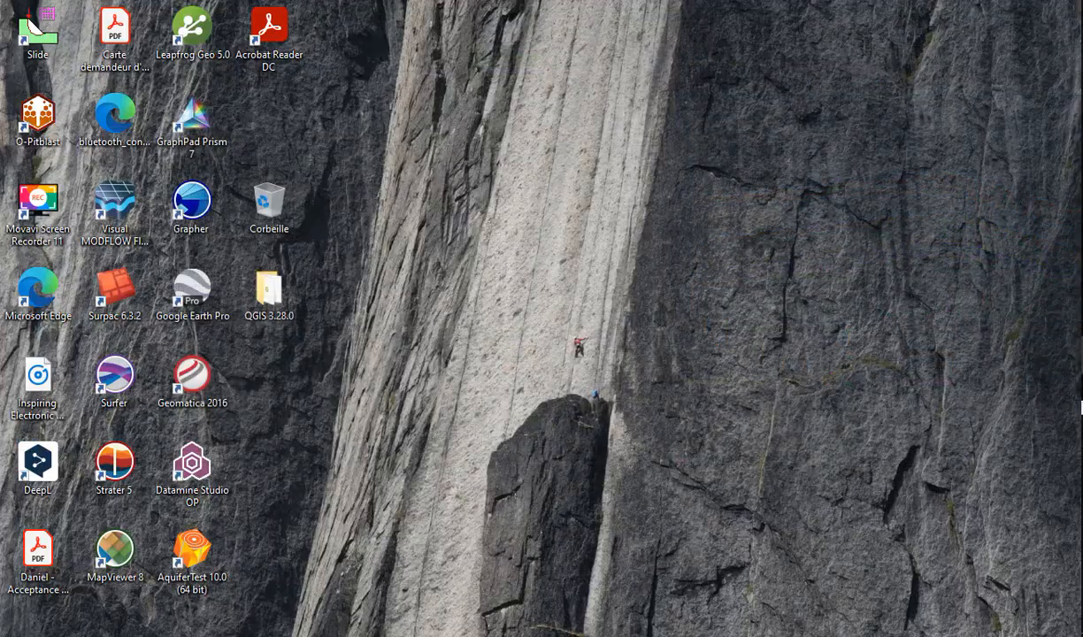
key(alt+Tab)
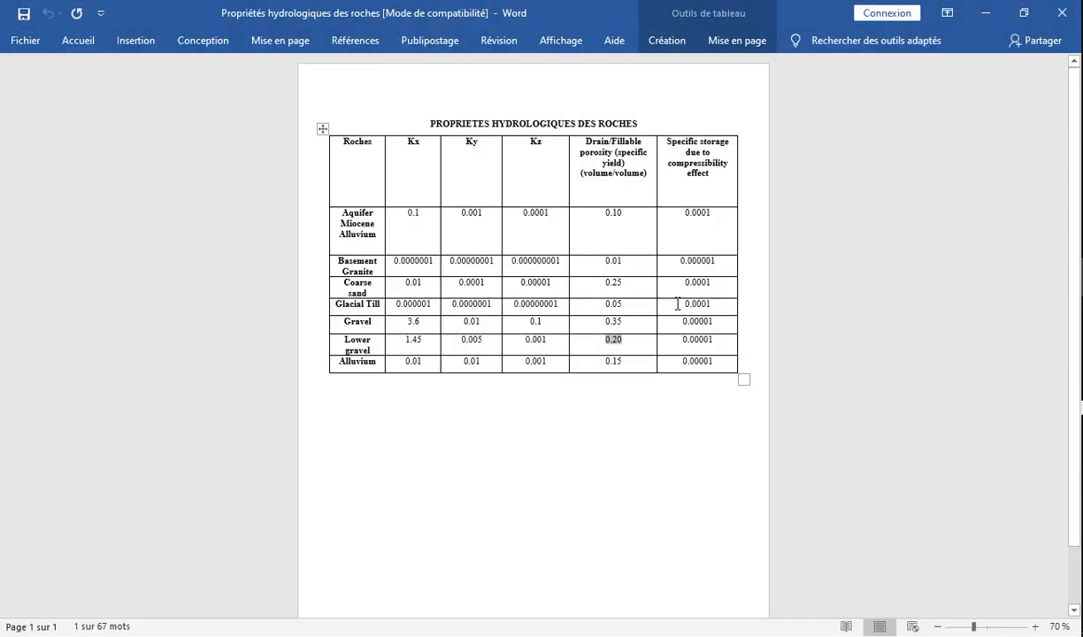
drag(624, 361, 607, 362)
key(super+c)
right_click(607, 362)
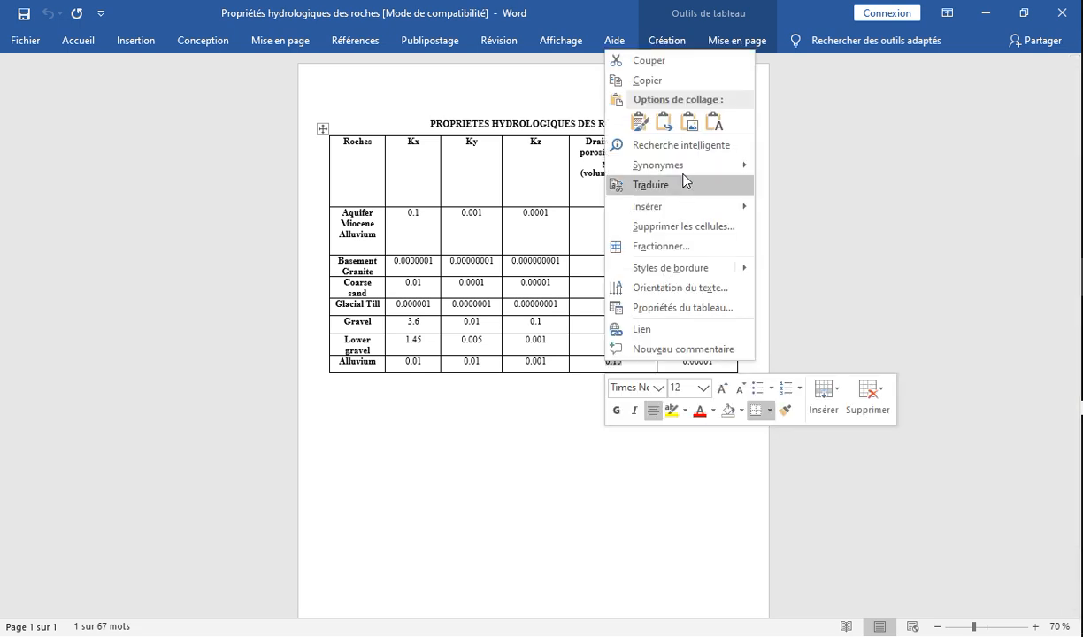
click(675, 82)
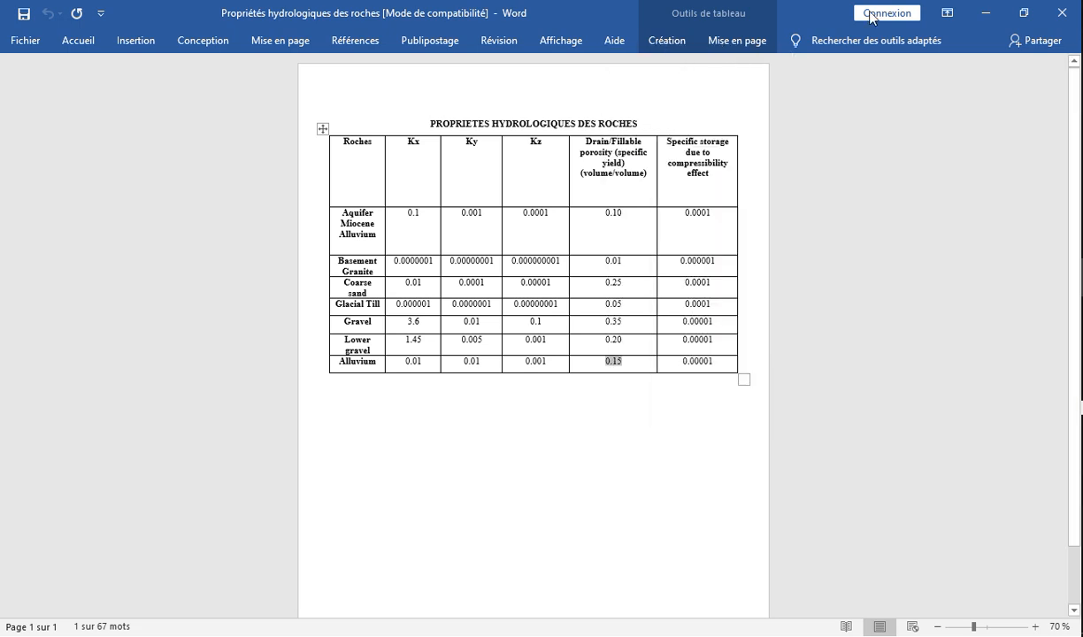
click(986, 14)
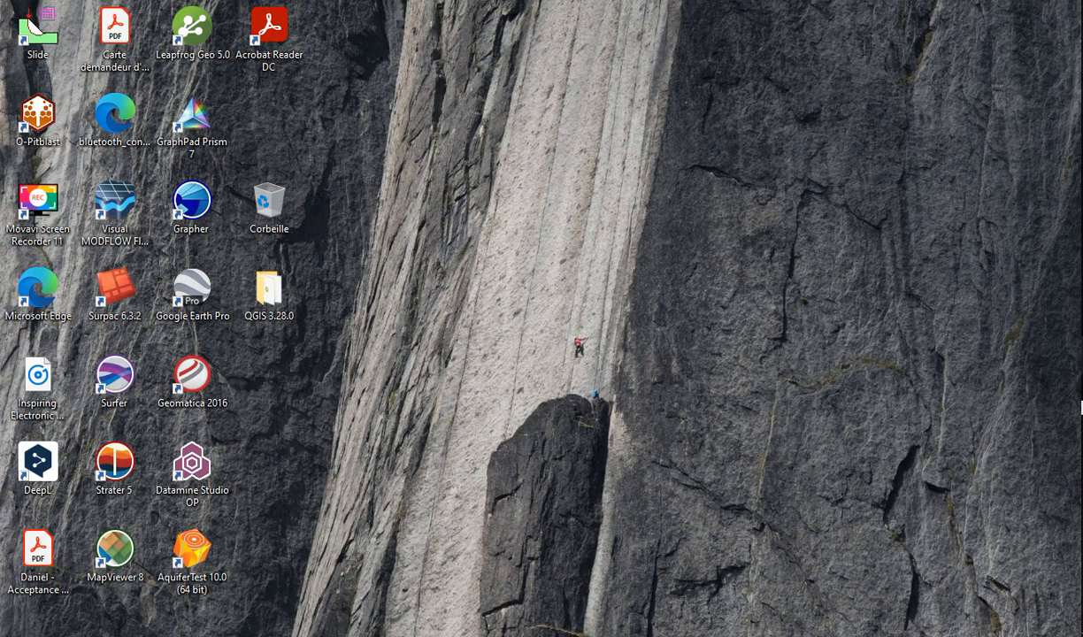
key(alt+Tab)
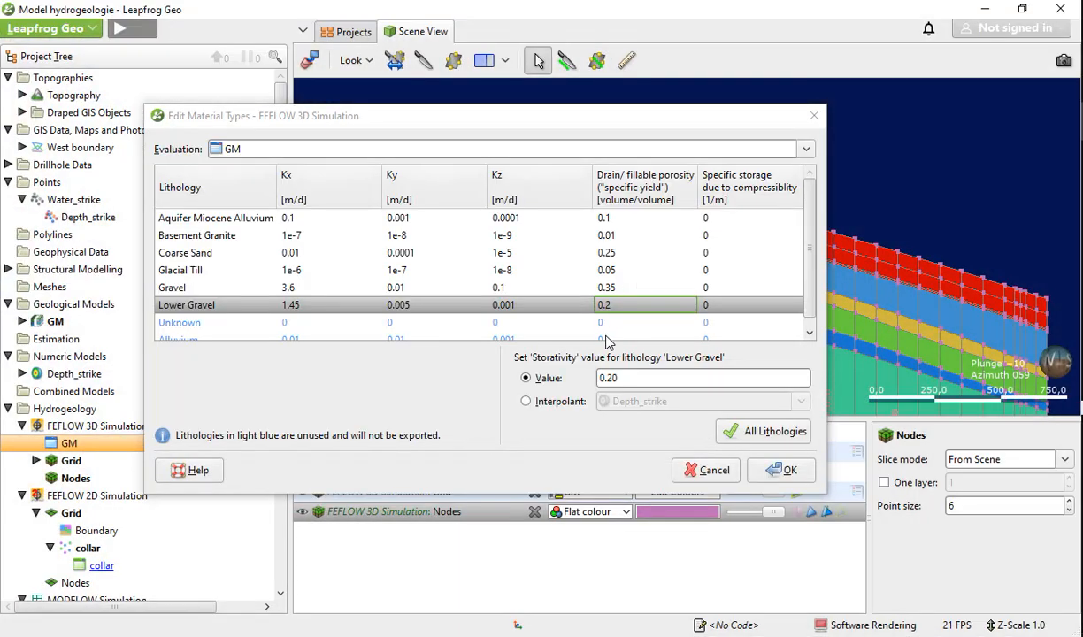
scroll(604, 327, down, 1)
click(609, 333)
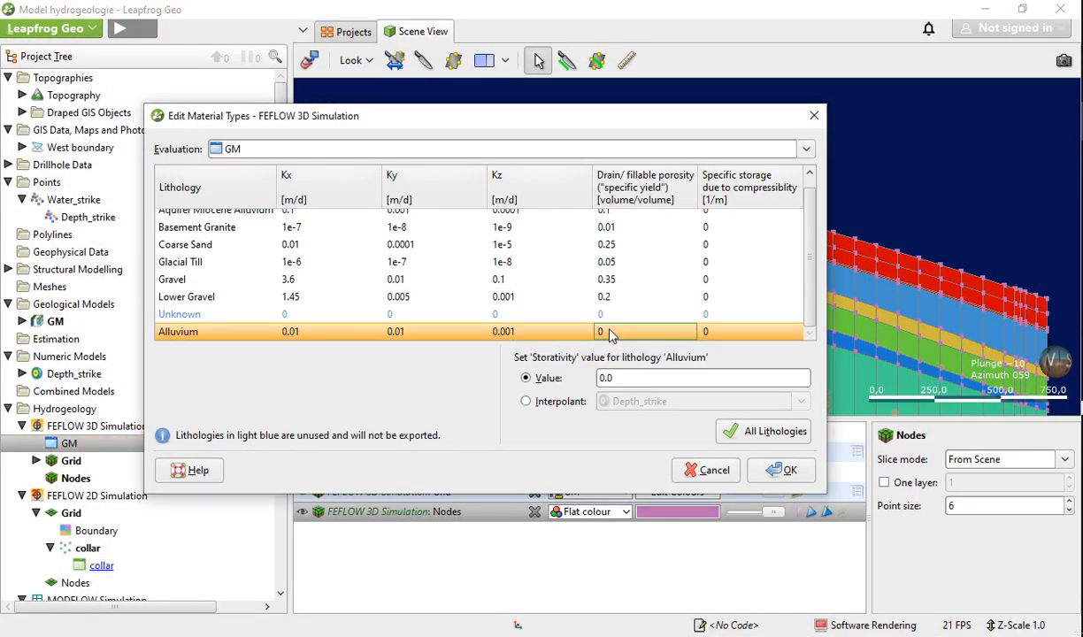
click(611, 379)
double_click(607, 378)
right_click(607, 381)
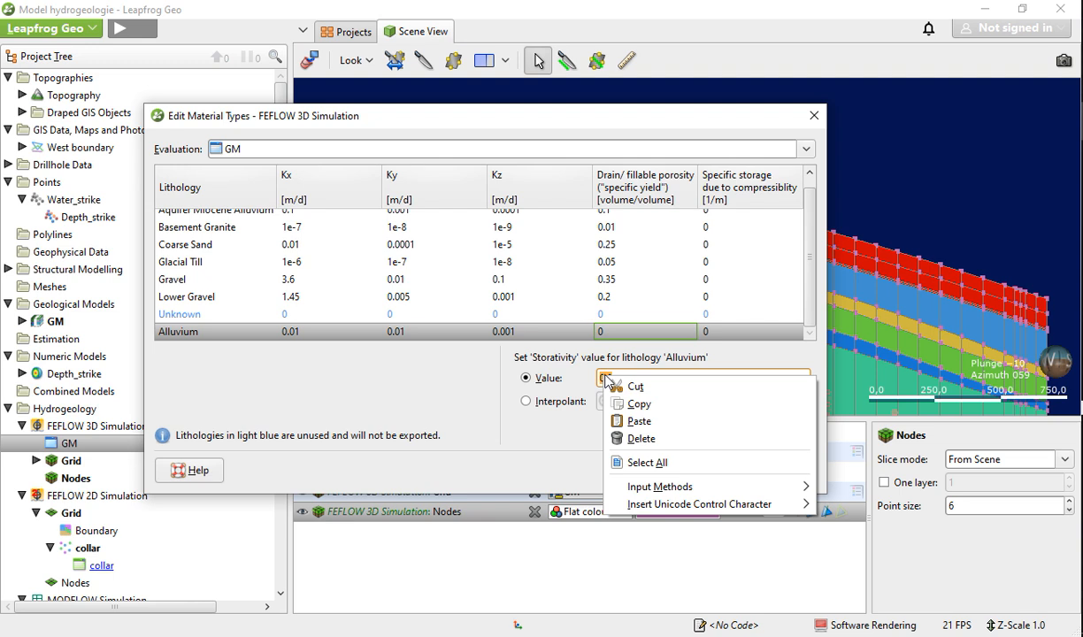
click(639, 421)
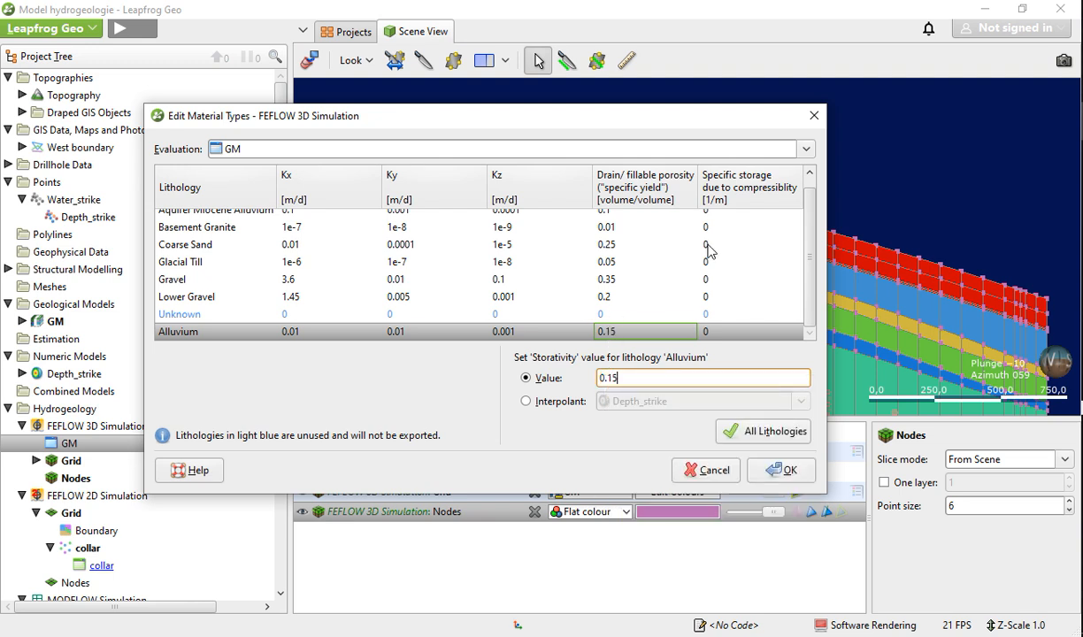
Set the specific storage of Aquifer Miocene Alluvium to 0.0001, copying the value from the Word table into Leapfrog Geo
scroll(708, 252, up, 1)
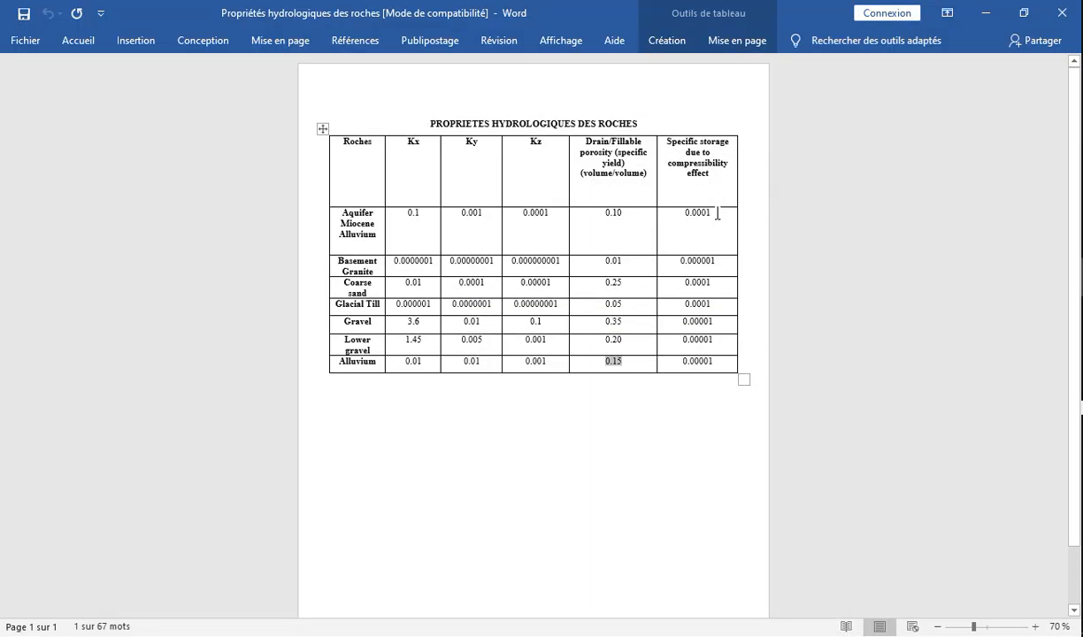
drag(718, 213, 687, 212)
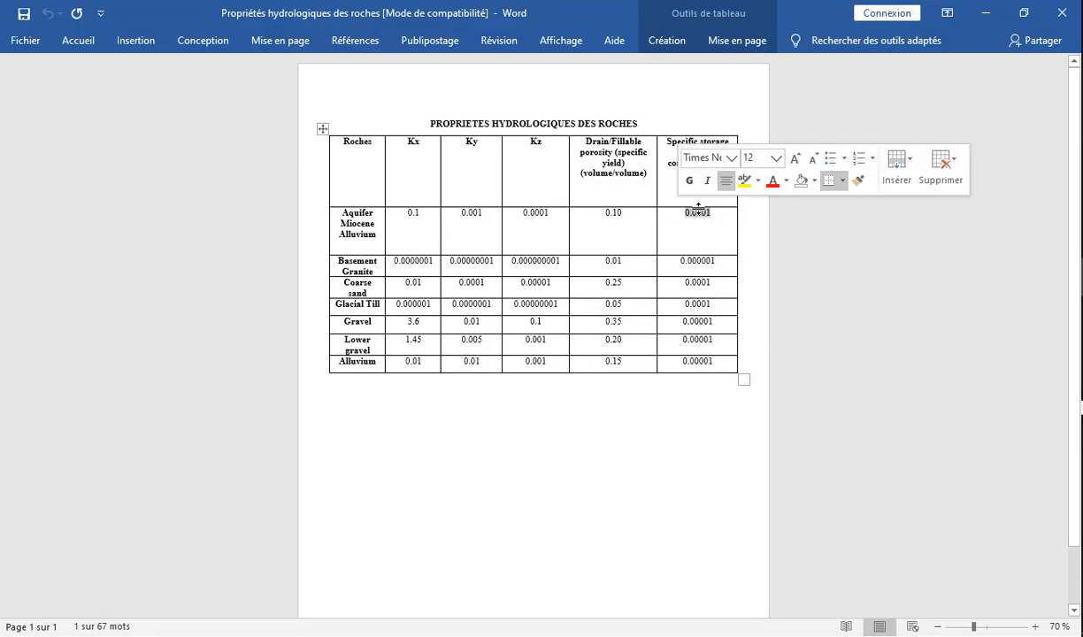
right_click(703, 213)
click(728, 241)
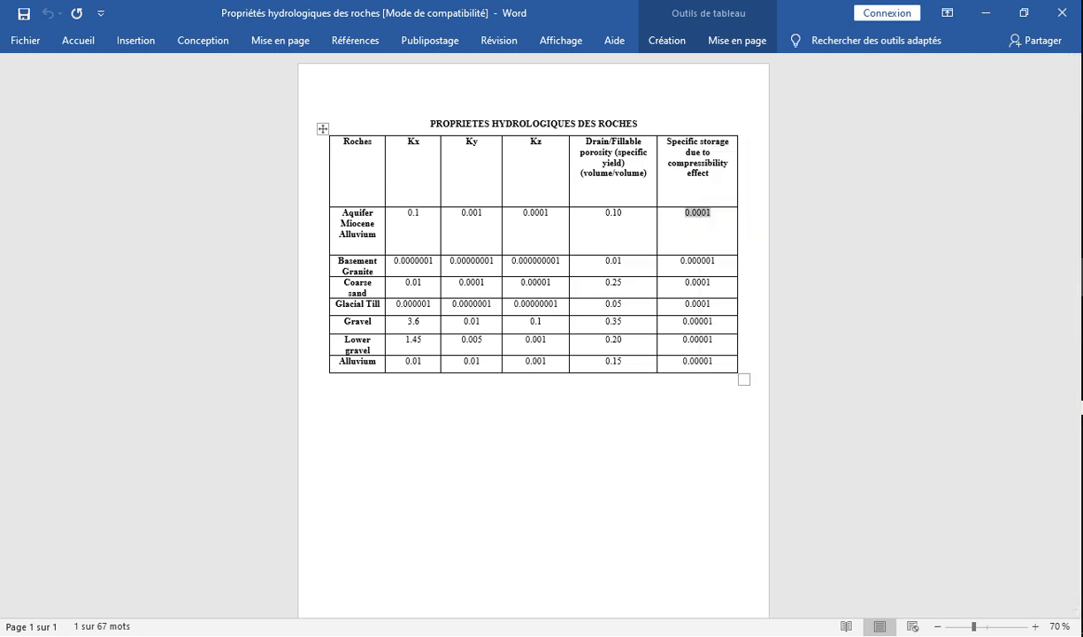
key(alt+Tab)
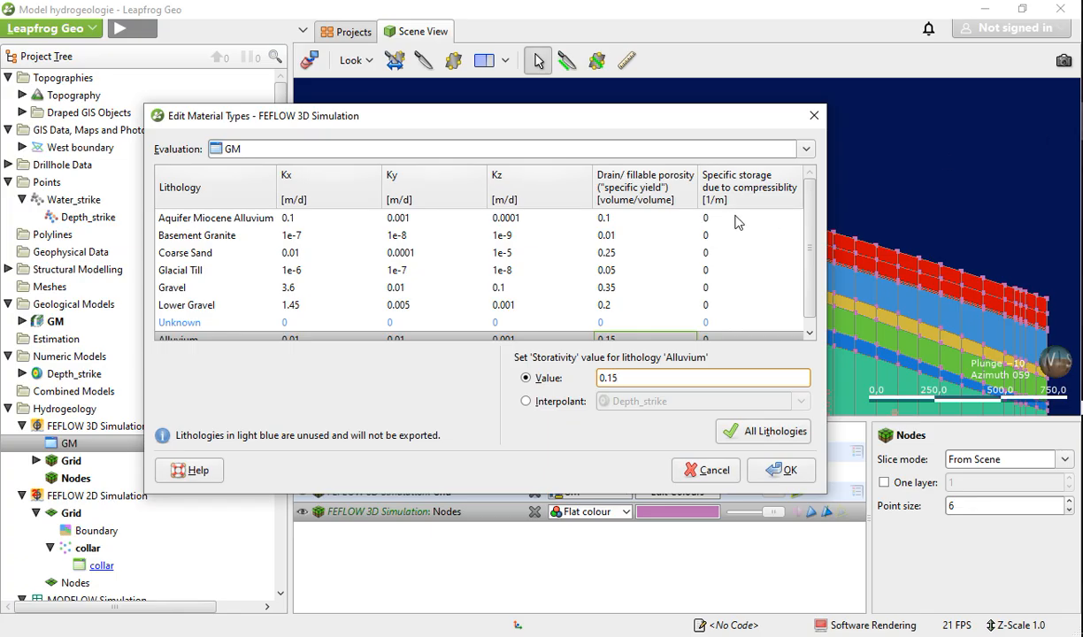
click(706, 215)
right_click(611, 378)
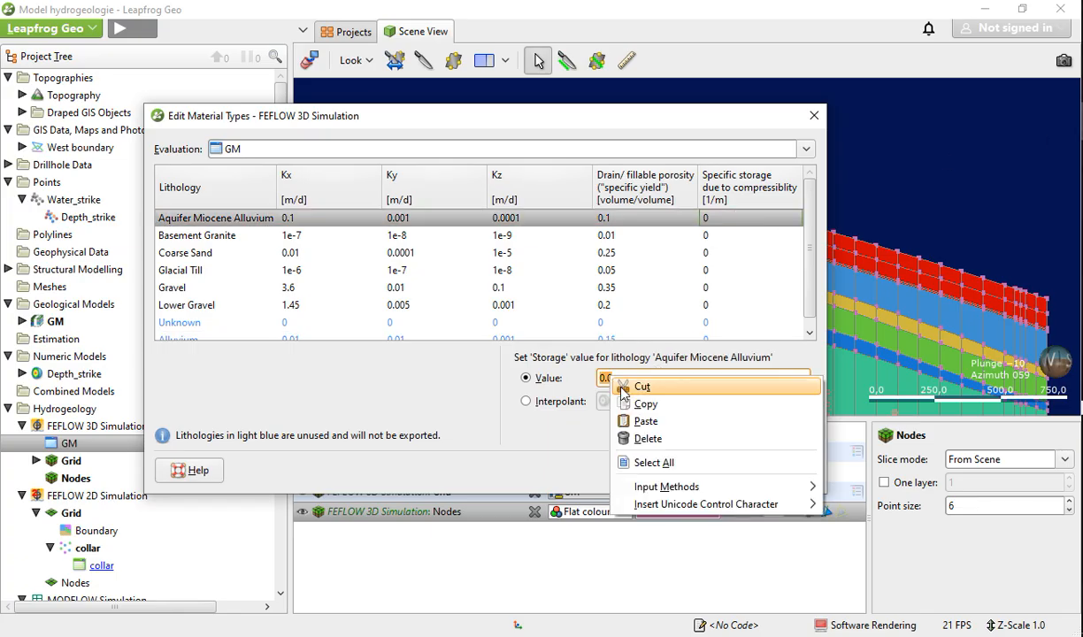
click(622, 419)
Set the specific storage of Basement Granite to 0.000001, copying the value from the Word table into Leapfrog Geo
key(alt+Tab)
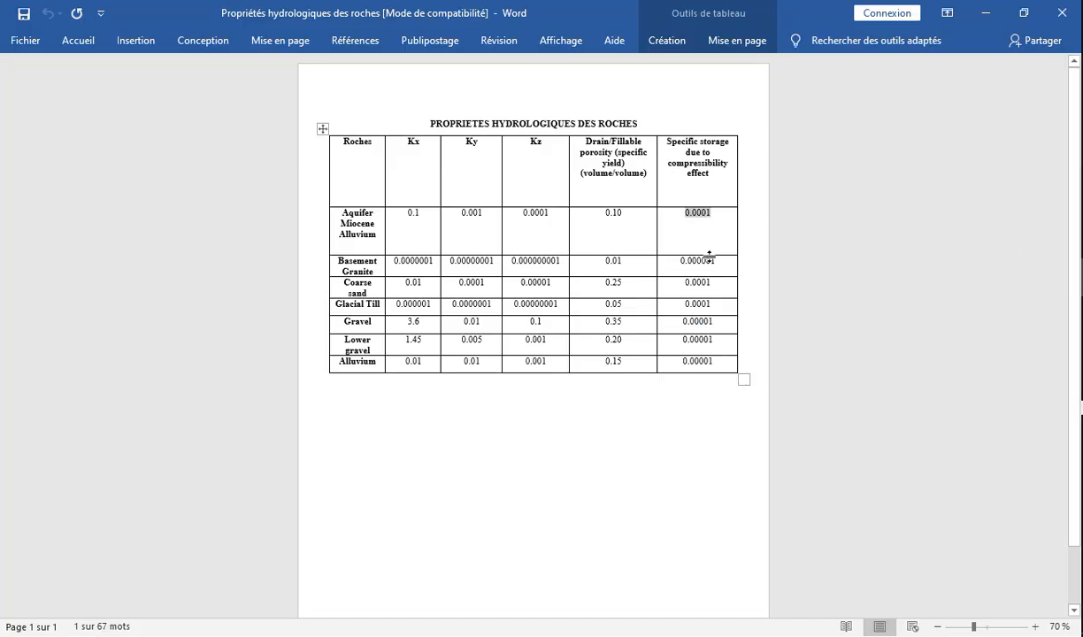
drag(717, 262, 683, 261)
right_click(698, 262)
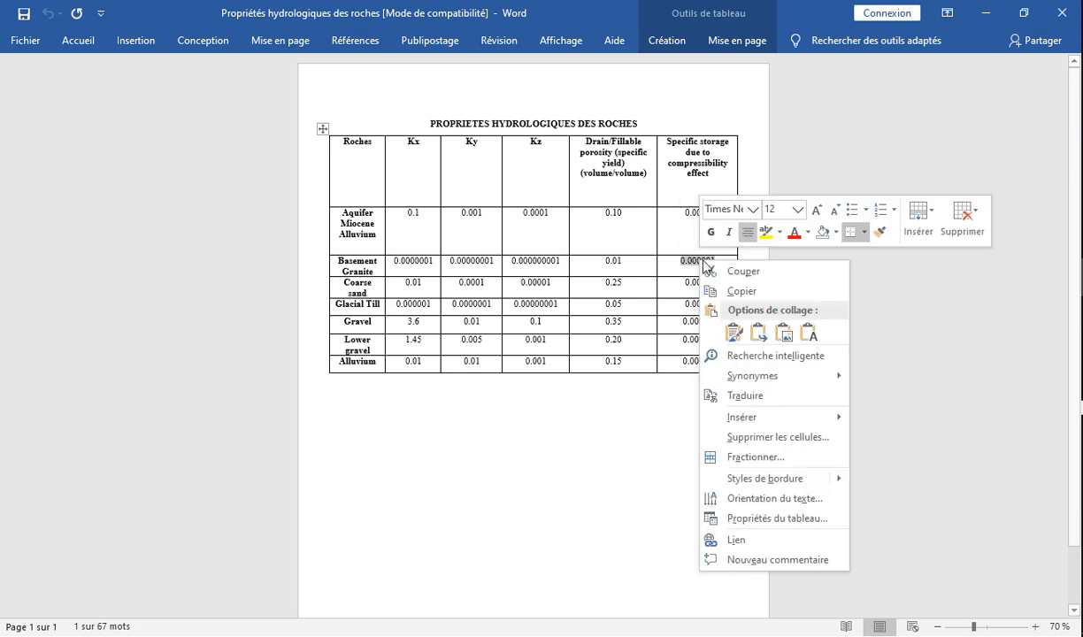
click(742, 292)
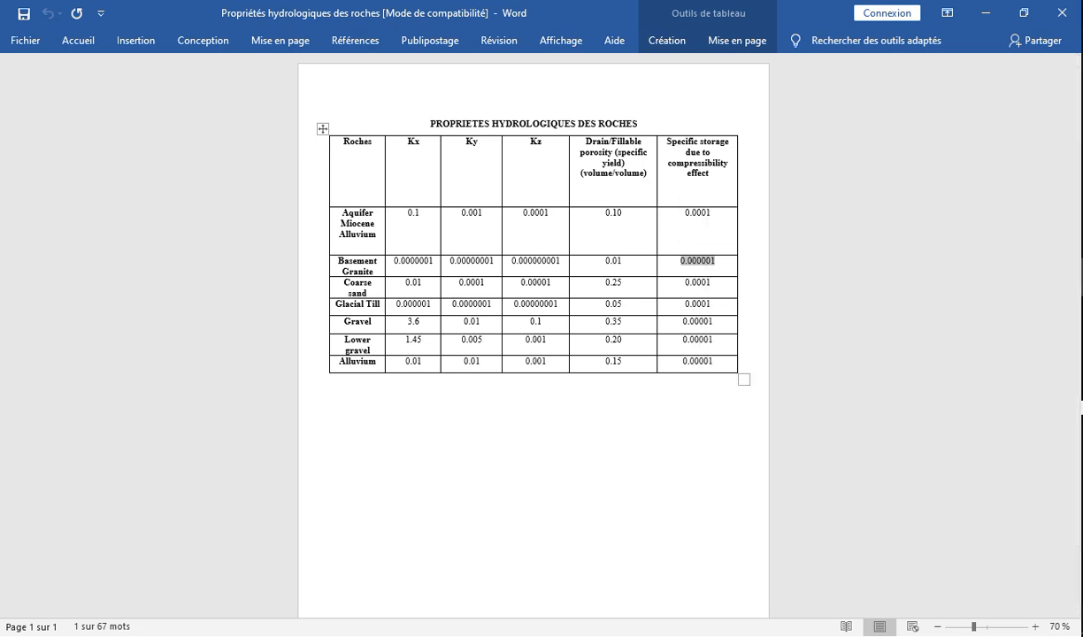
key(alt+Tab)
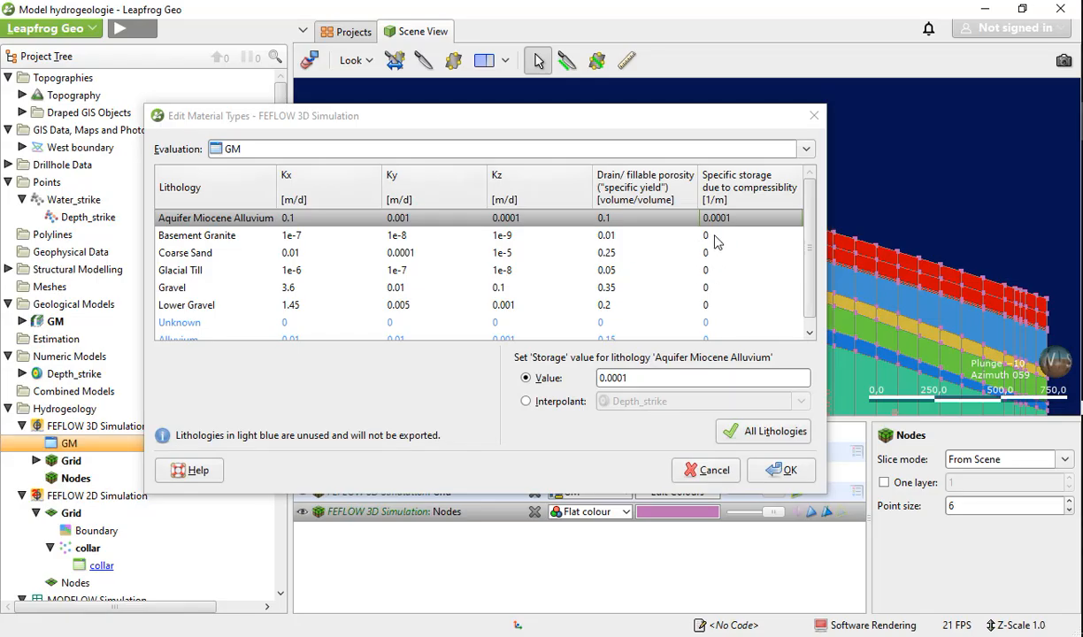
click(687, 234)
click(626, 379)
key(BackSpace)
key(BackSpace)
key(BackSpace)
right_click(626, 379)
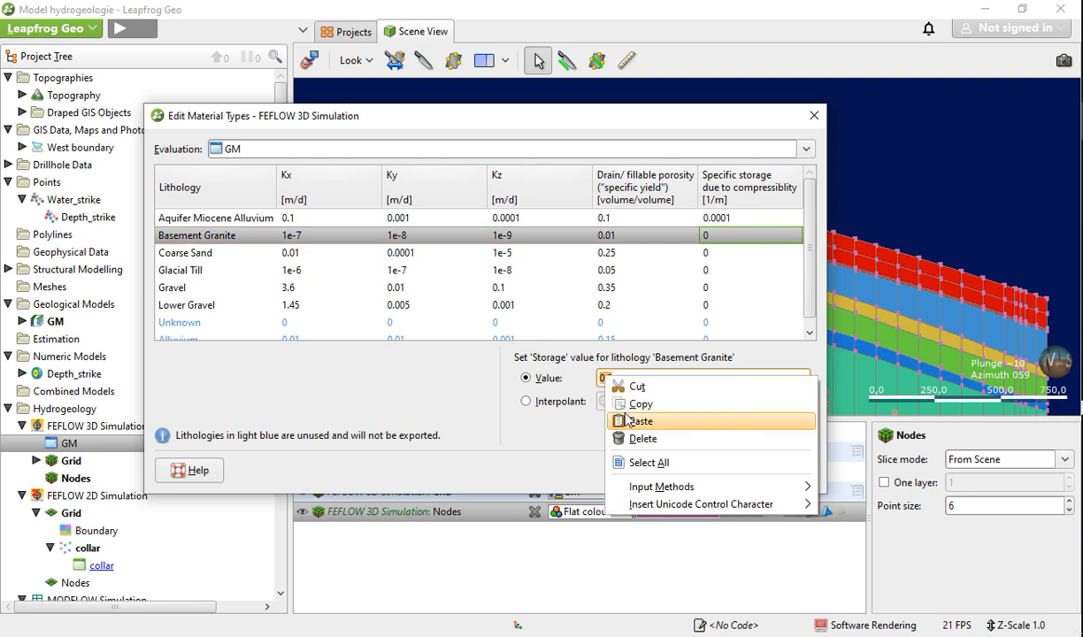
click(637, 418)
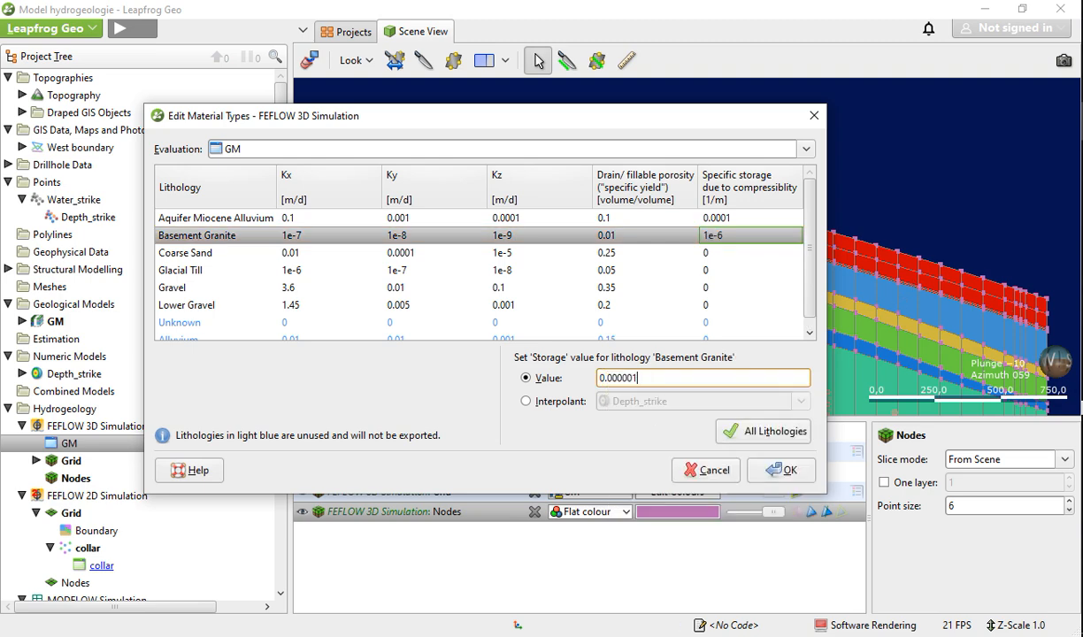
Set the specific storage of Coarse Sand to 0.0001, copying the value from the Word table into Leapfrog Geo
key(alt+Tab)
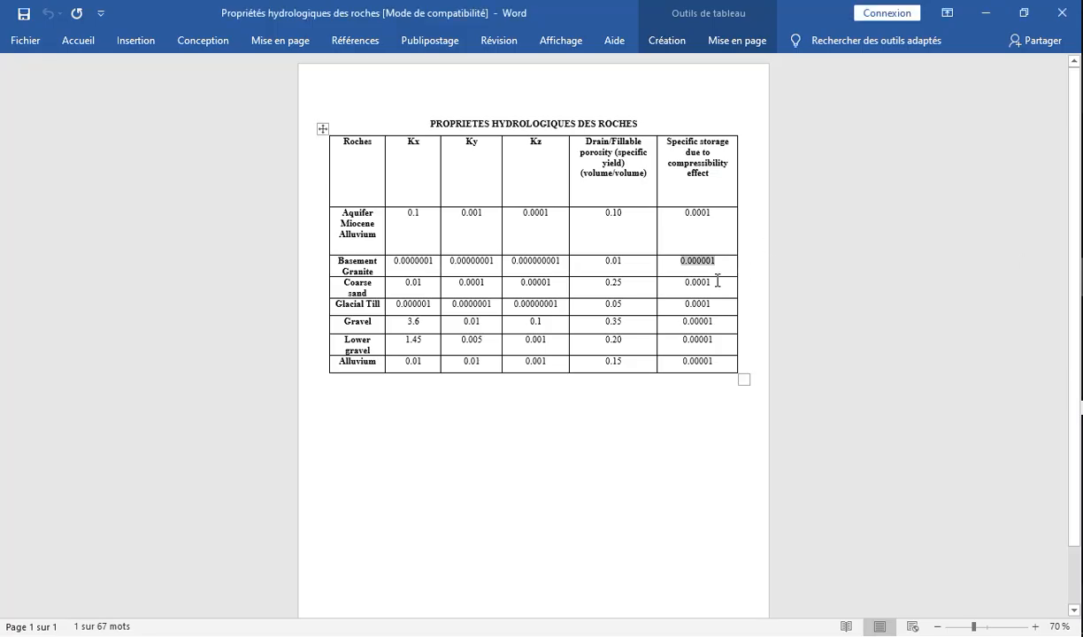
double_click(695, 281)
right_click(695, 282)
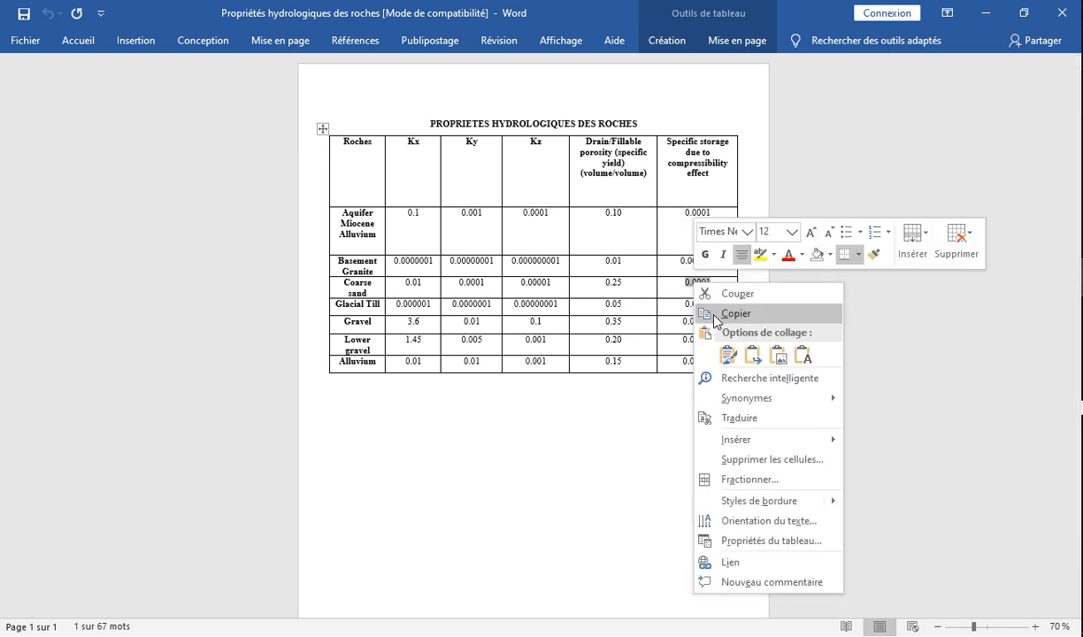
click(736, 313)
key(alt+Tab)
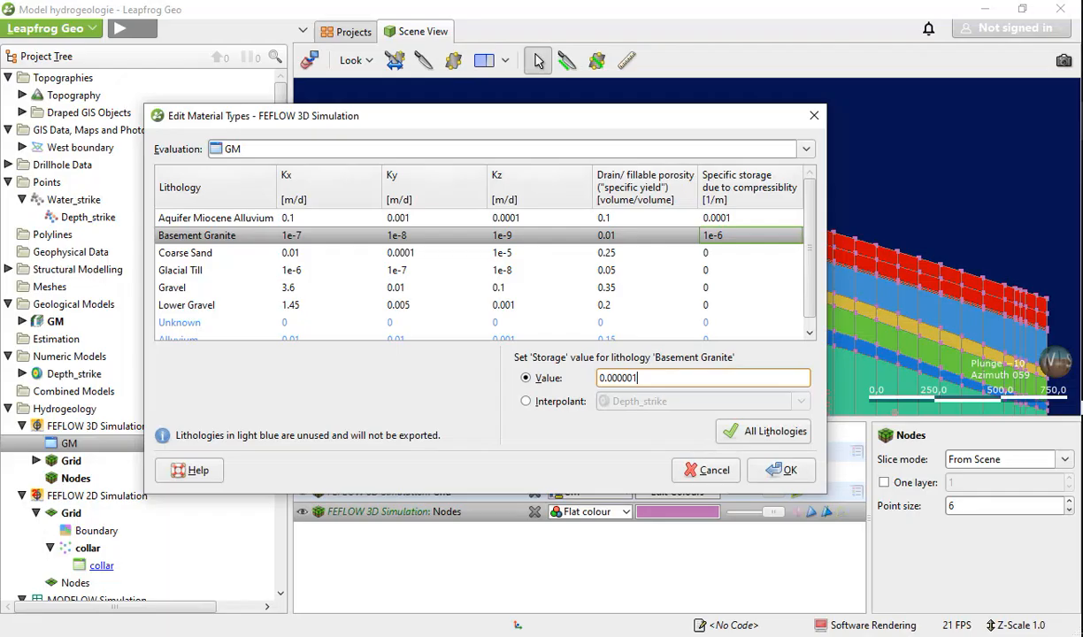
click(725, 253)
right_click(628, 378)
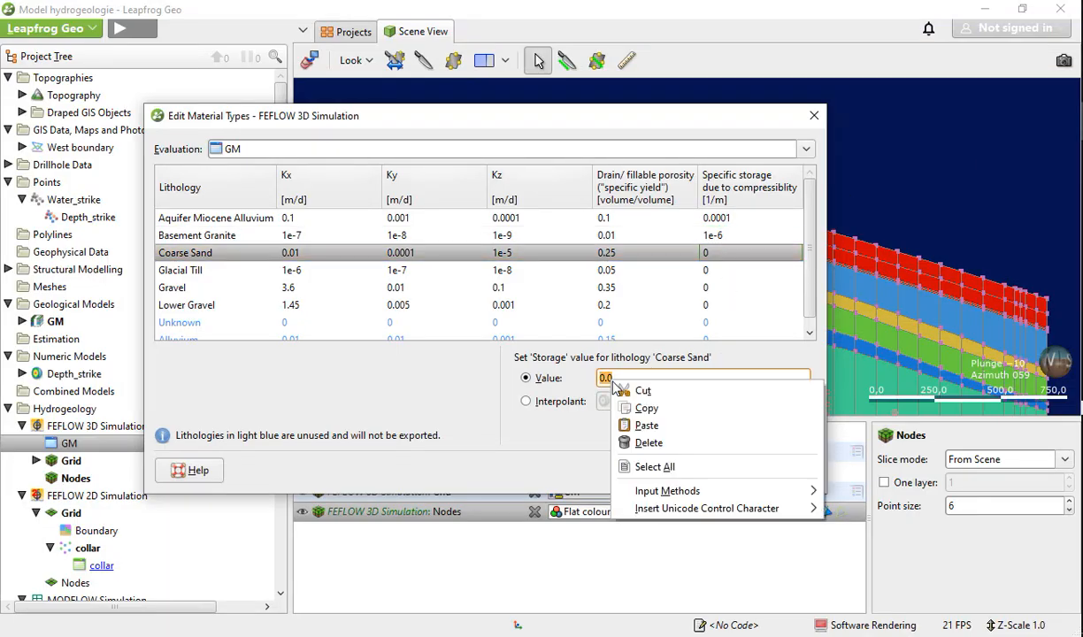
click(632, 407)
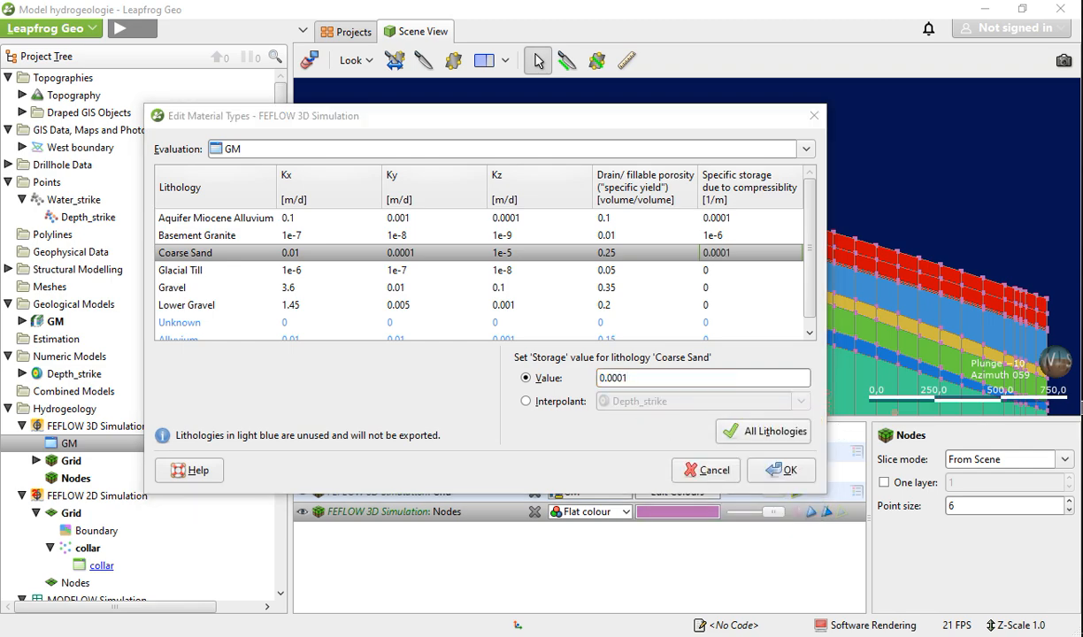
Set the specific storage of Glacial Till to 0.0001, copying the value from the Word table into Leapfrog Geo
key(alt+Tab)
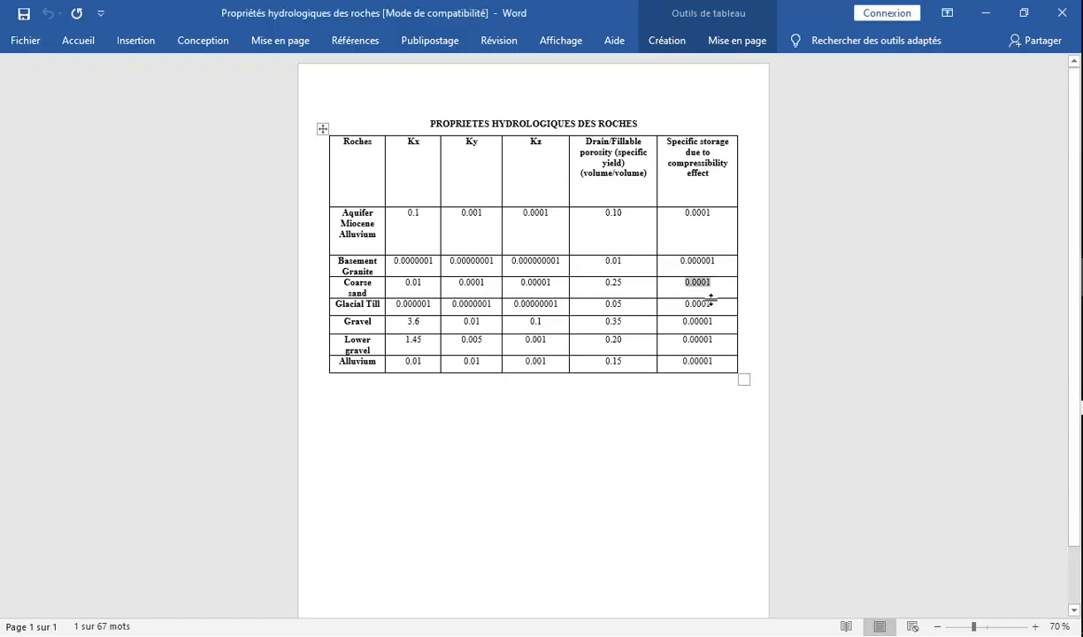
double_click(701, 303)
right_click(702, 304)
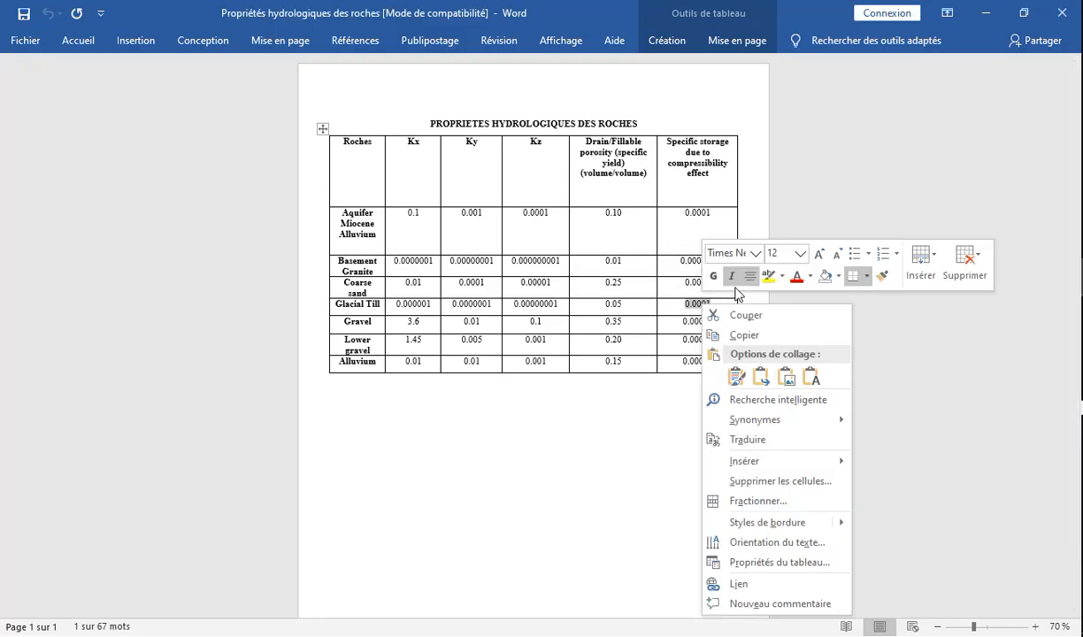
click(744, 335)
key(alt+Tab)
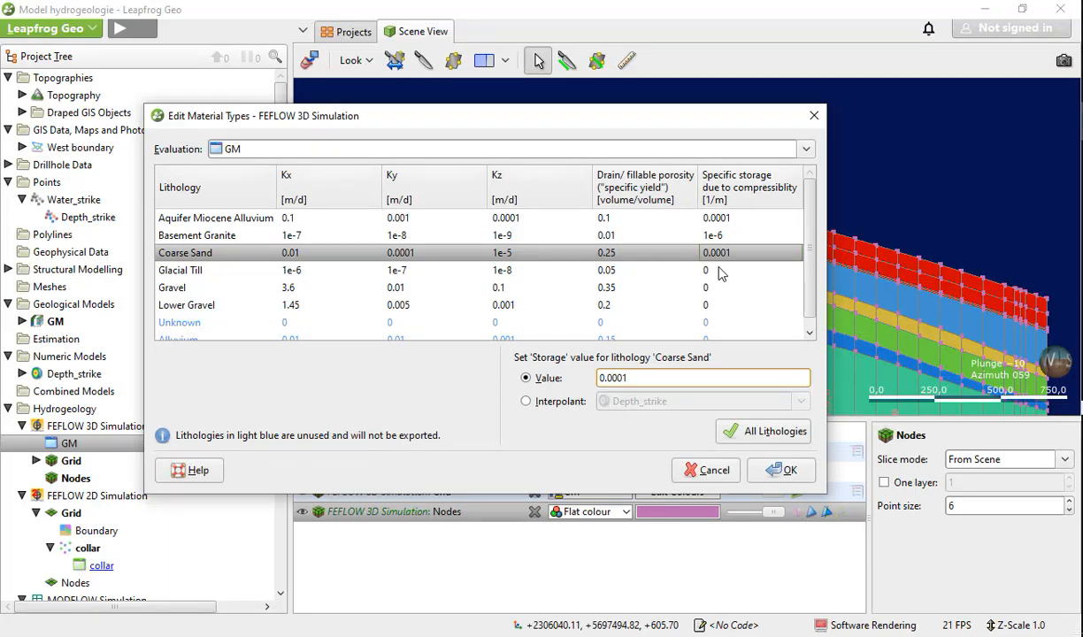
click(703, 269)
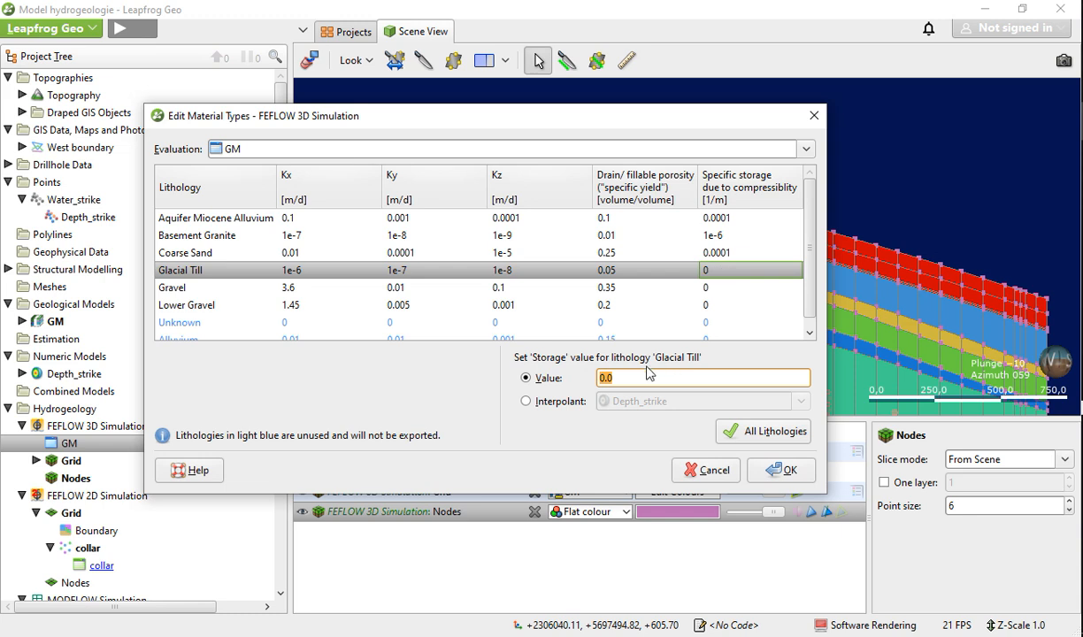
right_click(607, 383)
click(636, 425)
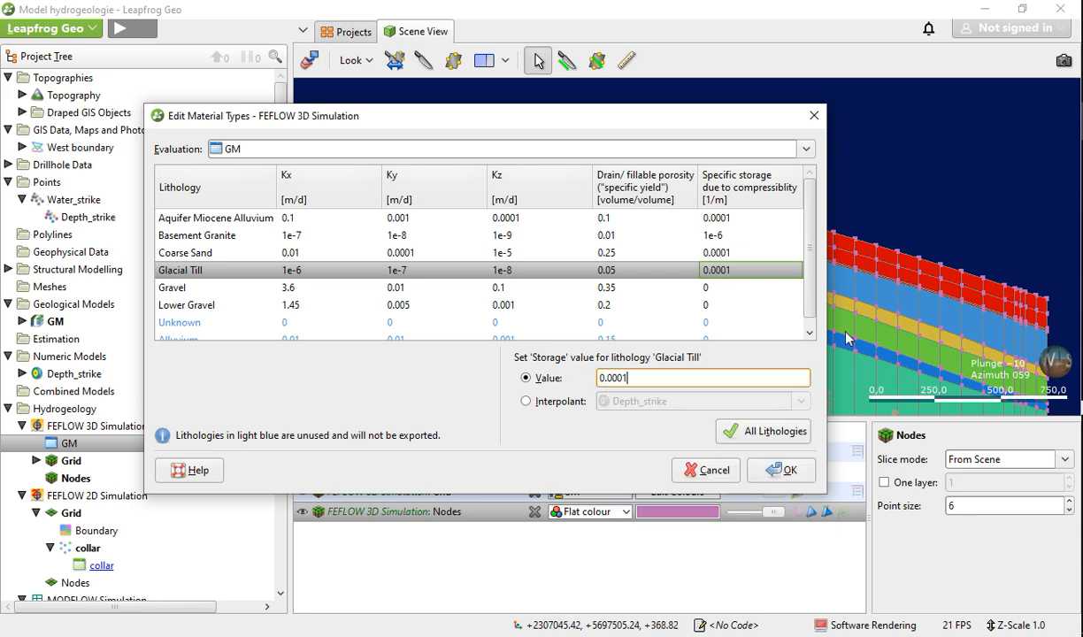
Set the specific storage of Gravel to 0.00001, copying the value from the Word table into Leapfrog Geo
click(730, 289)
key(alt+Tab)
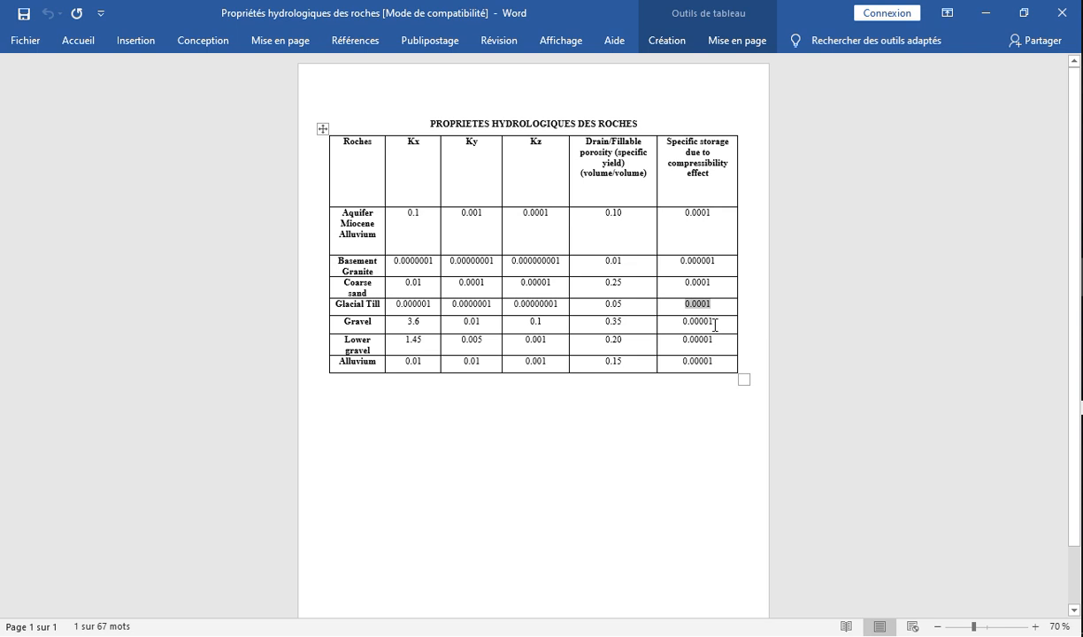
double_click(715, 325)
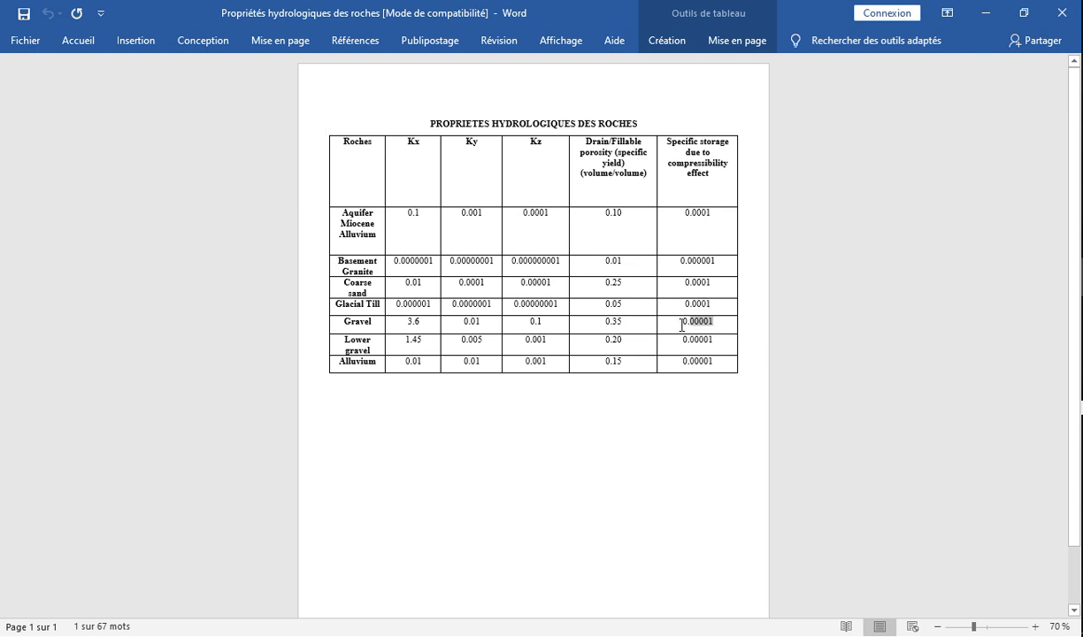
right_click(689, 322)
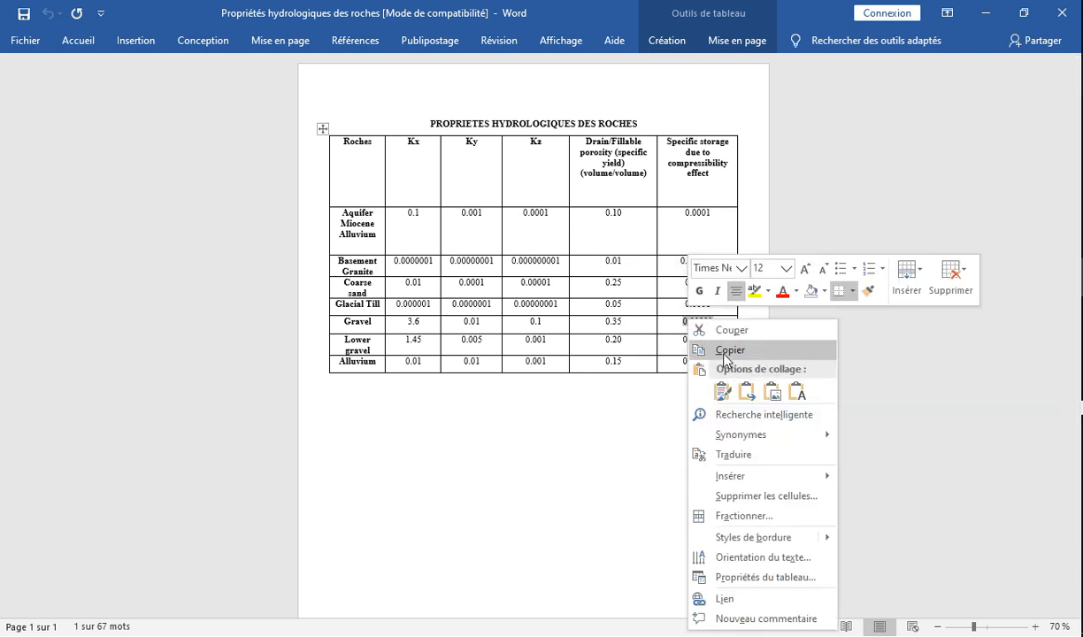
click(730, 352)
key(alt+Tab)
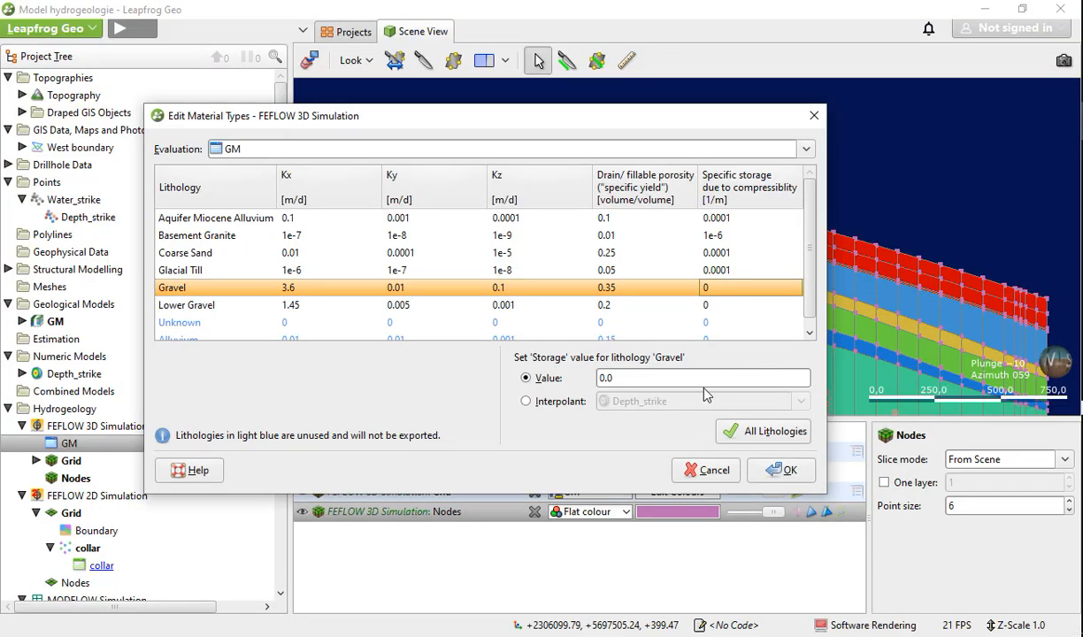
drag(672, 376, 587, 373)
right_click(602, 378)
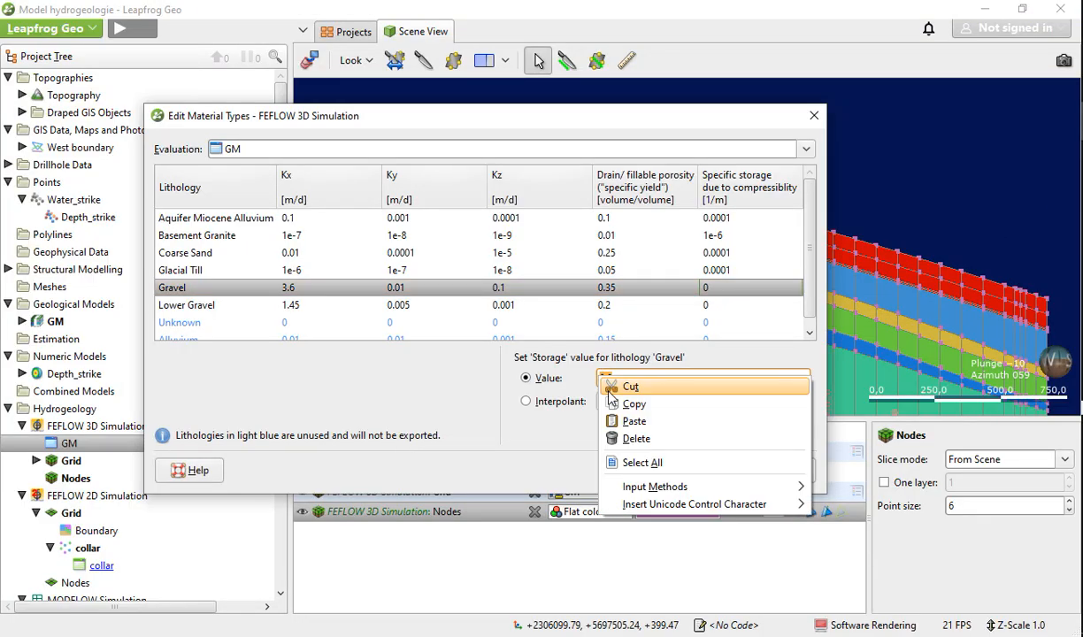
click(624, 415)
Set the specific storage of Lower Gravel to 0.00001, reusing the value already copied for Gravel
click(684, 304)
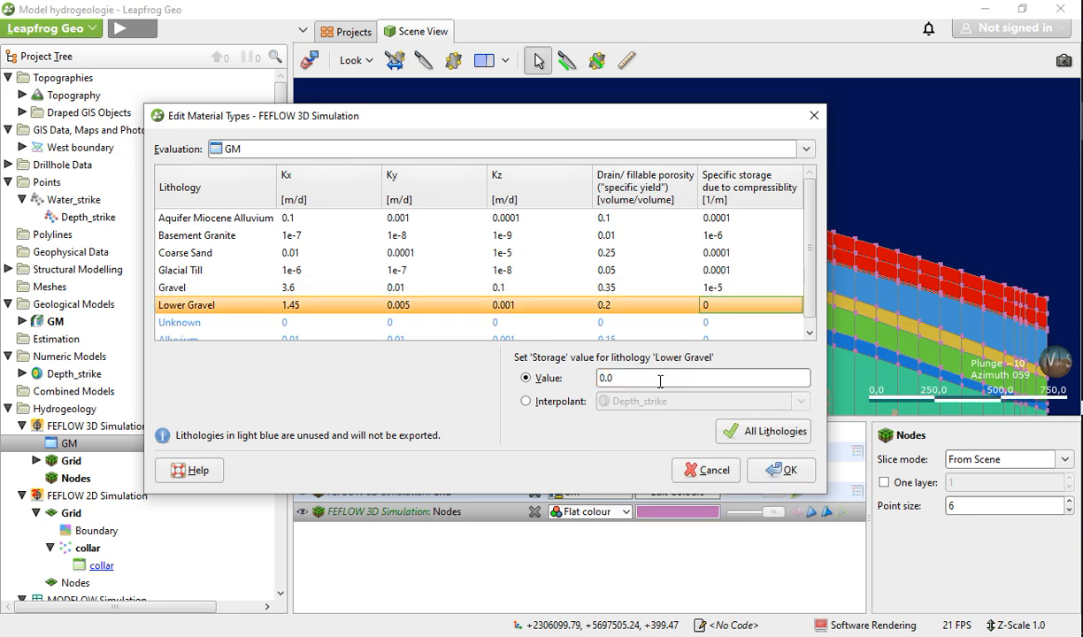
click(607, 378)
right_click(602, 378)
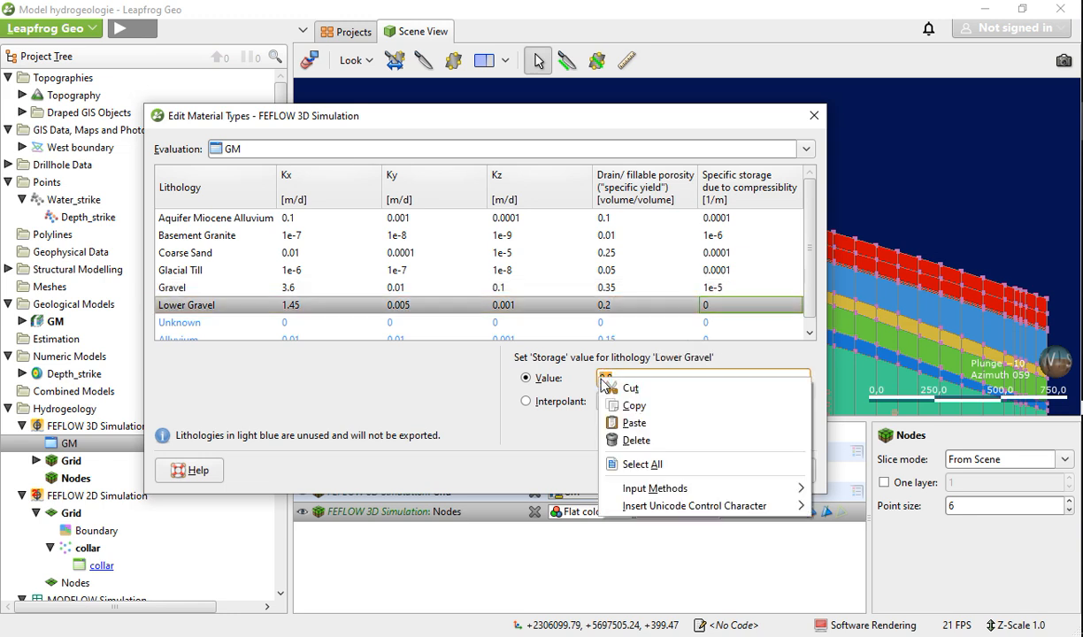
click(627, 418)
Set the specific storage of Alluvium to 0.00001 with the copied value and accept the edited material types
scroll(673, 306, down, 1)
click(685, 331)
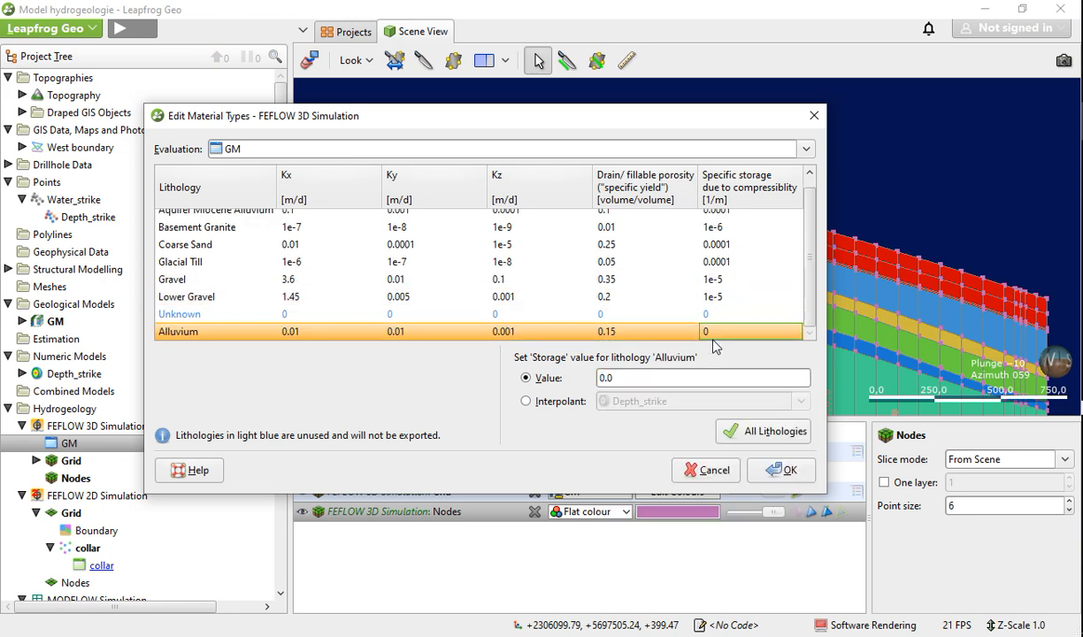
drag(621, 378, 587, 378)
right_click(613, 377)
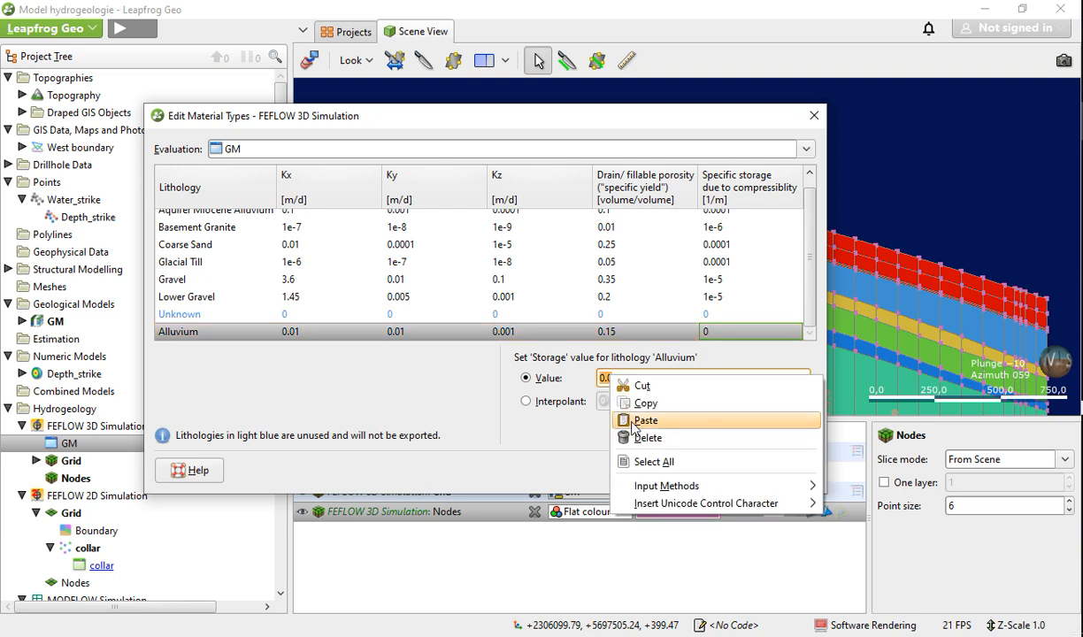
click(635, 423)
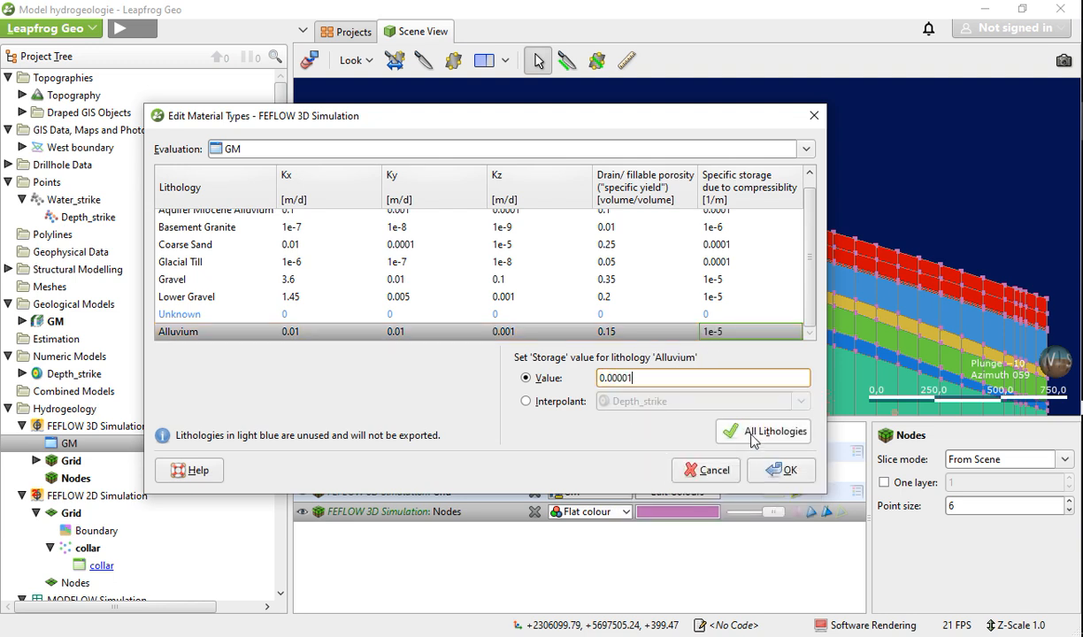
click(770, 478)
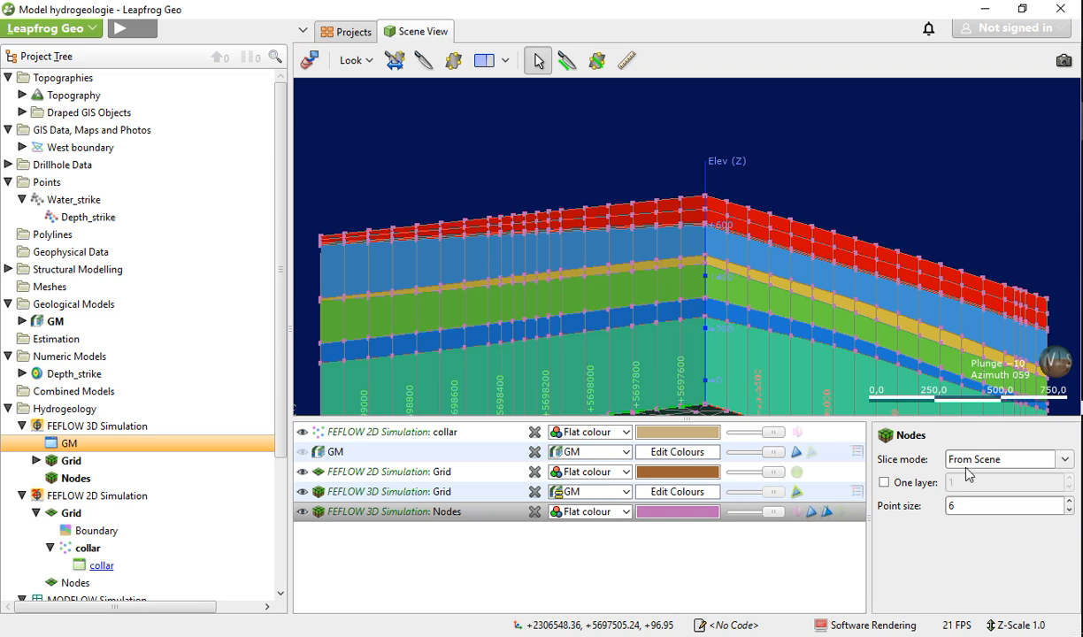
click(1059, 459)
click(1057, 461)
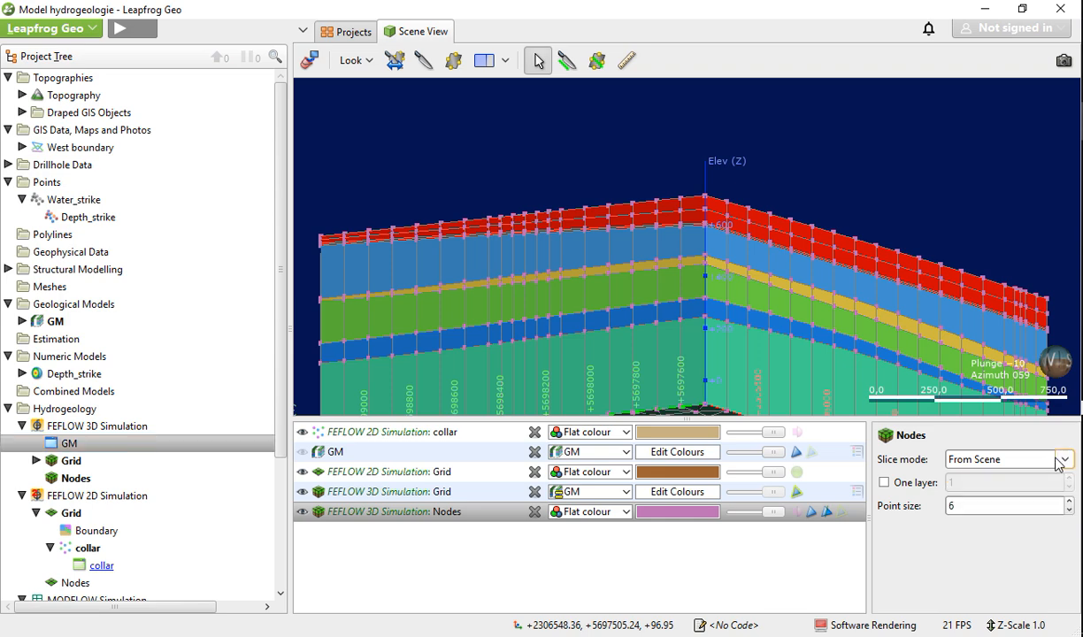
click(675, 542)
click(795, 513)
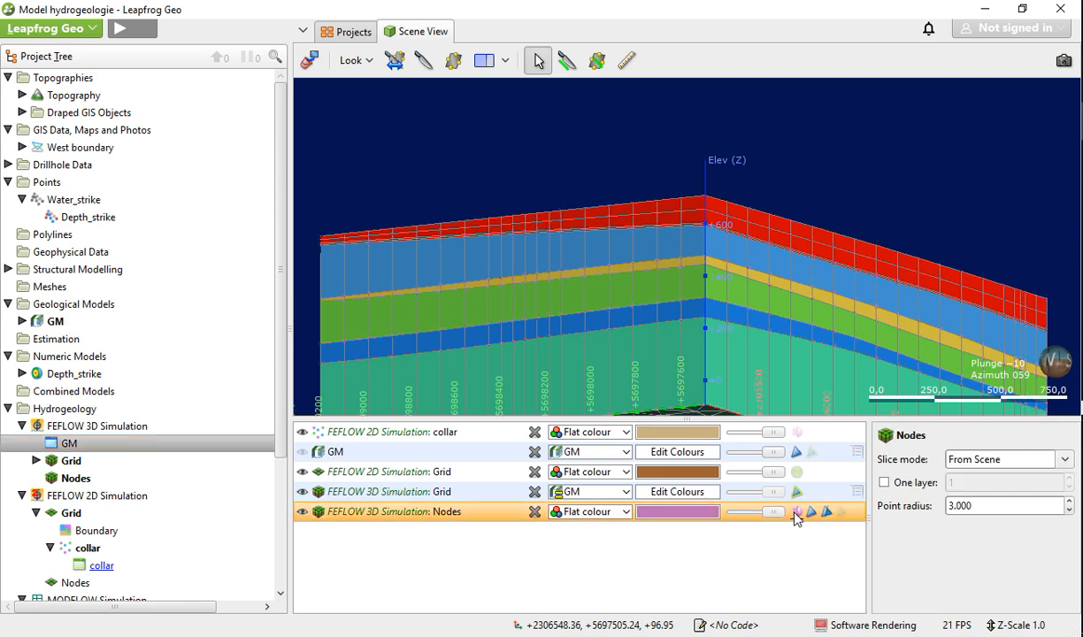
click(795, 513)
Add the GM evaluation of the FEFLOW 3D Simulation grid to the scene and review its lithology colours
drag(790, 321, 763, 387)
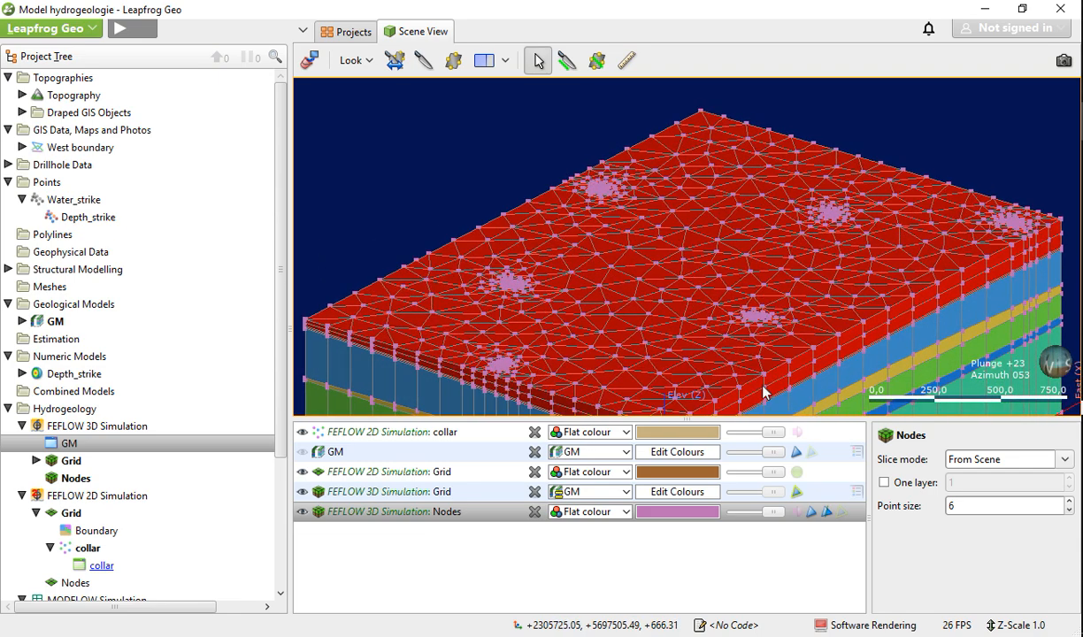
click(36, 461)
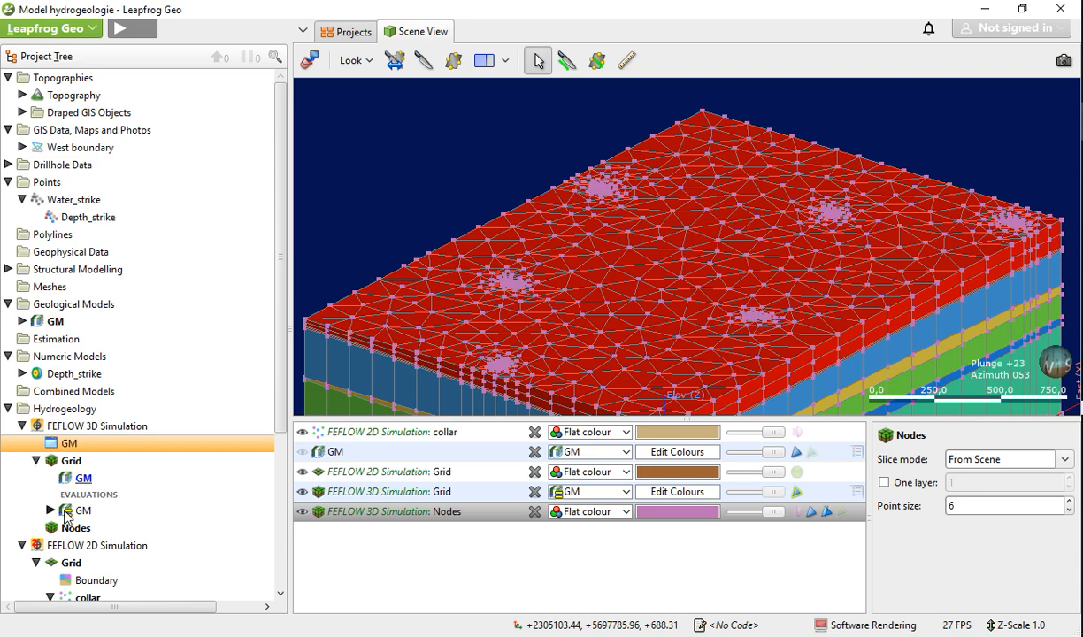
drag(64, 503, 412, 339)
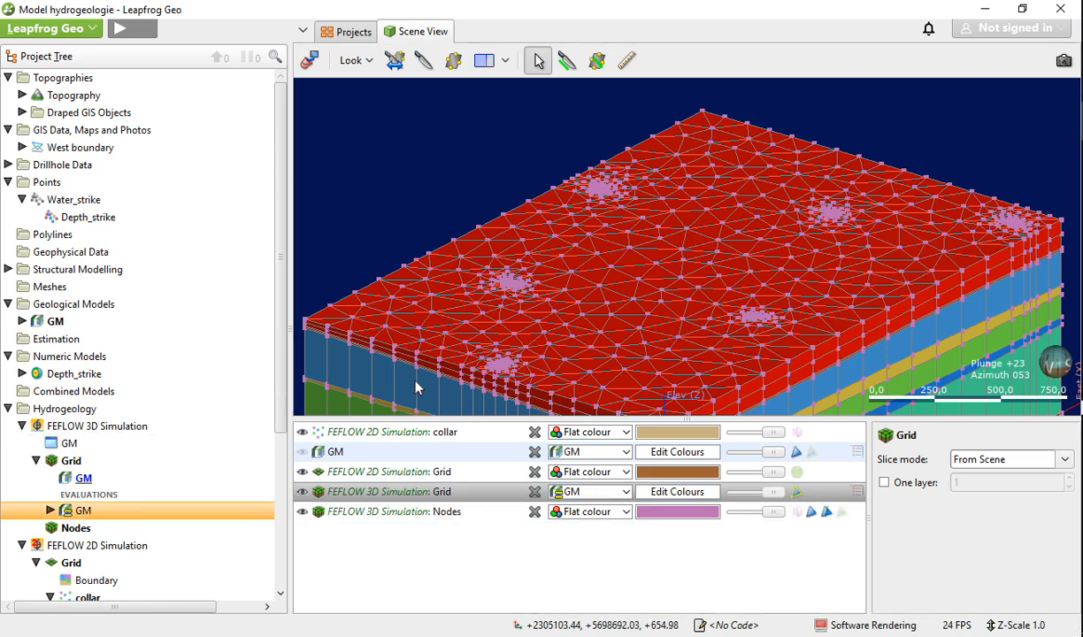
click(679, 494)
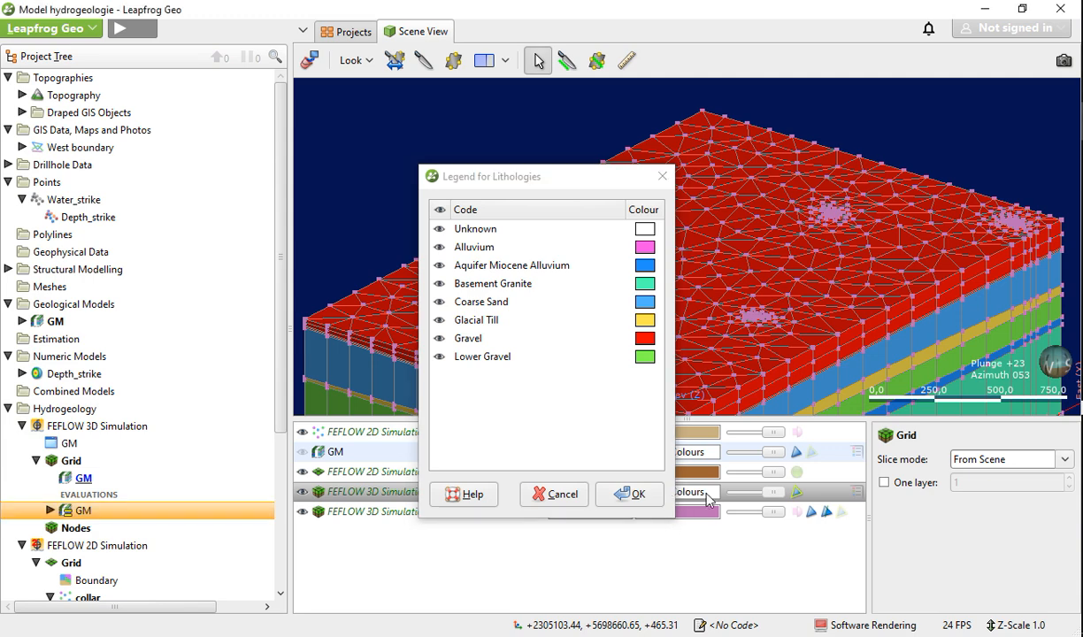
click(631, 493)
Remove the FEFLOW 2D Simulation grid and the FEFLOW 3D Simulation nodes from the scene, and hide the collar points
scroll(694, 301, down, 5)
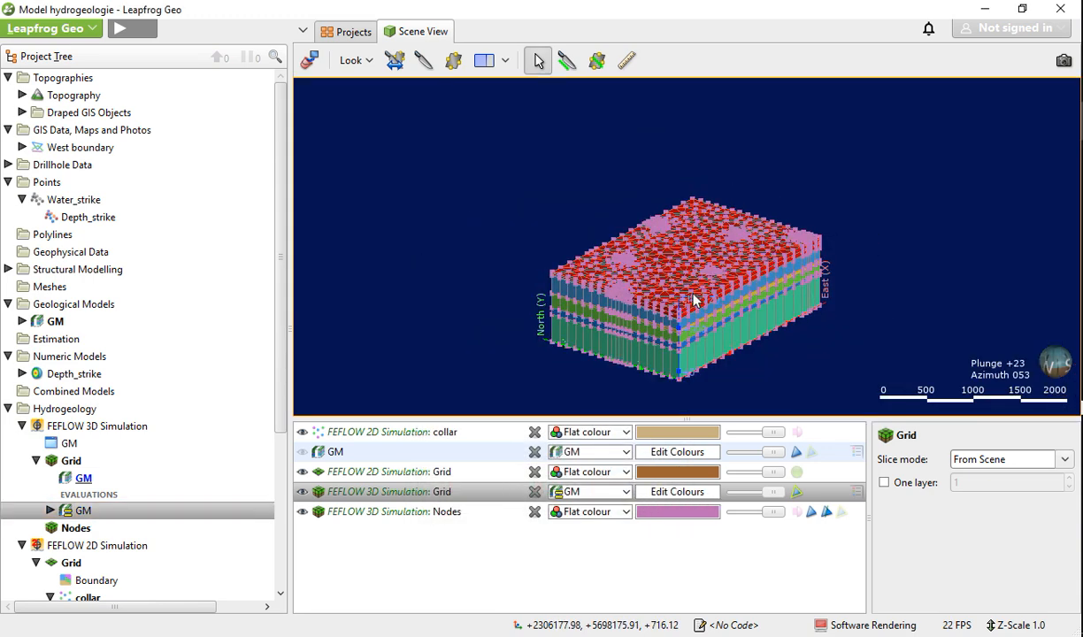
click(534, 474)
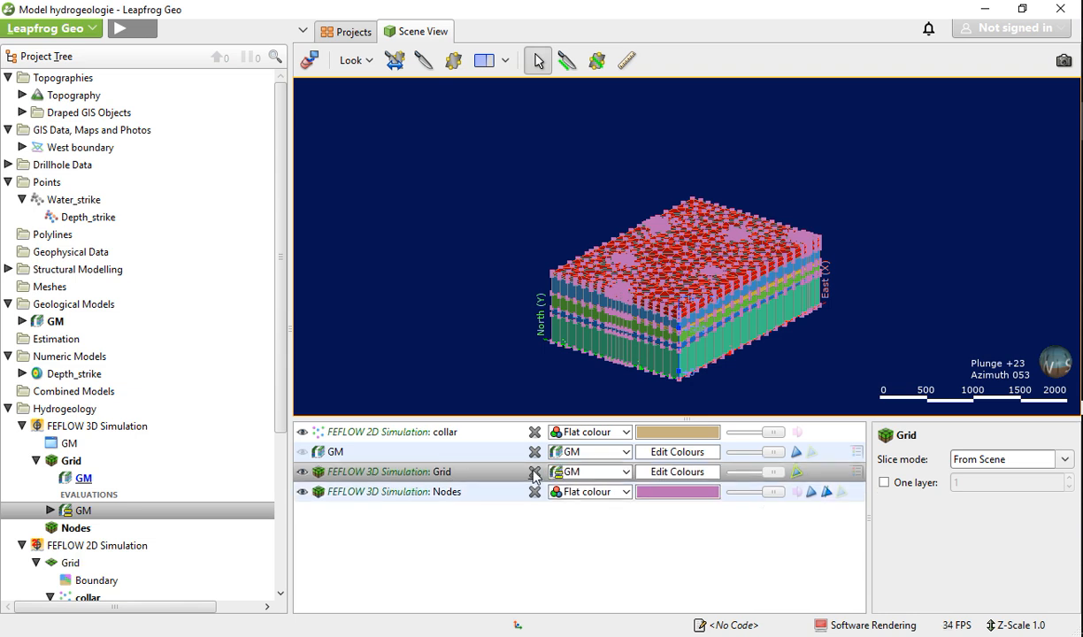
click(534, 492)
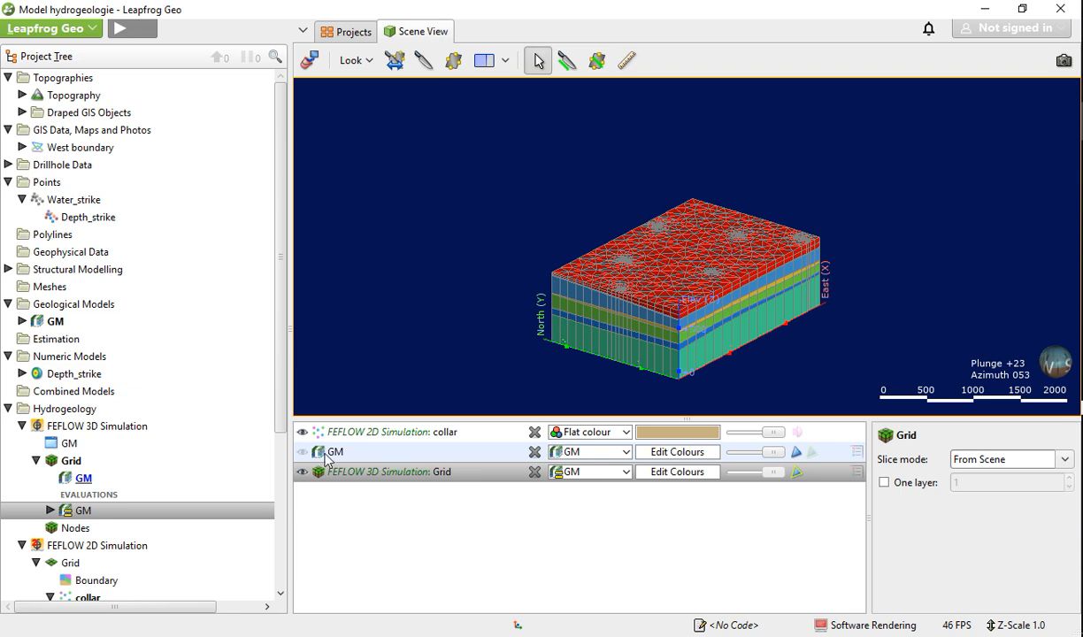
click(302, 472)
click(302, 472)
click(302, 432)
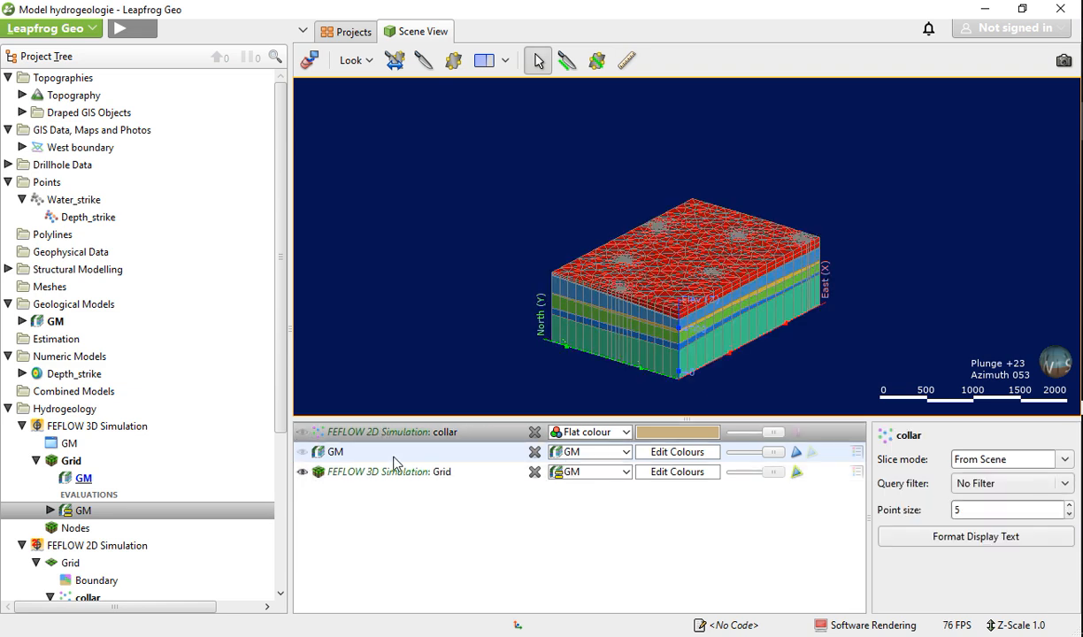
Display the GM lithology legend of the FEFLOW 3D Simulation grid in the scene
click(655, 476)
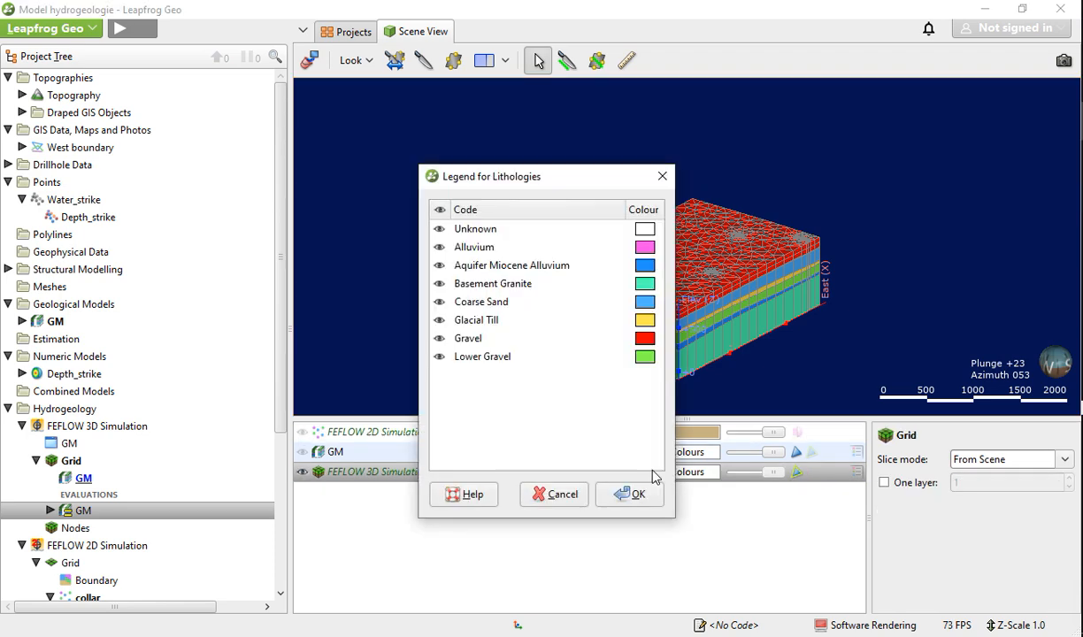
click(649, 478)
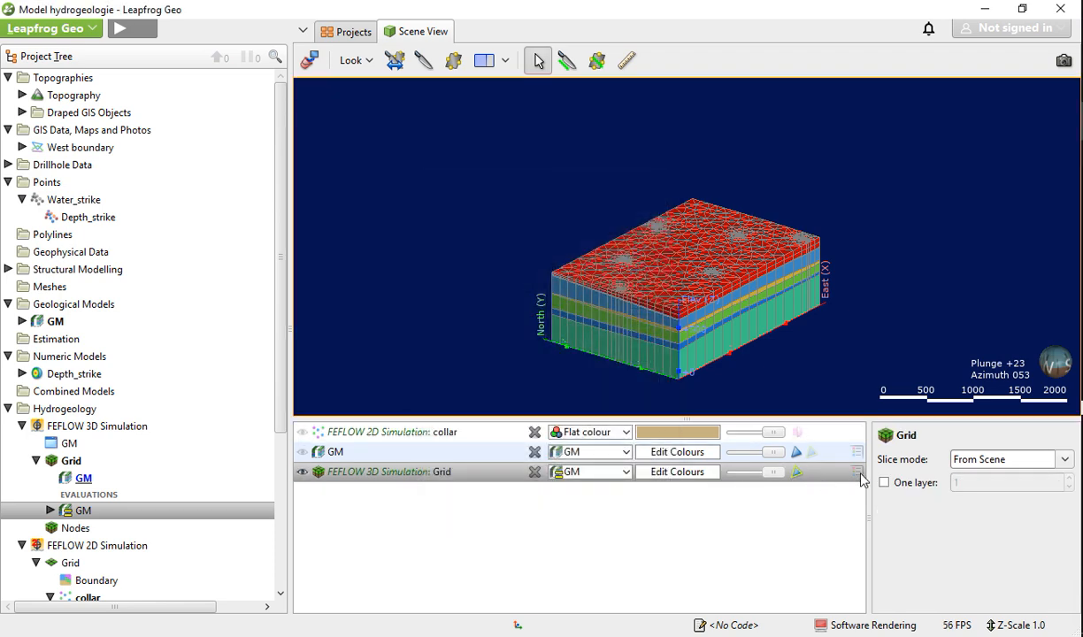
click(856, 473)
click(851, 474)
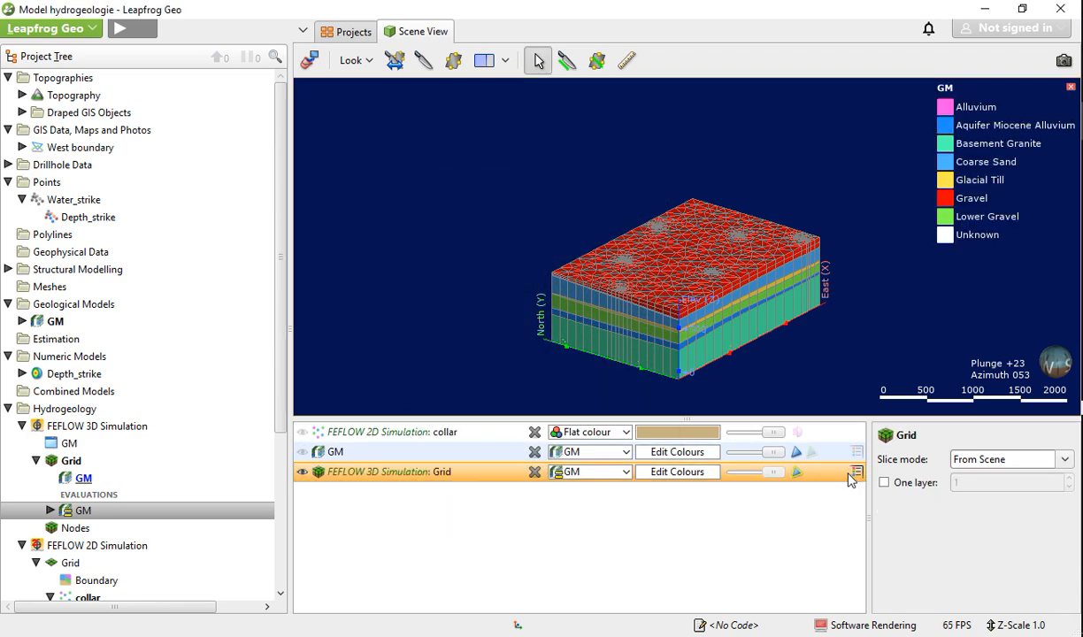
Set the FEFLOW 3D Simulation grid to Unsliced and restrict its display to one layer, layer 1
click(1065, 460)
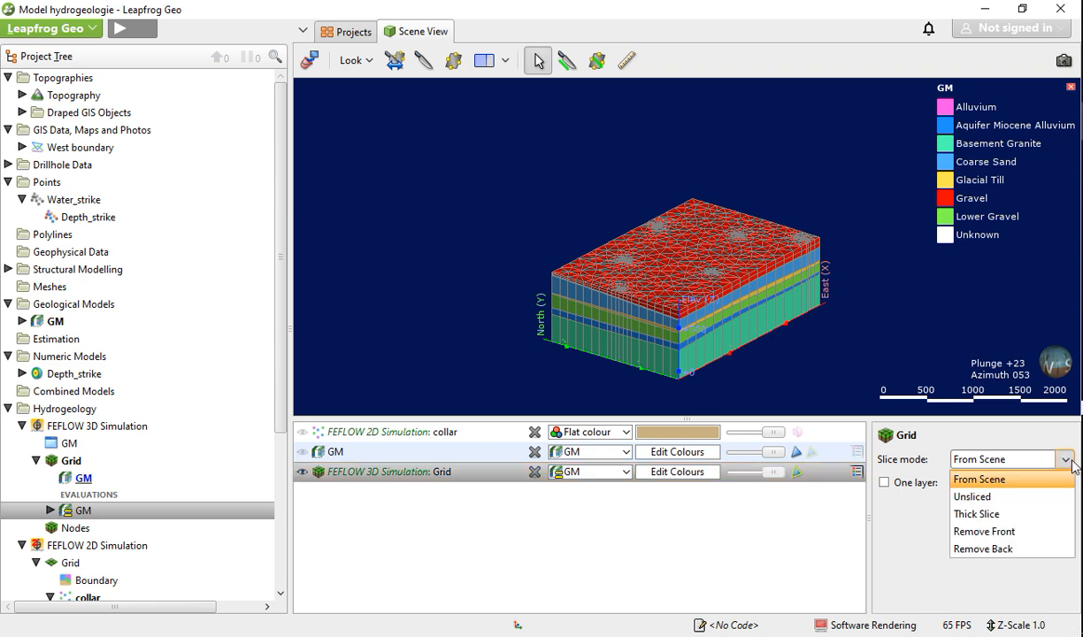
click(972, 496)
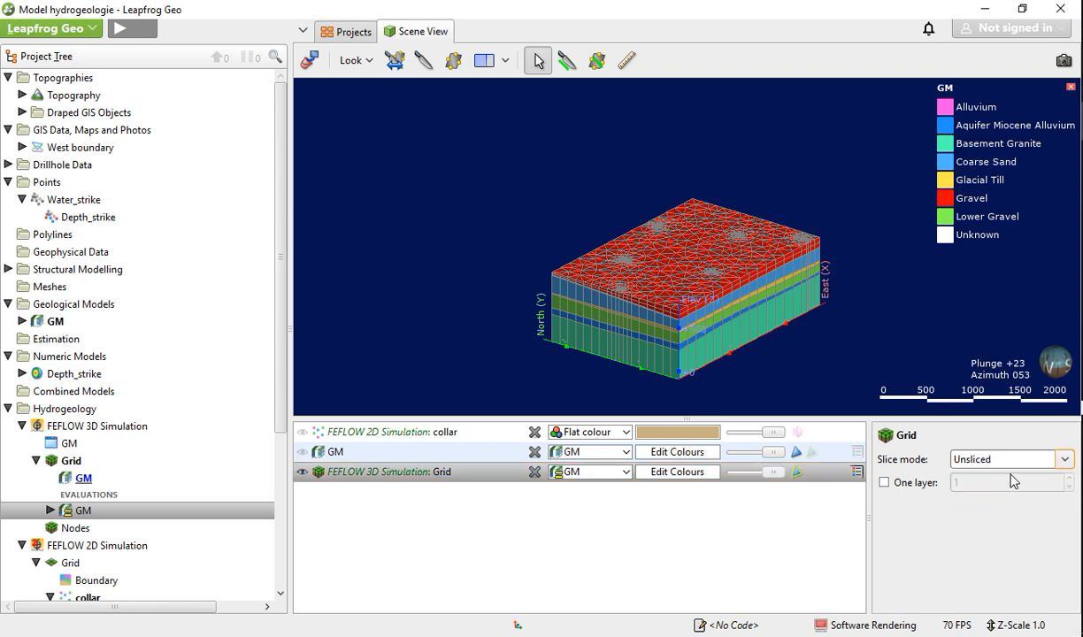
click(936, 486)
click(939, 486)
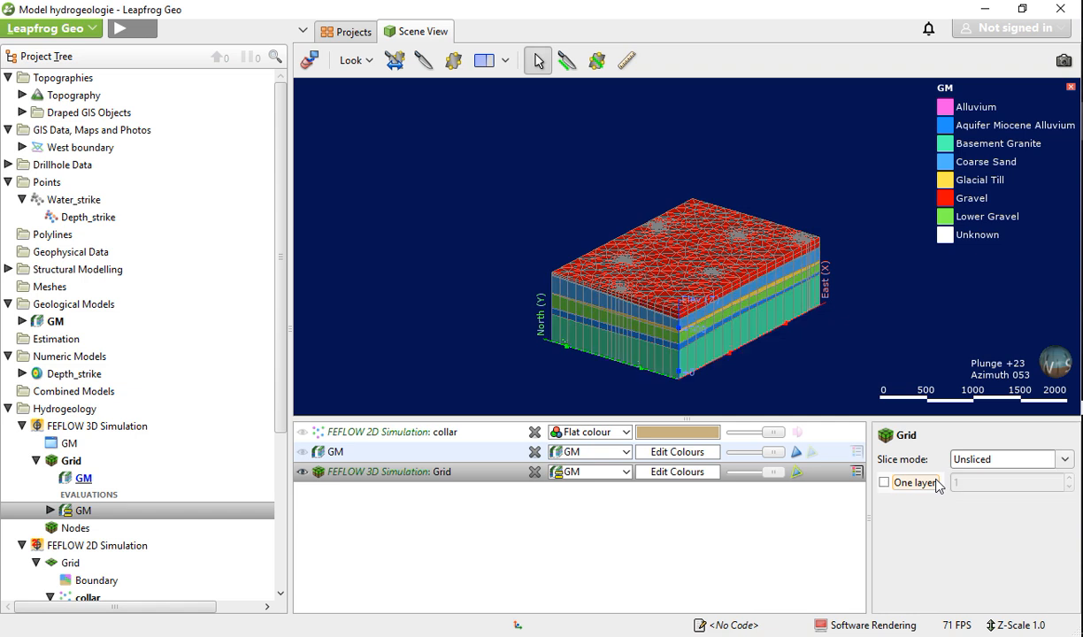
click(898, 484)
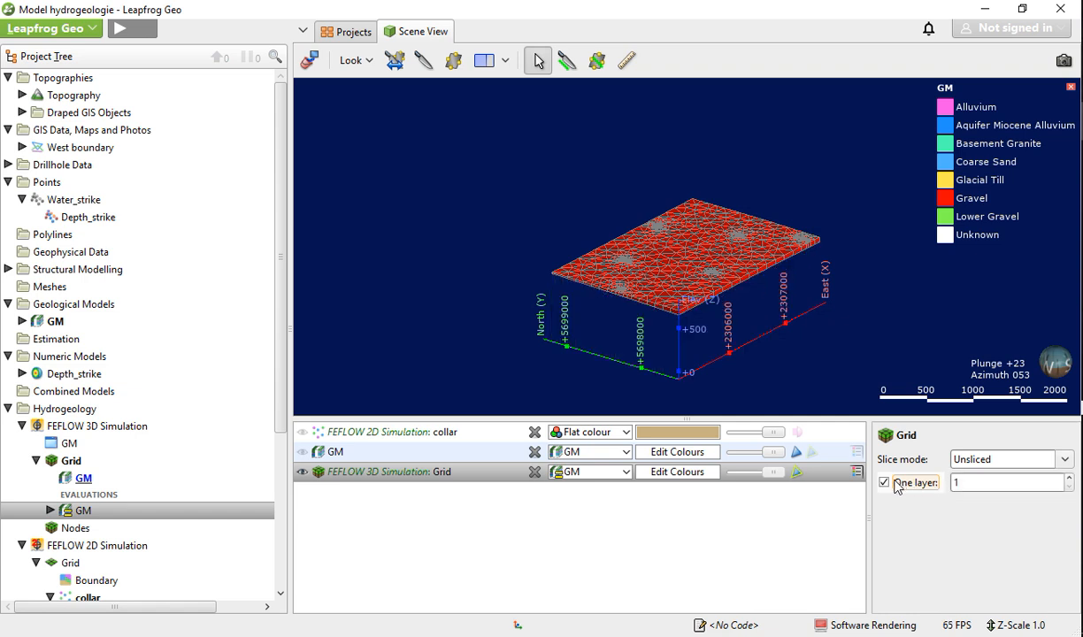
Change the slice mode of the FEFLOW 3D Simulation grid to Thick Slice
click(1065, 460)
click(978, 515)
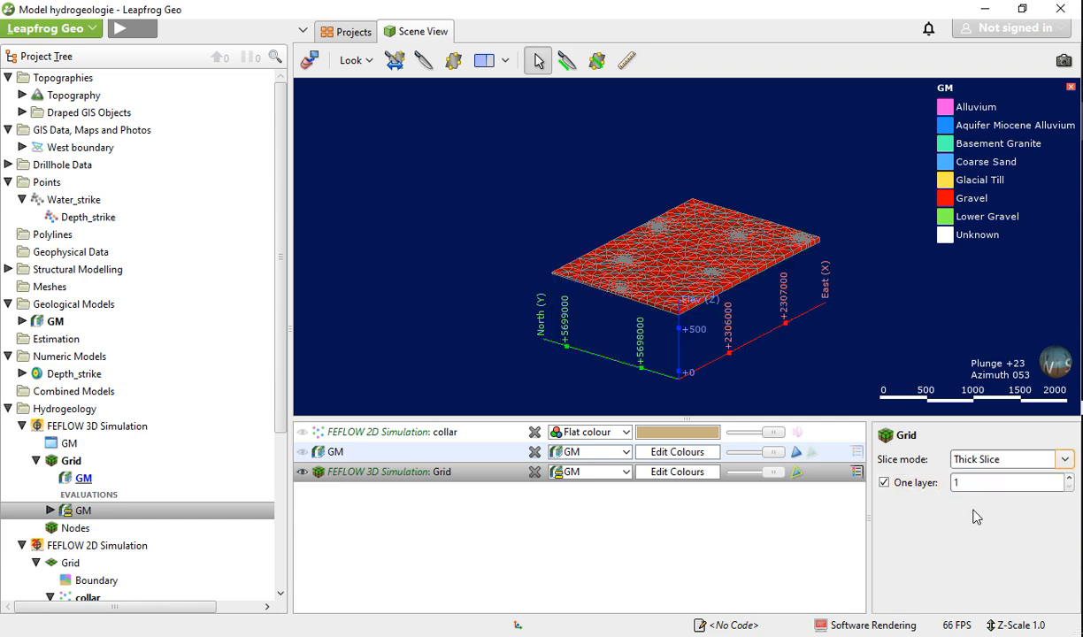
click(823, 470)
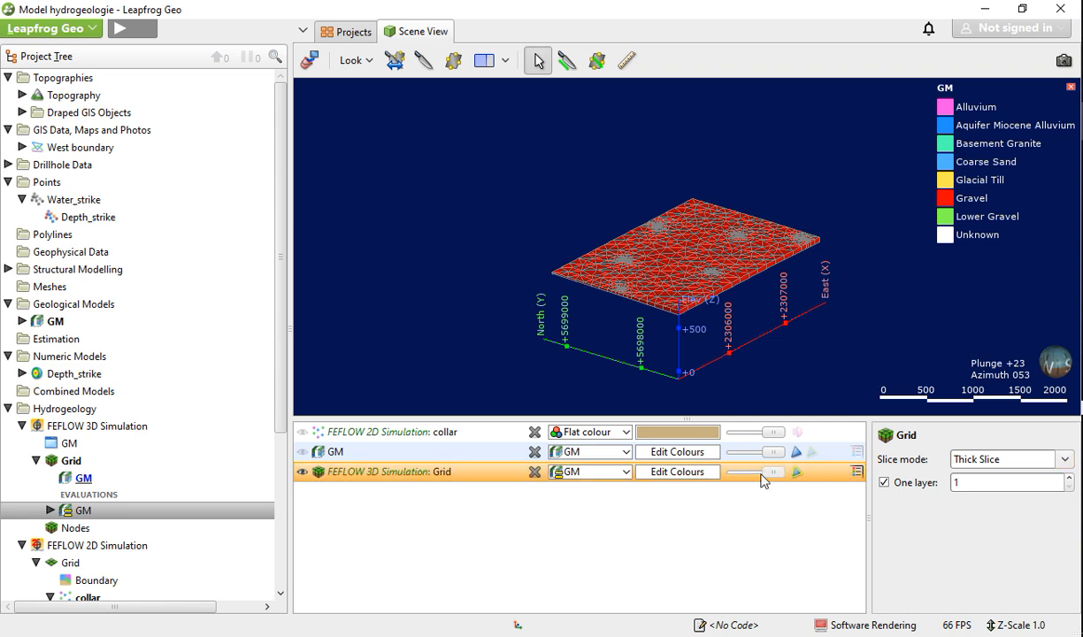
Set the slice mode of the FEFLOW 3D Simulation grid to From Scene and turn off its one-layer restriction
click(973, 459)
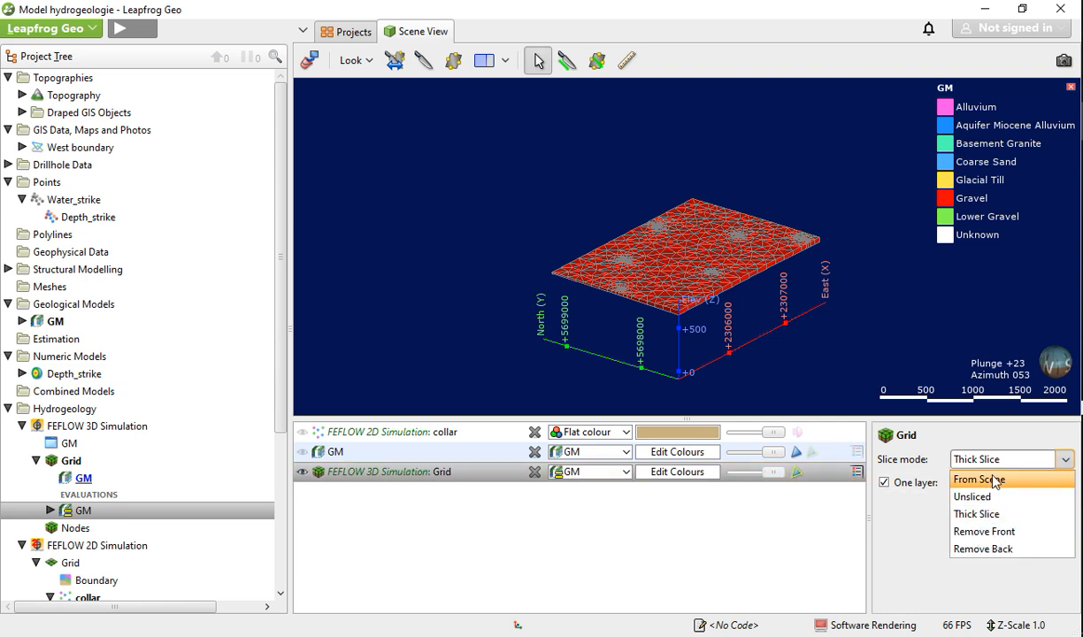
click(956, 479)
click(894, 484)
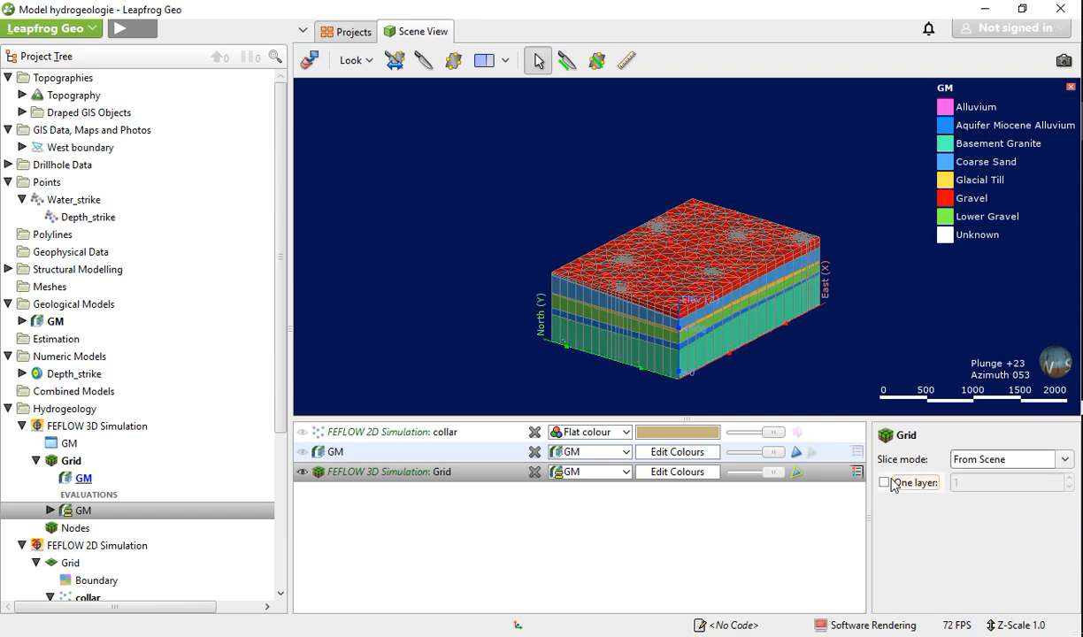
click(670, 472)
click(622, 557)
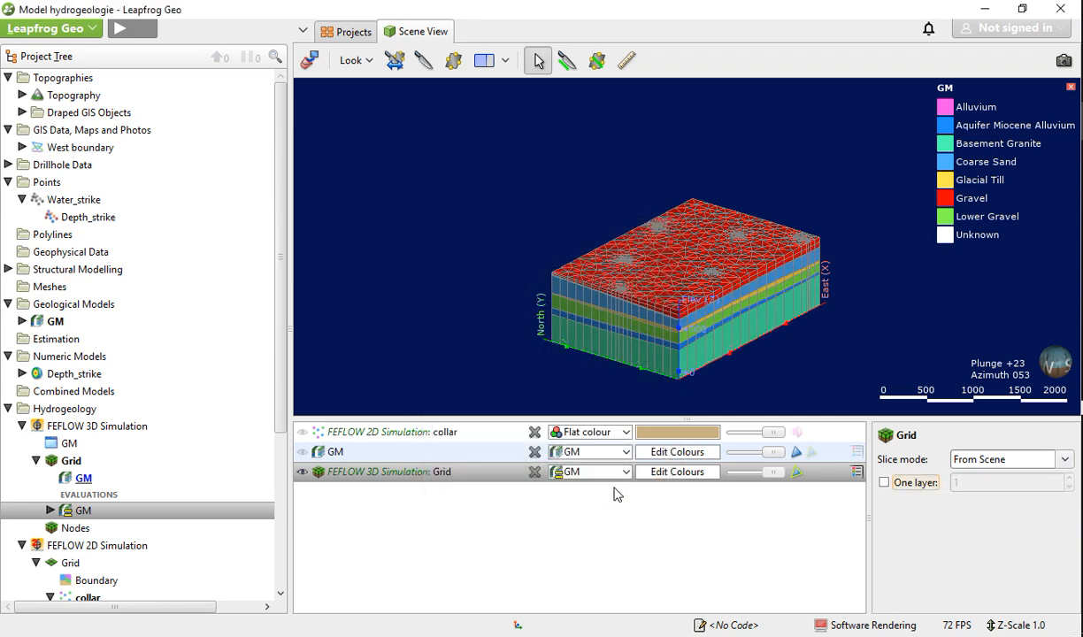
Colour the FEFLOW 3D Simulation grid by GM_Kx and examine its layers from the side
click(610, 478)
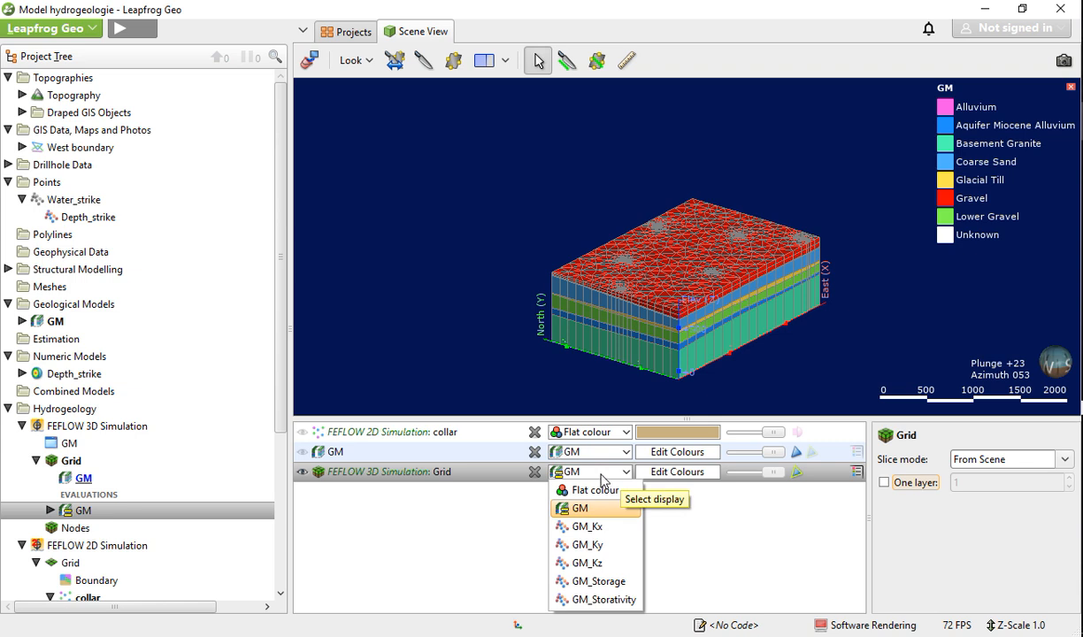
click(587, 527)
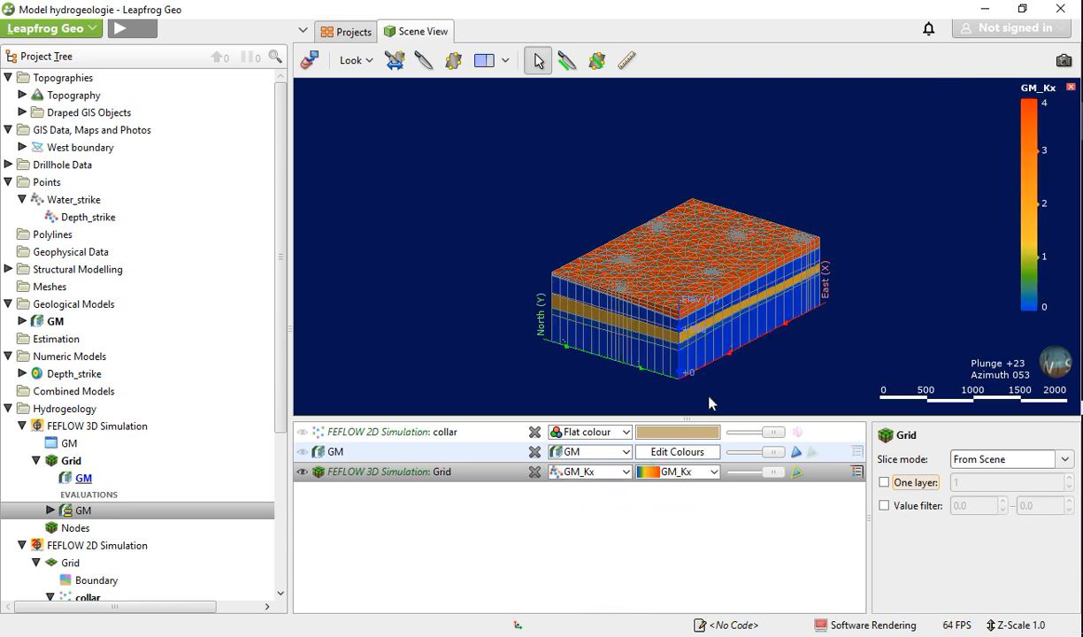
drag(690, 389, 566, 341)
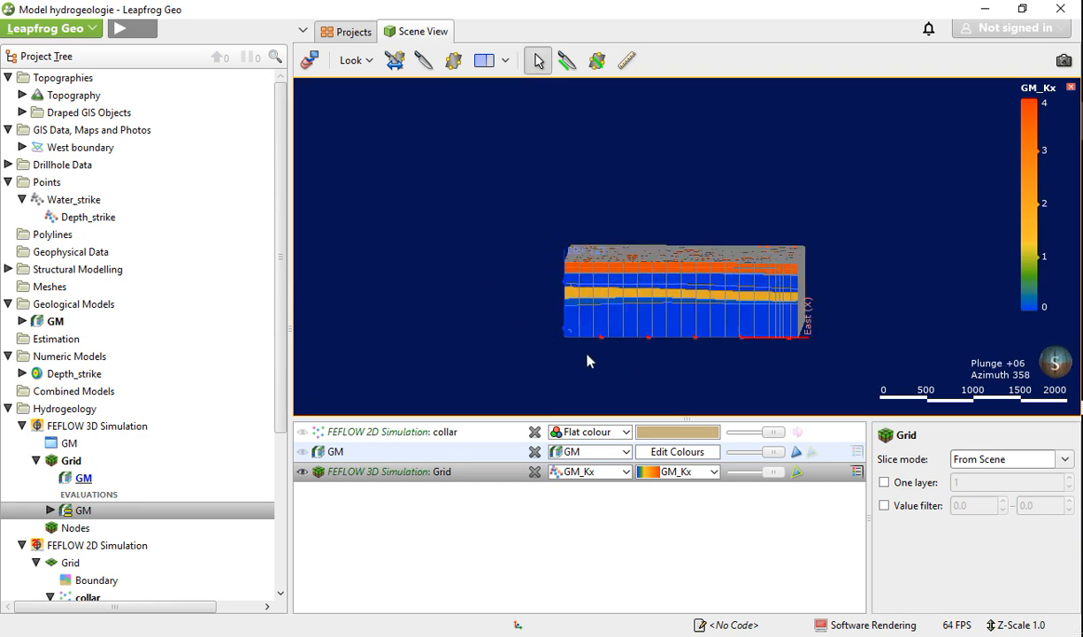
Colour the FEFLOW 3D Simulation grid by GM_Ky and inspect the histogram of its colourmap
click(589, 472)
click(588, 545)
click(622, 472)
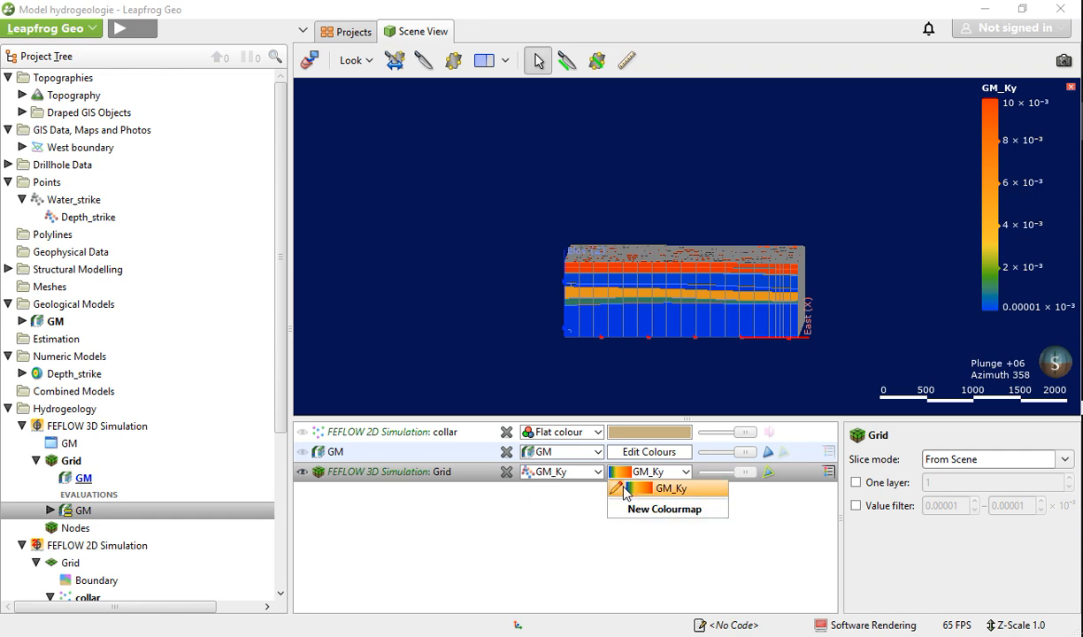
click(616, 489)
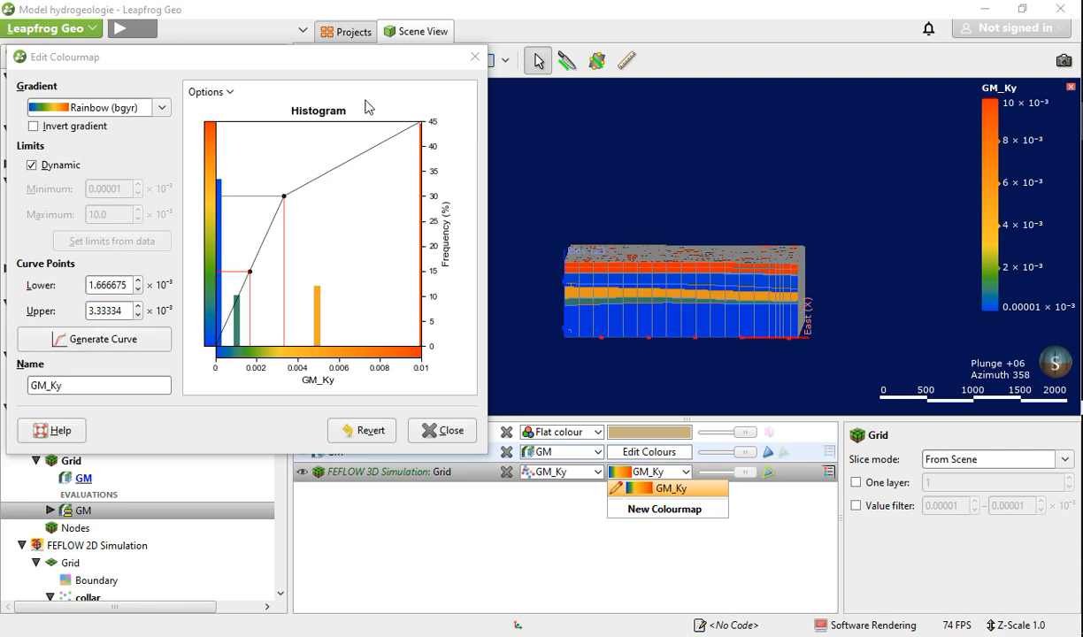
click(475, 65)
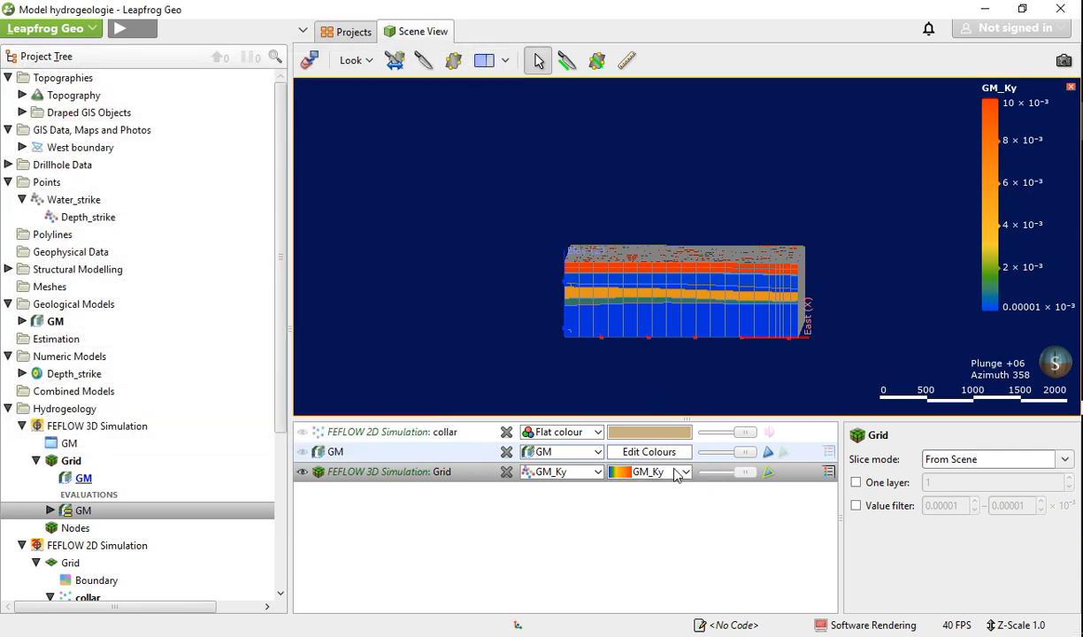
click(670, 487)
click(660, 472)
click(644, 473)
click(645, 476)
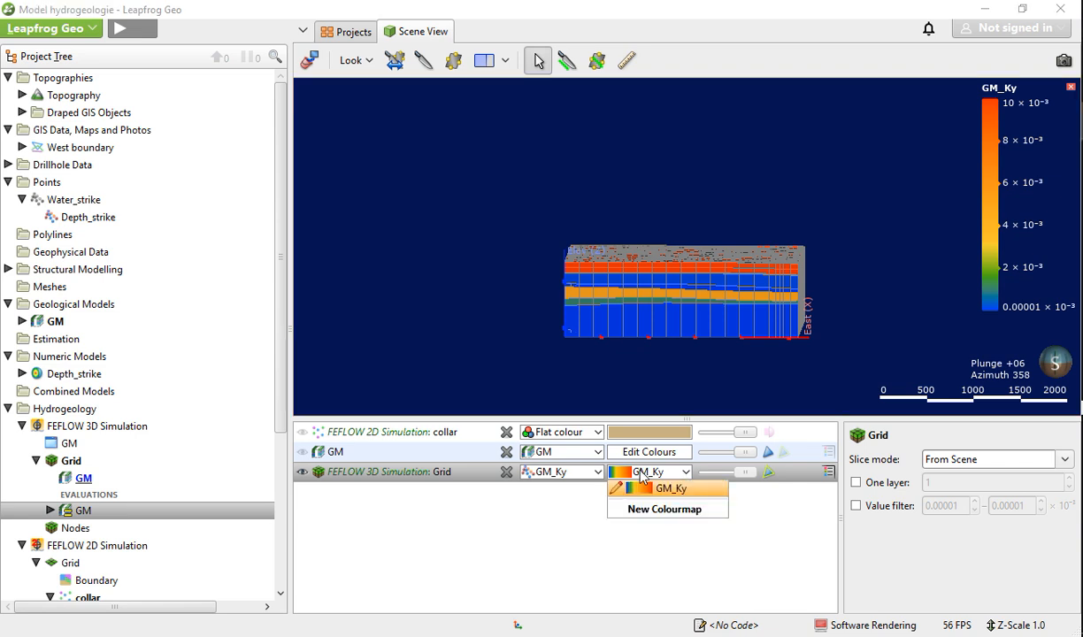
click(631, 474)
click(619, 473)
click(536, 518)
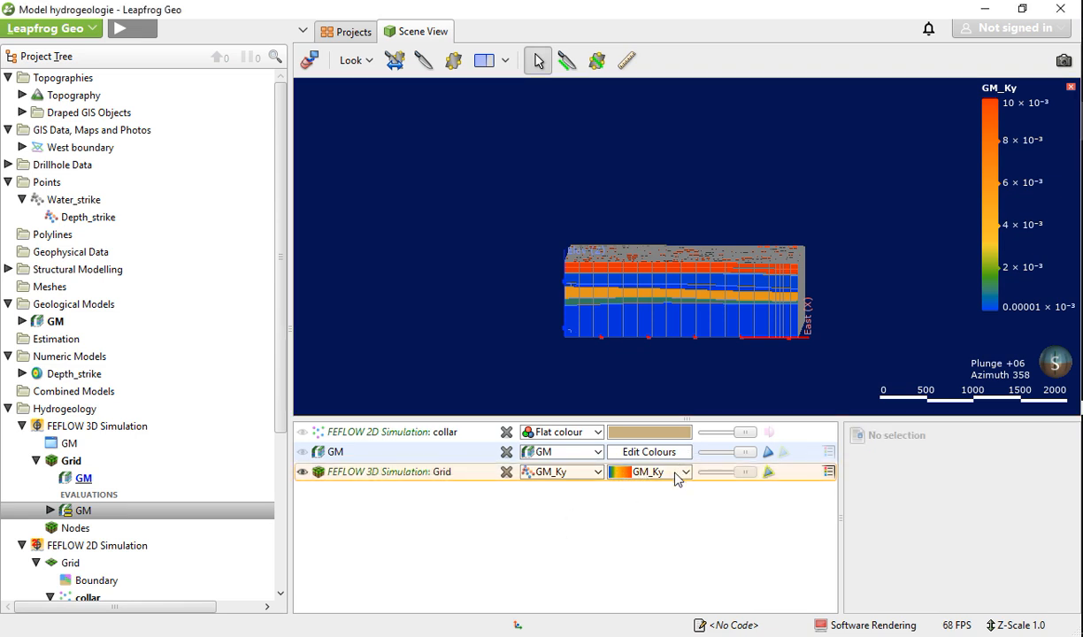
Examine the FEFLOW 3D Simulation grid coloured by GM_Kz and by GM_Storage in turn
click(587, 472)
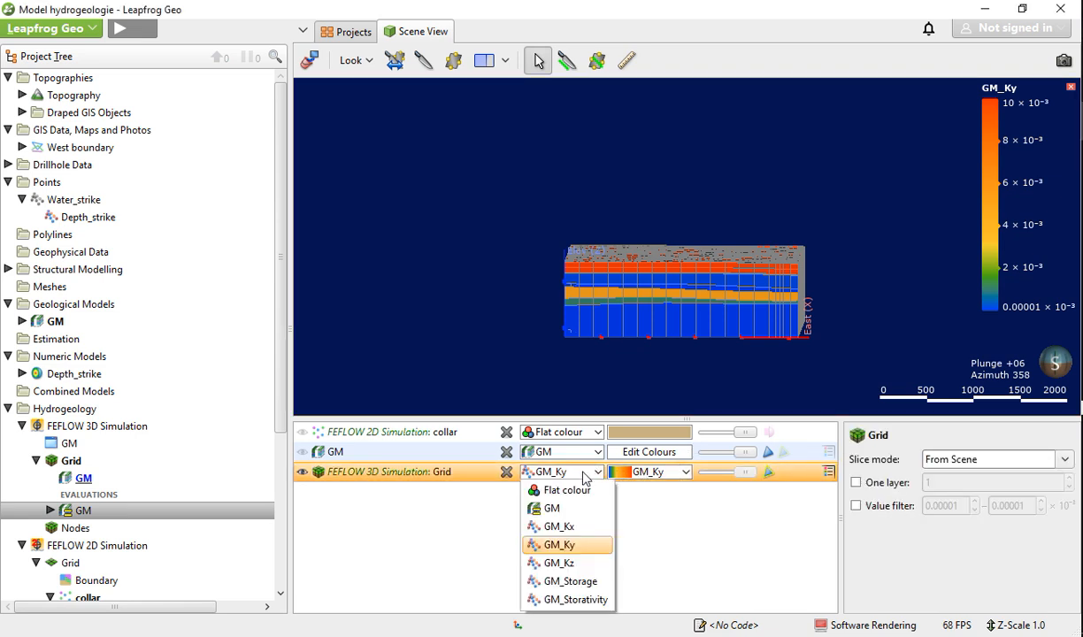
click(557, 563)
click(561, 469)
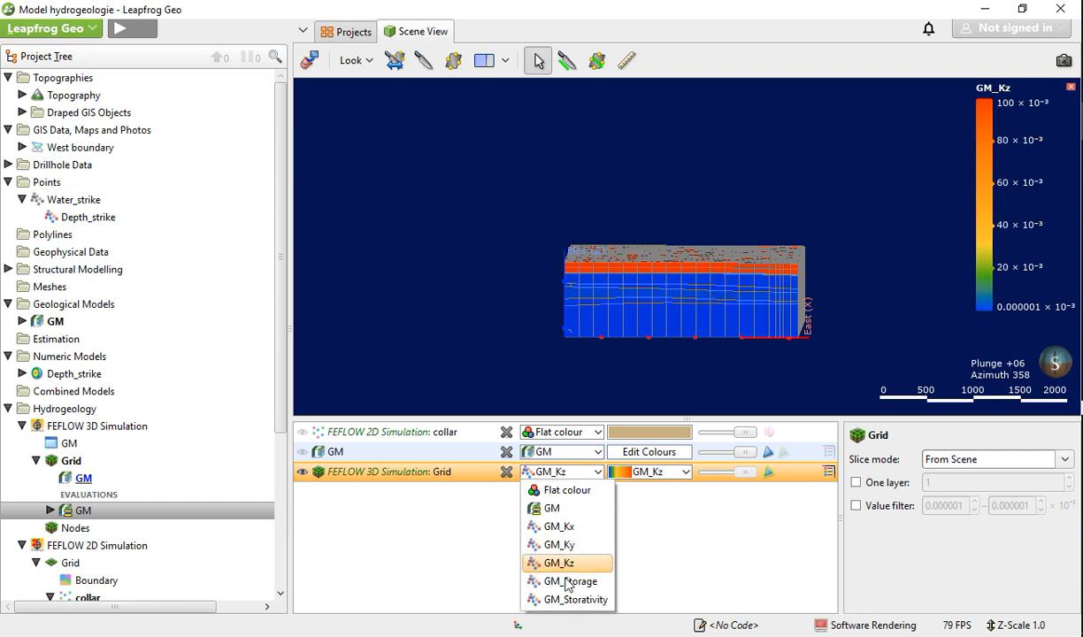
click(571, 582)
Colour the FEFLOW 3D Simulation grid by GM_Storativity and view the whole block obliquely from above
click(568, 469)
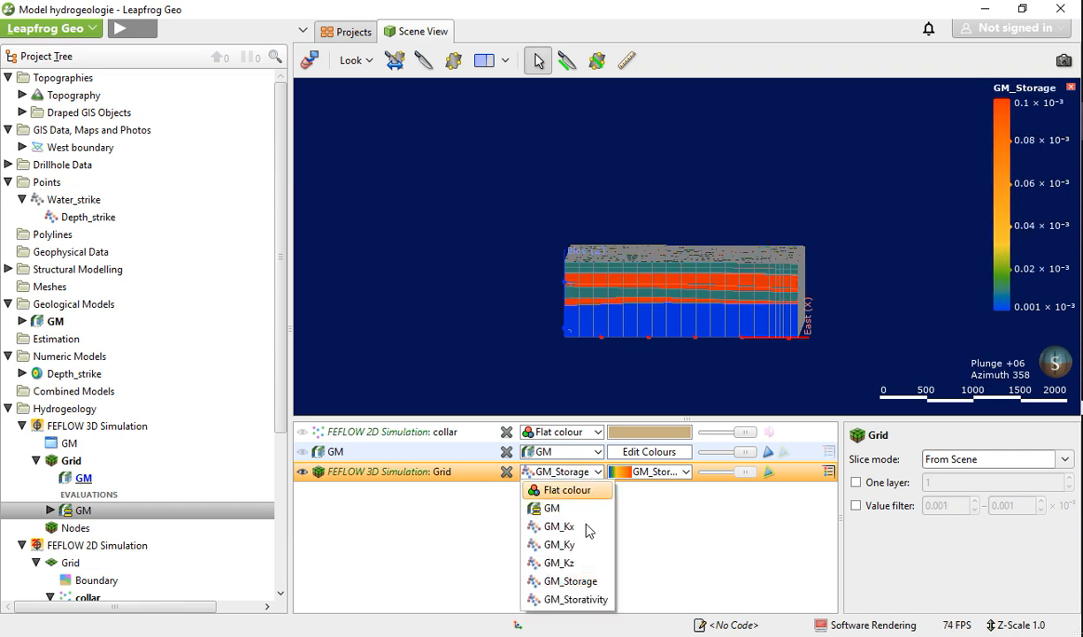
click(575, 599)
mouse_move(774, 345)
mouse_down()
mouse_move(509, 349)
mouse_move(486, 314)
mouse_move(568, 368)
mouse_move(702, 314)
mouse_move(646, 279)
mouse_move(774, 355)
mouse_up()
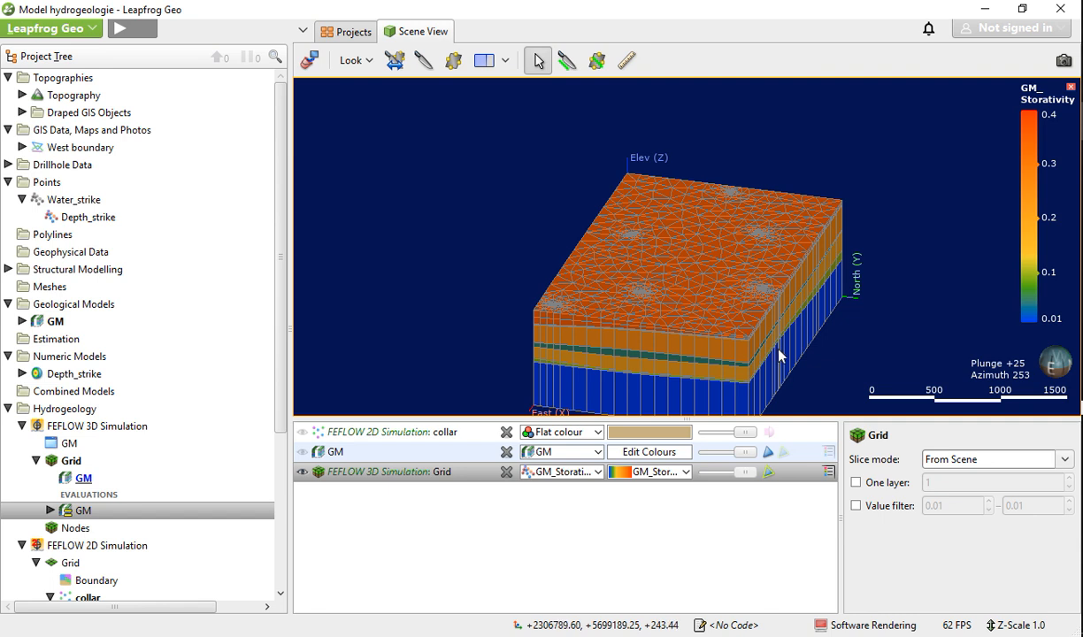
mouse_move(1025, 626)
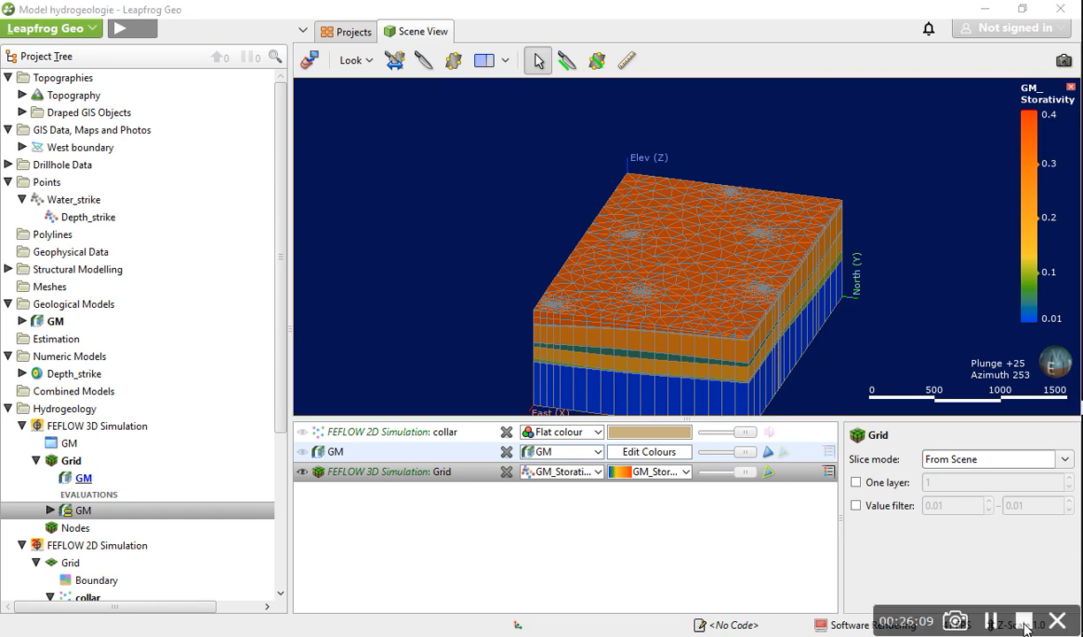